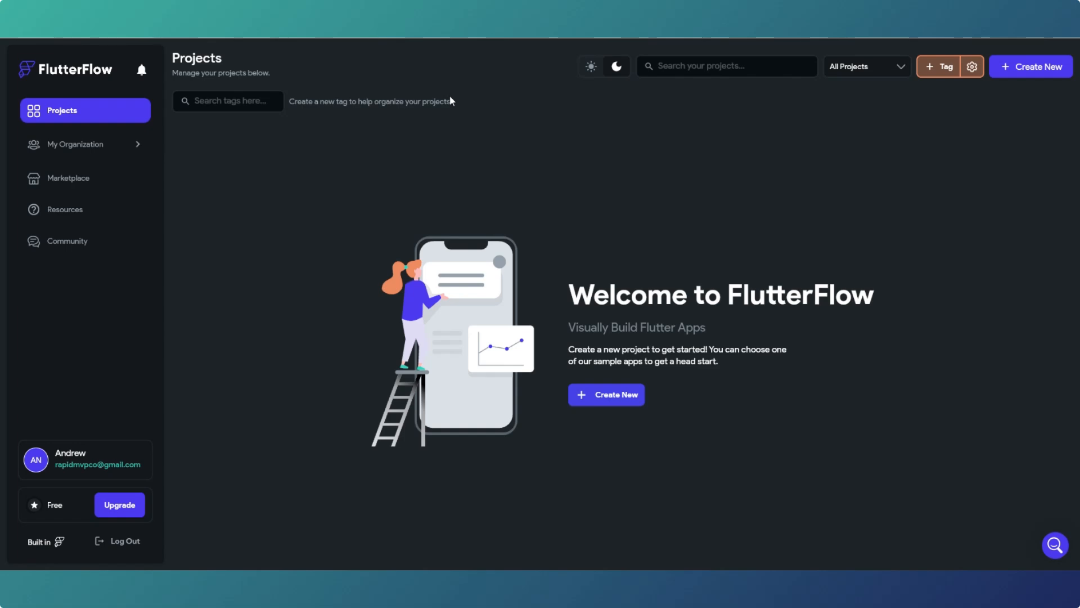
- Start a new project from the Projects page welcome area with Create New
{"action": "left_click", "coordinate": [617, 397]}
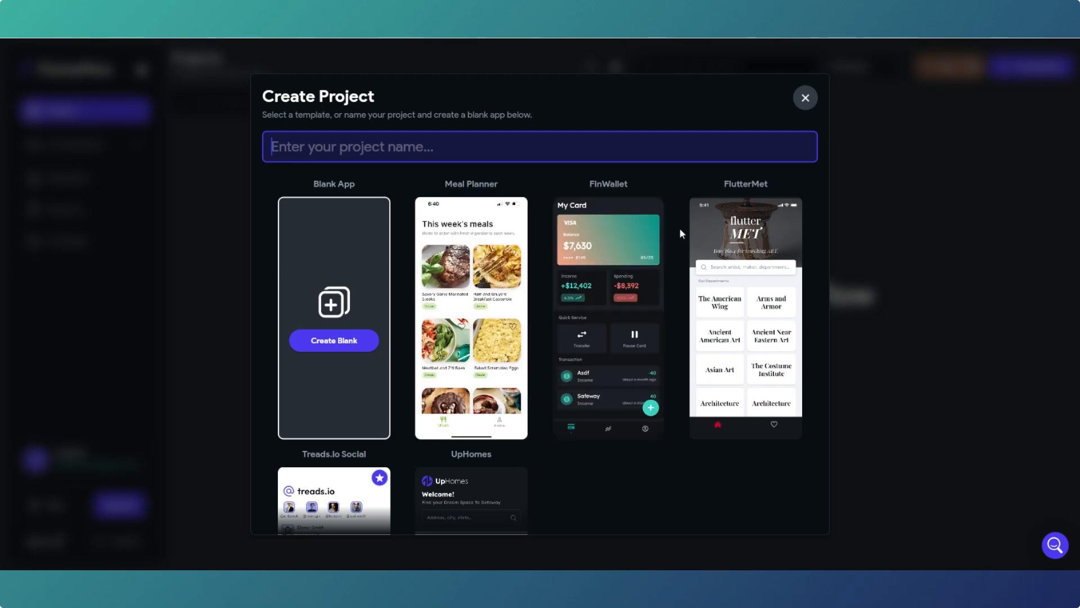
- Browse the template grid and enter 'Image Generator App' as the project name
{"action": "scroll", "coordinate": [647, 264], "scroll_direction": "down", "scroll_amount": 3}
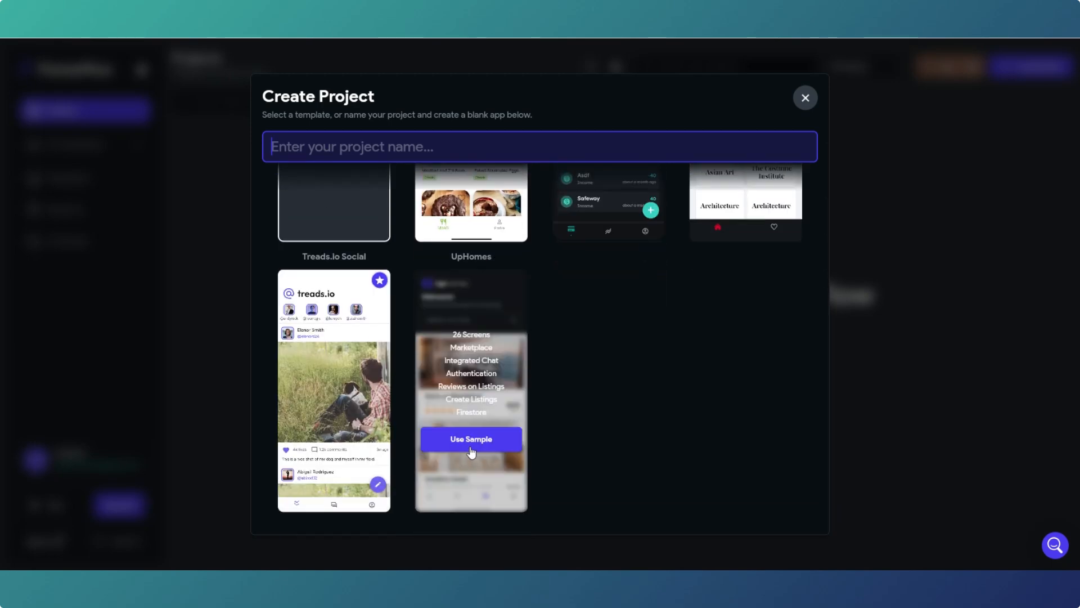
{"action": "scroll", "coordinate": [453, 406], "scroll_direction": "up", "scroll_amount": 1}
{"action": "scroll", "coordinate": [452, 406], "scroll_direction": "up", "scroll_amount": 3}
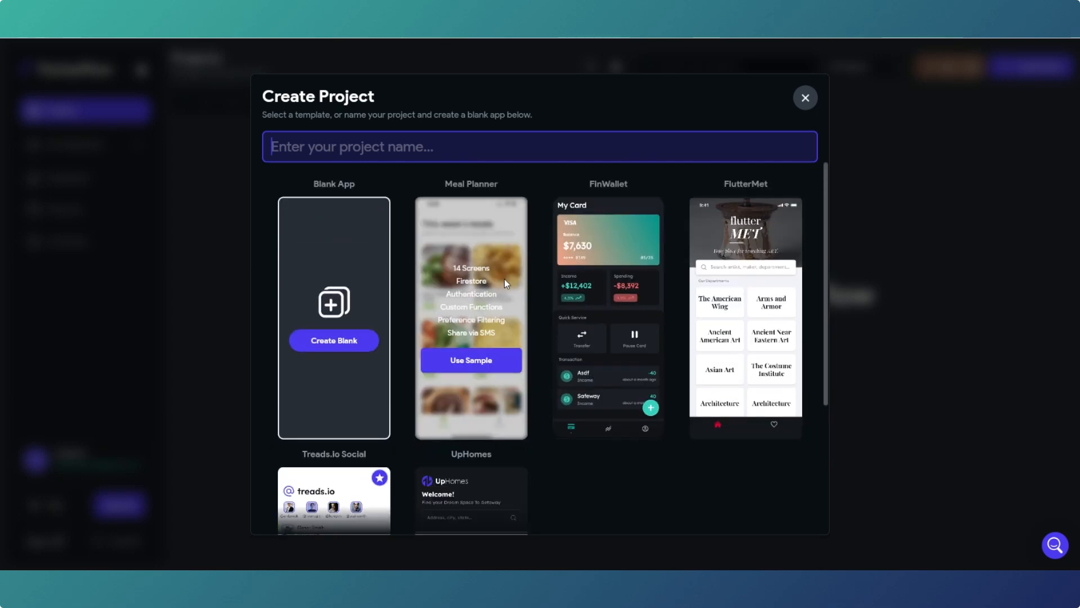
{"action": "scroll", "coordinate": [466, 457], "scroll_direction": "down", "scroll_amount": 2}
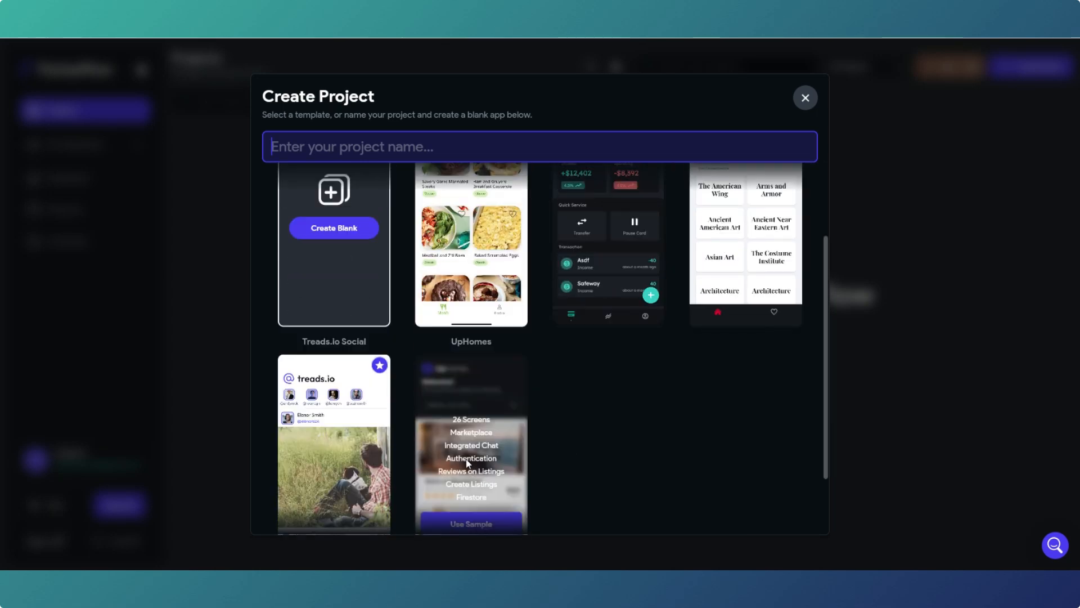
{"action": "scroll", "coordinate": [464, 451], "scroll_direction": "up", "scroll_amount": 2}
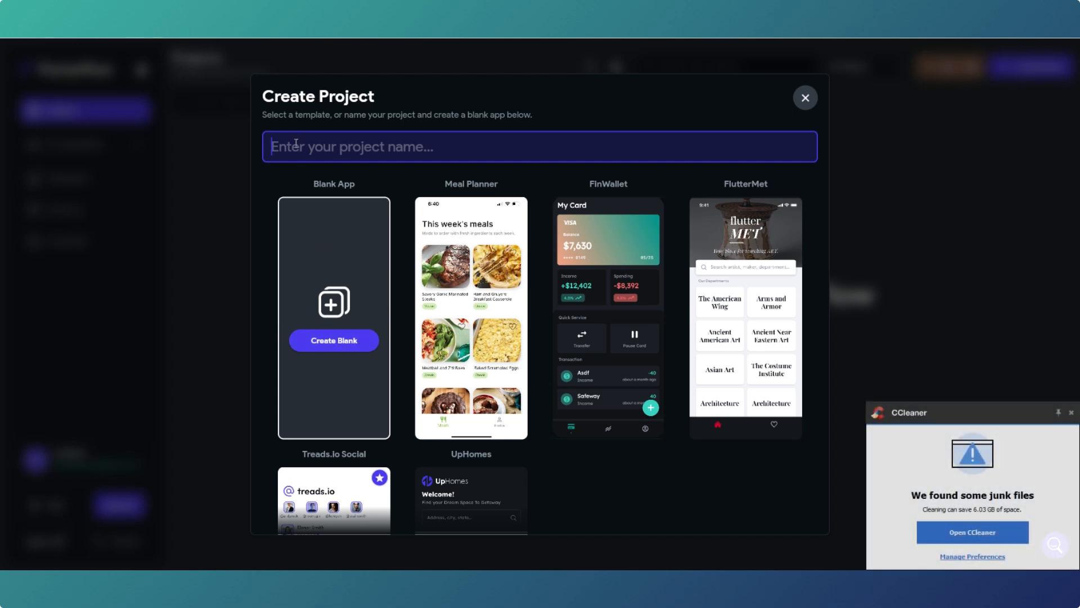
{"action": "type", "text": "Im"}
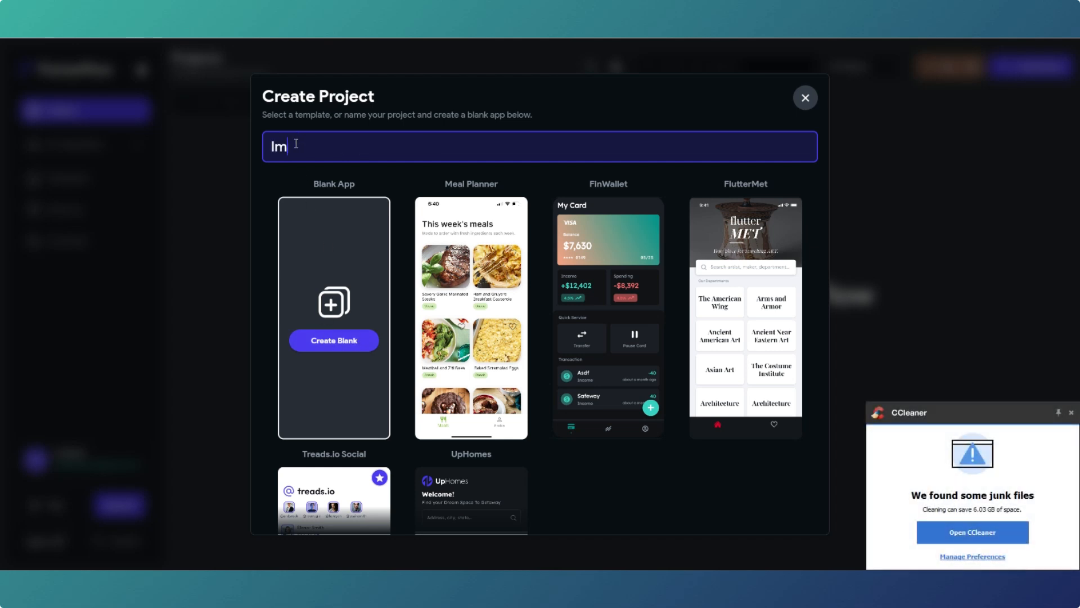
{"action": "type", "text": "age Ge"}
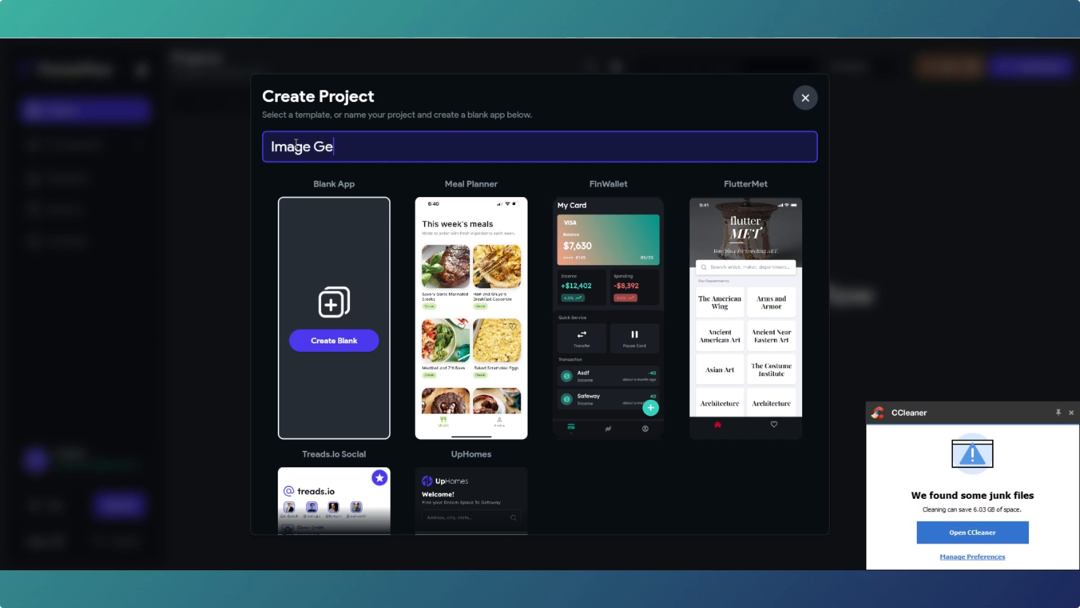
{"action": "type", "text": "nerator App"}
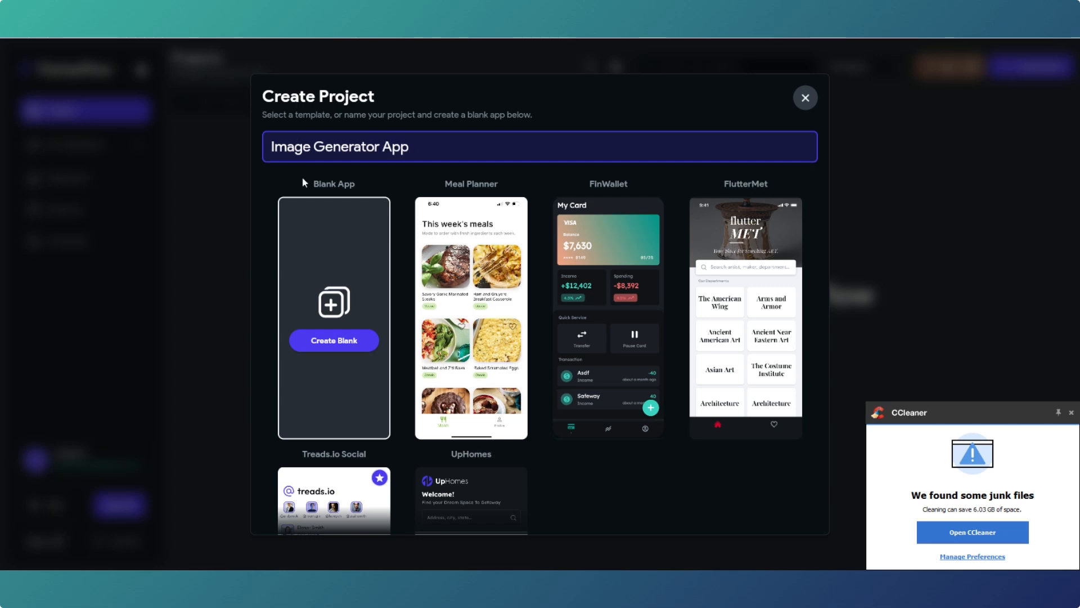
- Create Image Generator App as a Blank App and skip the welcome tour
{"action": "left_click", "coordinate": [327, 341]}
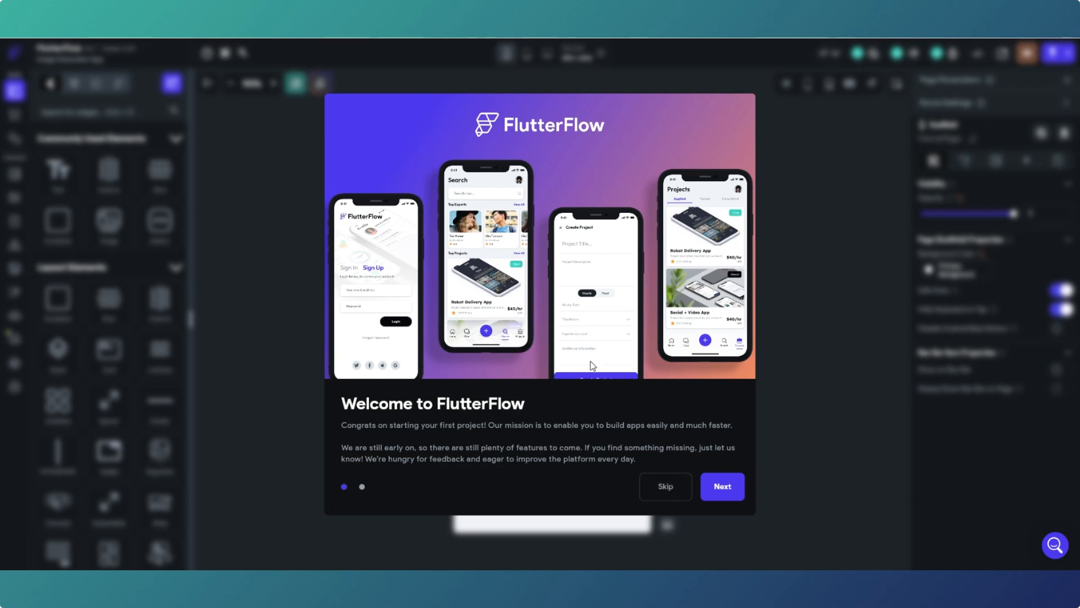
{"action": "left_click", "coordinate": [664, 488]}
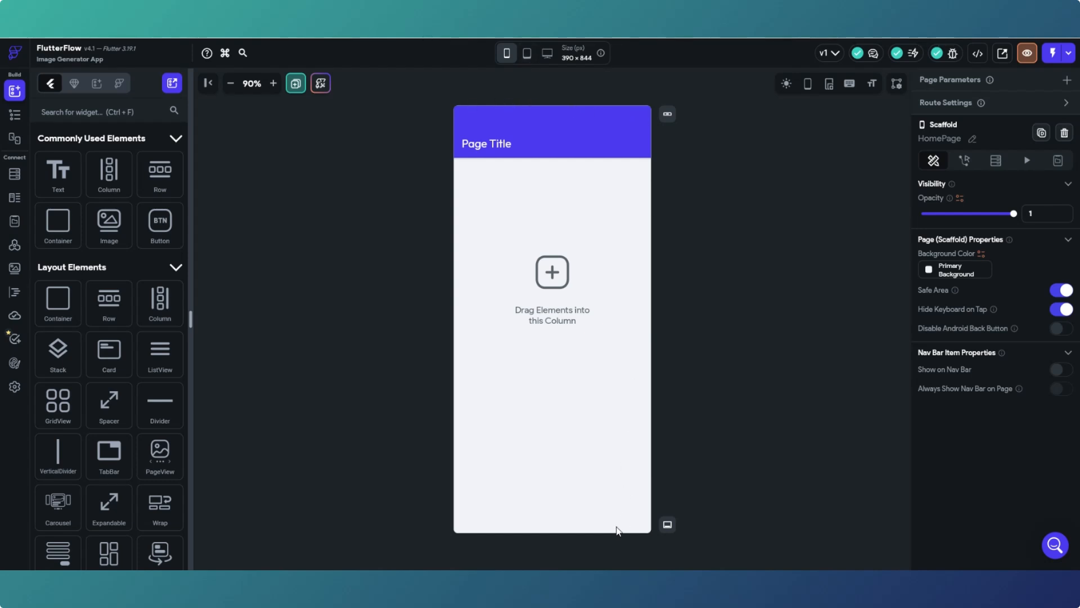
- Preview the HomePage at tablet and desktop sizes, then return to the 393×852 phone view
{"action": "left_click", "coordinate": [527, 54]}
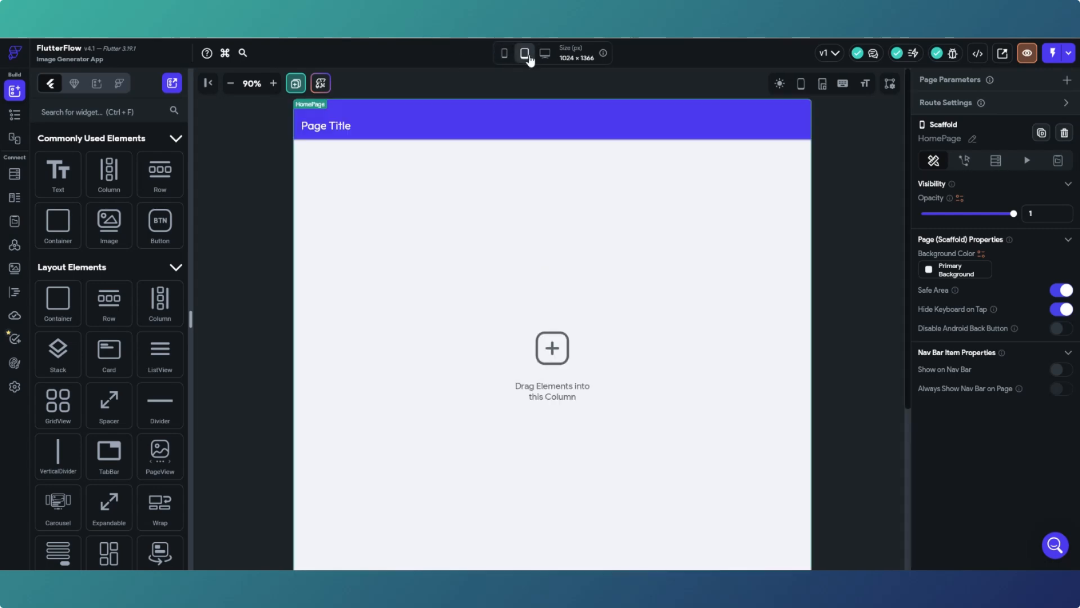
{"action": "scroll", "coordinate": [509, 212], "scroll_direction": "down", "scroll_amount": 1}
{"action": "scroll", "coordinate": [508, 212], "scroll_direction": "up", "scroll_amount": 1}
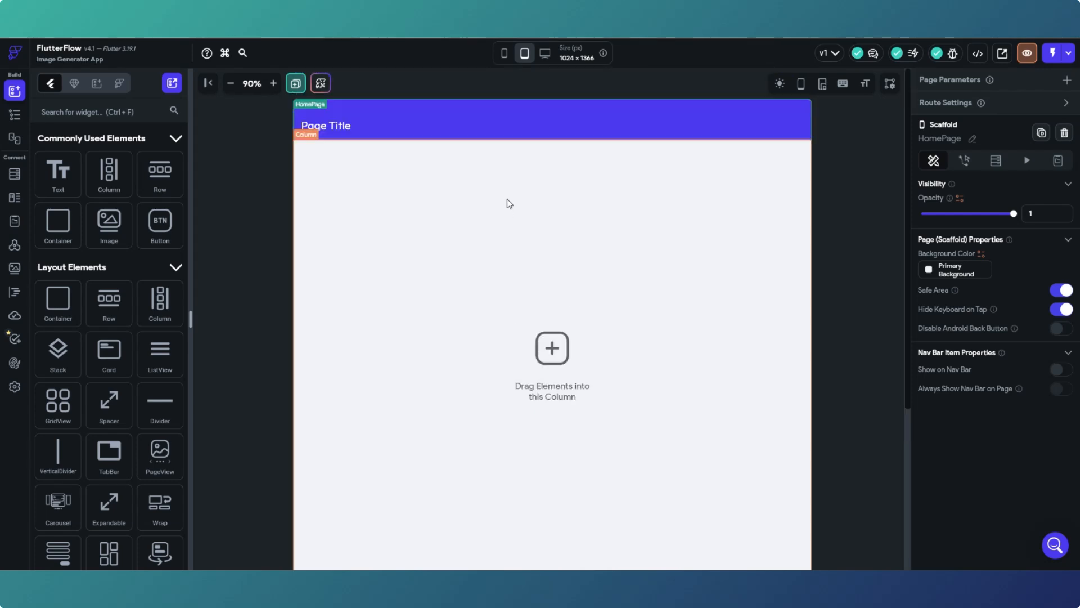
{"action": "left_click", "coordinate": [545, 54]}
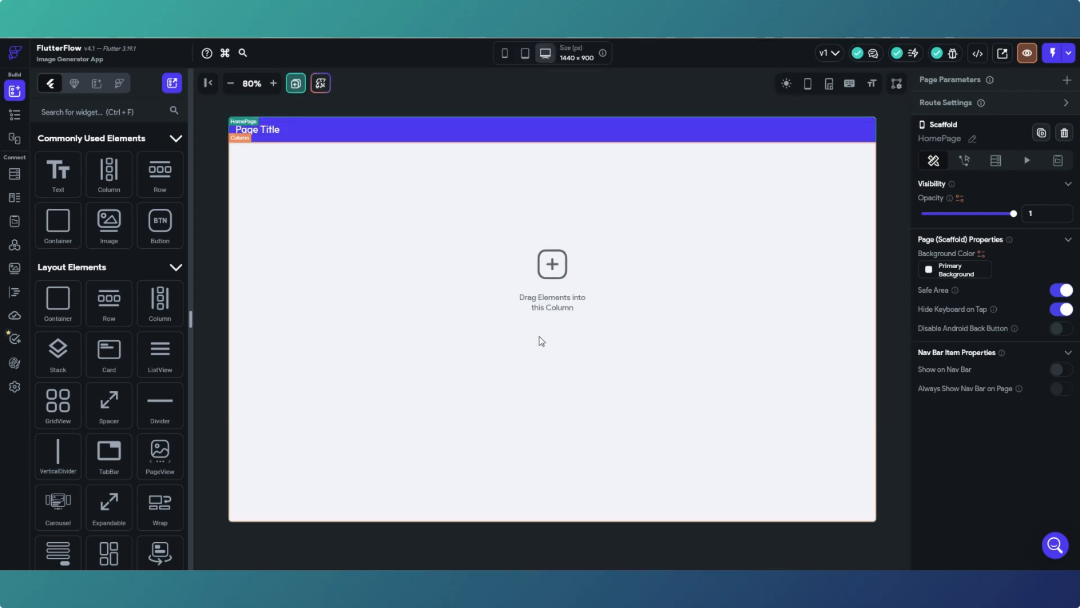
{"action": "left_click", "coordinate": [505, 54]}
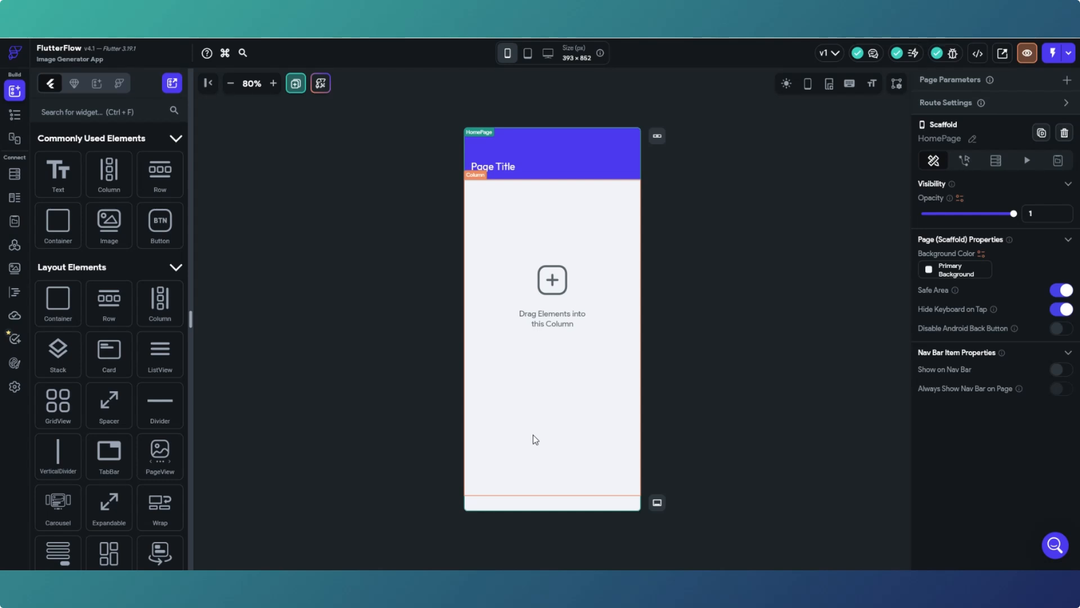
{"action": "left_click", "coordinate": [507, 55]}
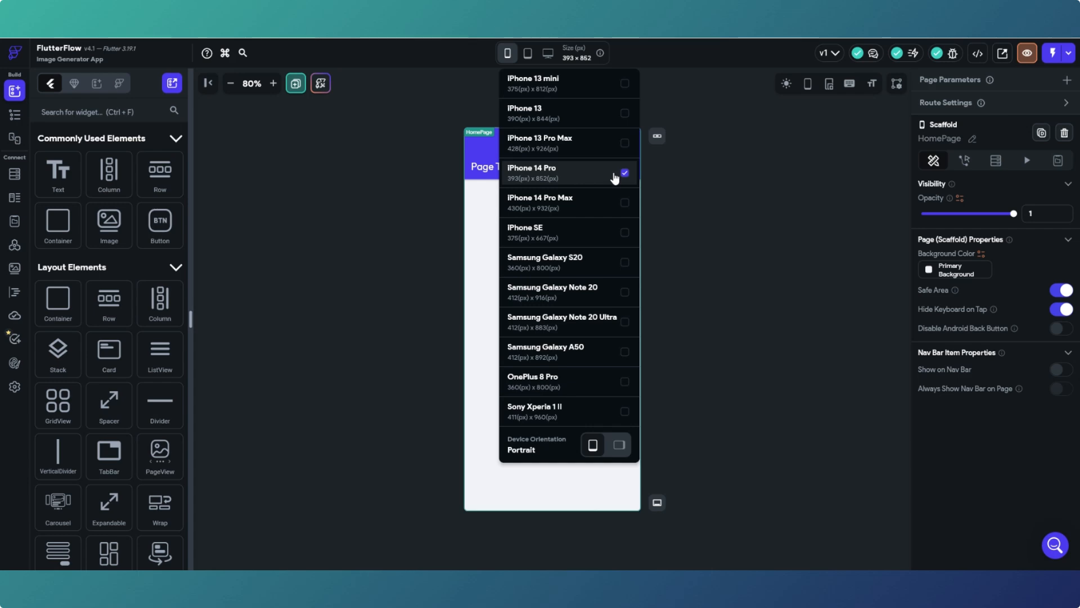
{"action": "left_click", "coordinate": [690, 191]}
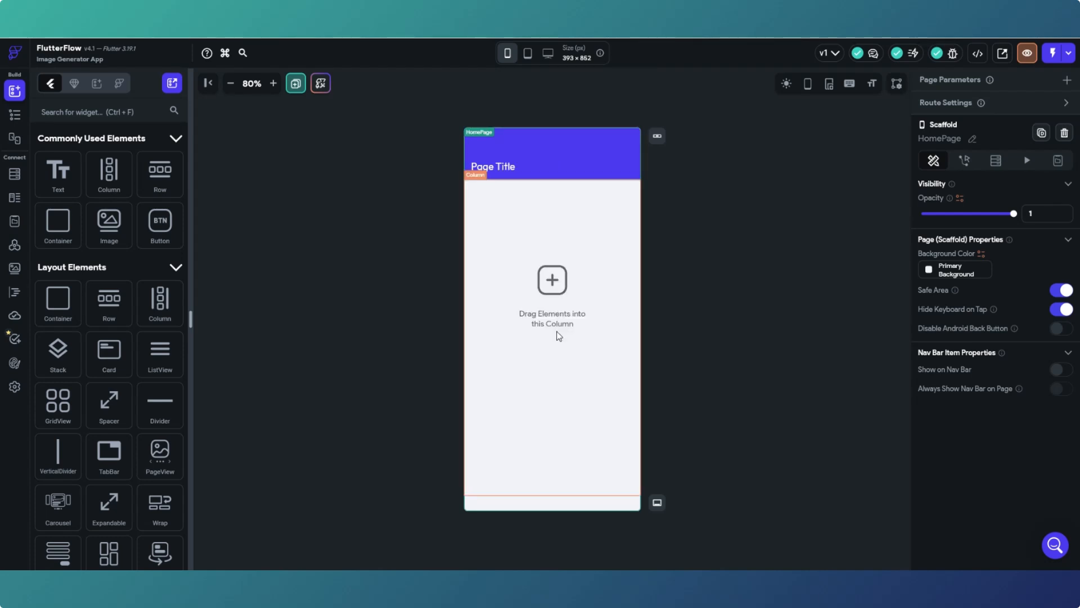
{"action": "left_click", "coordinate": [523, 158]}
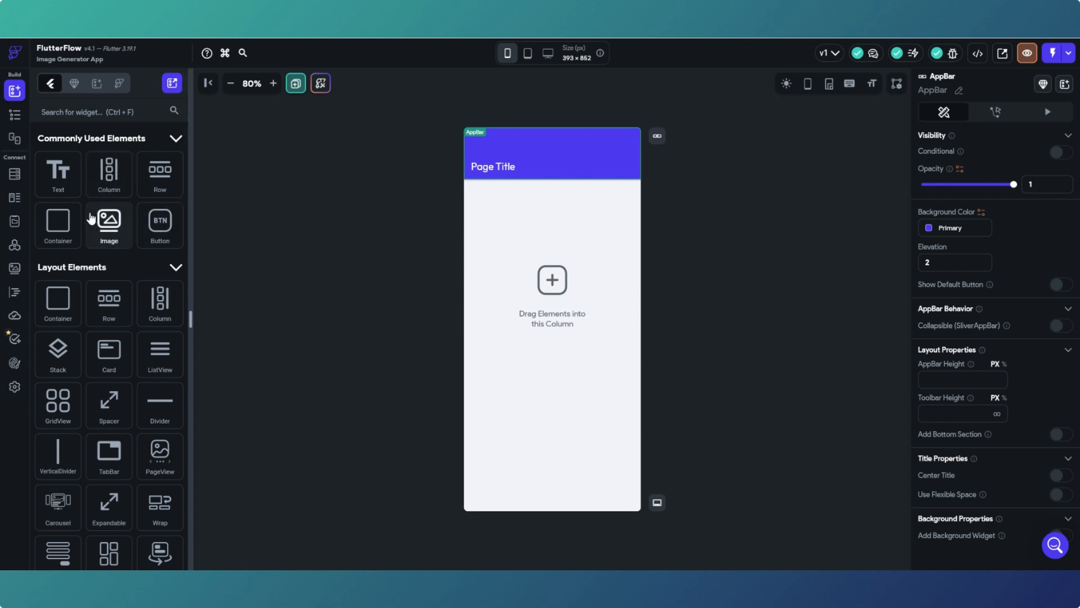
- Select the main Column and show the widget tree listing HomePage, Column, AppBar and Text
{"action": "scroll", "coordinate": [93, 219], "scroll_direction": "down", "scroll_amount": 1}
{"action": "scroll", "coordinate": [101, 220], "scroll_direction": "up", "scroll_amount": 1}
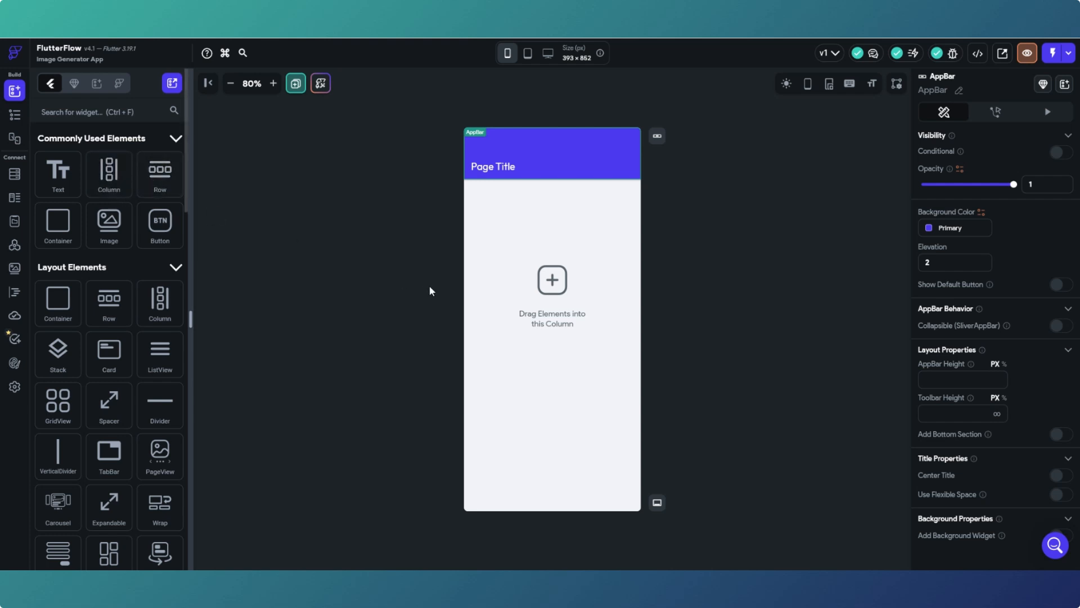
{"action": "left_click", "coordinate": [504, 307]}
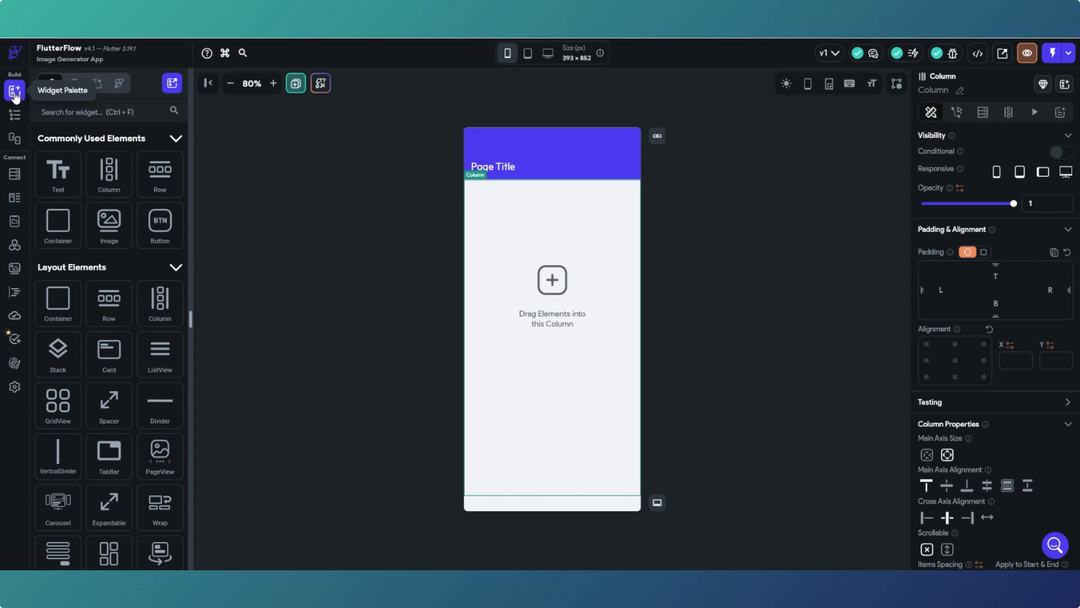
{"action": "scroll", "coordinate": [101, 174], "scroll_direction": "down", "scroll_amount": 10}
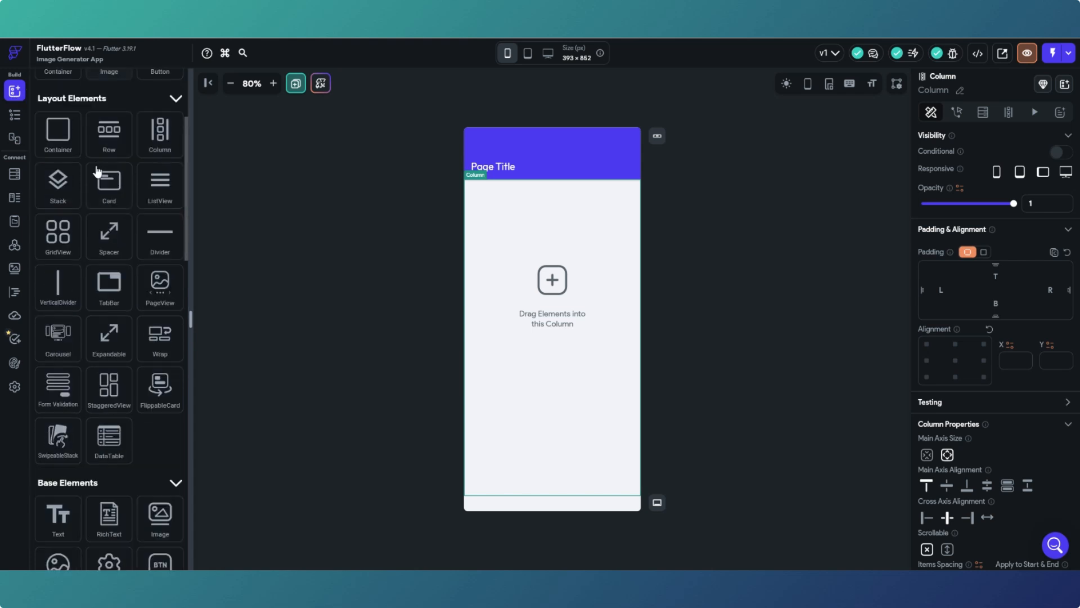
{"action": "scroll", "coordinate": [99, 174], "scroll_direction": "up", "scroll_amount": 8}
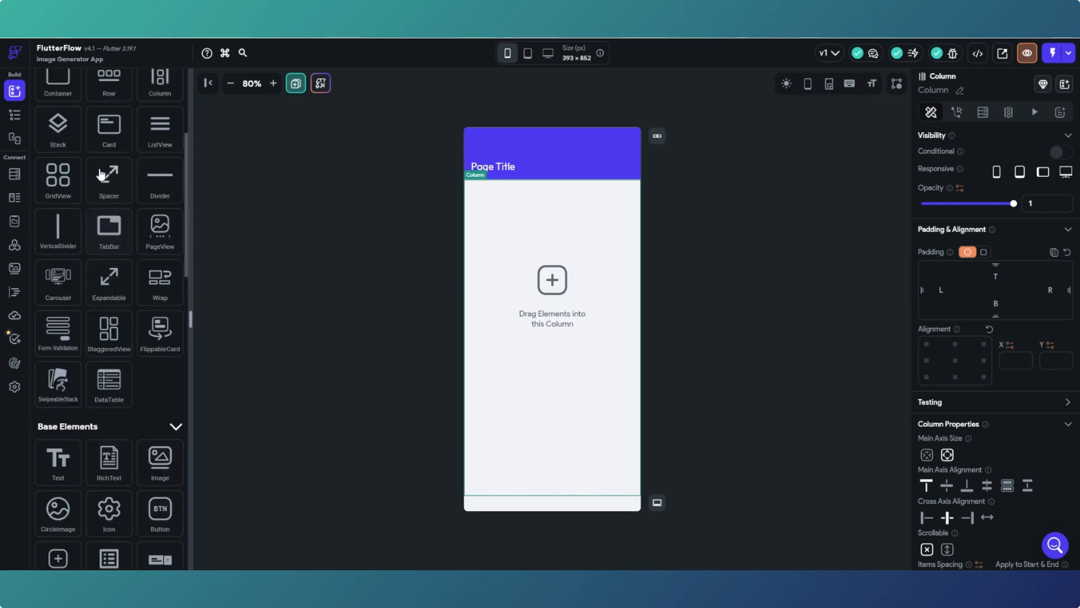
{"action": "scroll", "coordinate": [102, 175], "scroll_direction": "up", "scroll_amount": 3}
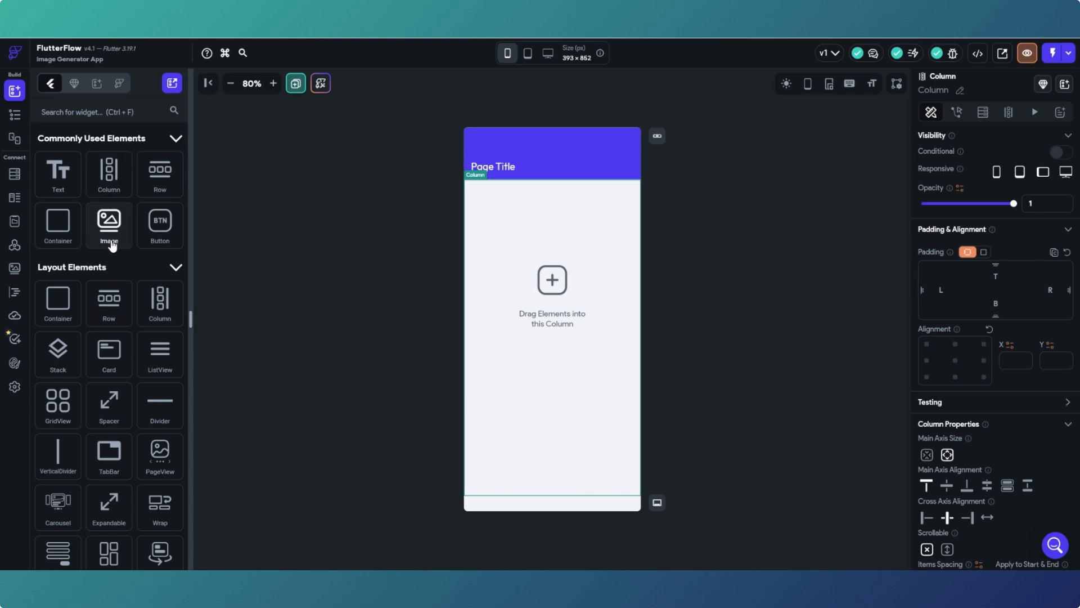
{"action": "left_click", "coordinate": [17, 116]}
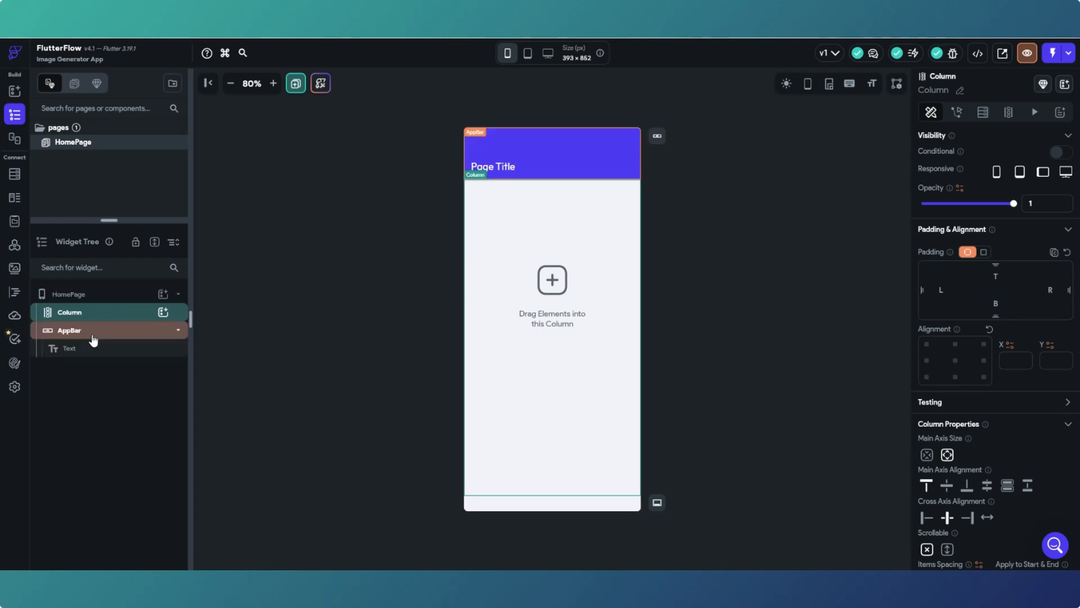
- Delete the empty Column from the HomePage in the widget tree, keeping only the AppBar
{"action": "left_click", "coordinate": [94, 296]}
{"action": "left_click", "coordinate": [93, 313]}
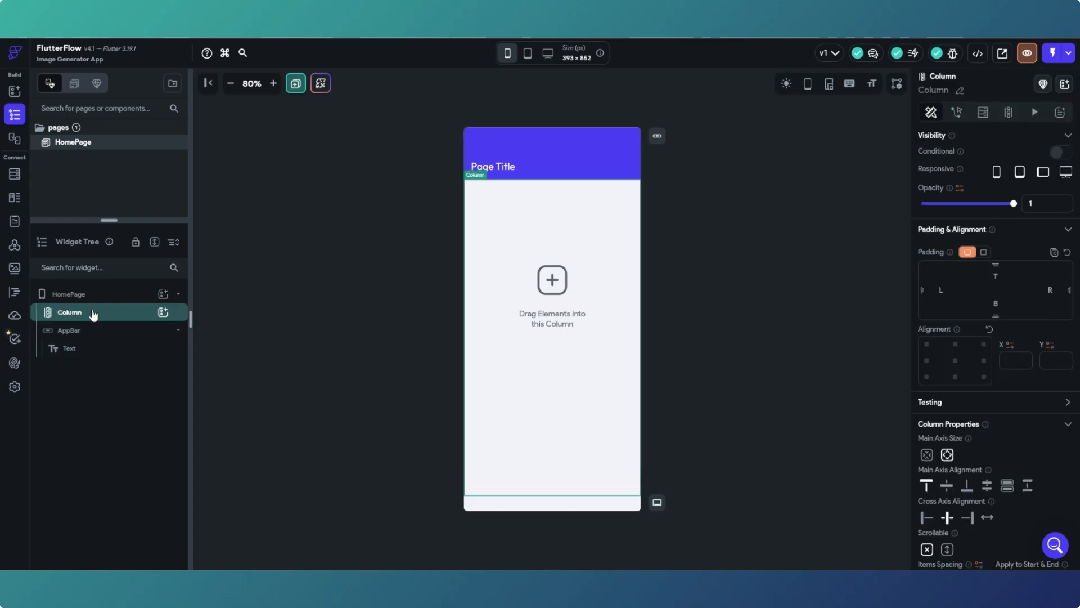
{"action": "left_click", "coordinate": [88, 334]}
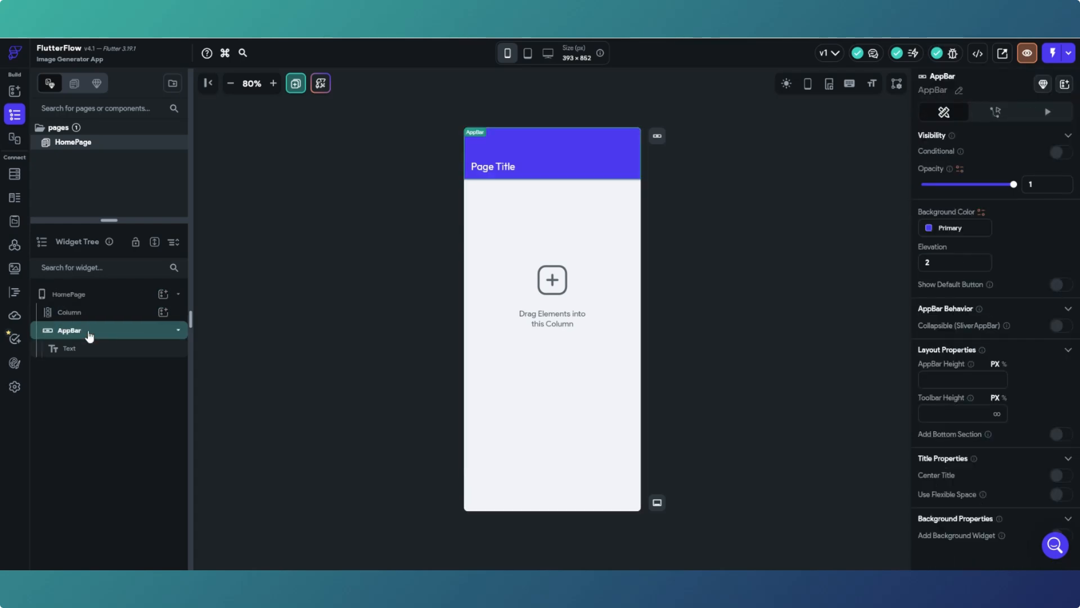
{"action": "left_click", "coordinate": [85, 349]}
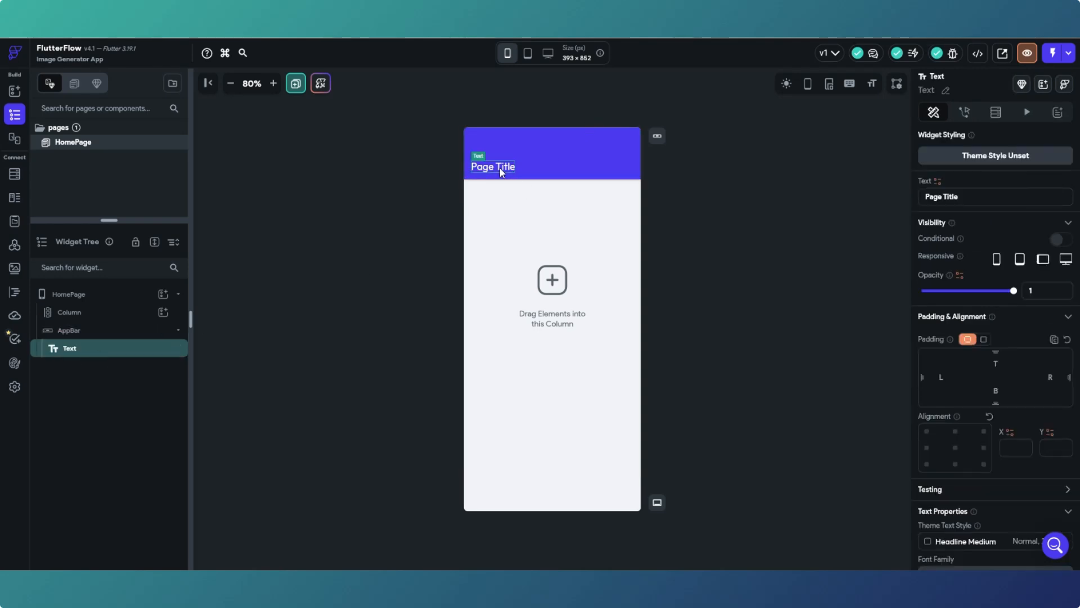
{"action": "left_click", "coordinate": [93, 311]}
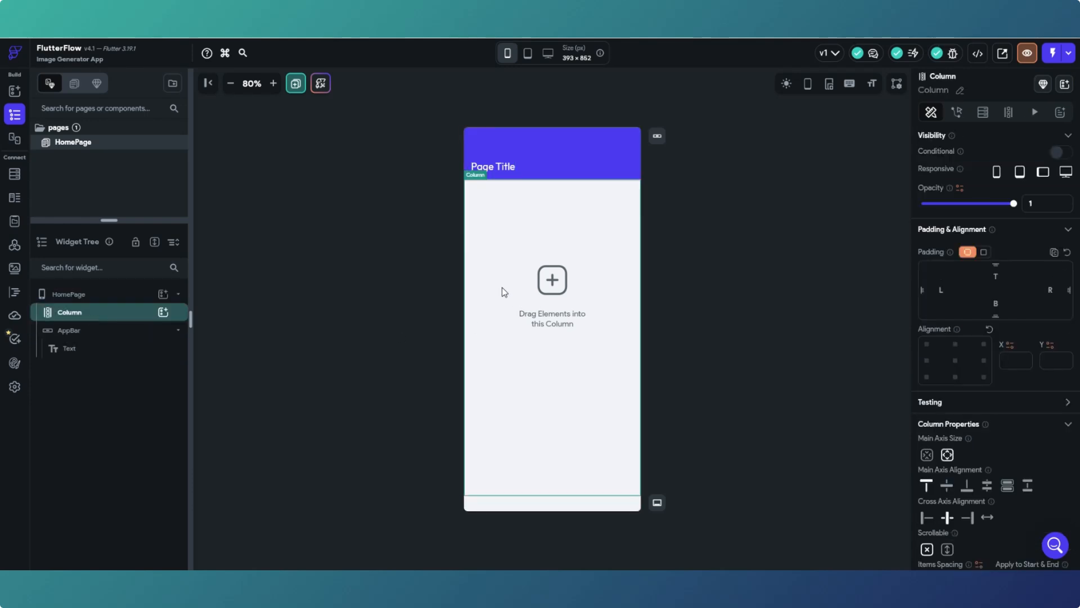
{"action": "key", "text": "Delete"}
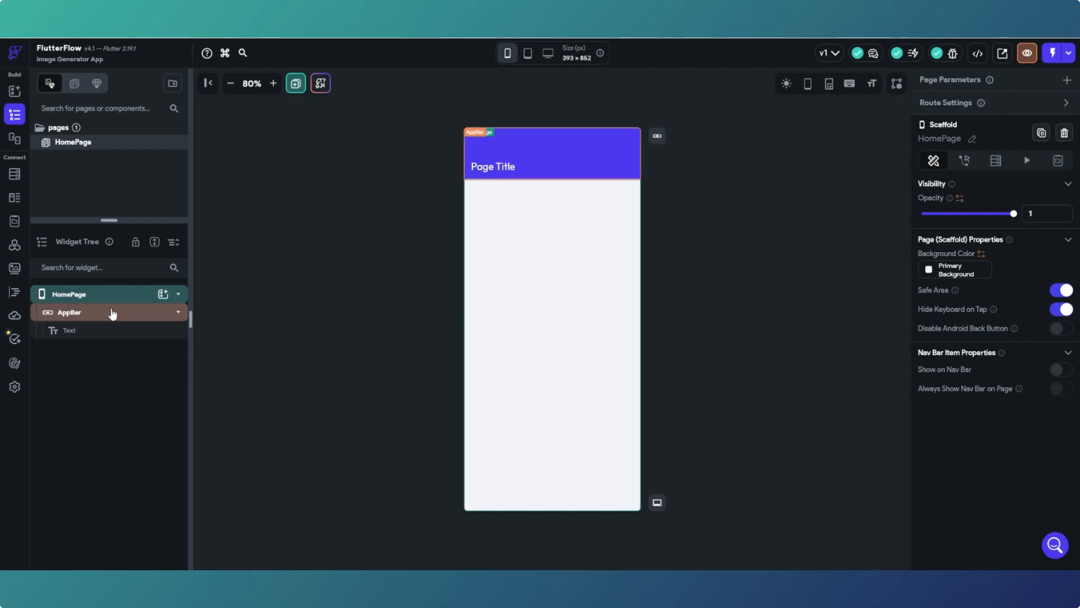
{"action": "left_click", "coordinate": [14, 91]}
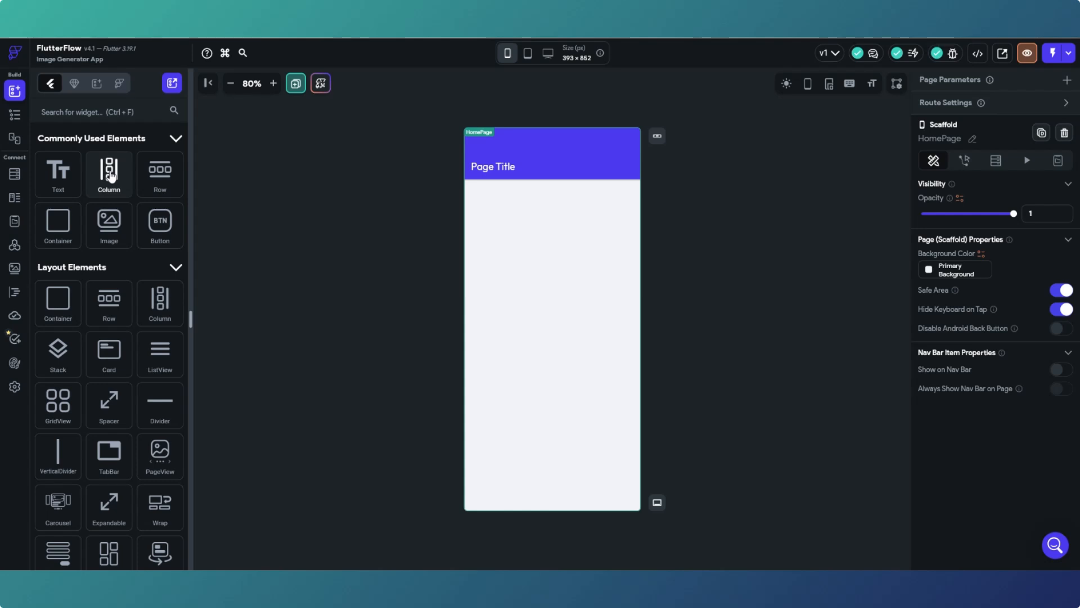
- Drag a new Column from the widget palette into the HomePage body below the AppBar
{"action": "left_click", "coordinate": [14, 114]}
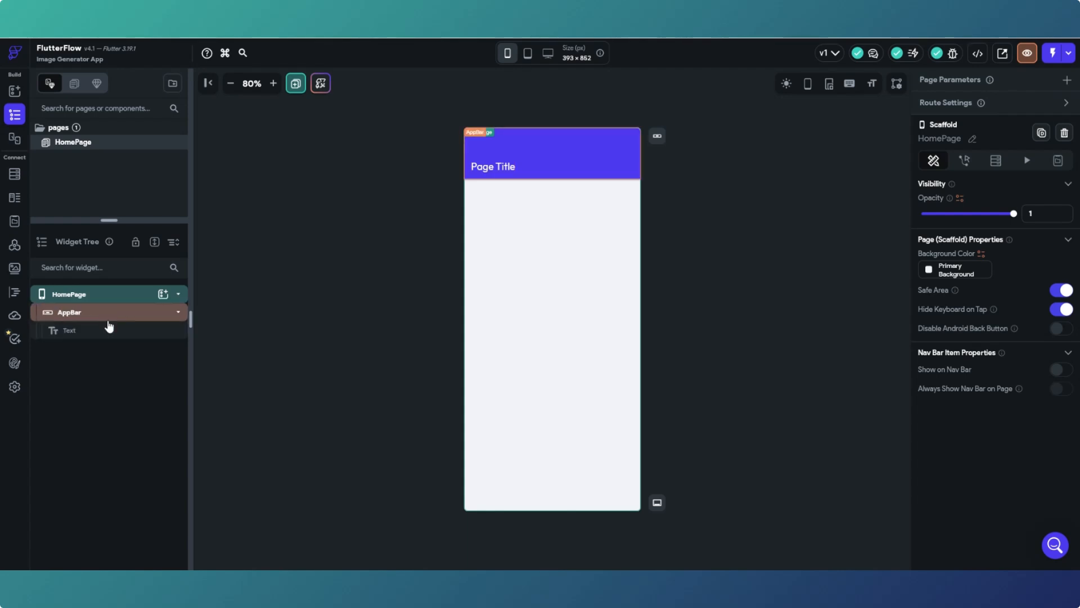
{"action": "left_click", "coordinate": [14, 92]}
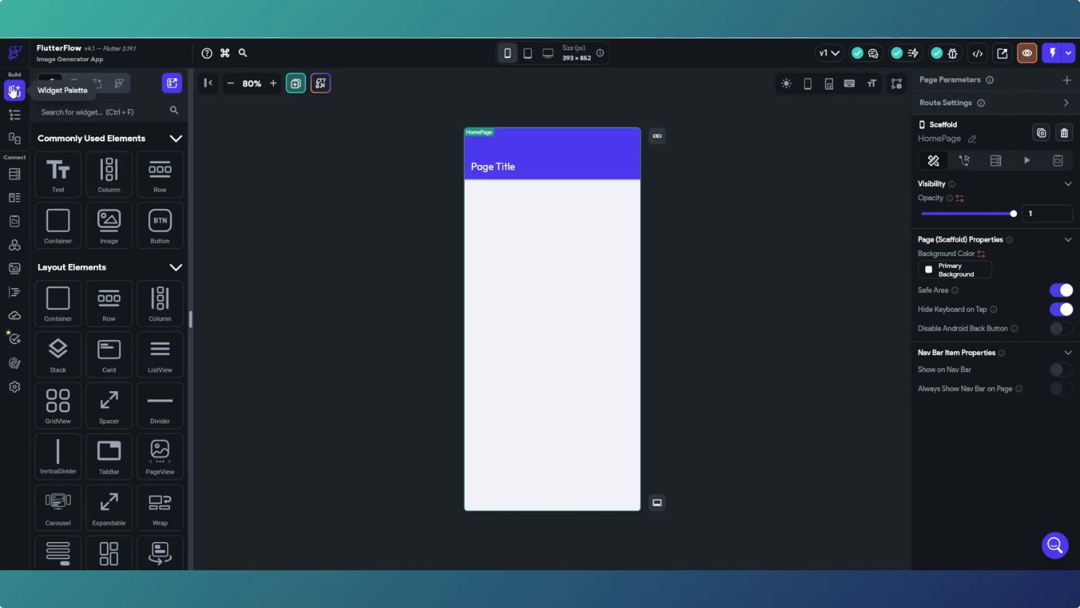
{"action": "left_click_drag", "start_coordinate": [108, 174], "coordinate": [536, 260]}
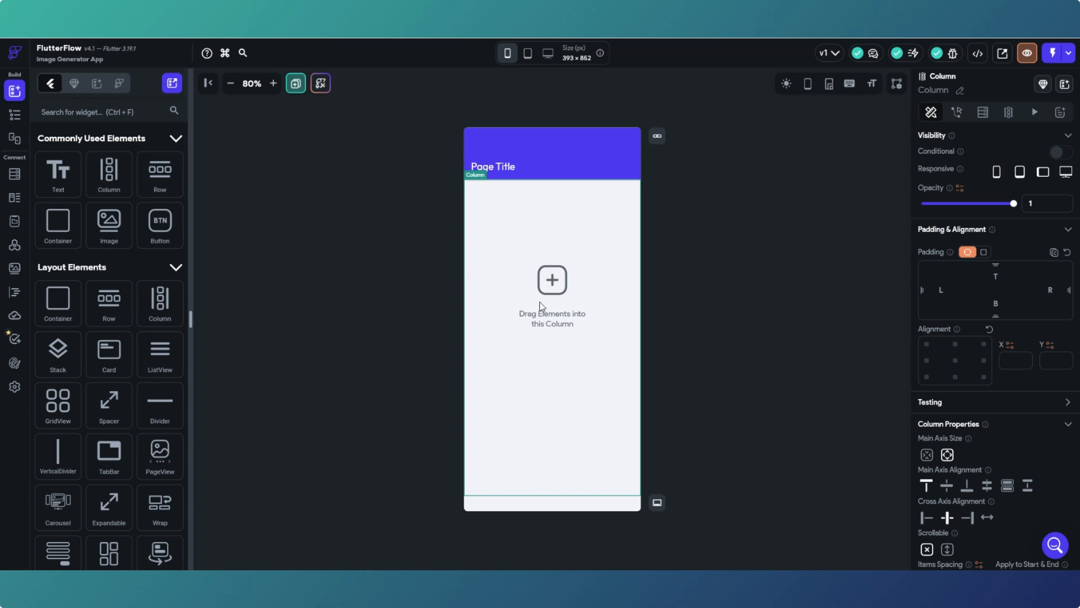
{"action": "left_click", "coordinate": [15, 114]}
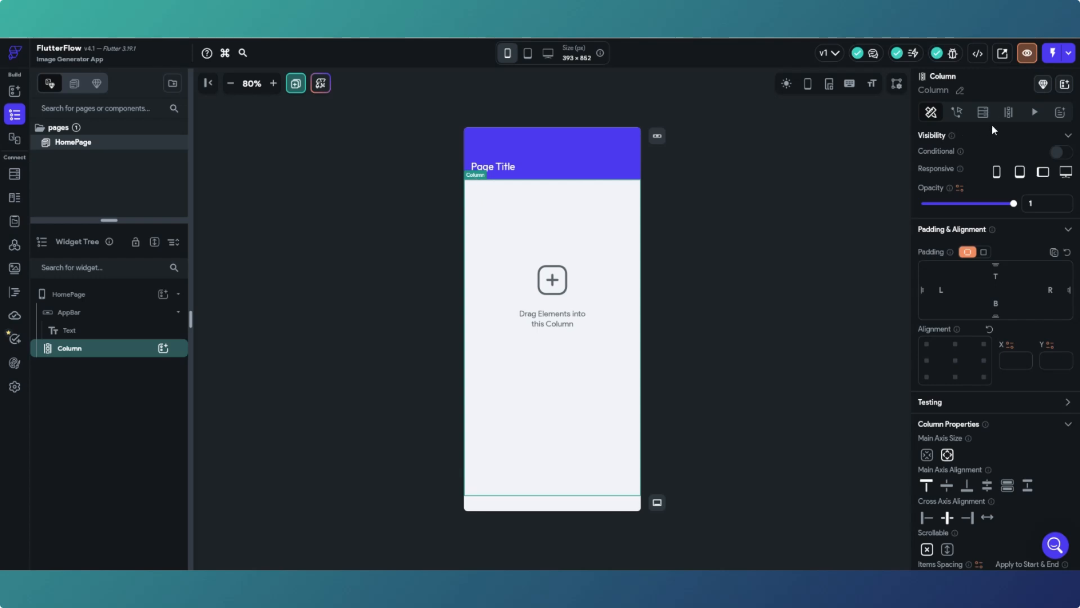
{"action": "scroll", "coordinate": [998, 374], "scroll_direction": "down", "scroll_amount": 1}
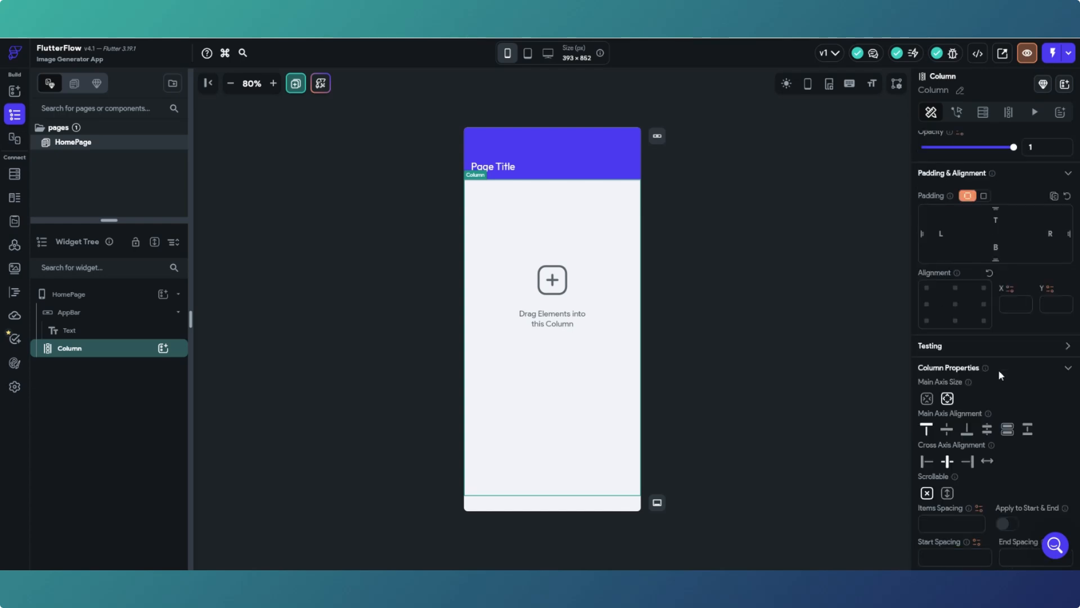
{"action": "scroll", "coordinate": [998, 369], "scroll_direction": "down", "scroll_amount": 1}
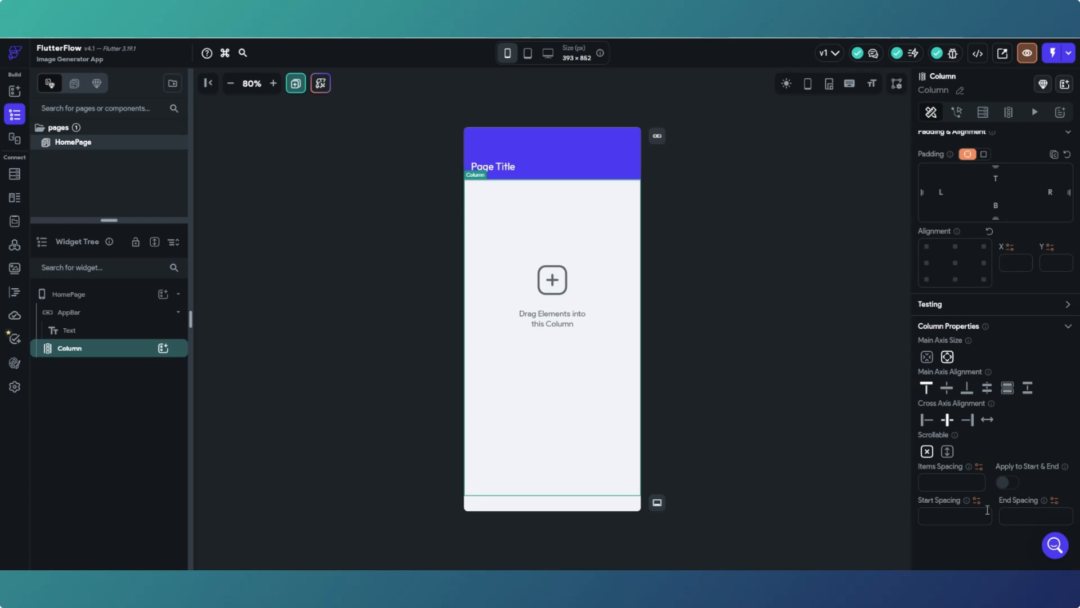
{"action": "scroll", "coordinate": [987, 506], "scroll_direction": "up", "scroll_amount": 2}
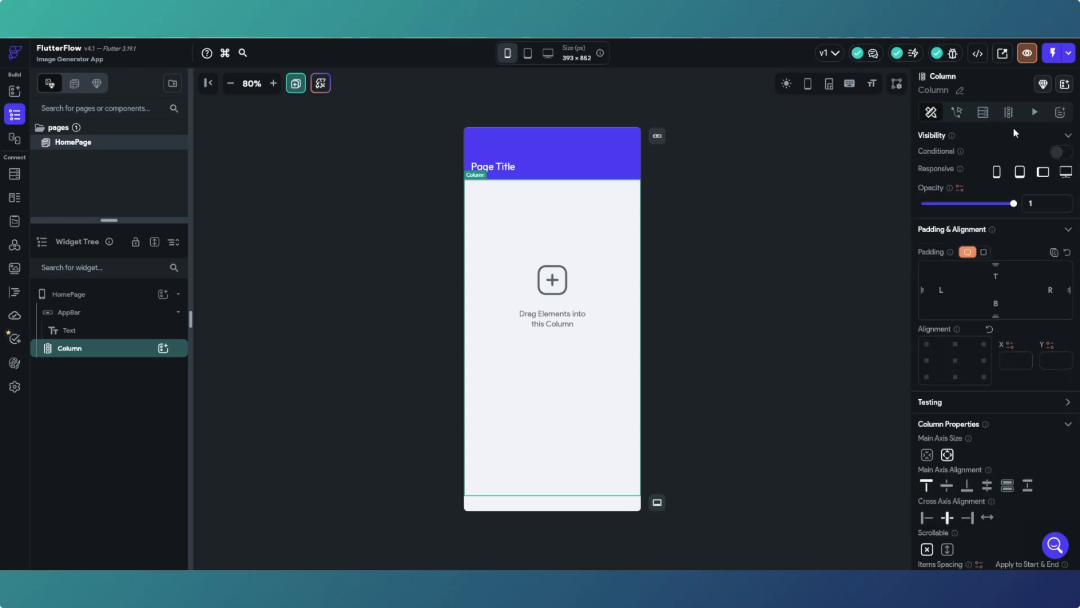
{"action": "left_click", "coordinate": [728, 240]}
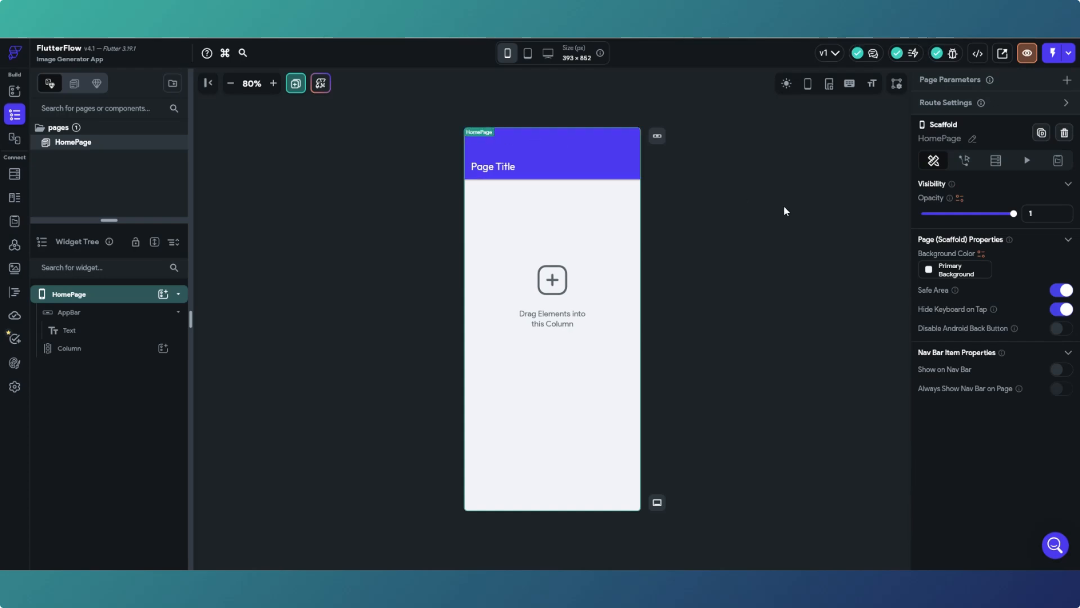
- Toggle the HomePage's Safe Area setting off and back on, leaving it enabled
{"action": "left_click", "coordinate": [483, 194]}
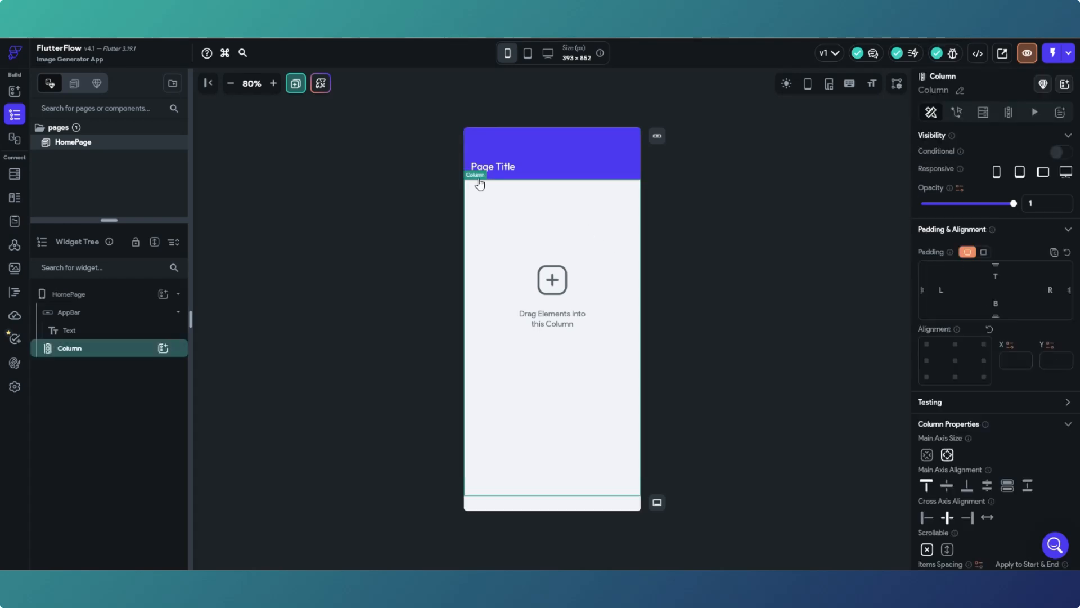
{"action": "left_click", "coordinate": [810, 233]}
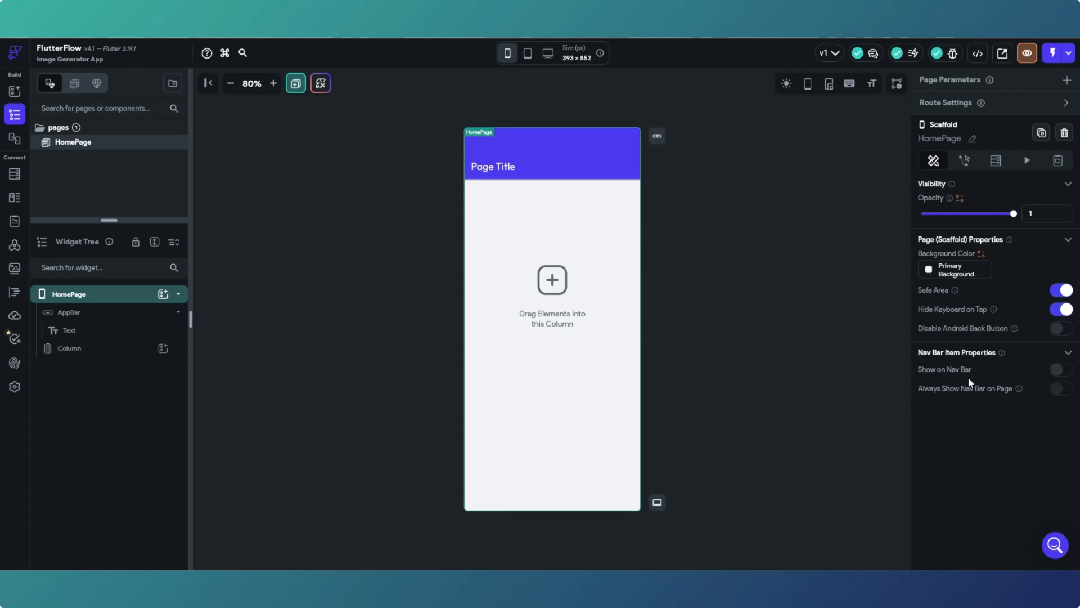
{"action": "left_click", "coordinate": [1056, 292]}
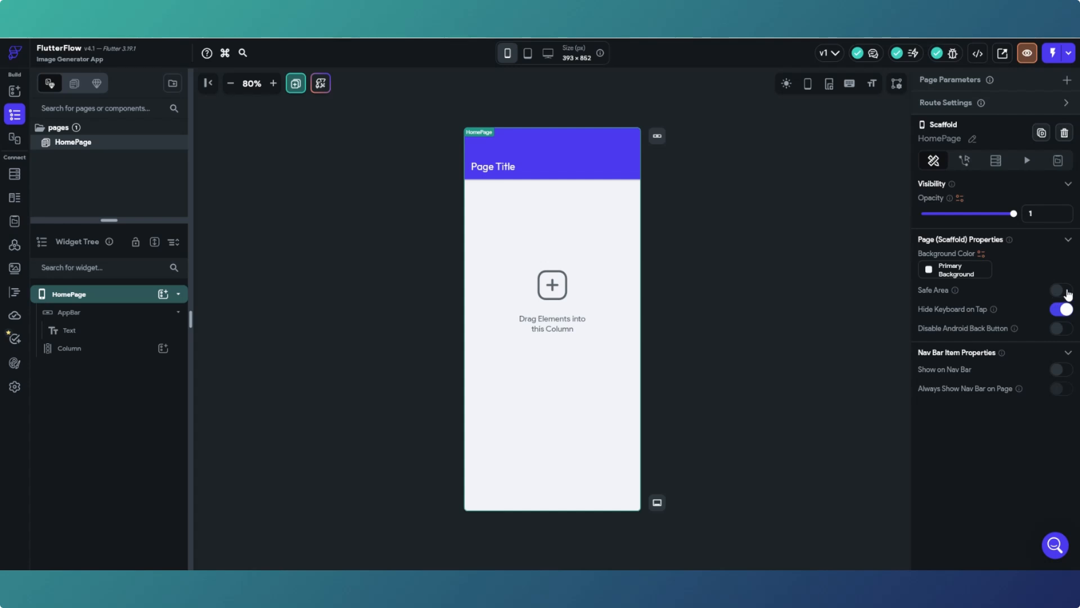
{"action": "left_click", "coordinate": [1068, 294]}
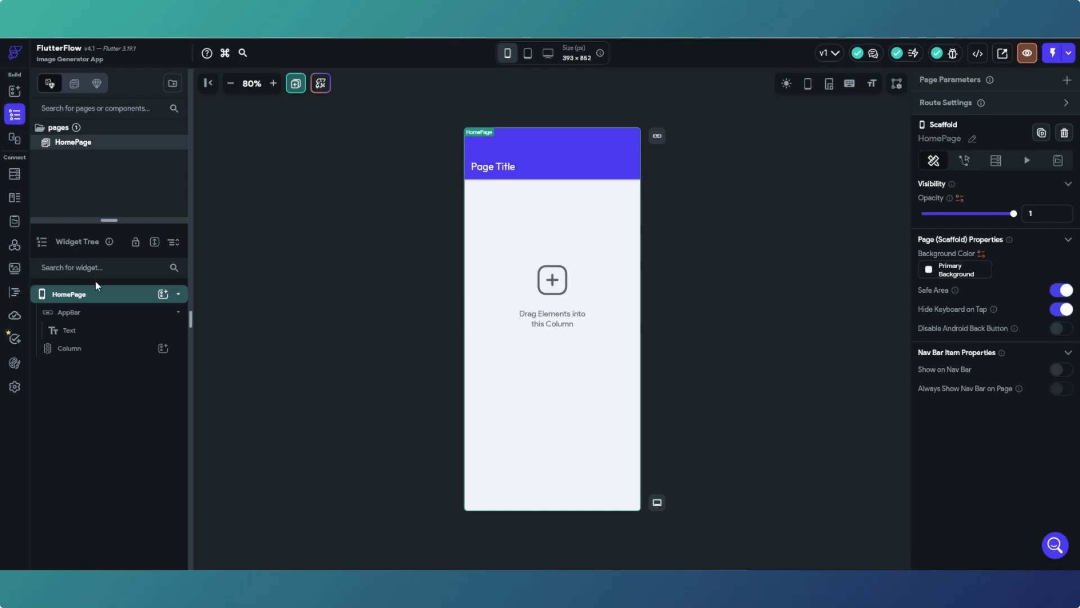
{"action": "left_click", "coordinate": [15, 92]}
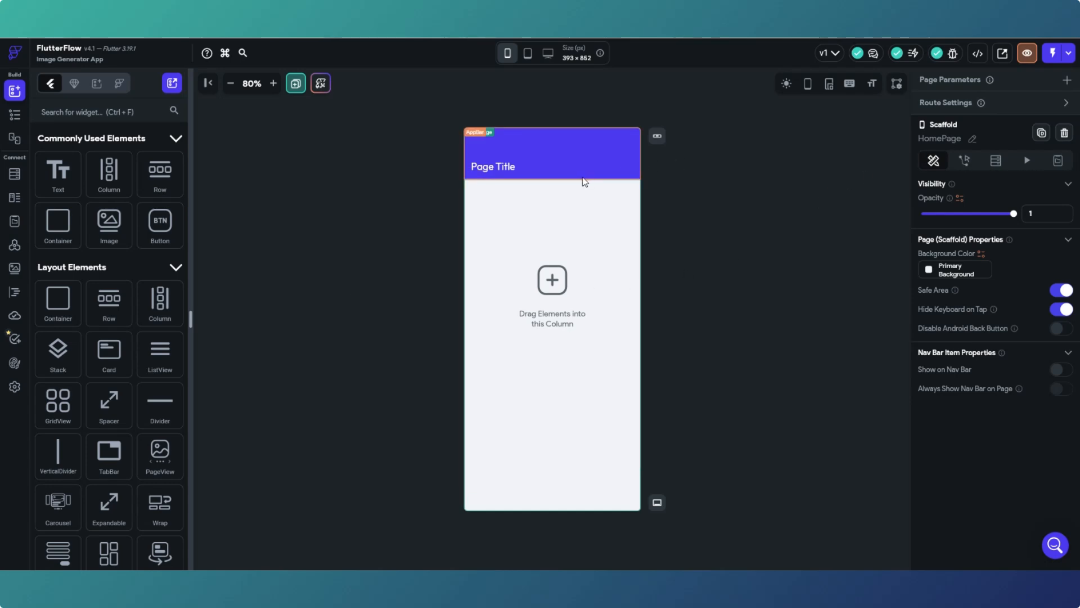
- Change the page name from HomePage to 'Register' and confirm it
{"action": "left_click", "coordinate": [973, 140]}
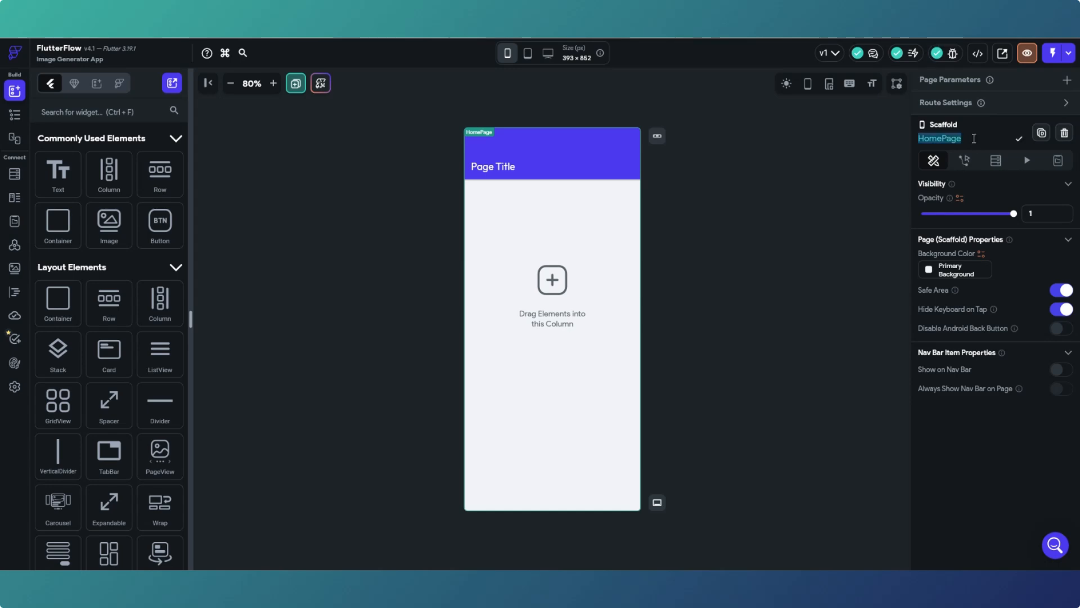
{"action": "key", "text": "BackSpace"}
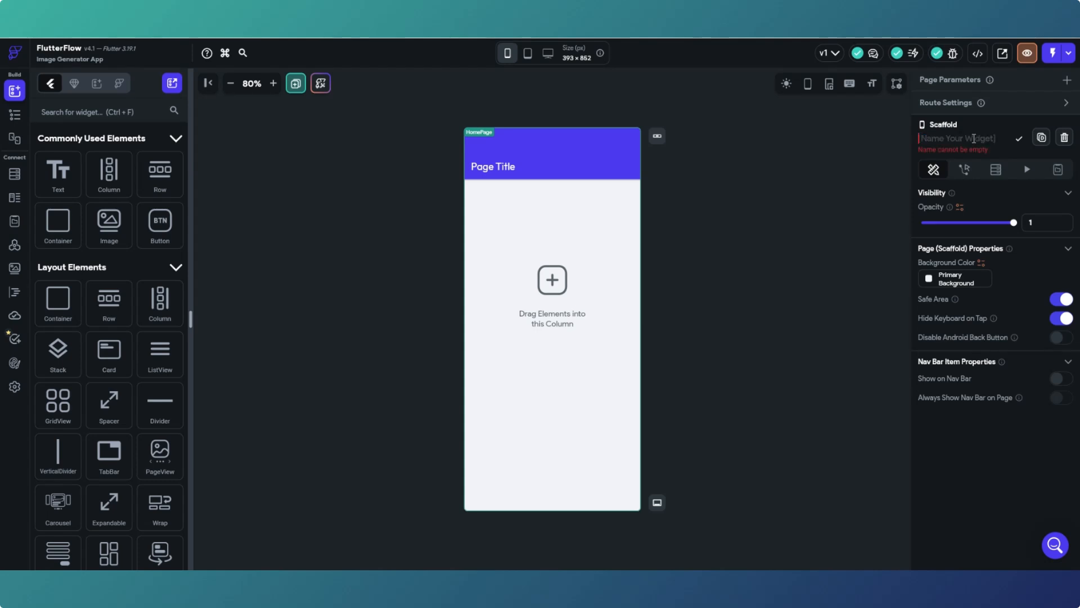
{"action": "type", "text": "Regin"}
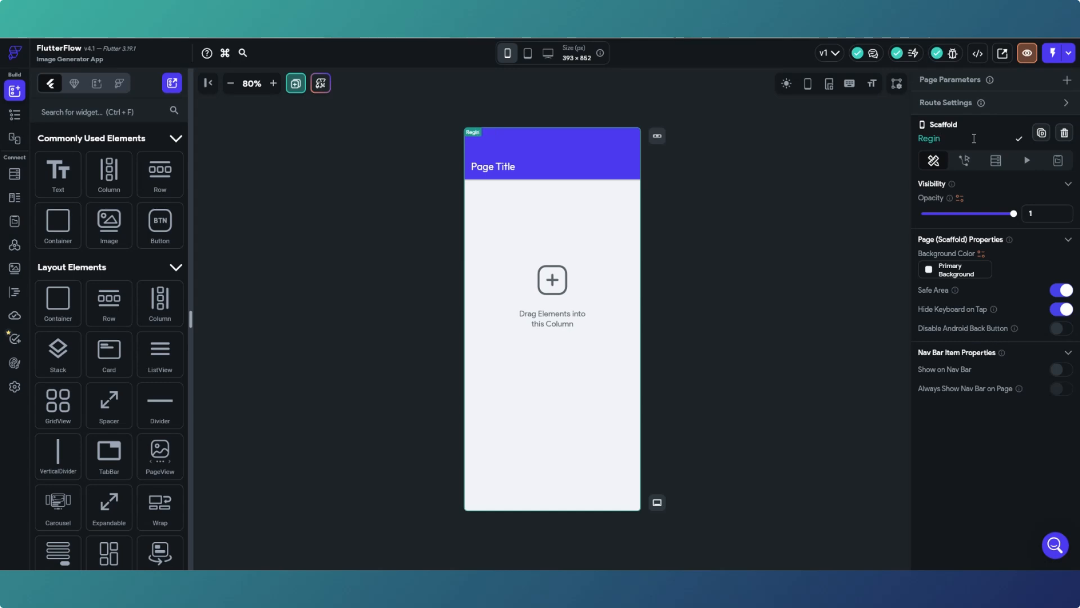
{"action": "key", "text": "BackSpace"}
{"action": "type", "text": "ster"}
{"action": "left_click_drag", "start_coordinate": [974, 139], "coordinate": [917, 141]}
{"action": "key", "text": "BackSpace"}
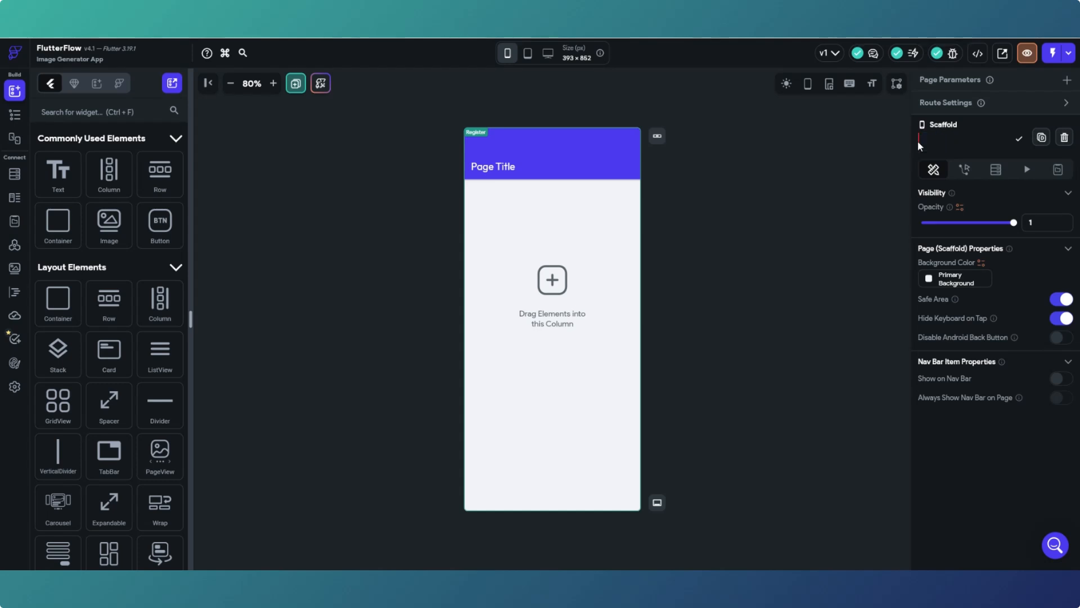
{"action": "type", "text": "Regis"}
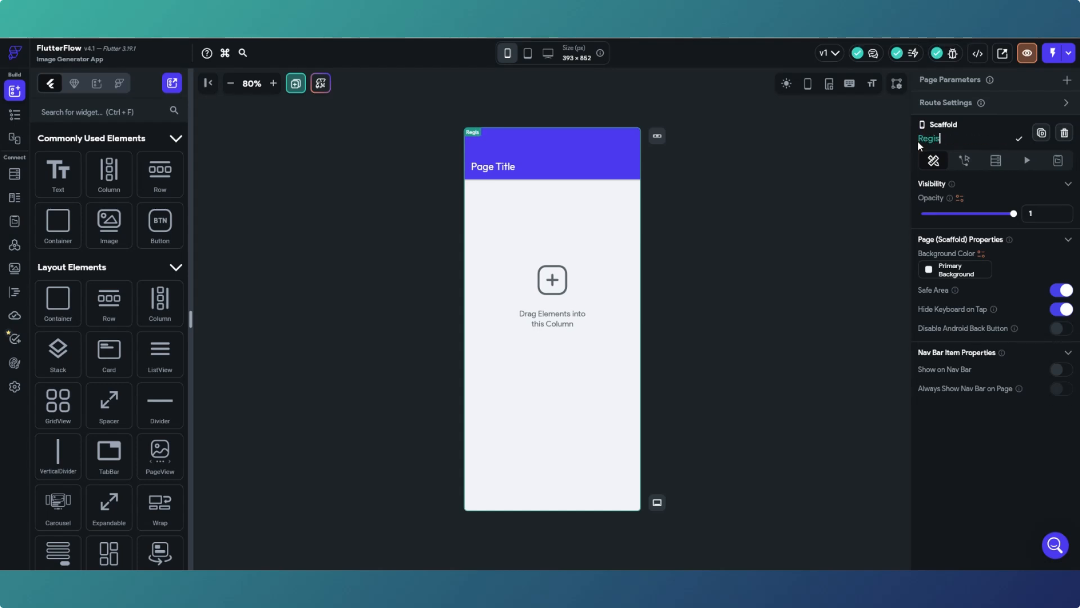
{"action": "type", "text": "ter"}
{"action": "left_click", "coordinate": [1019, 138]}
- Delete the AppBar and its Page Title text from the Register page via the widget tree
{"action": "left_click", "coordinate": [607, 148]}
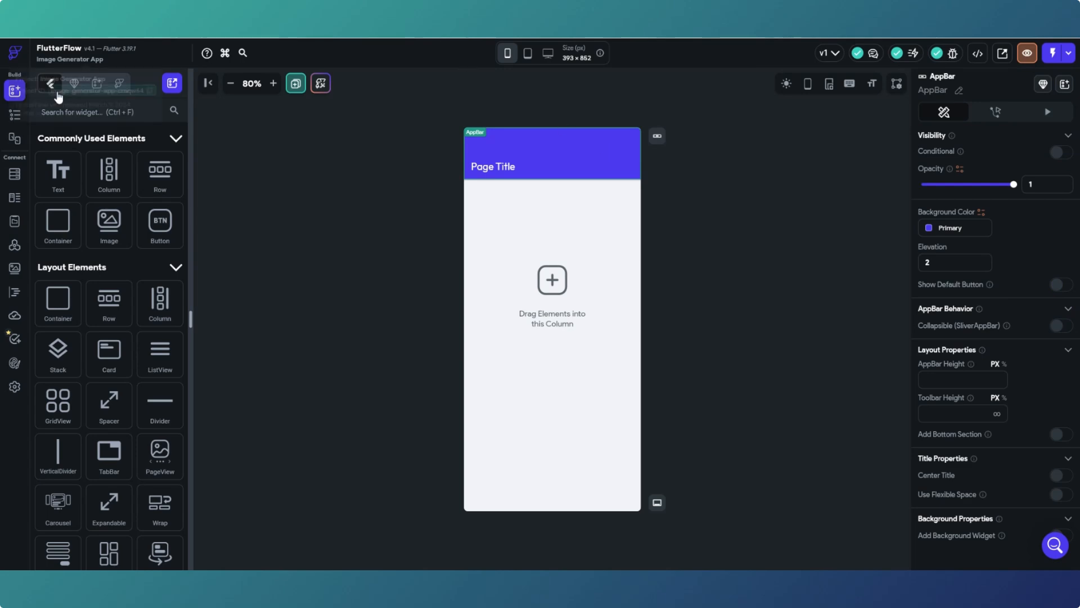
{"action": "left_click", "coordinate": [15, 116]}
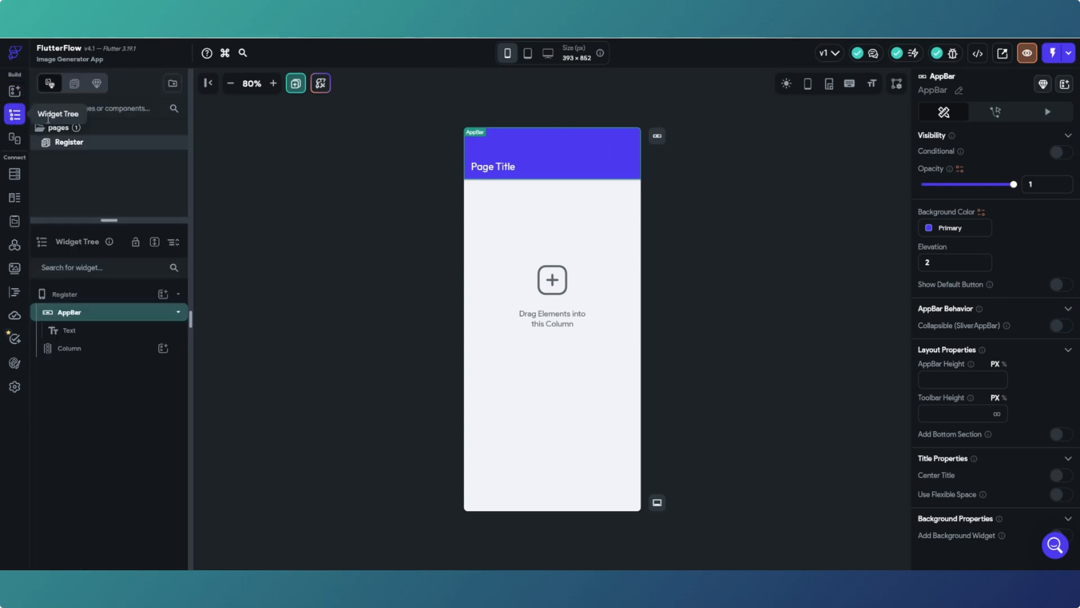
{"action": "right_click", "coordinate": [105, 315]}
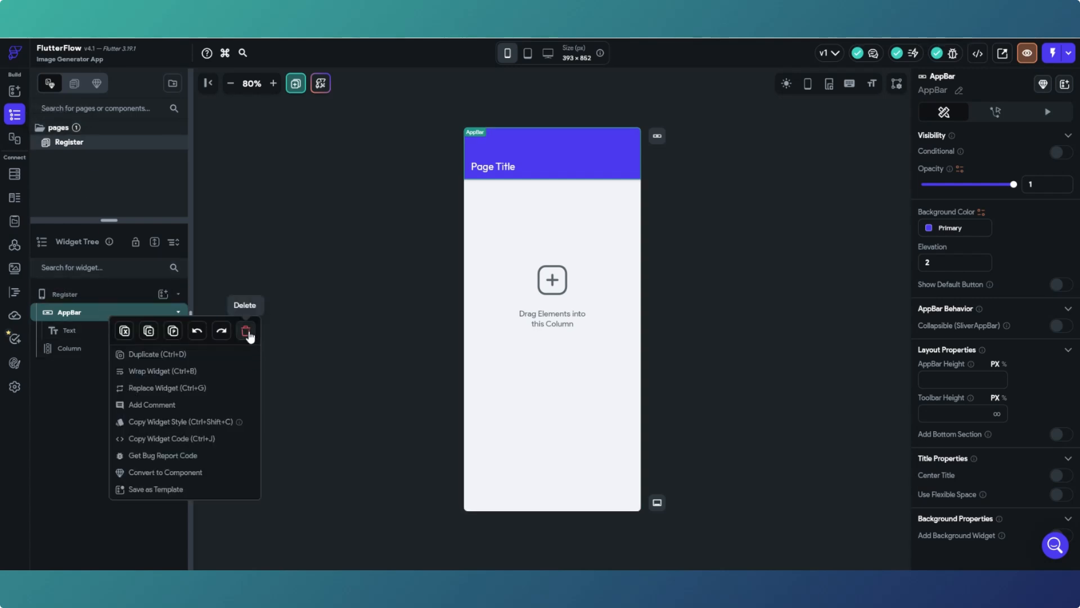
{"action": "left_click", "coordinate": [596, 148]}
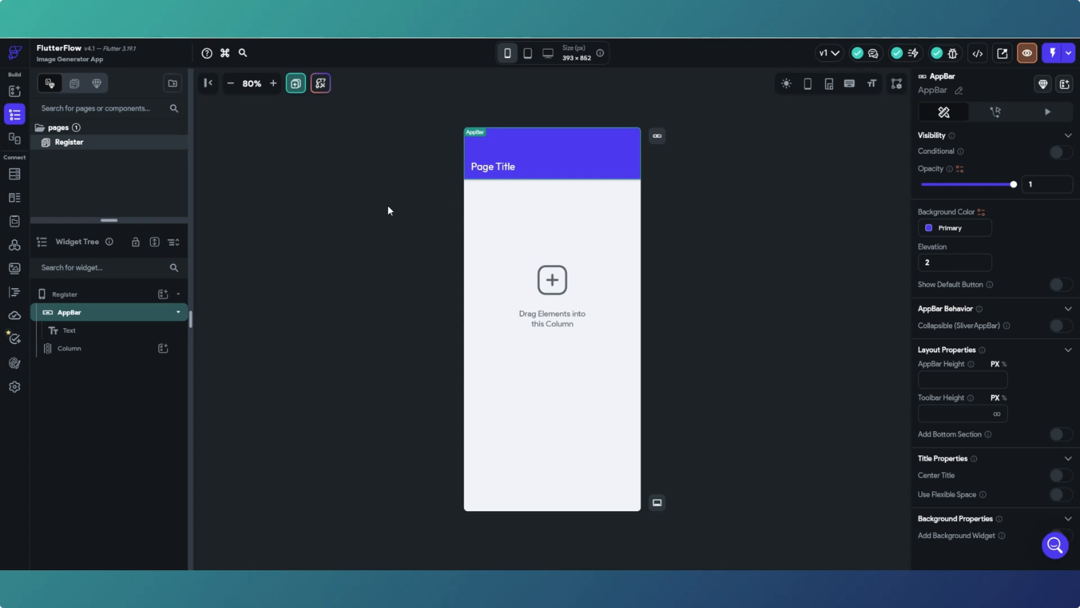
{"action": "right_click", "coordinate": [125, 313]}
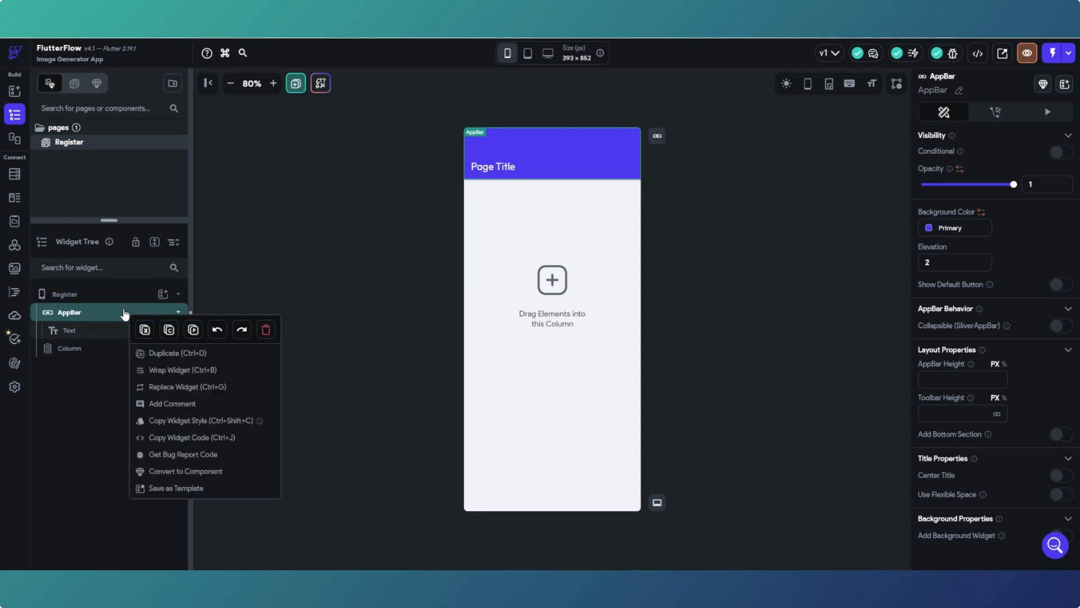
{"action": "left_click", "coordinate": [266, 329]}
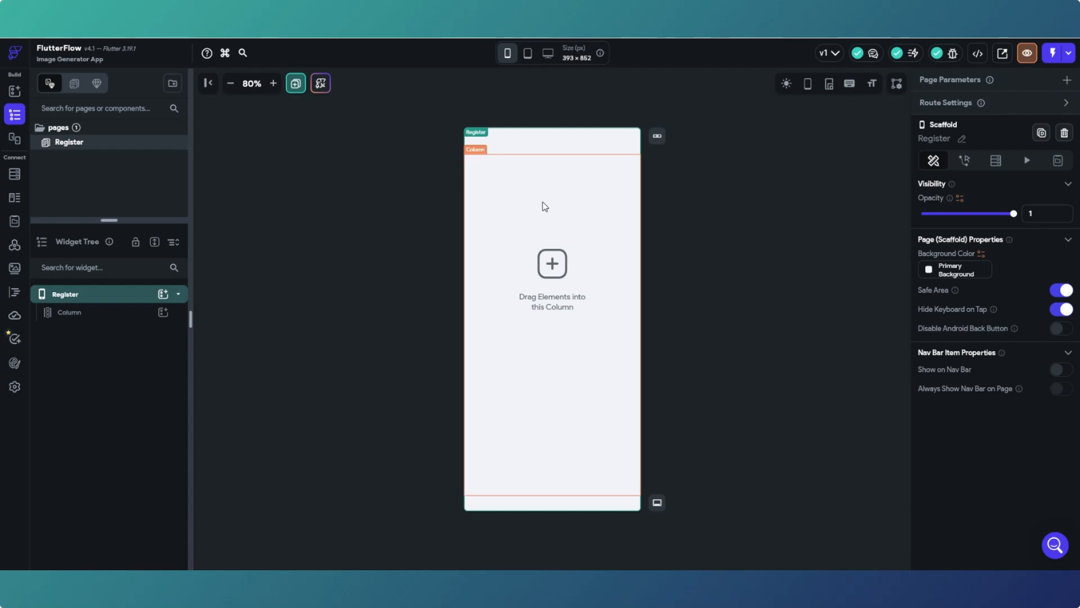
- Turn off the Register page's safe area so its single Column spans the full screen
{"action": "left_click", "coordinate": [1060, 290]}
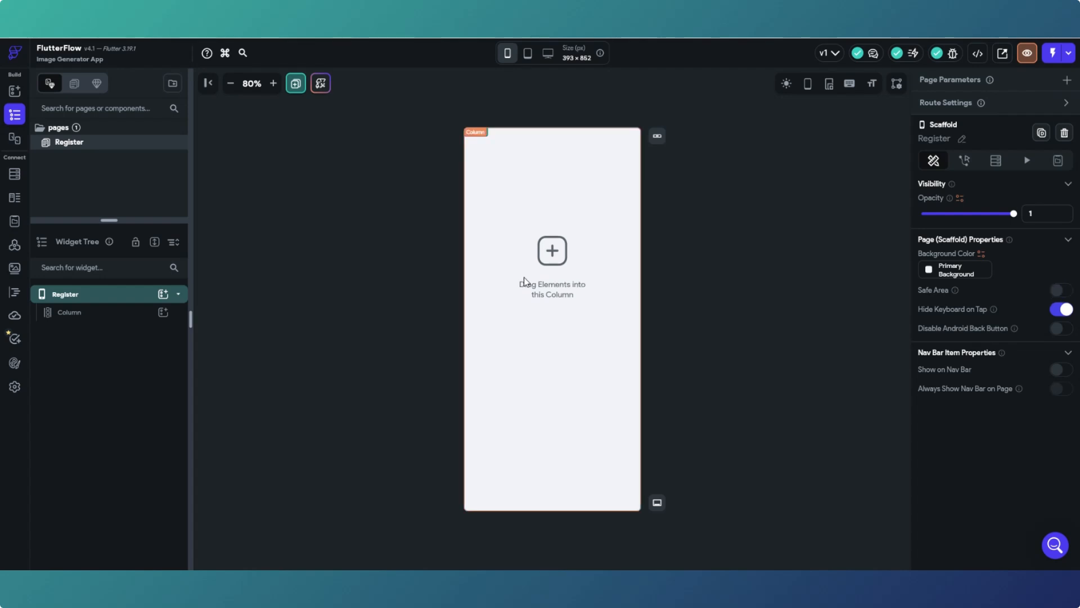
{"action": "left_click", "coordinate": [525, 283]}
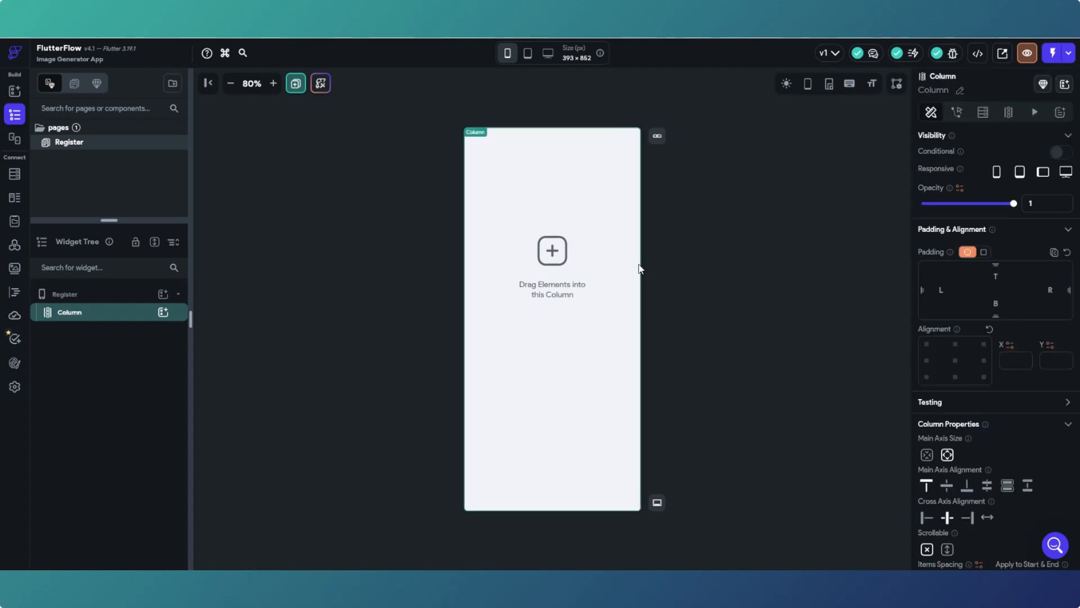
{"action": "left_click", "coordinate": [711, 262]}
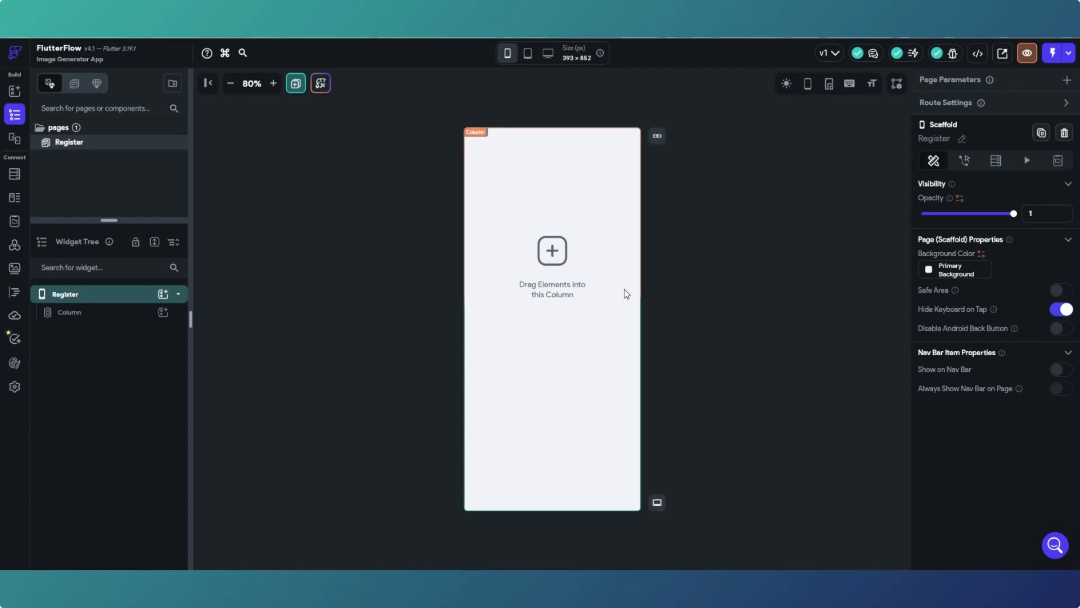
{"action": "left_click", "coordinate": [605, 299]}
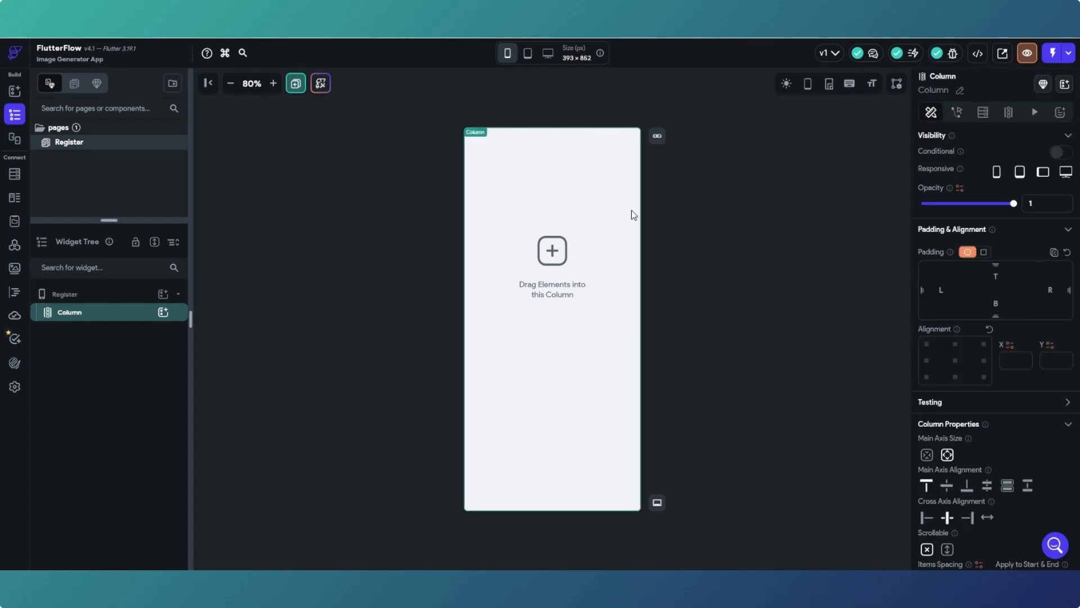
{"action": "left_click", "coordinate": [723, 239]}
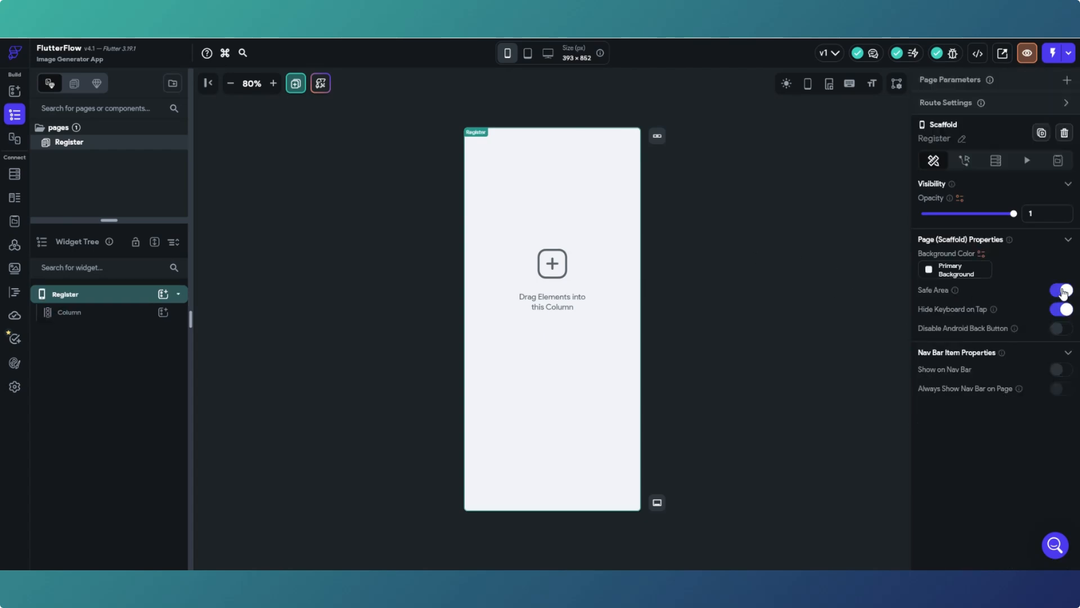
{"action": "left_click", "coordinate": [590, 344]}
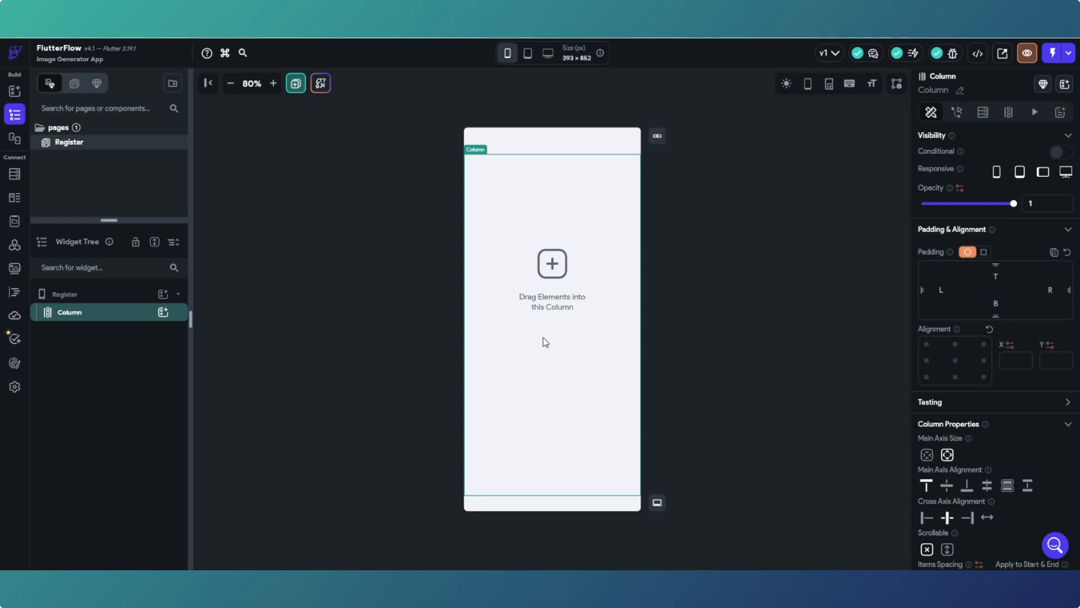
- Search the widget palette for 'form' and drop a Form Validation widget into the Column
{"action": "key", "text": "ctrl+f"}
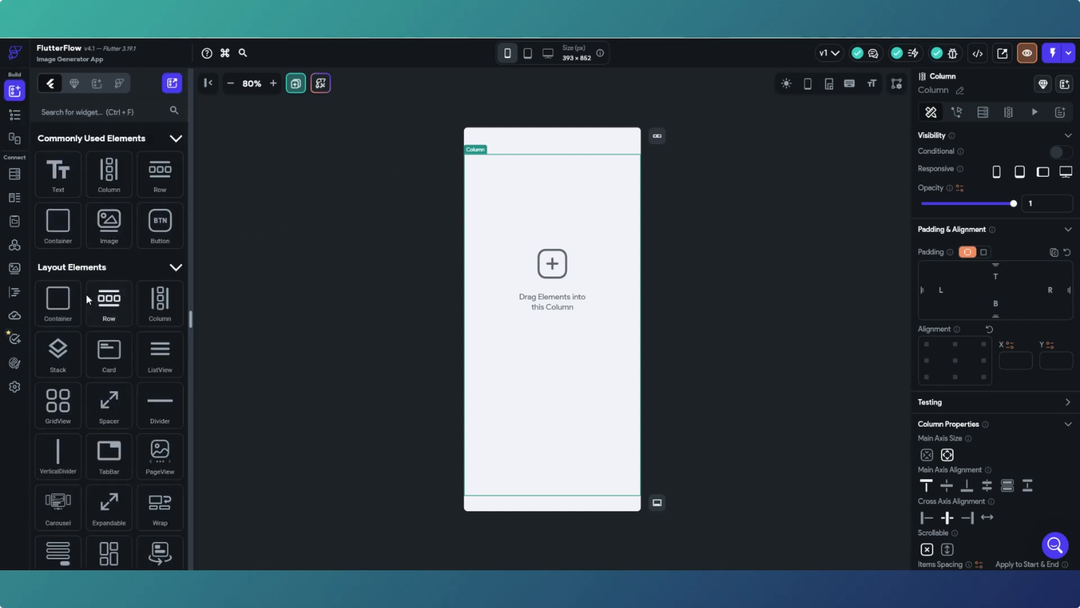
{"action": "left_click", "coordinate": [67, 110]}
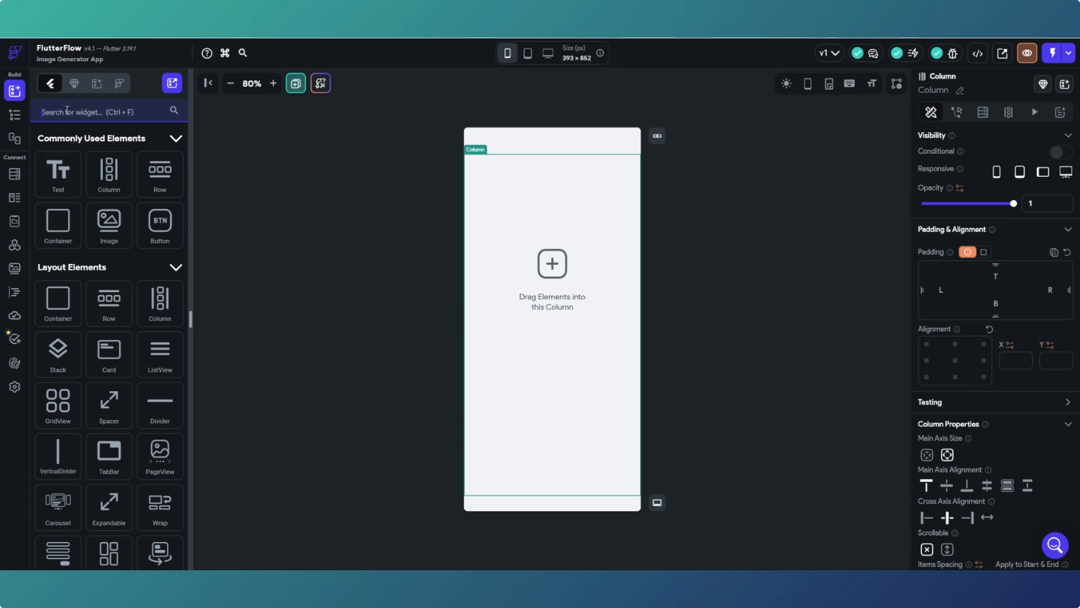
{"action": "type", "text": "form"}
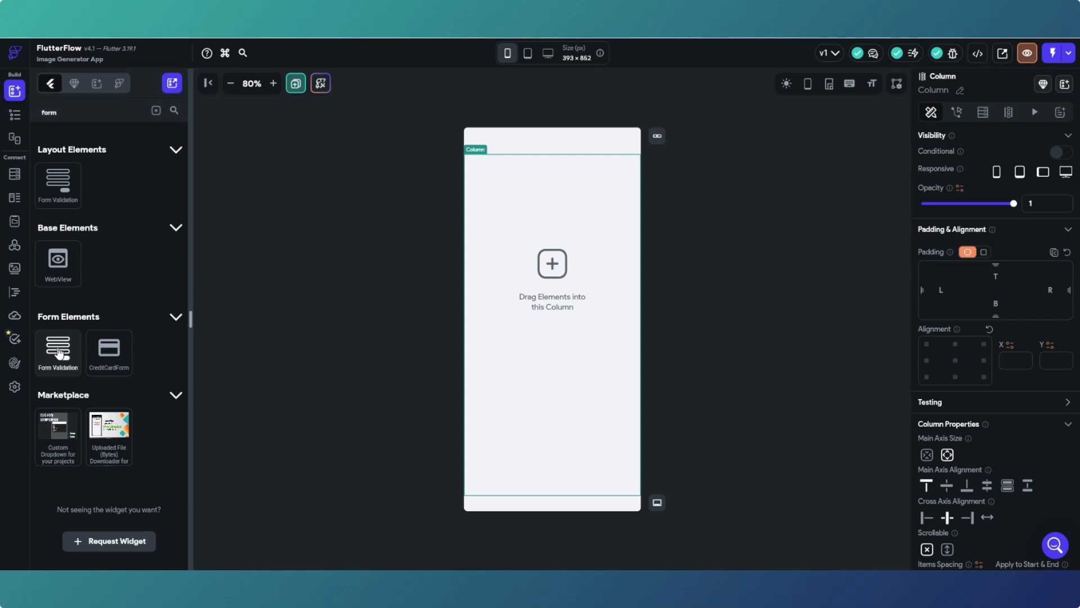
{"action": "left_click_drag", "start_coordinate": [59, 352], "coordinate": [535, 311]}
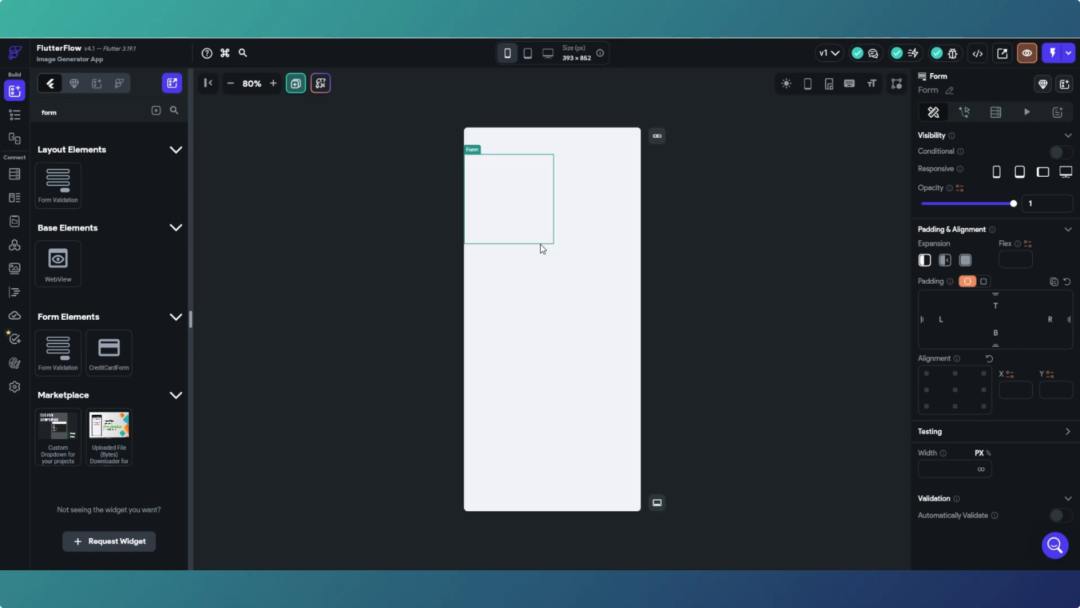
- Centre the Column horizontally and set the Form's width to 90%
{"action": "left_click", "coordinate": [512, 303]}
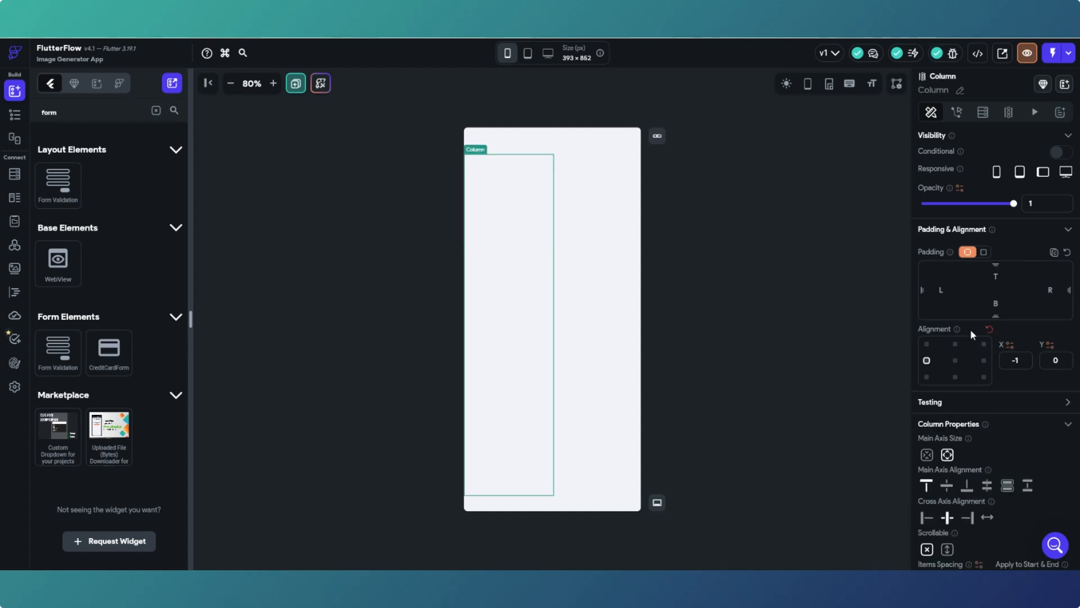
{"action": "left_click", "coordinate": [956, 363]}
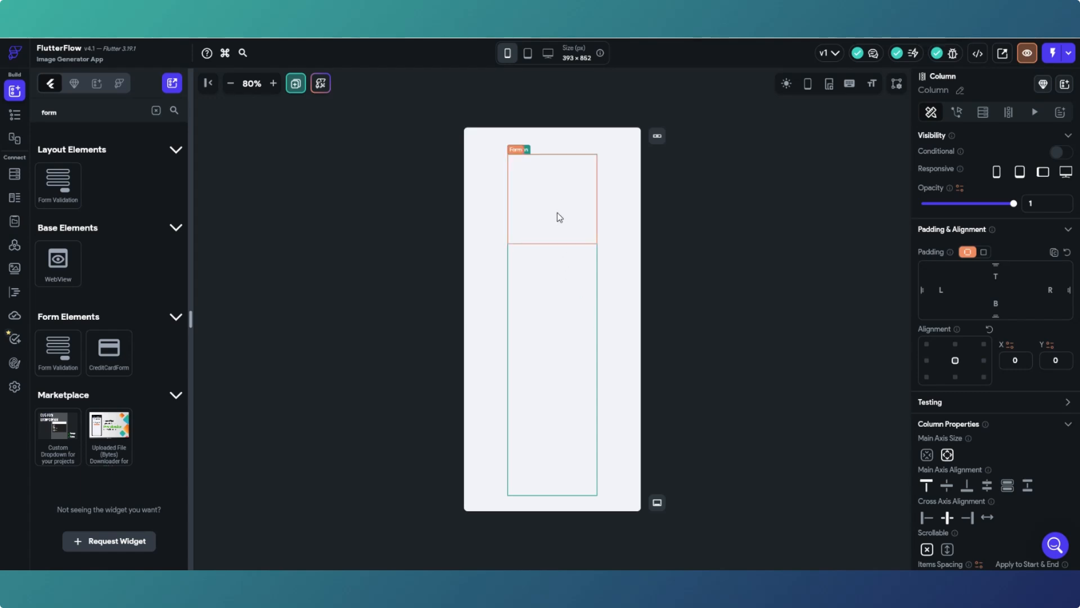
{"action": "left_click", "coordinate": [557, 213]}
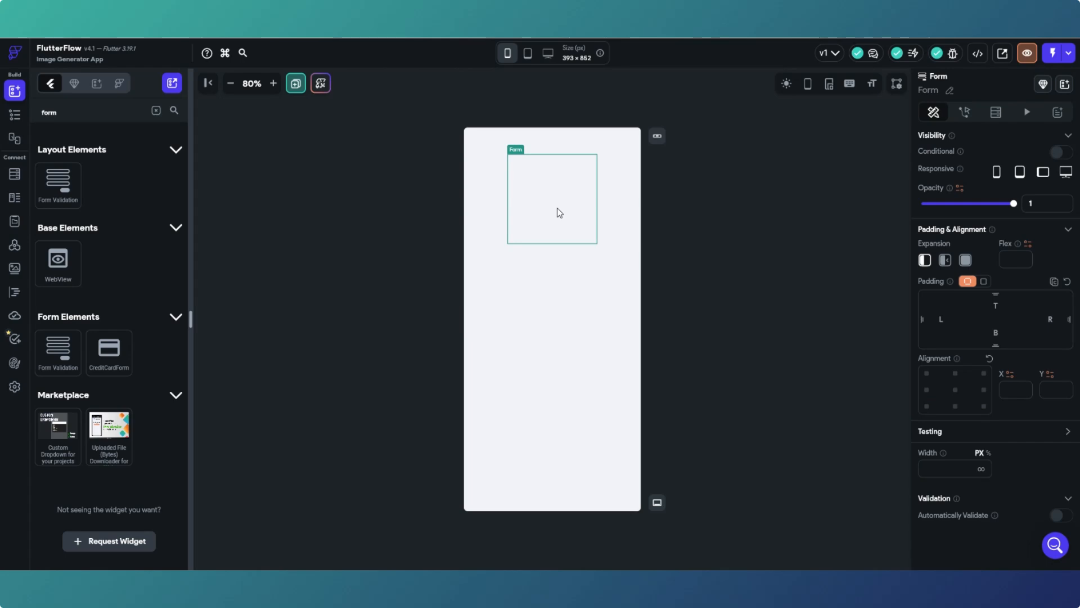
{"action": "left_click", "coordinate": [988, 453]}
{"action": "type", "text": "90"}
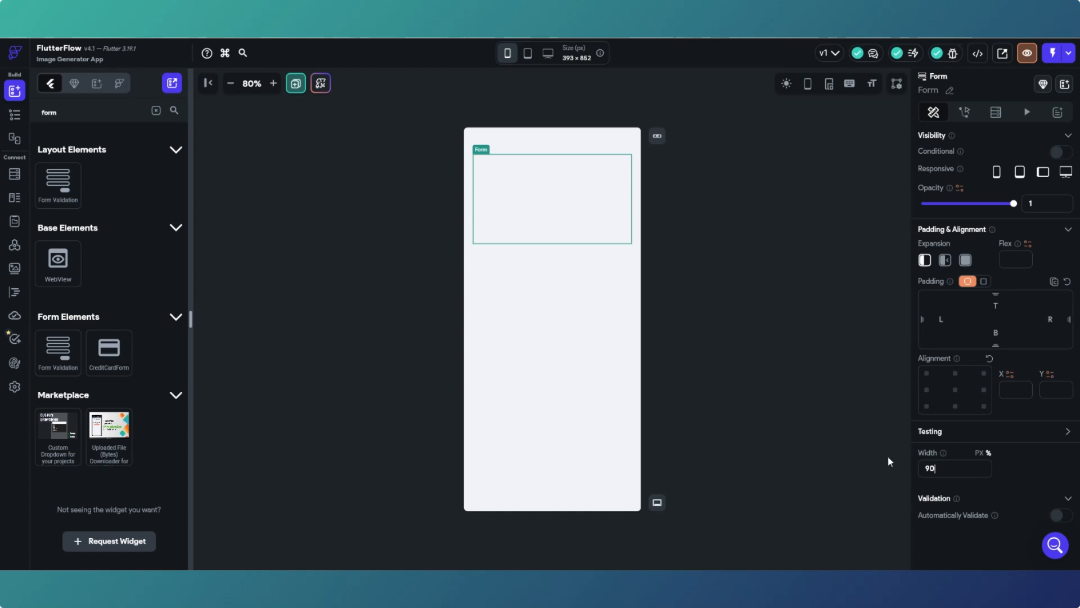
- Reselect the page, Column and Form, then show the widget tree
{"action": "left_click", "coordinate": [693, 326]}
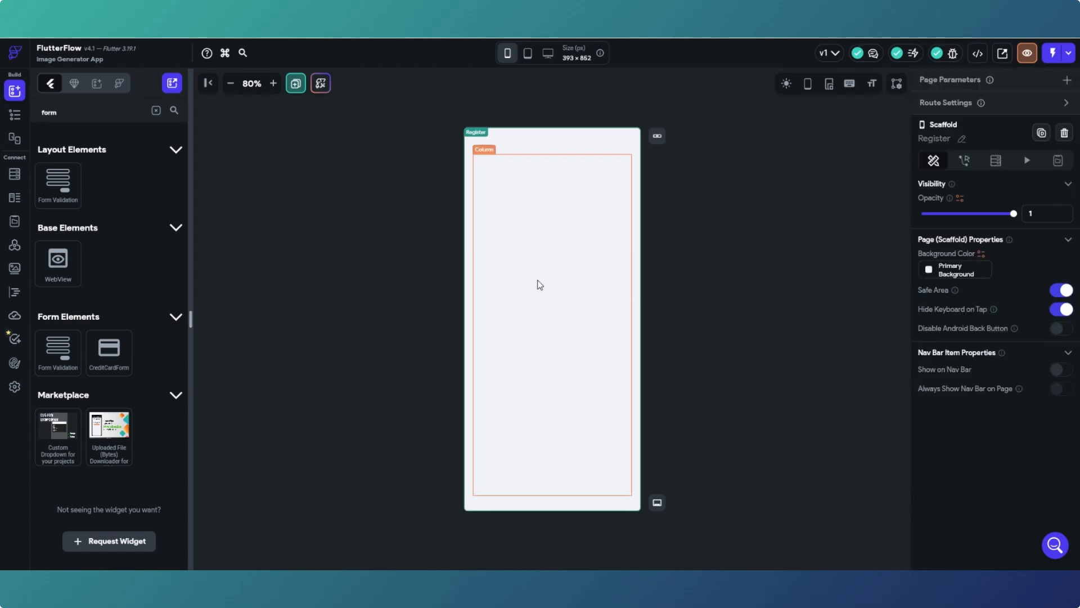
{"action": "left_click", "coordinate": [538, 303]}
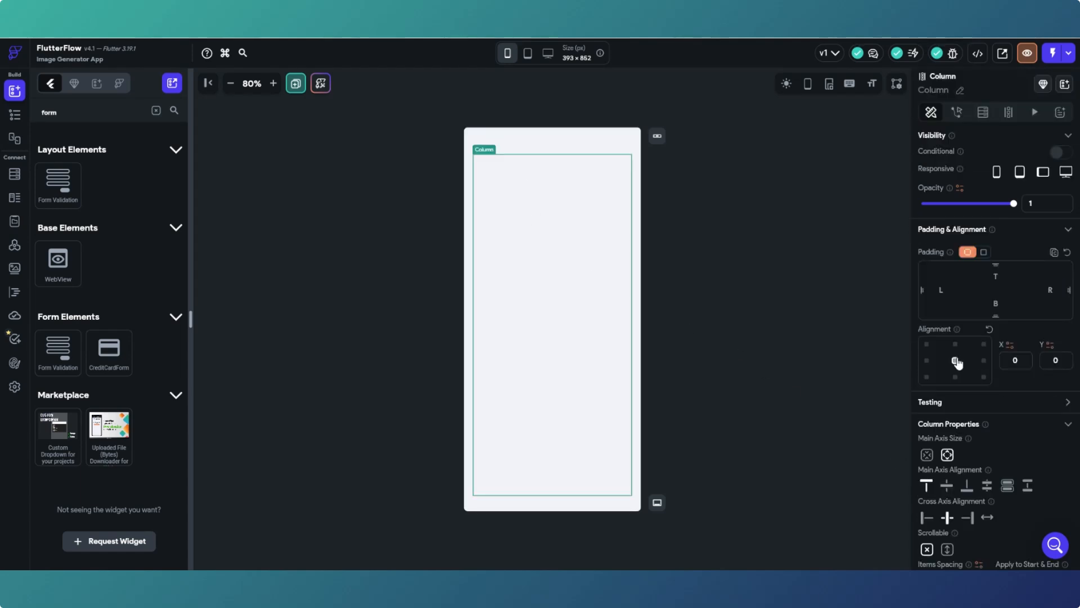
{"action": "left_click", "coordinate": [574, 204]}
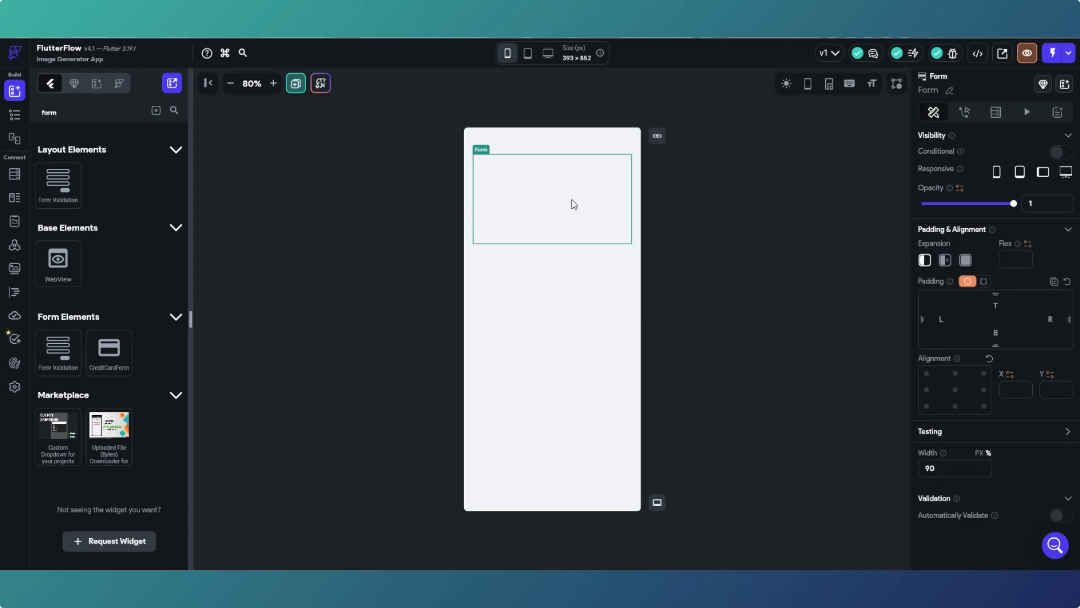
{"action": "left_click", "coordinate": [15, 114]}
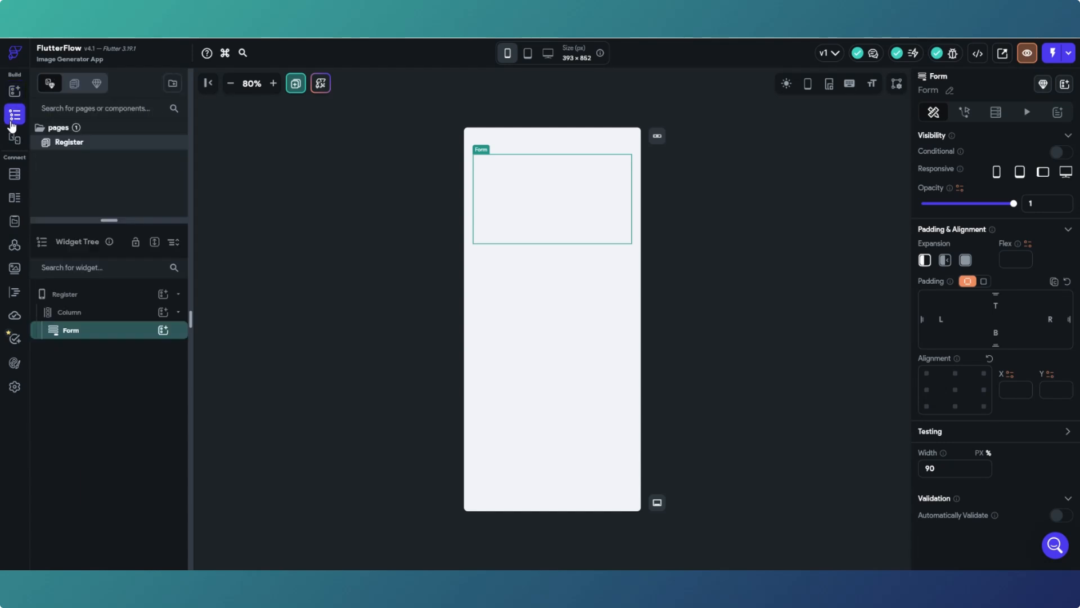
{"action": "left_click", "coordinate": [70, 318]}
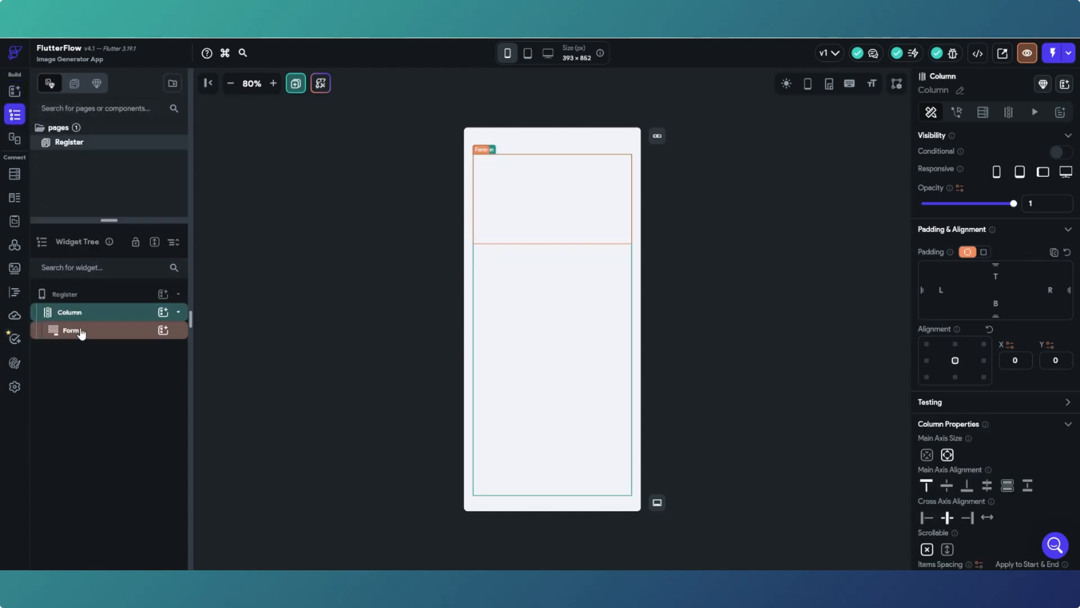
{"action": "left_click", "coordinate": [83, 333]}
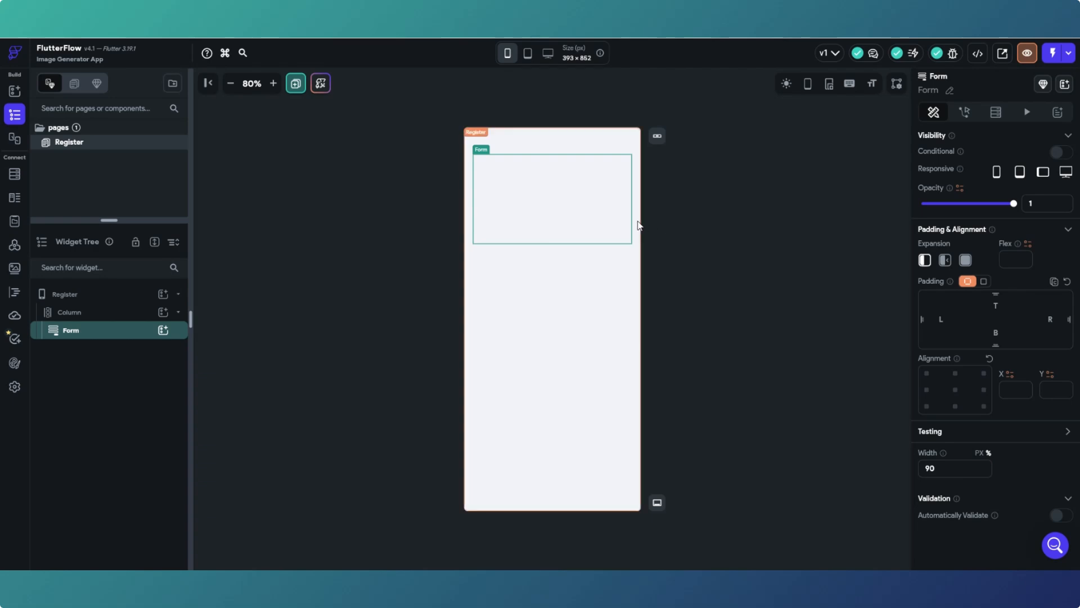
{"action": "left_click", "coordinate": [592, 302]}
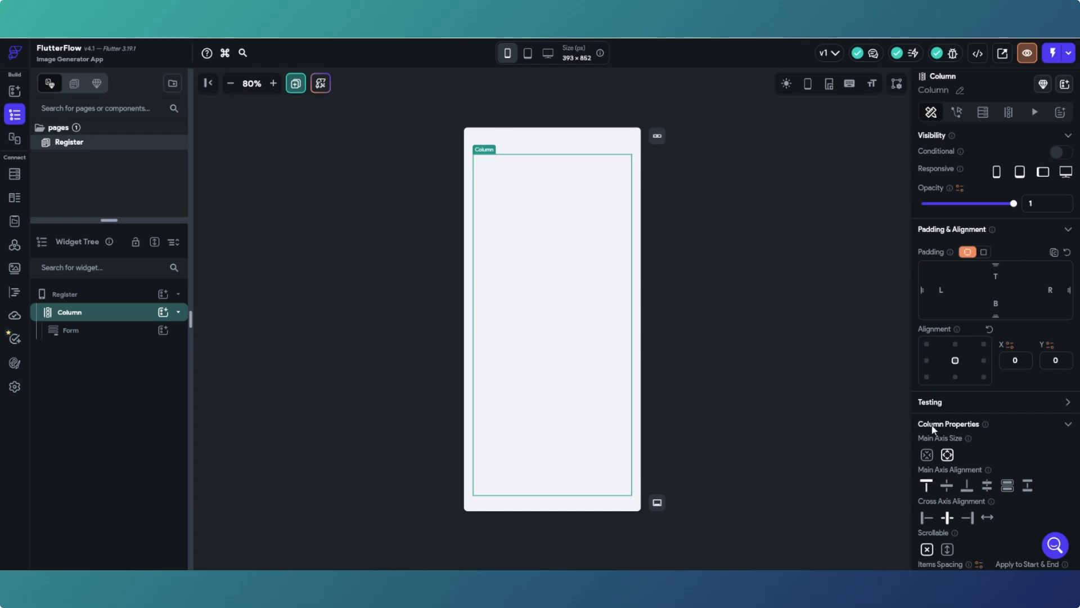
{"action": "left_click", "coordinate": [948, 487]}
{"action": "left_click", "coordinate": [565, 303]}
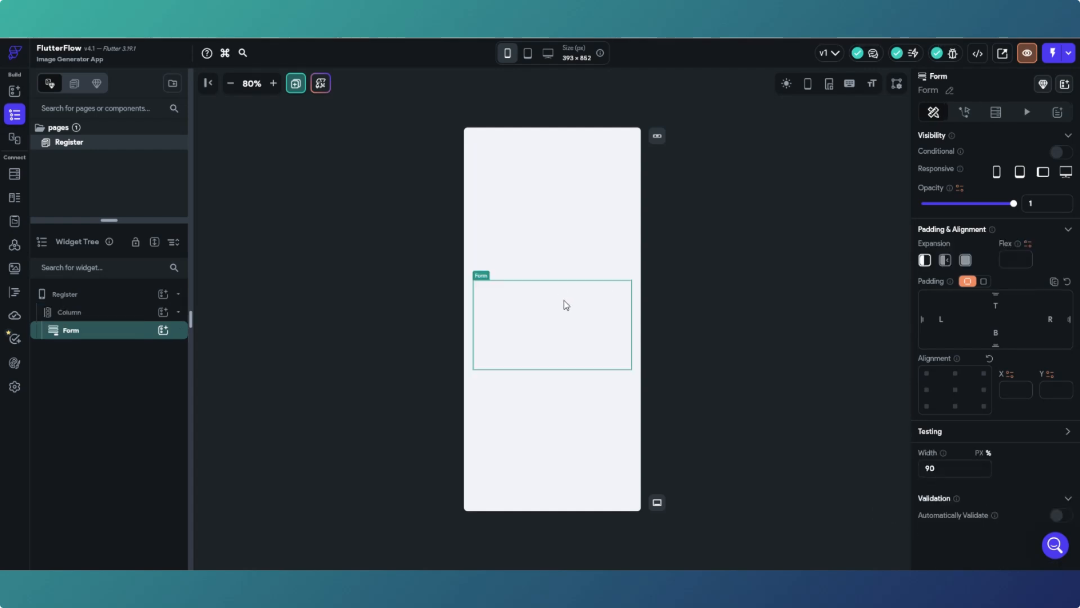
{"action": "left_click", "coordinate": [553, 223]}
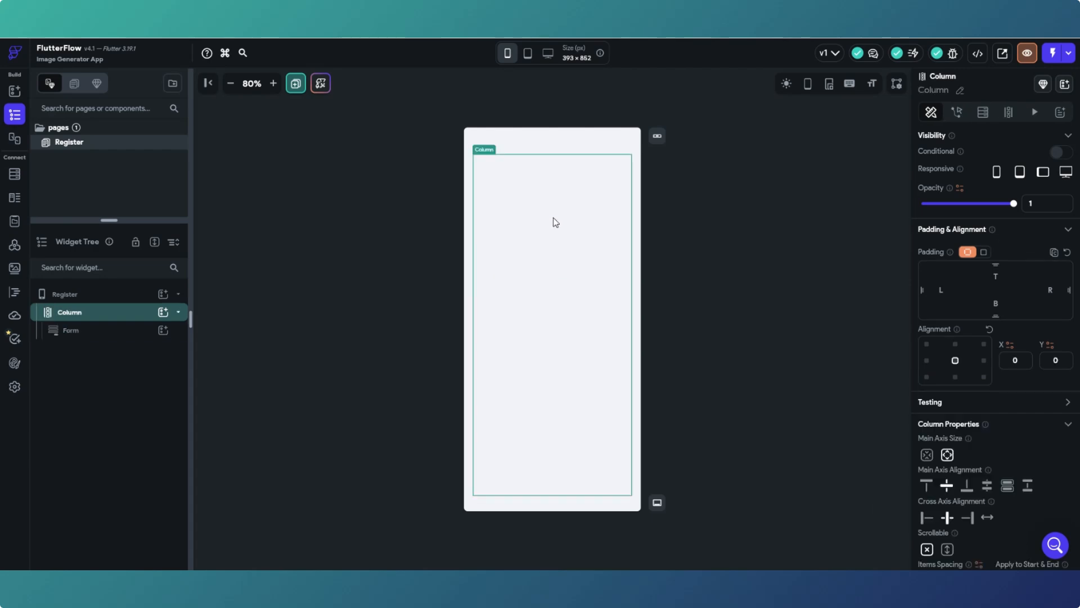
{"action": "left_click", "coordinate": [582, 333]}
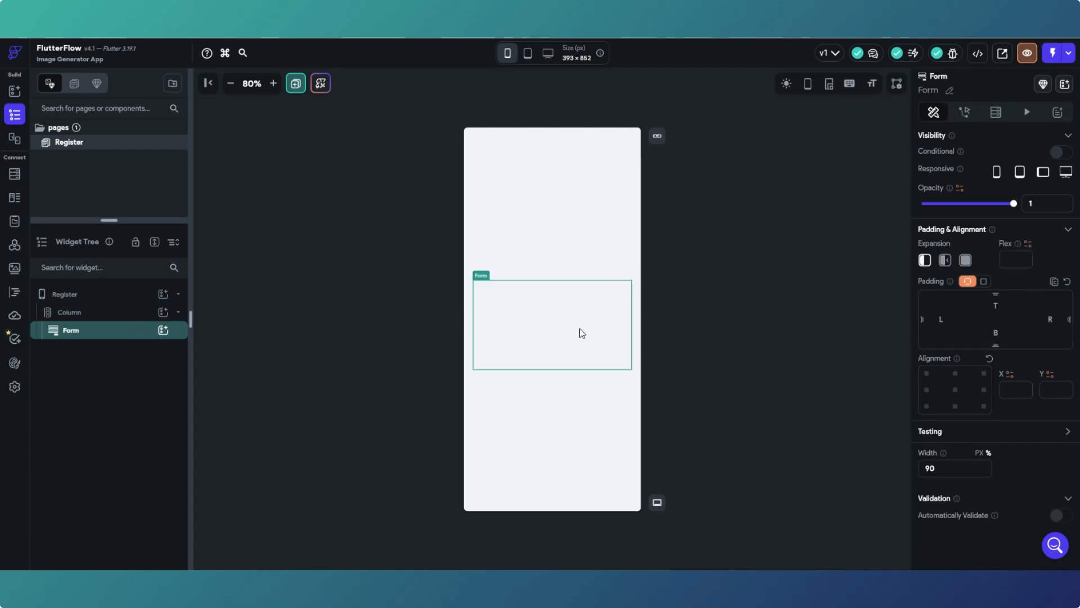
{"action": "left_click", "coordinate": [560, 243]}
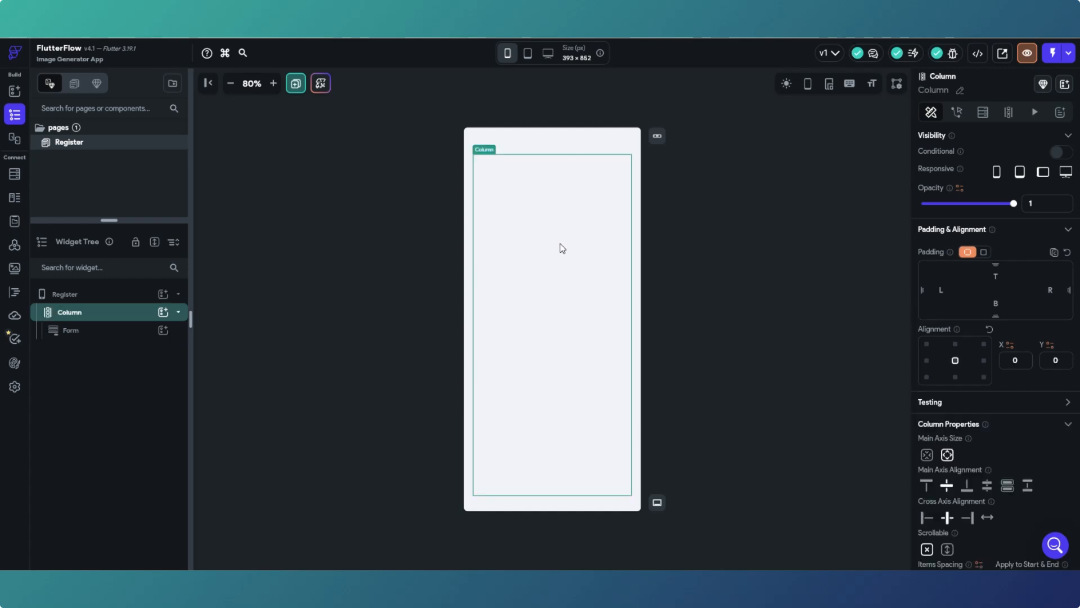
{"action": "left_click", "coordinate": [928, 485]}
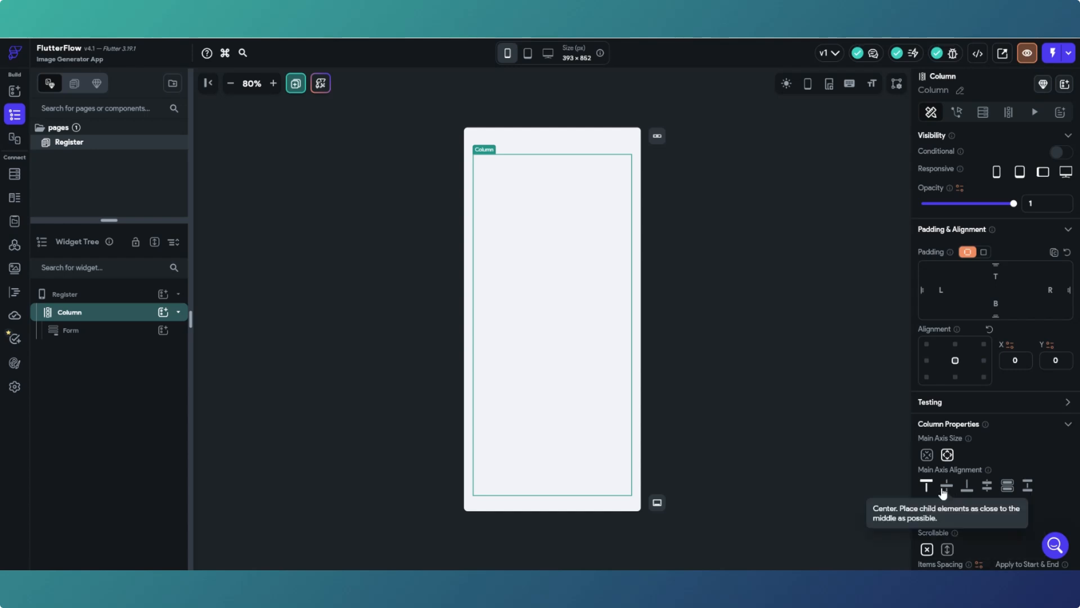
{"action": "left_click", "coordinate": [512, 222]}
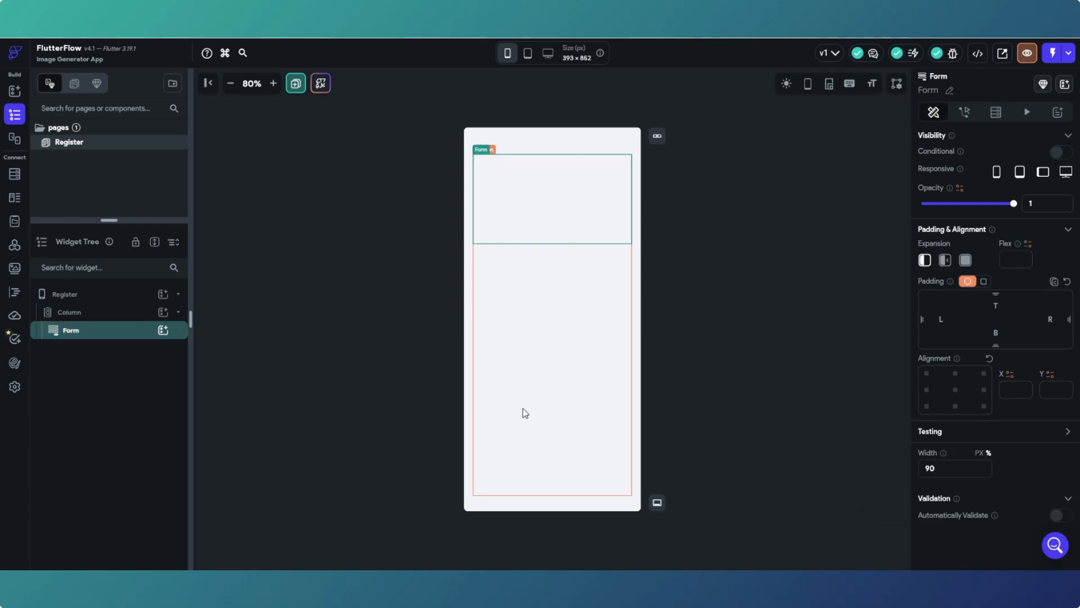
{"action": "left_click", "coordinate": [569, 314]}
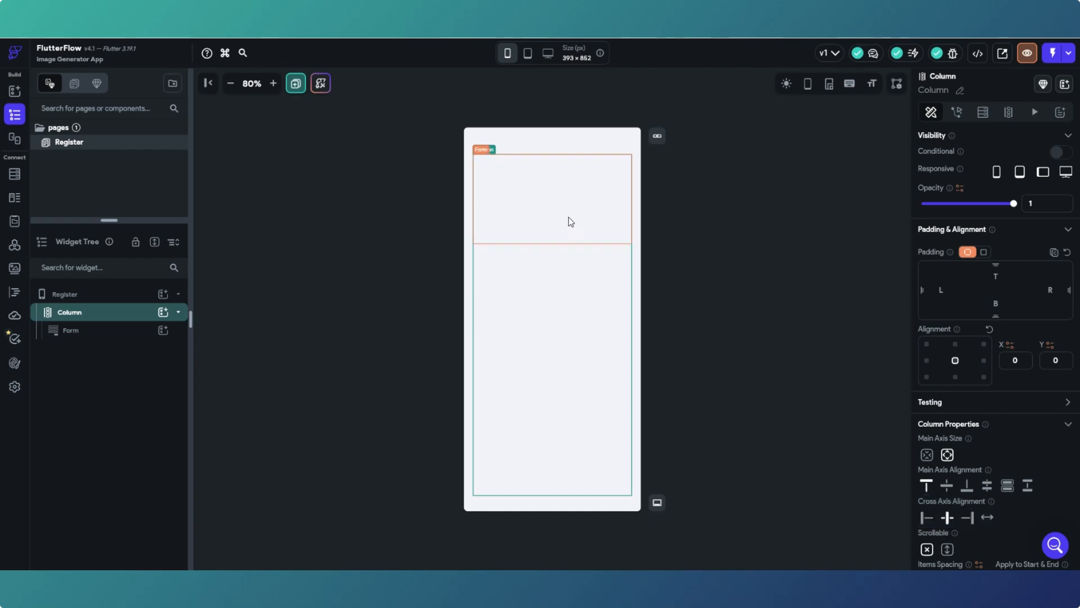
- Centre the Form vertically within the Column after briefly trying bottom alignment
{"action": "left_click", "coordinate": [946, 485]}
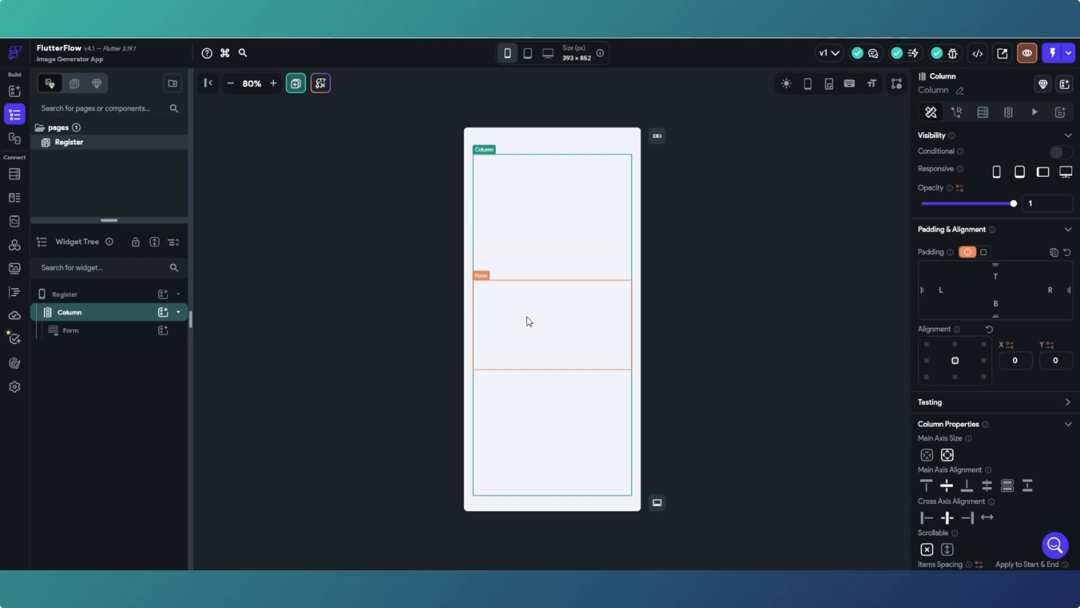
{"action": "left_click", "coordinate": [966, 486]}
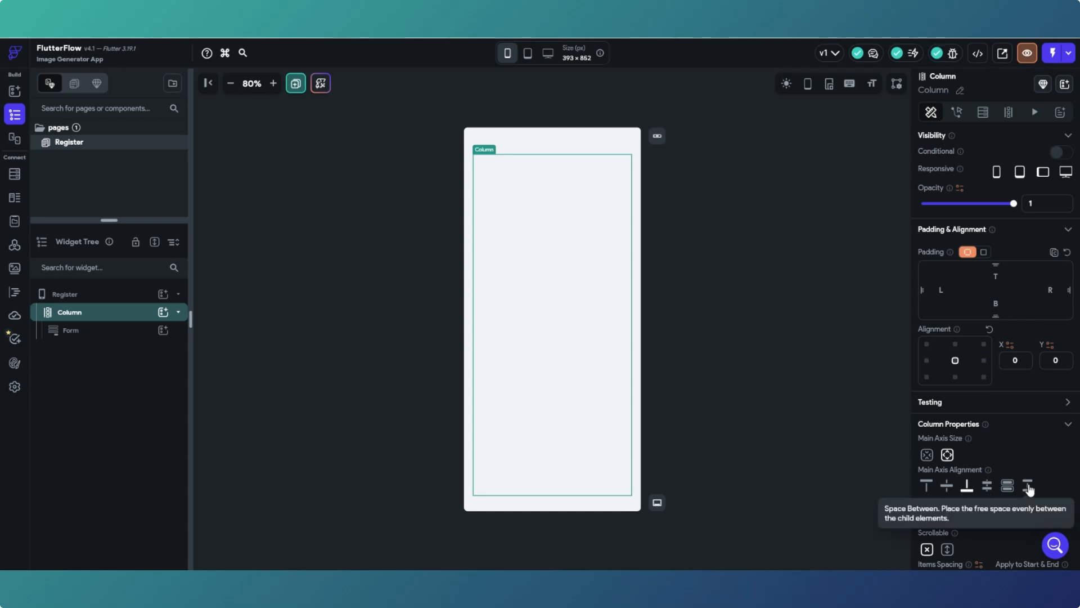
{"action": "left_click", "coordinate": [947, 485]}
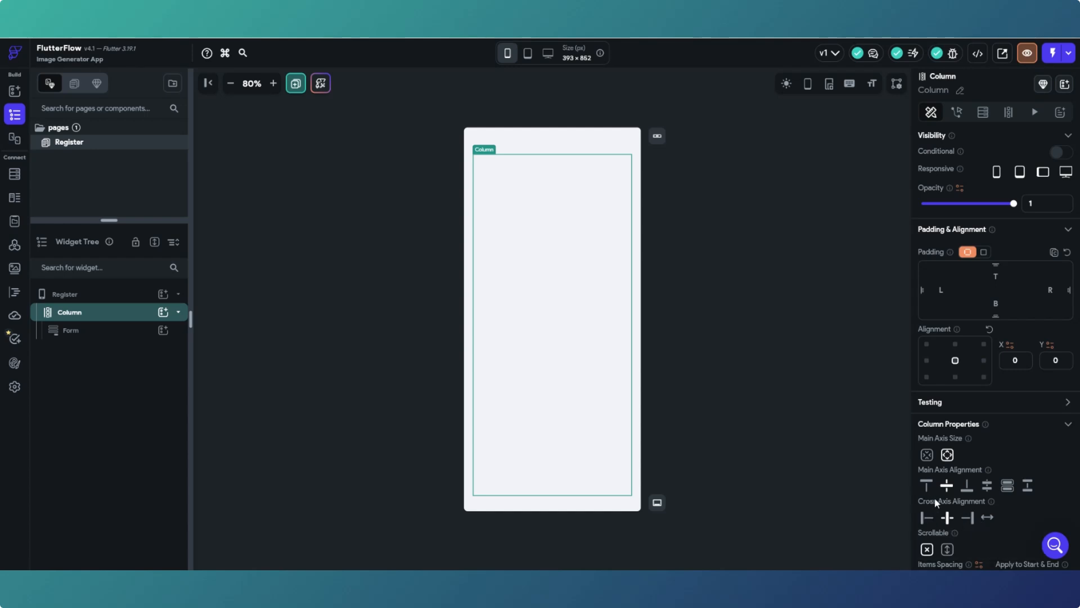
{"action": "scroll", "coordinate": [936, 502], "scroll_direction": "down", "scroll_amount": 1}
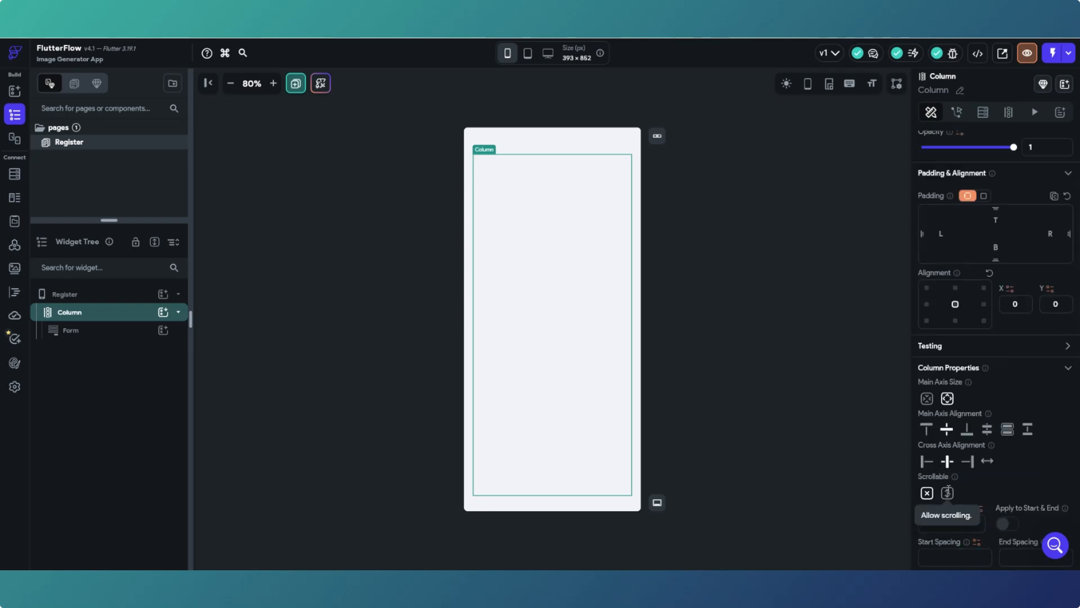
{"action": "scroll", "coordinate": [945, 438], "scroll_direction": "up", "scroll_amount": 1}
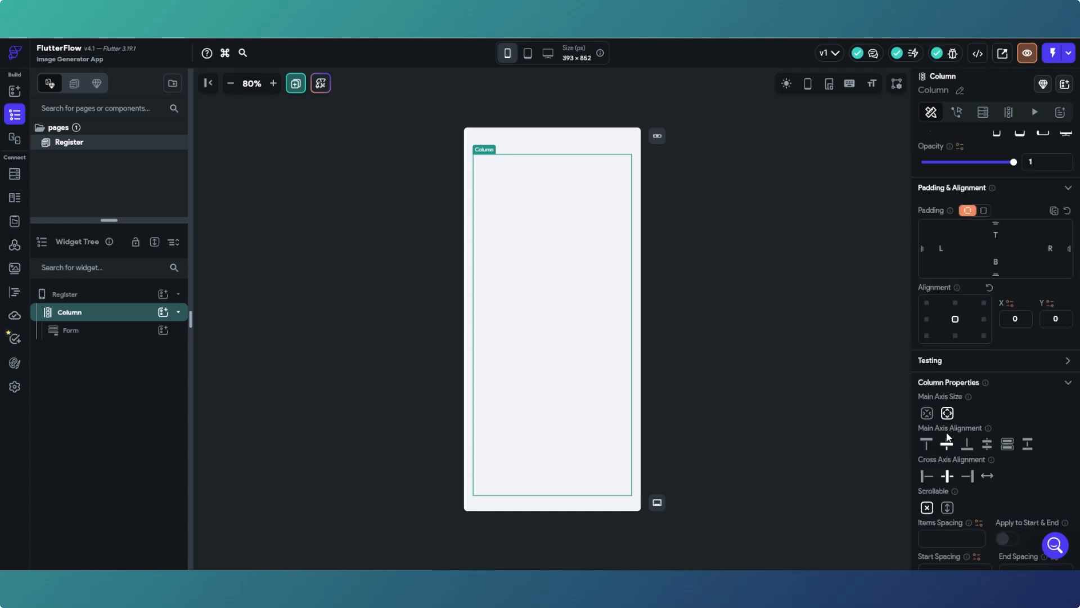
- Reselect the Form and bring up the widget palette
{"action": "left_click", "coordinate": [579, 320]}
{"action": "left_click", "coordinate": [579, 230]}
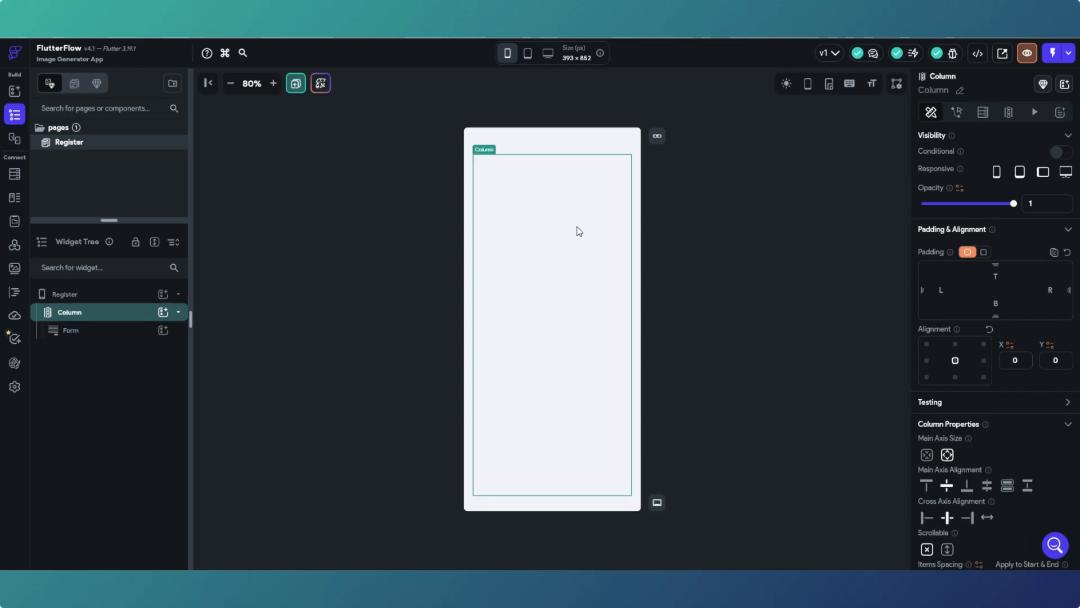
{"action": "left_click", "coordinate": [572, 314]}
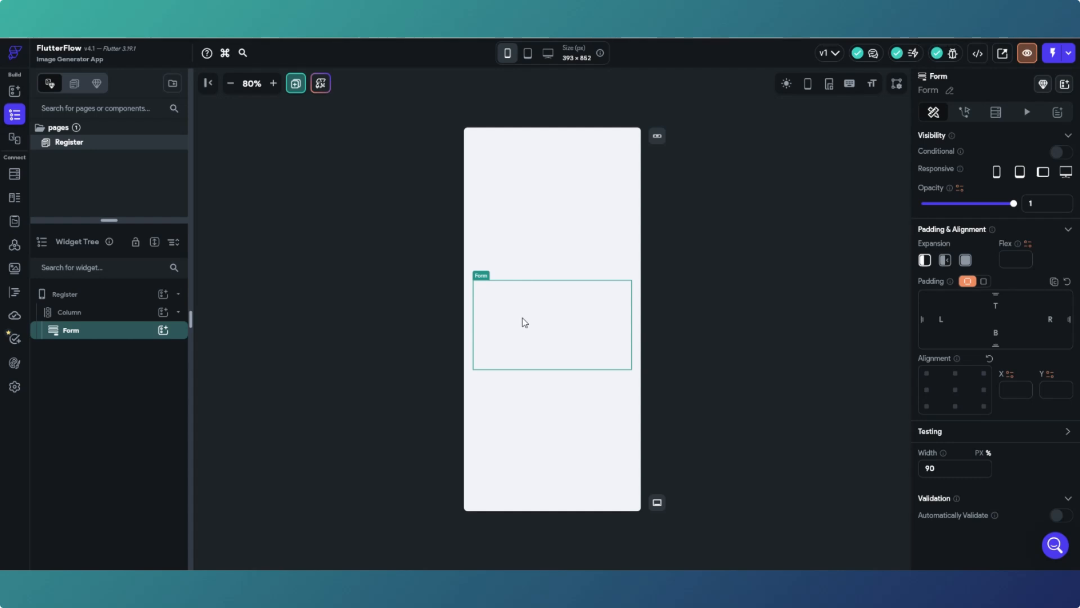
{"action": "left_click", "coordinate": [15, 92]}
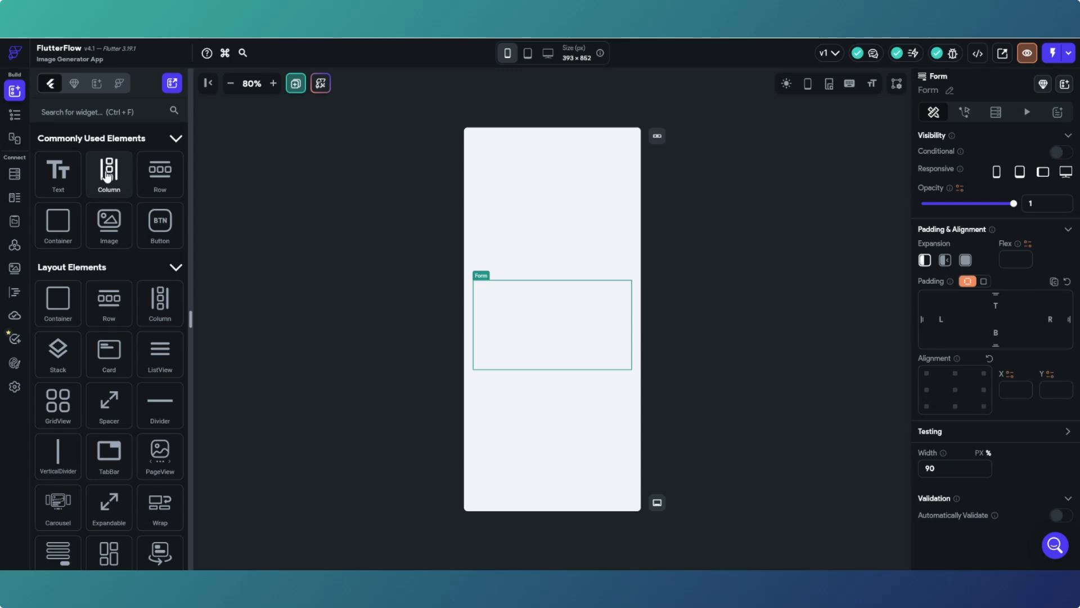
- Drop a Column inside the Form and confirm its place in the widget tree
{"action": "left_click_drag", "start_coordinate": [107, 176], "coordinate": [556, 309]}
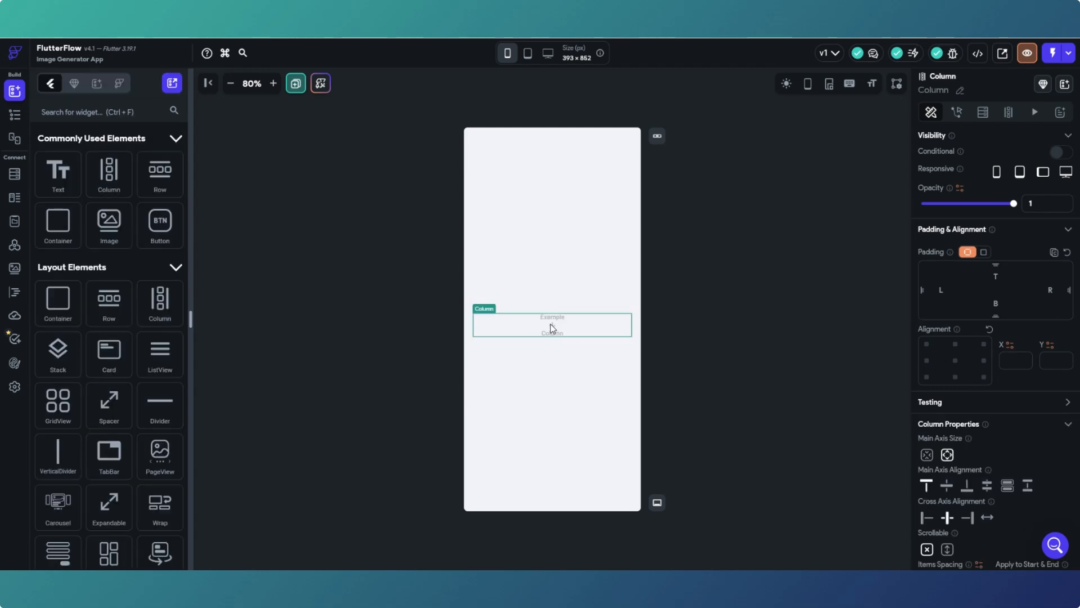
{"action": "scroll", "coordinate": [118, 246], "scroll_direction": "down", "scroll_amount": 10}
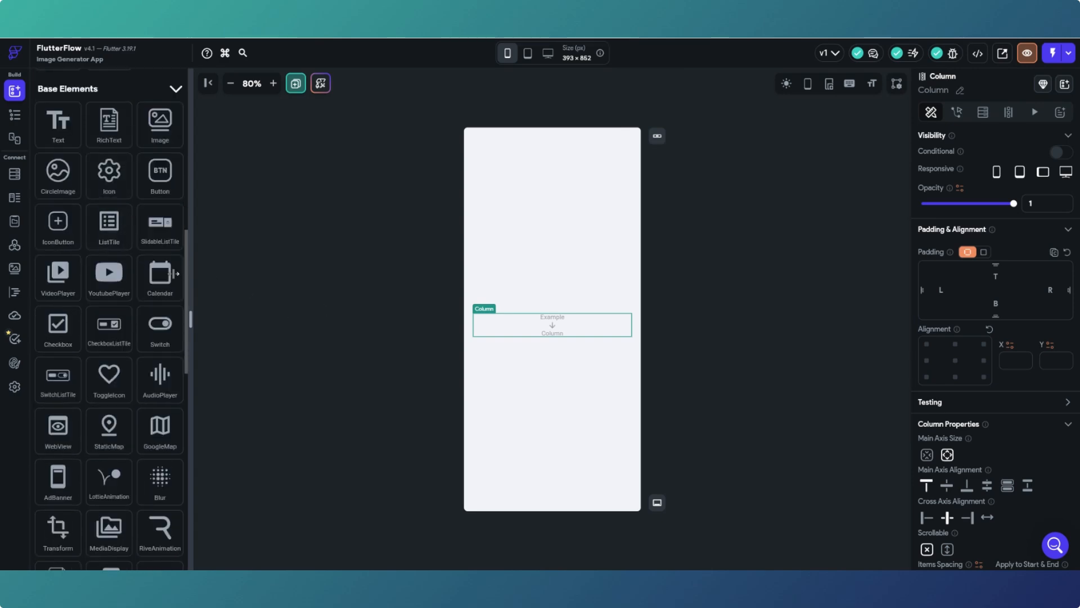
{"action": "left_click", "coordinate": [15, 116]}
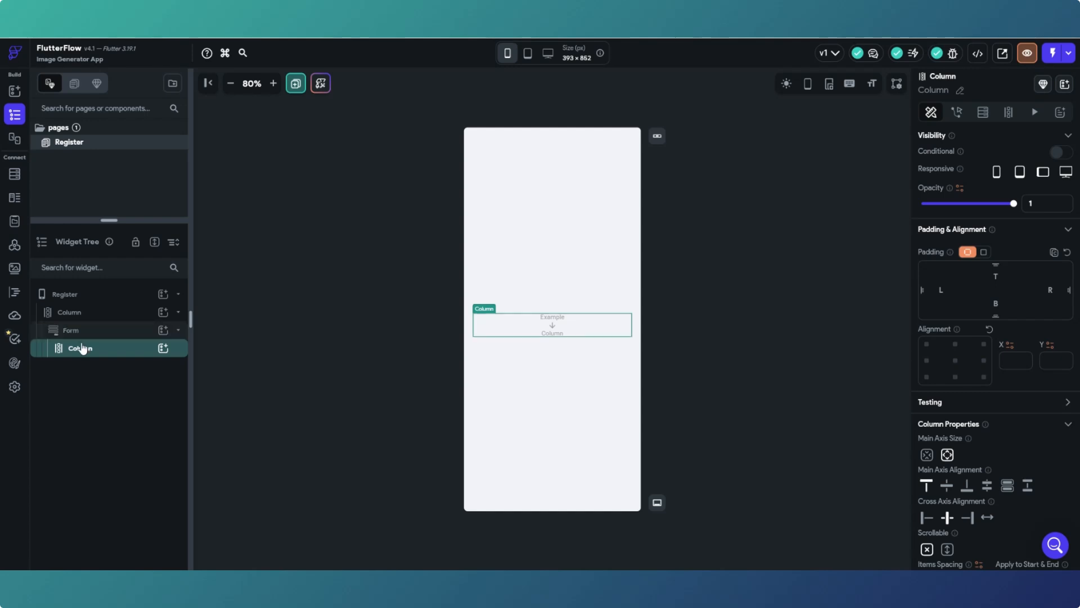
- Return to the widget palette and scroll down to the Form Elements section
{"action": "left_click", "coordinate": [15, 90]}
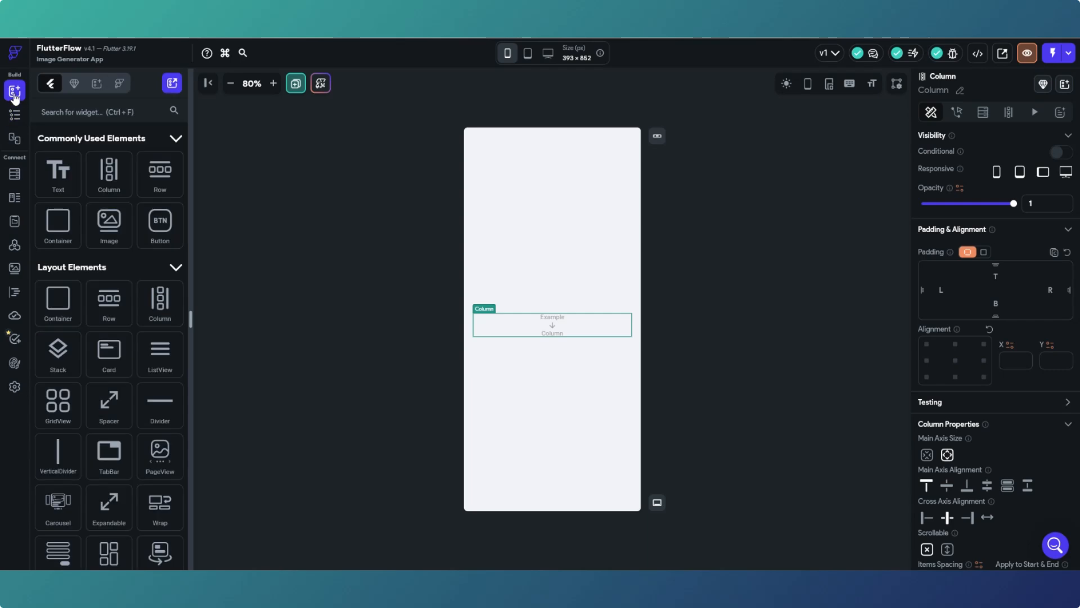
{"action": "scroll", "coordinate": [144, 375], "scroll_direction": "down", "scroll_amount": 5}
{"action": "scroll", "coordinate": [142, 377], "scroll_direction": "down", "scroll_amount": 15}
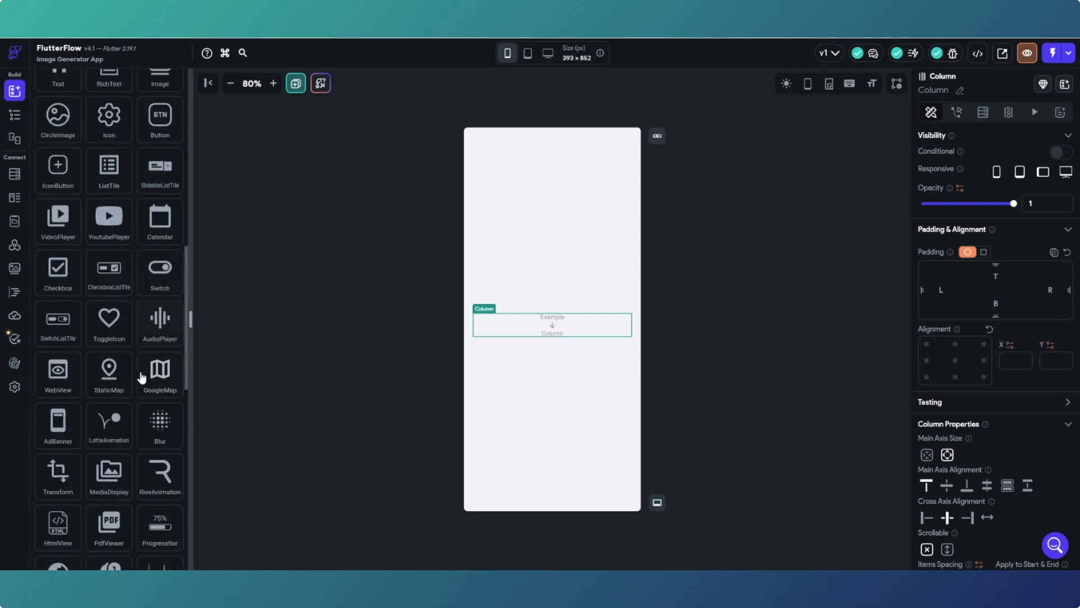
{"action": "scroll", "coordinate": [141, 376], "scroll_direction": "down", "scroll_amount": 2}
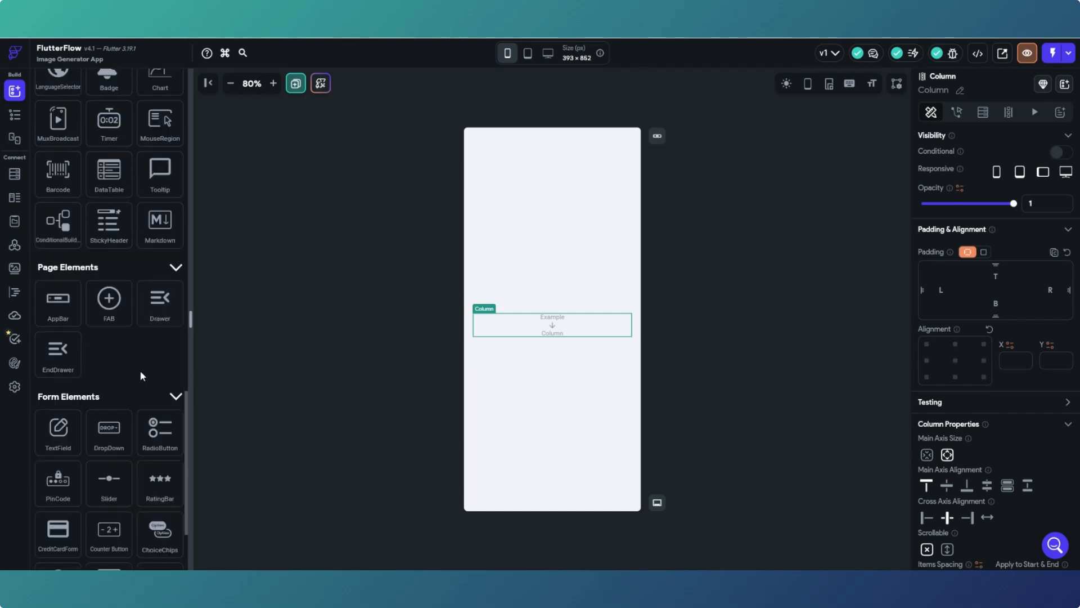
{"action": "scroll", "coordinate": [142, 377], "scroll_direction": "down", "scroll_amount": 2}
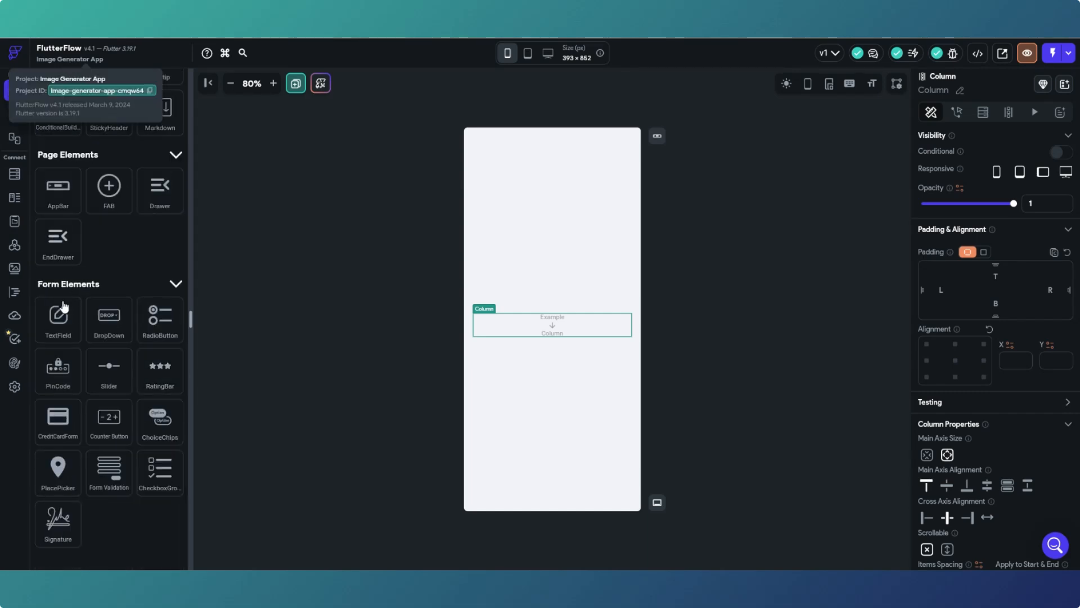
{"action": "scroll", "coordinate": [113, 360], "scroll_direction": "up", "scroll_amount": 18}
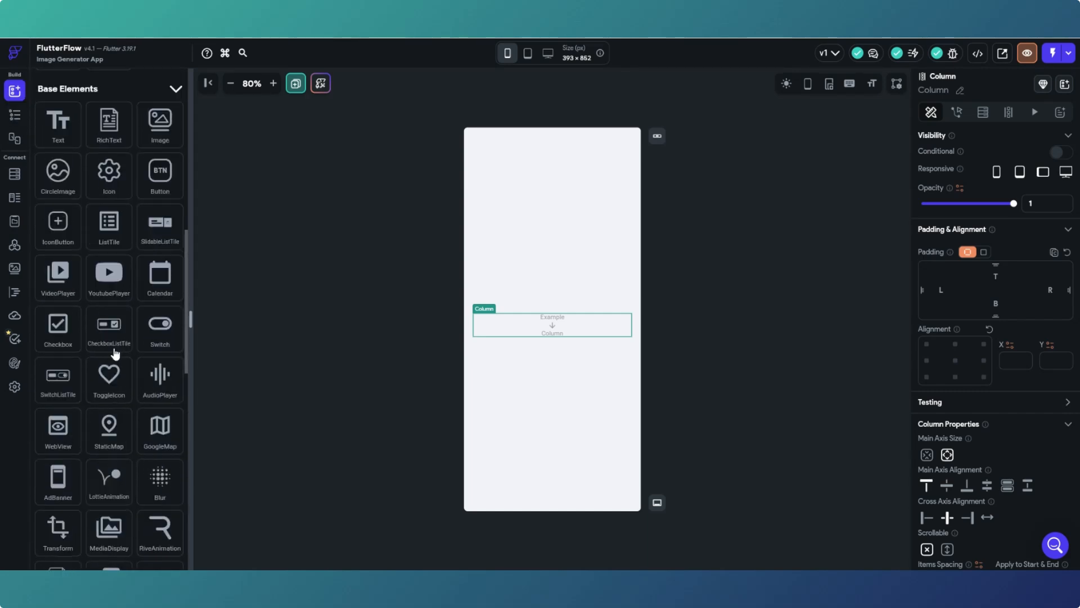
{"action": "scroll", "coordinate": [115, 346], "scroll_direction": "up", "scroll_amount": 6}
{"action": "scroll", "coordinate": [111, 162], "scroll_direction": "down", "scroll_amount": 8}
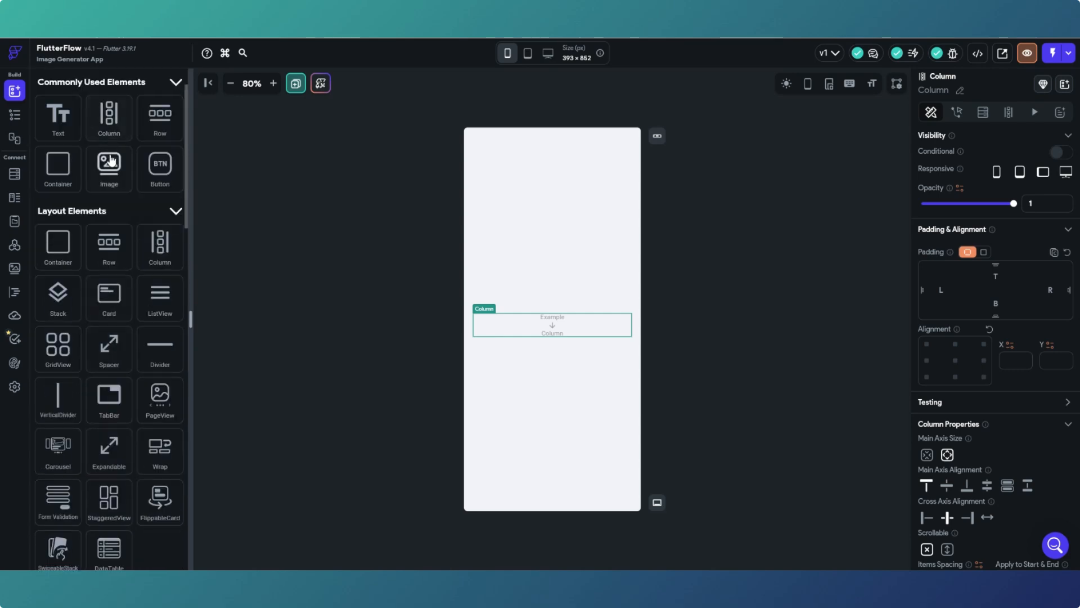
{"action": "scroll", "coordinate": [111, 162], "scroll_direction": "down", "scroll_amount": 2}
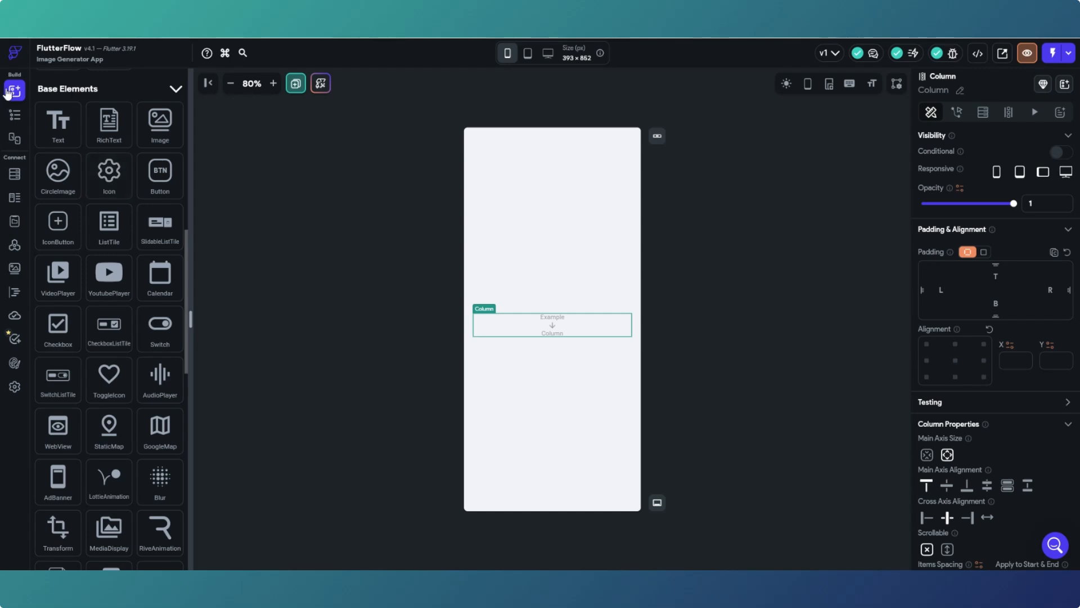
{"action": "scroll", "coordinate": [90, 193], "scroll_direction": "down", "scroll_amount": 10}
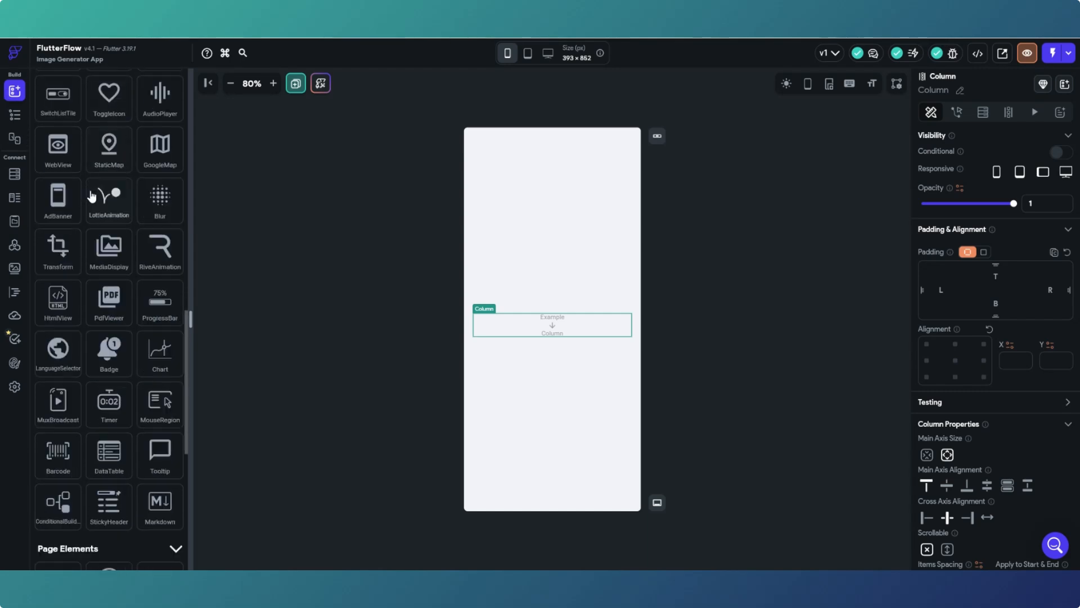
{"action": "scroll", "coordinate": [91, 197], "scroll_direction": "down", "scroll_amount": 3}
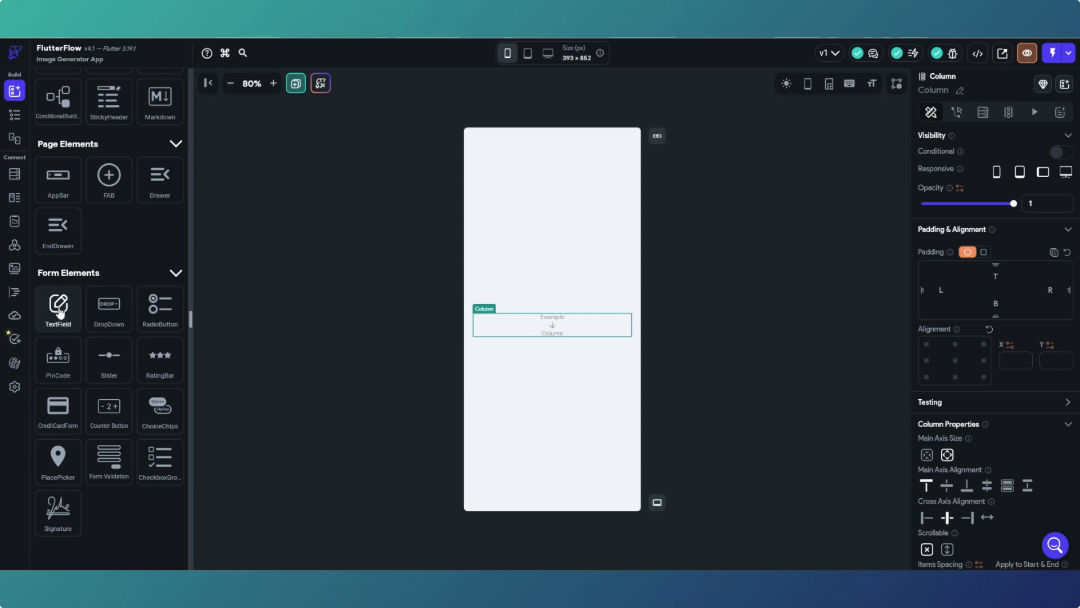
- Add a TextField with uniform padding 10 to the form's Column, then a second TextField below it
{"action": "left_click_drag", "start_coordinate": [60, 312], "coordinate": [529, 324]}
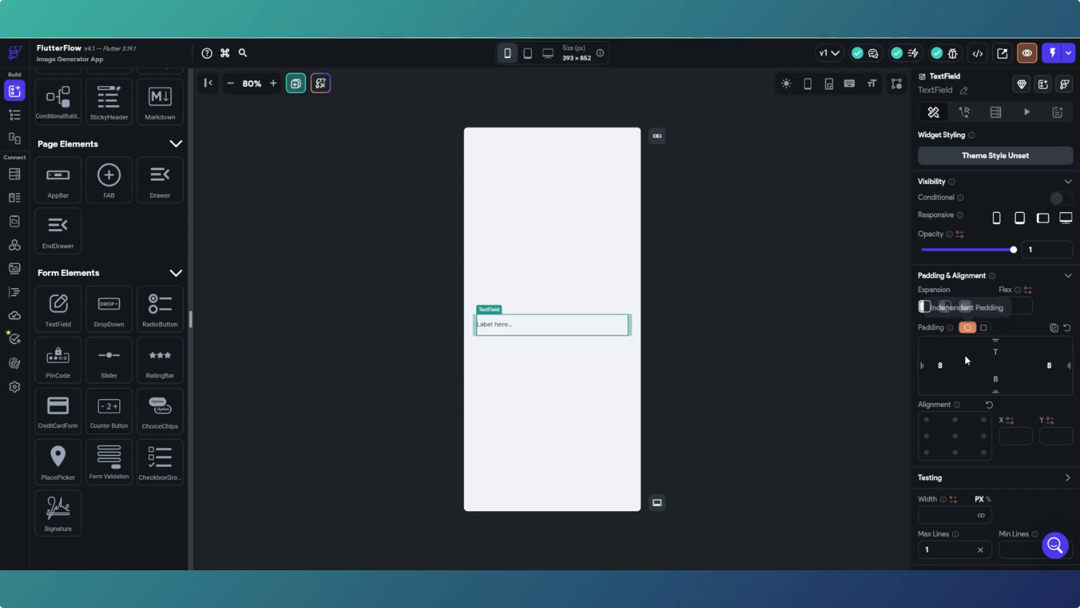
{"action": "left_click", "coordinate": [984, 329]}
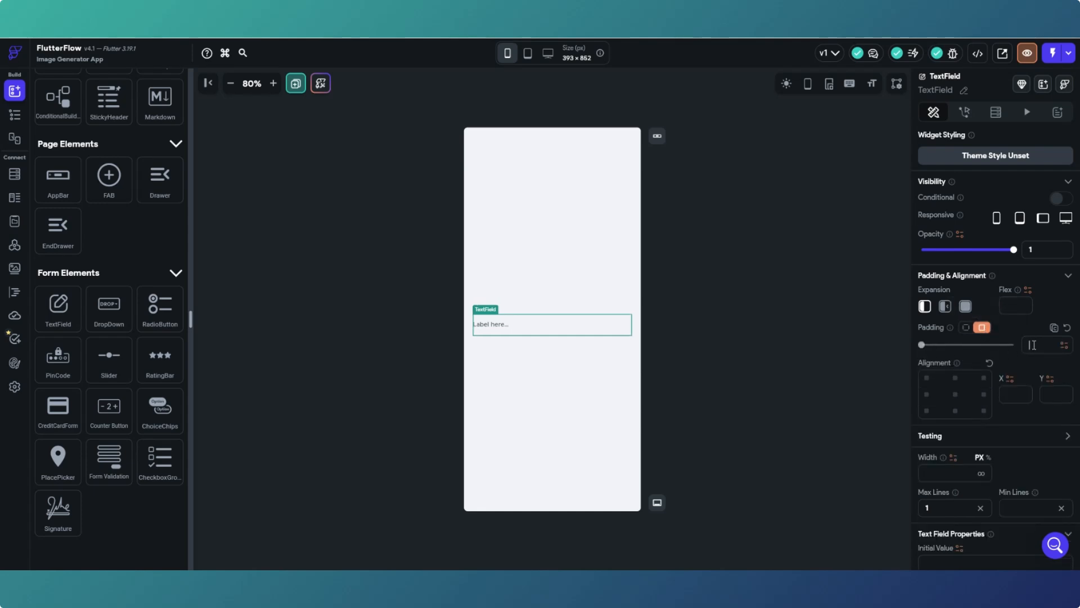
{"action": "left_click", "coordinate": [1033, 345]}
{"action": "type", "text": "10"}
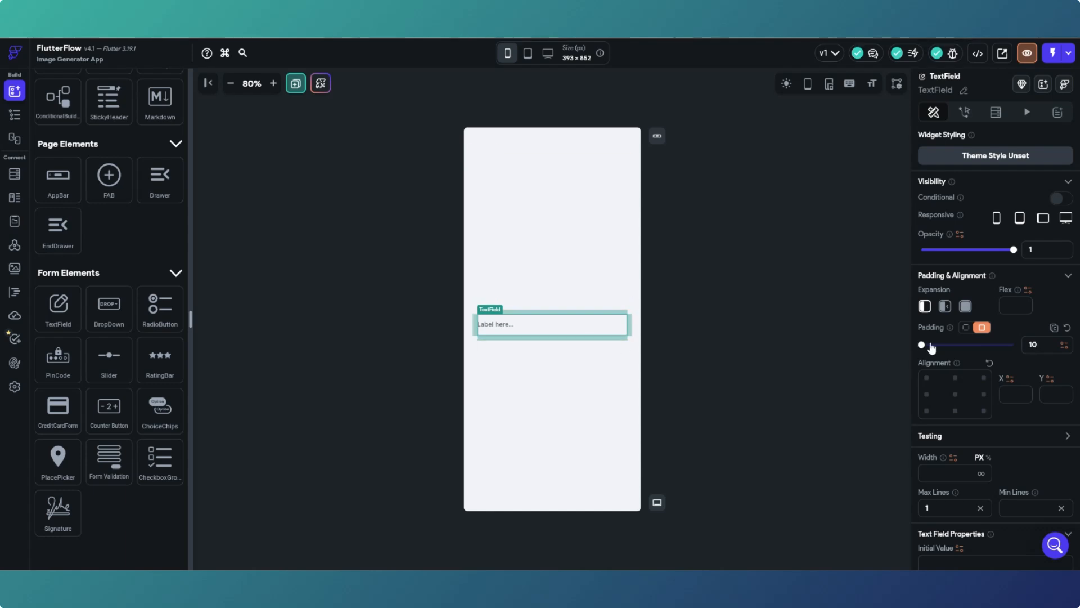
{"action": "left_click_drag", "start_coordinate": [944, 351], "coordinate": [961, 351]}
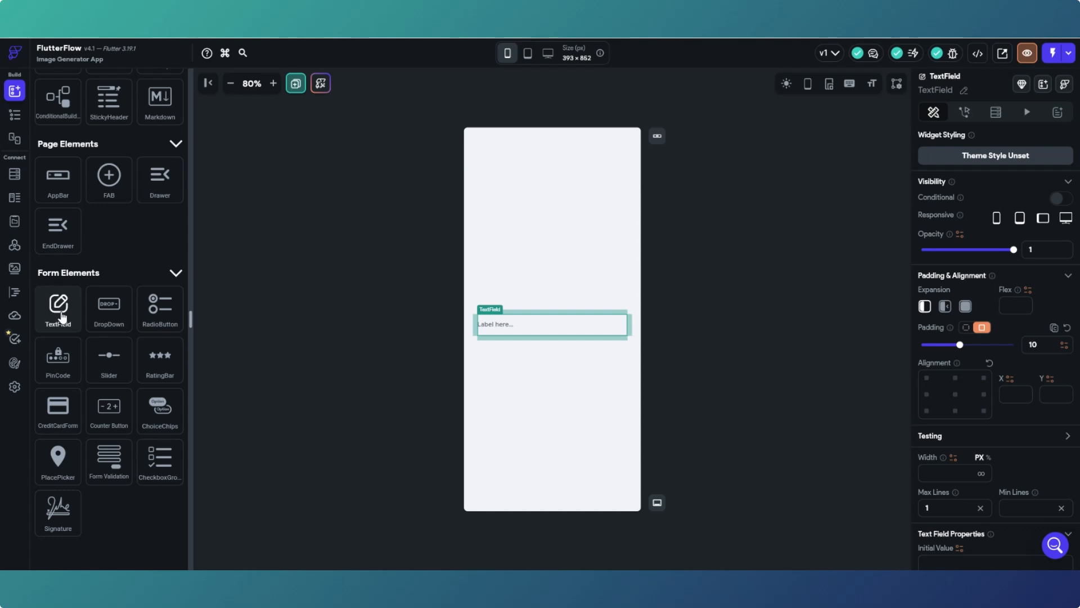
{"action": "left_click_drag", "start_coordinate": [61, 318], "coordinate": [515, 342]}
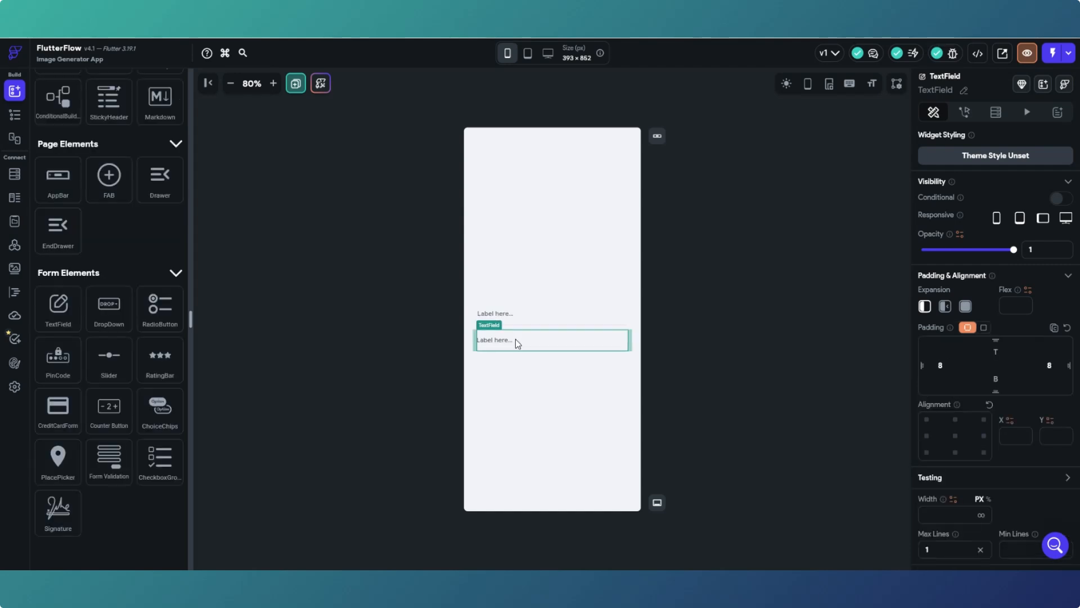
- Give the second TextField uniform padding 10, then add a third TextField also padded 10
{"action": "left_click", "coordinate": [982, 328]}
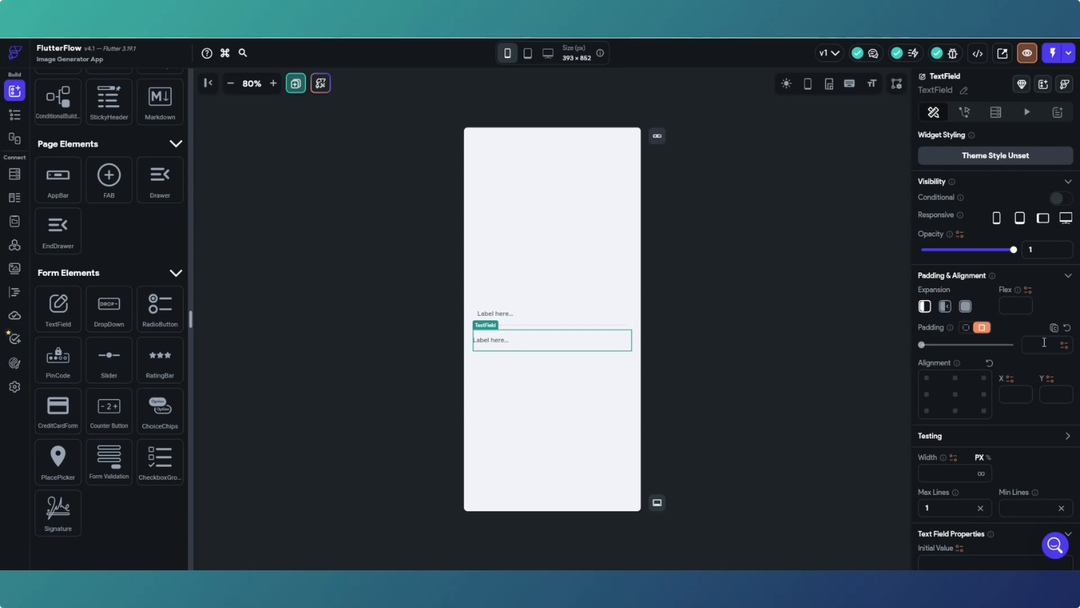
{"action": "type", "text": "10"}
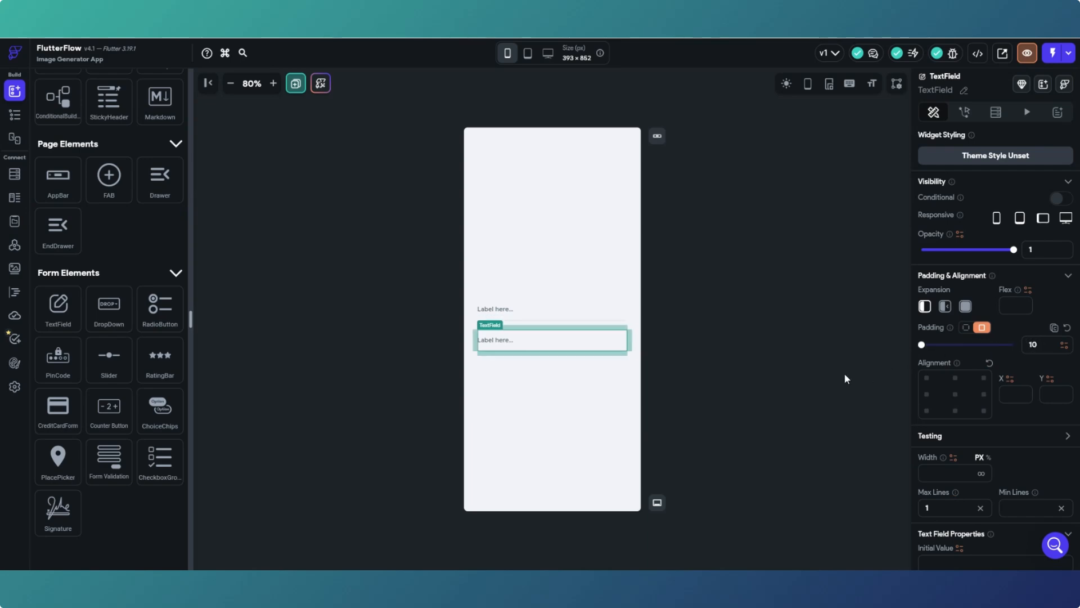
{"action": "left_click_drag", "start_coordinate": [59, 312], "coordinate": [499, 358]}
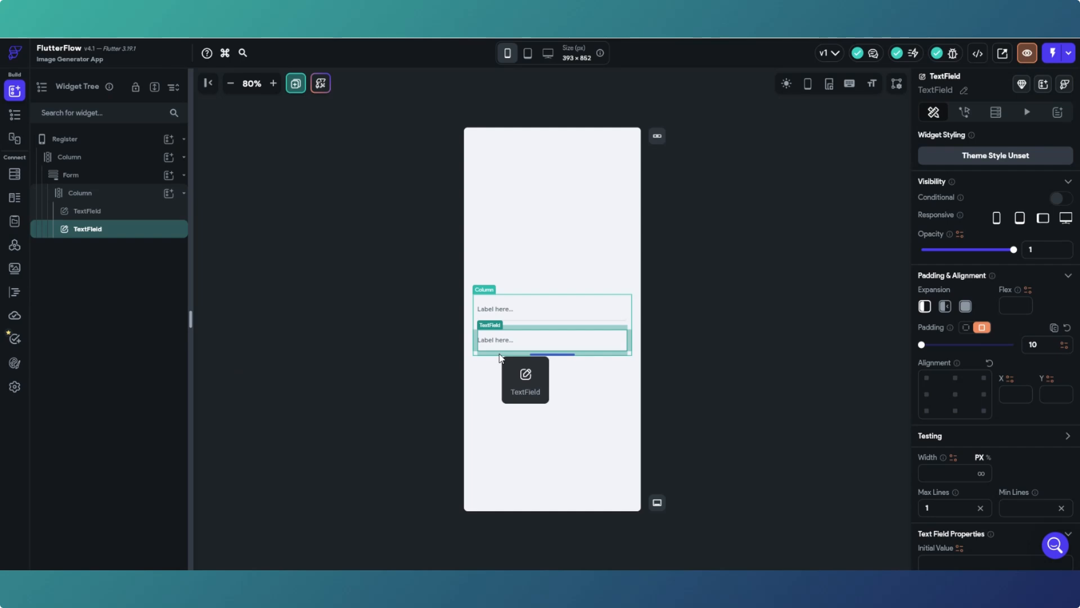
{"action": "left_click_drag", "start_coordinate": [499, 358], "coordinate": [500, 358]}
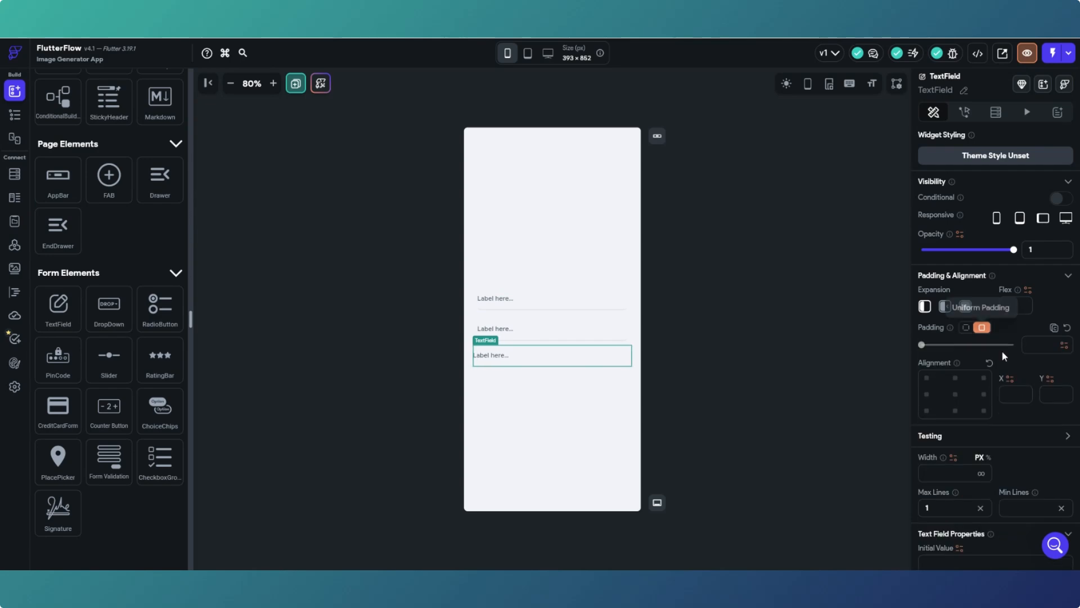
{"action": "left_click", "coordinate": [986, 328]}
{"action": "left_click", "coordinate": [1037, 344]}
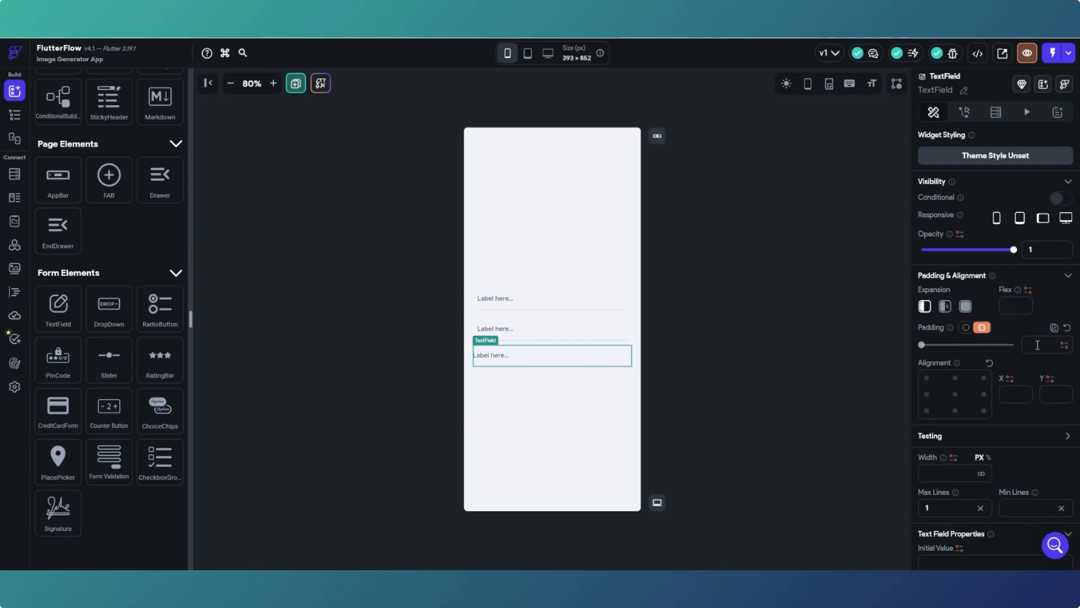
{"action": "type", "text": "10"}
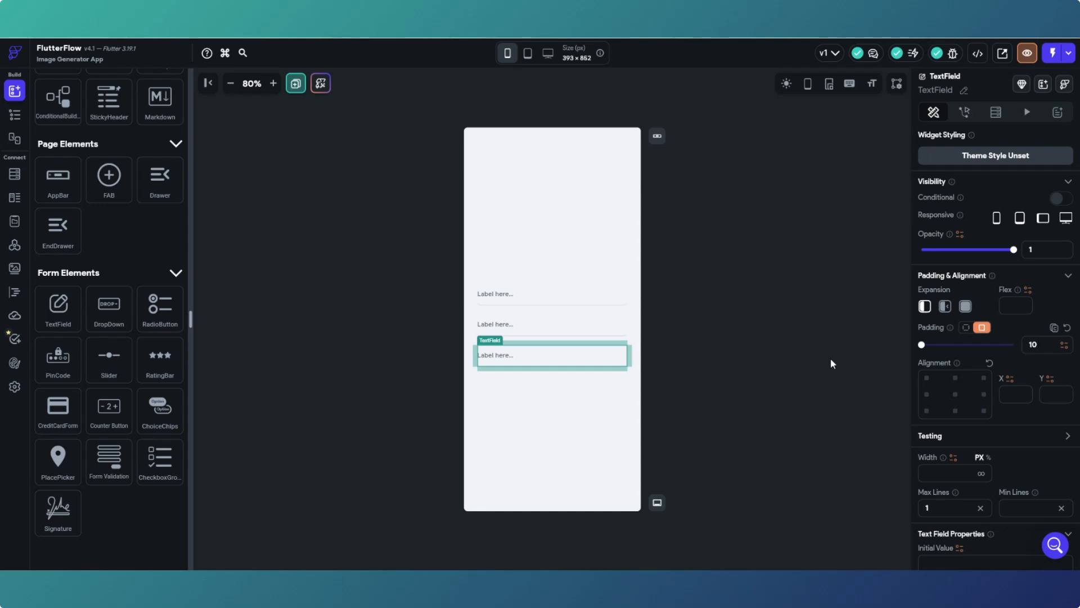
{"action": "left_click", "coordinate": [754, 360]}
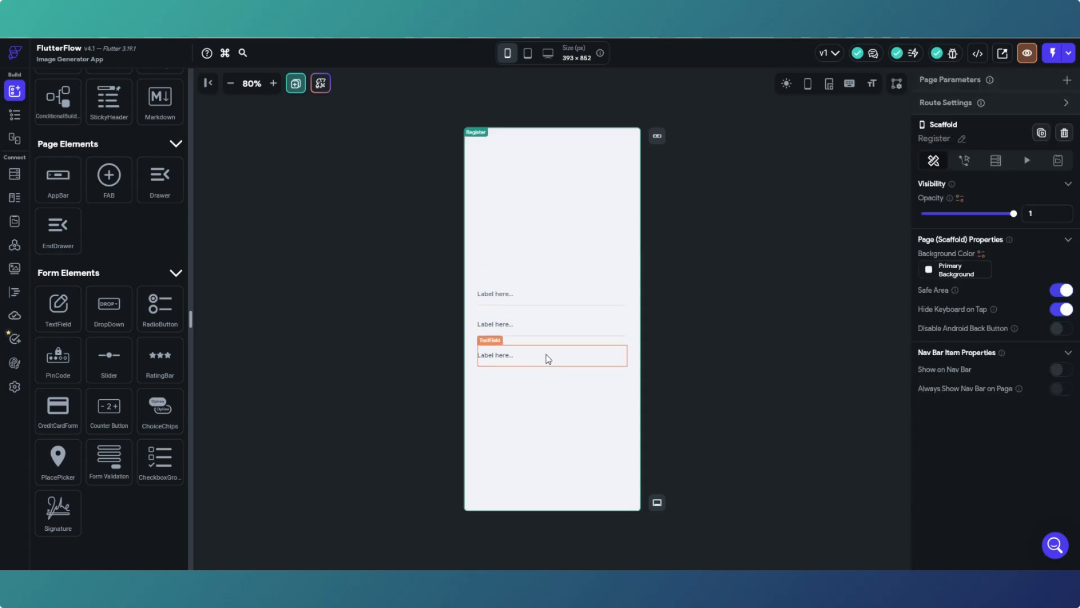
- Name the first text field 'email'
{"action": "left_click", "coordinate": [15, 115]}
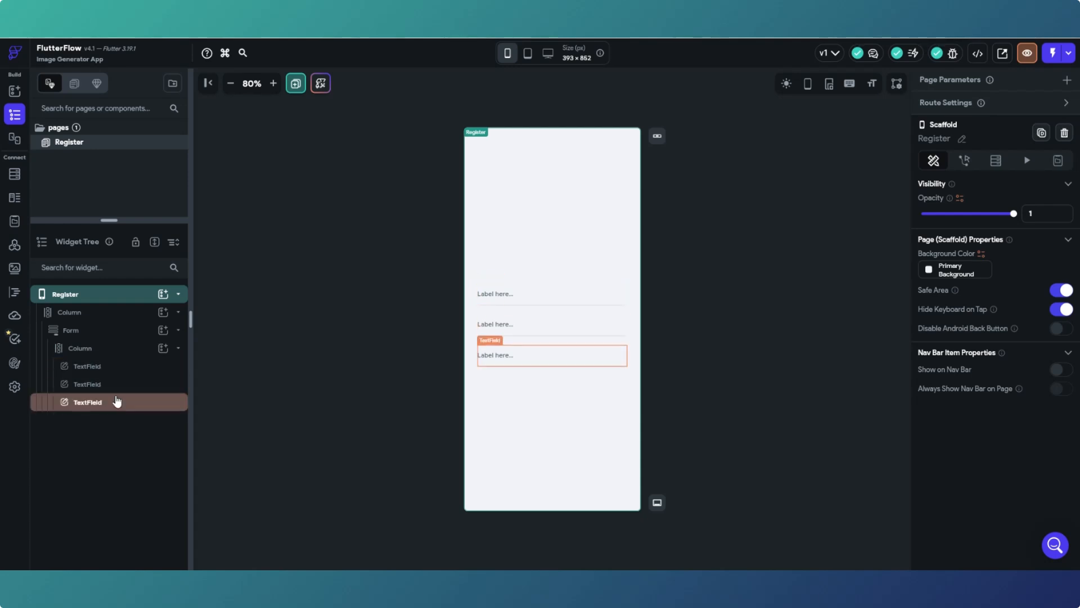
{"action": "left_click", "coordinate": [503, 305]}
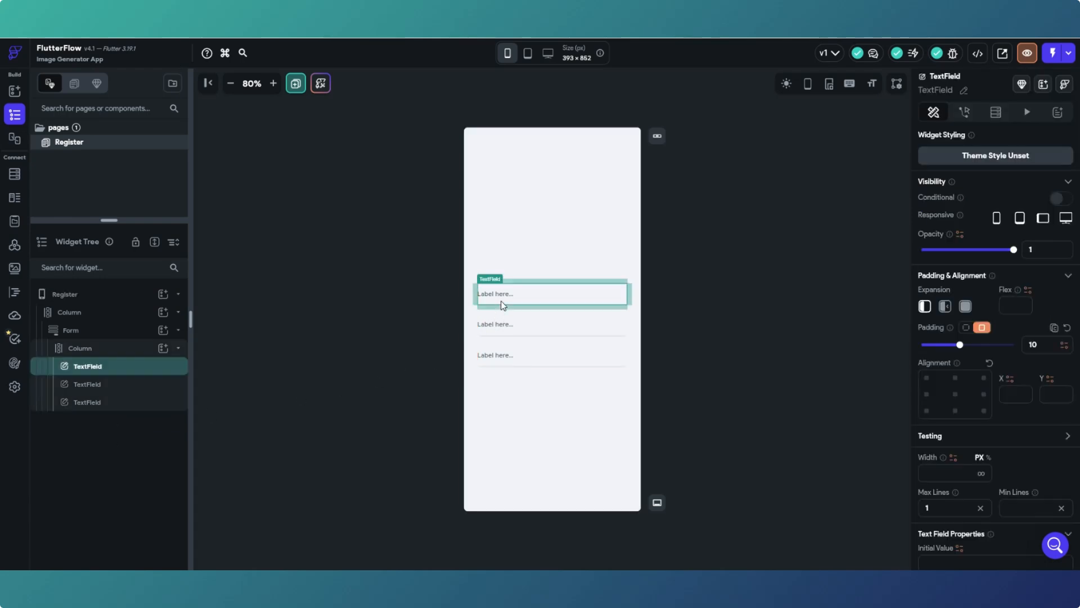
{"action": "left_click", "coordinate": [966, 91]}
{"action": "type", "text": "email"}
{"action": "left_click", "coordinate": [995, 90]}
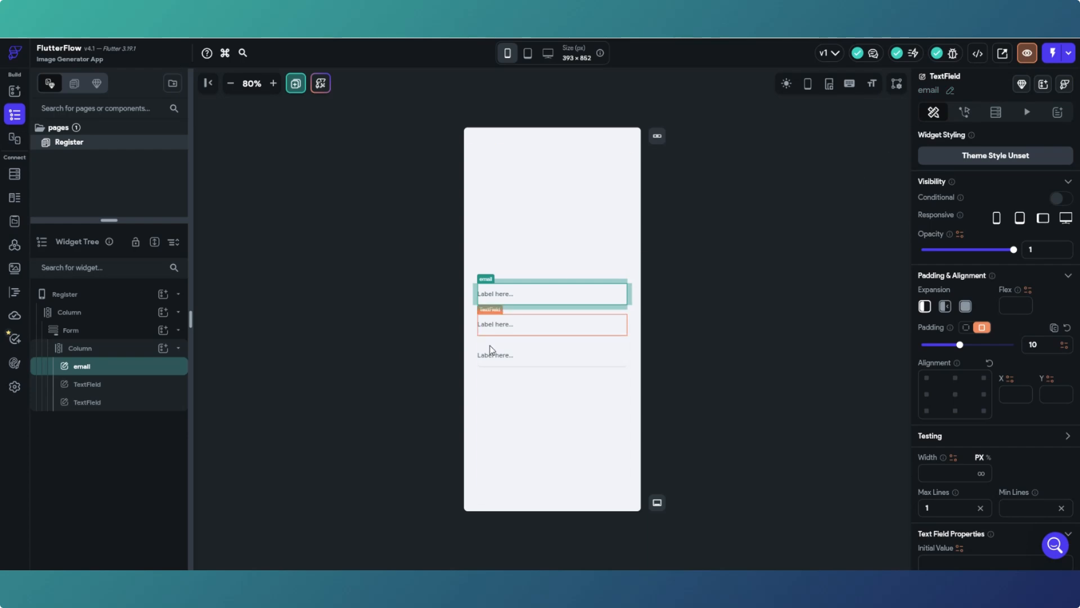
- Rename the second and third text fields 'password' and 'confirmPassword'
{"action": "left_click", "coordinate": [495, 330]}
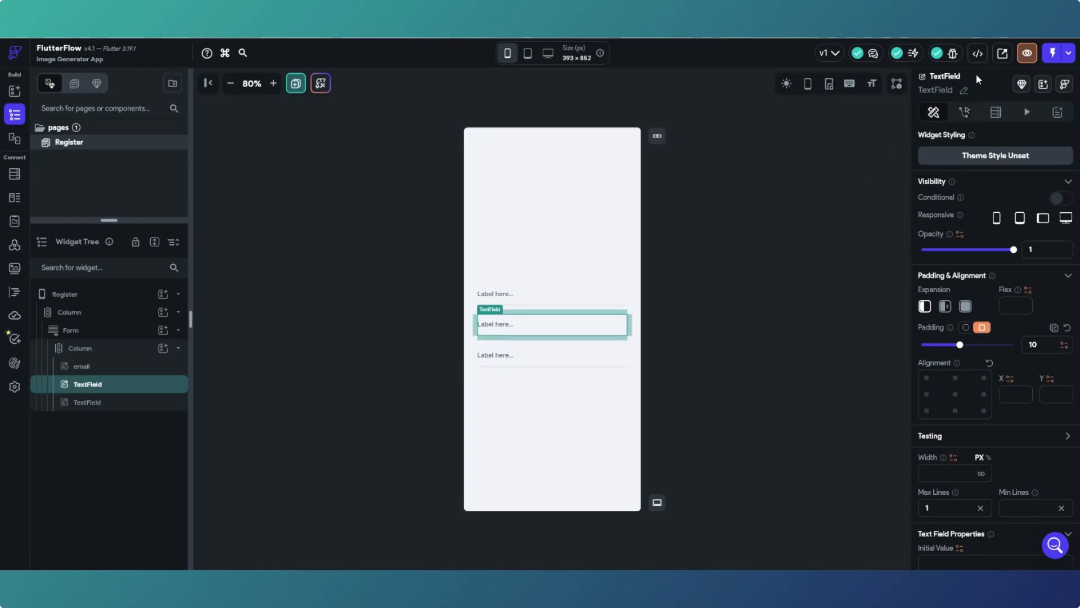
{"action": "left_click", "coordinate": [963, 90]}
{"action": "type", "text": "passwoed"}
{"action": "key", "text": "BackSpace"}
{"action": "key", "text": "BackSpace"}
{"action": "type", "text": "d"}
{"action": "left_click", "coordinate": [996, 90]}
{"action": "left_click", "coordinate": [523, 359]}
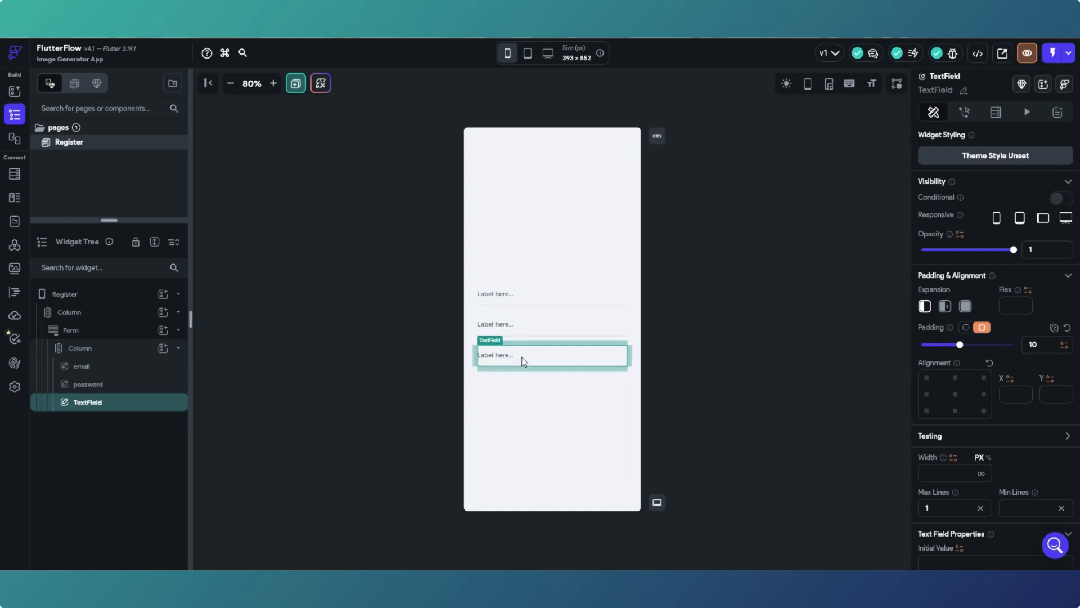
{"action": "left_click", "coordinate": [963, 88]}
{"action": "type", "text": "confirmPassword"}
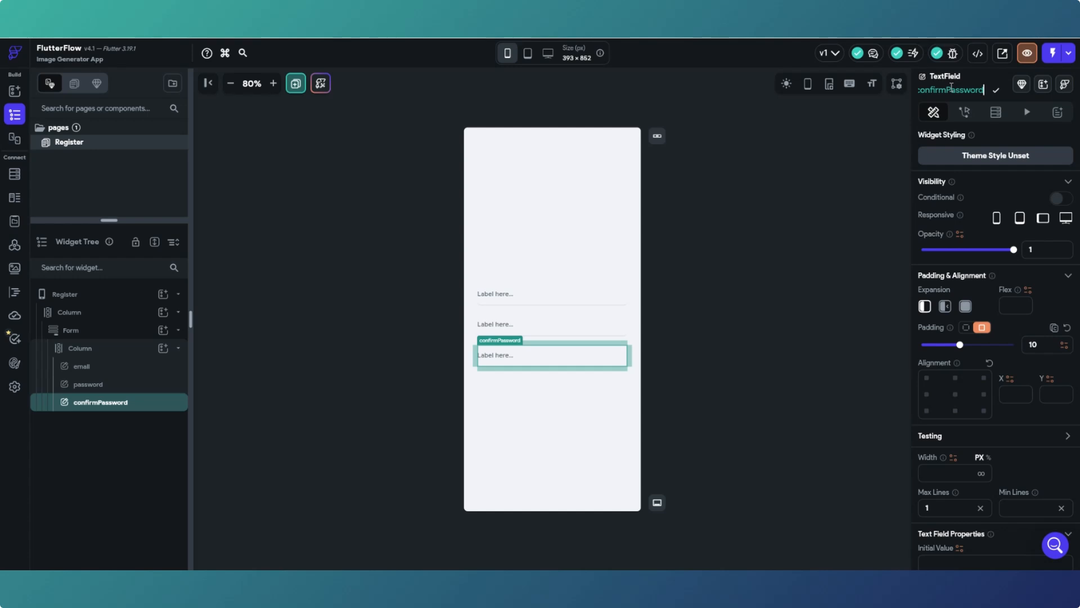
{"action": "left_click", "coordinate": [995, 90]}
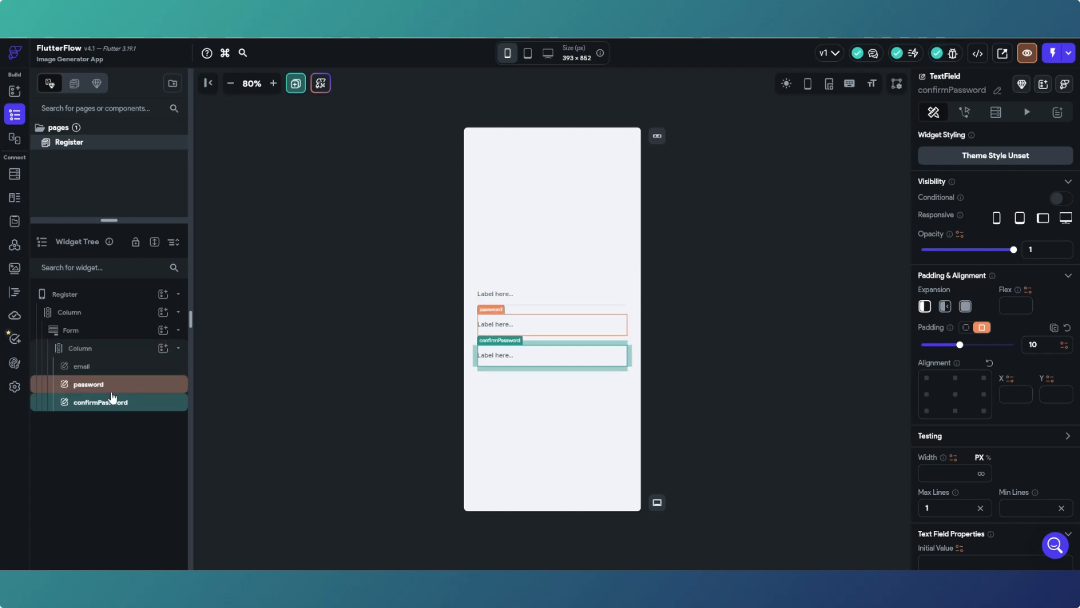
- Select the email field and keep its input text font weight at 400 - Normal
{"action": "left_click", "coordinate": [575, 303]}
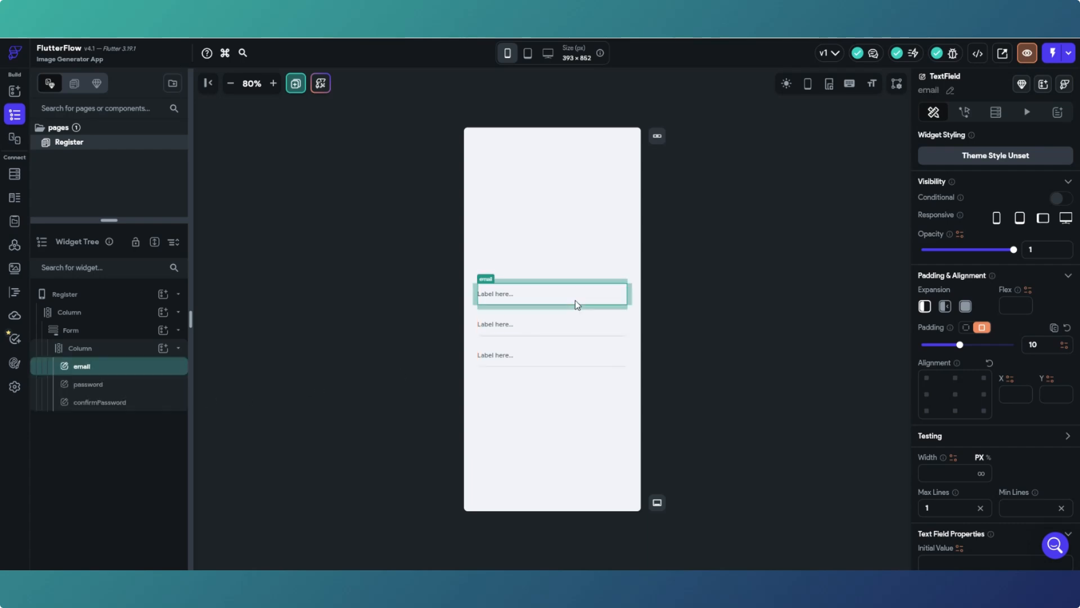
{"action": "scroll", "coordinate": [1028, 357], "scroll_direction": "down", "scroll_amount": 5}
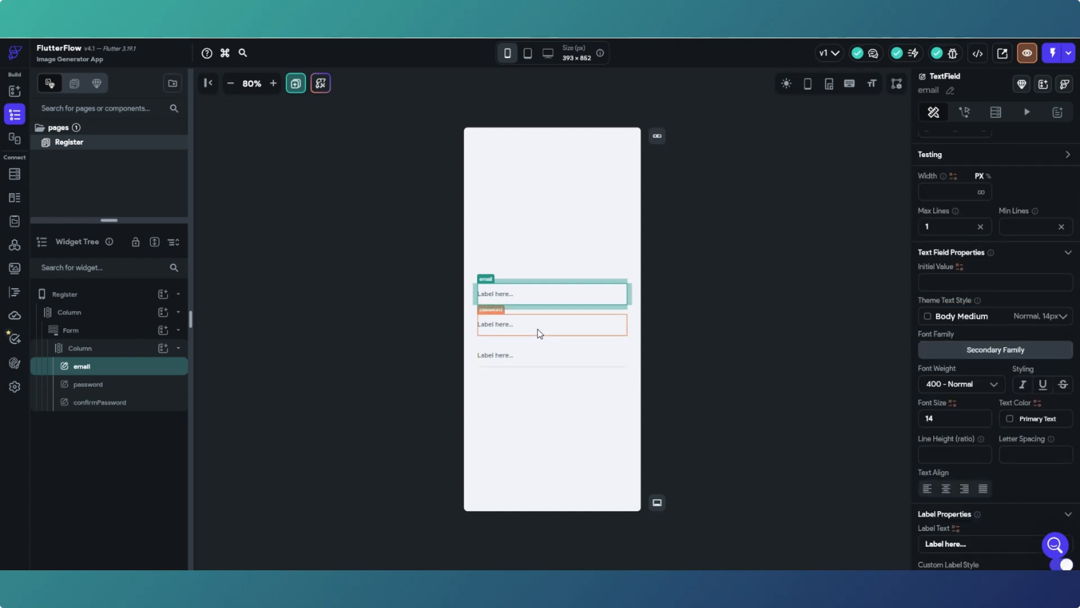
{"action": "scroll", "coordinate": [982, 425], "scroll_direction": "down", "scroll_amount": 7}
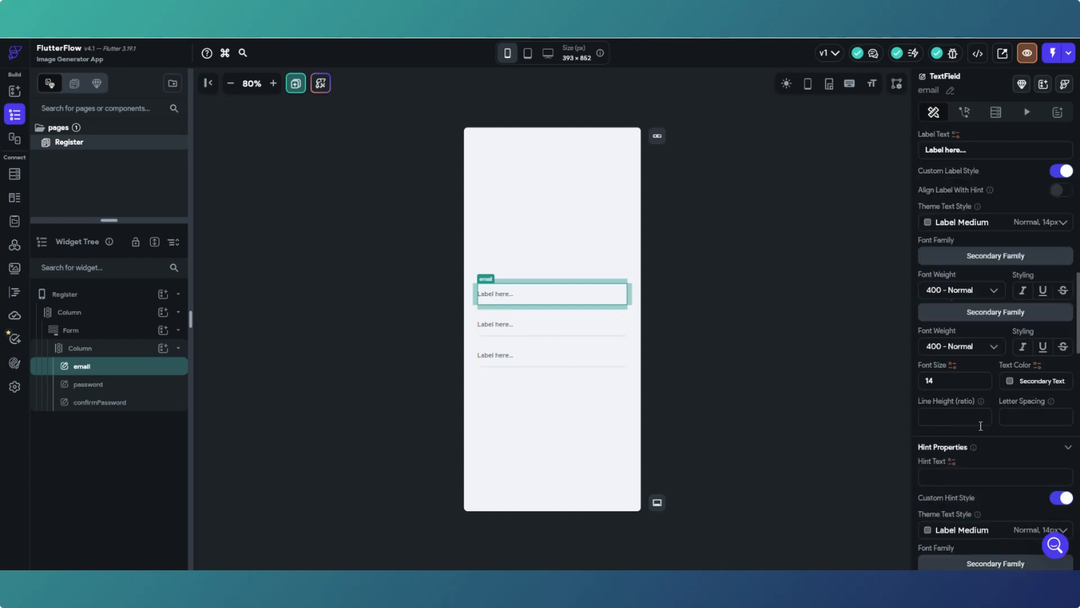
{"action": "scroll", "coordinate": [978, 424], "scroll_direction": "down", "scroll_amount": 4}
{"action": "scroll", "coordinate": [977, 423], "scroll_direction": "up", "scroll_amount": 10}
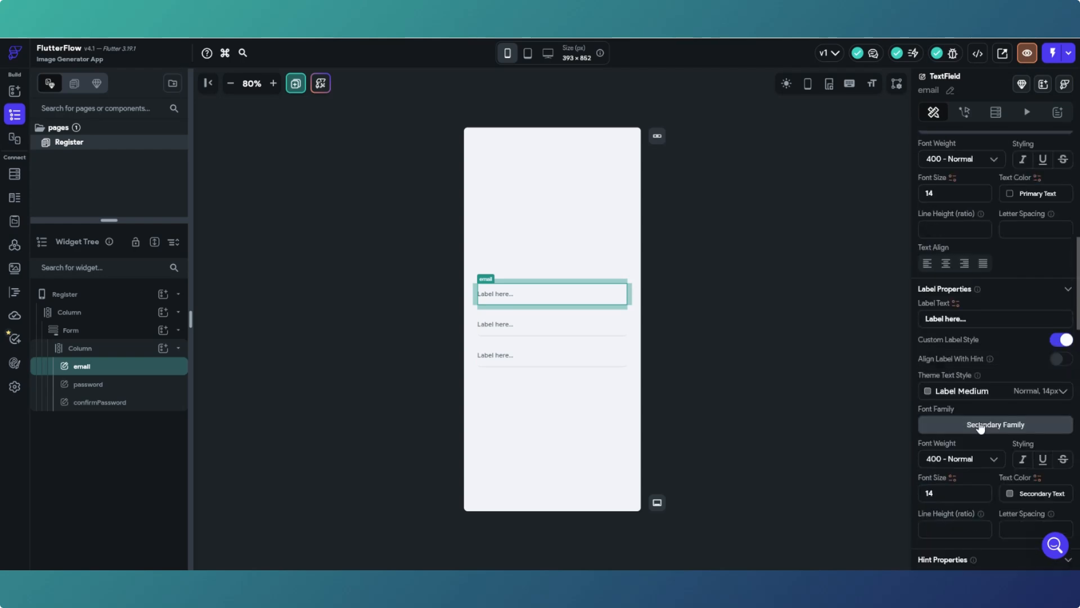
{"action": "scroll", "coordinate": [980, 421], "scroll_direction": "up", "scroll_amount": 7}
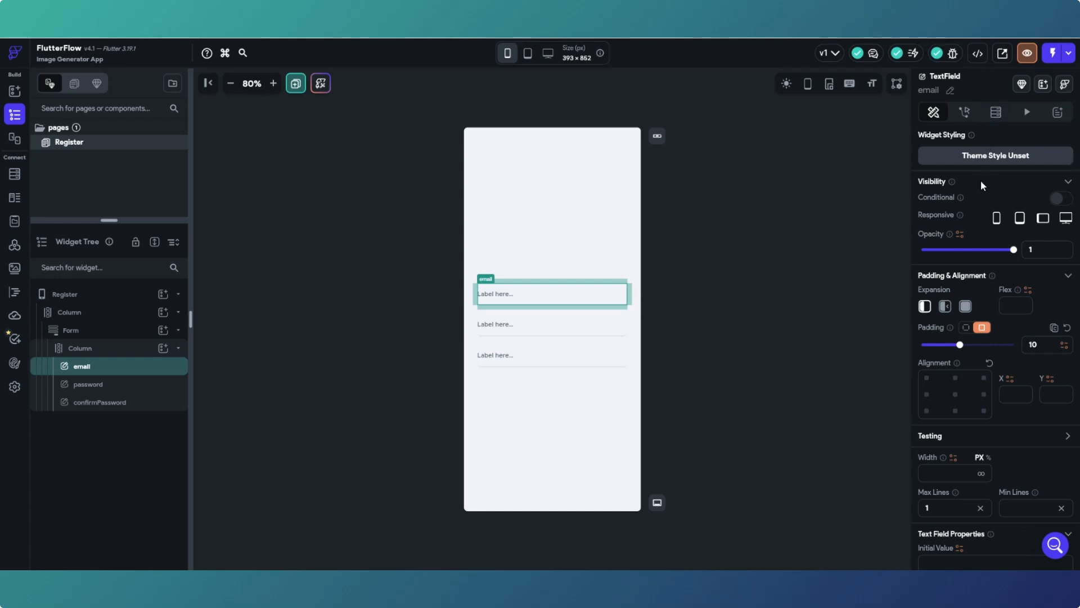
{"action": "scroll", "coordinate": [980, 180], "scroll_direction": "down", "scroll_amount": 3}
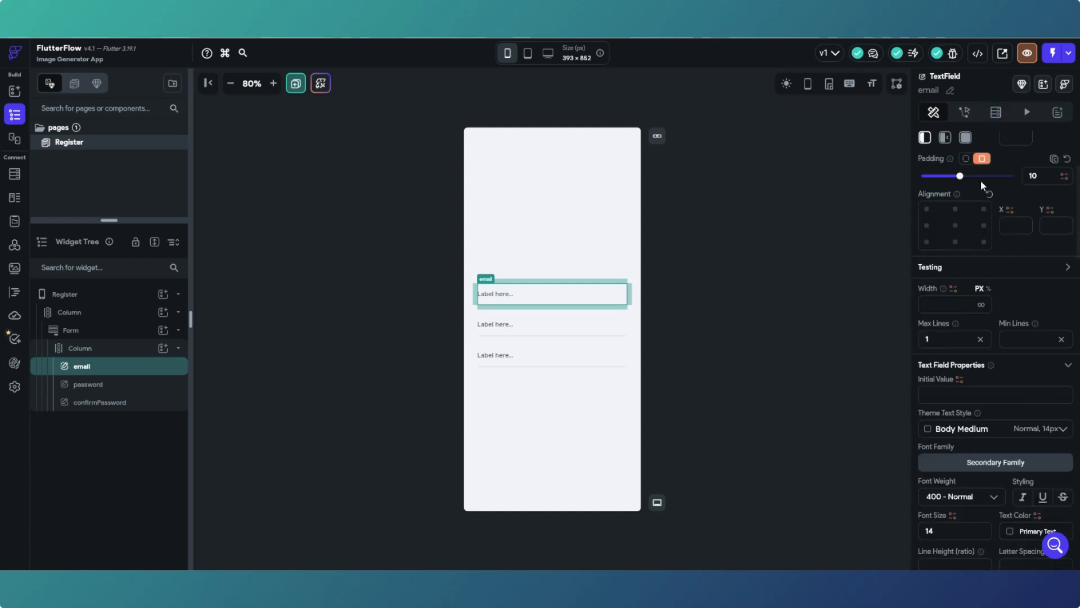
{"action": "scroll", "coordinate": [979, 192], "scroll_direction": "down", "scroll_amount": 3}
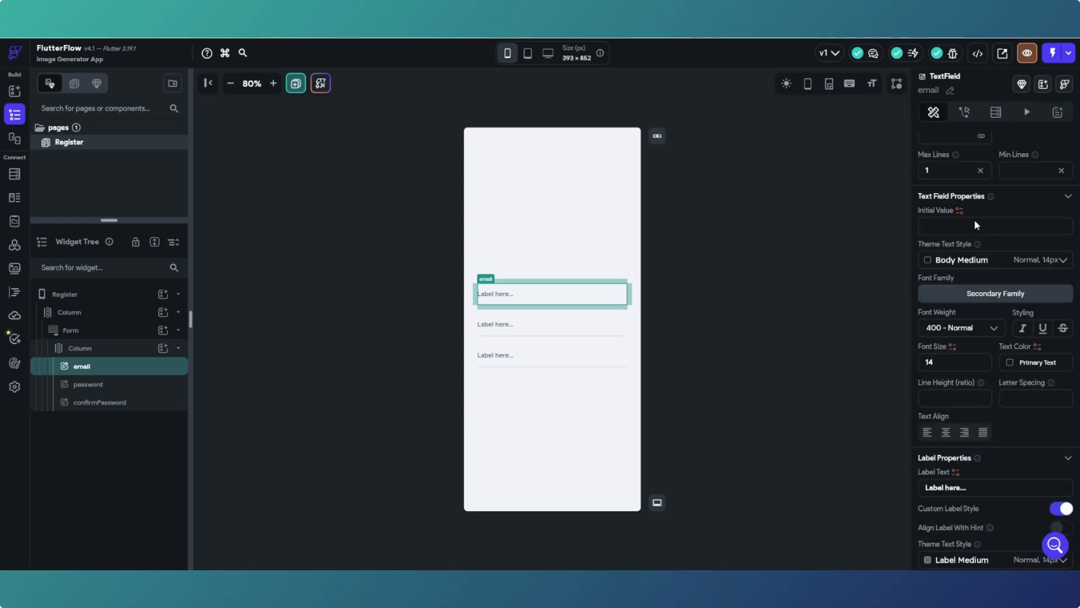
{"action": "scroll", "coordinate": [976, 222], "scroll_direction": "down", "scroll_amount": 1}
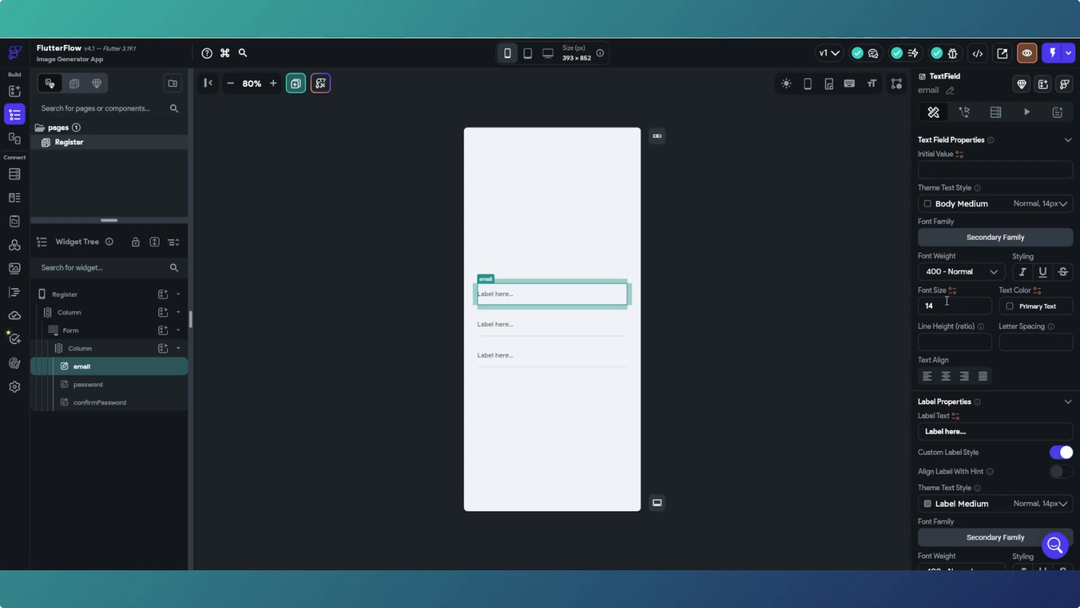
{"action": "left_click", "coordinate": [994, 273]}
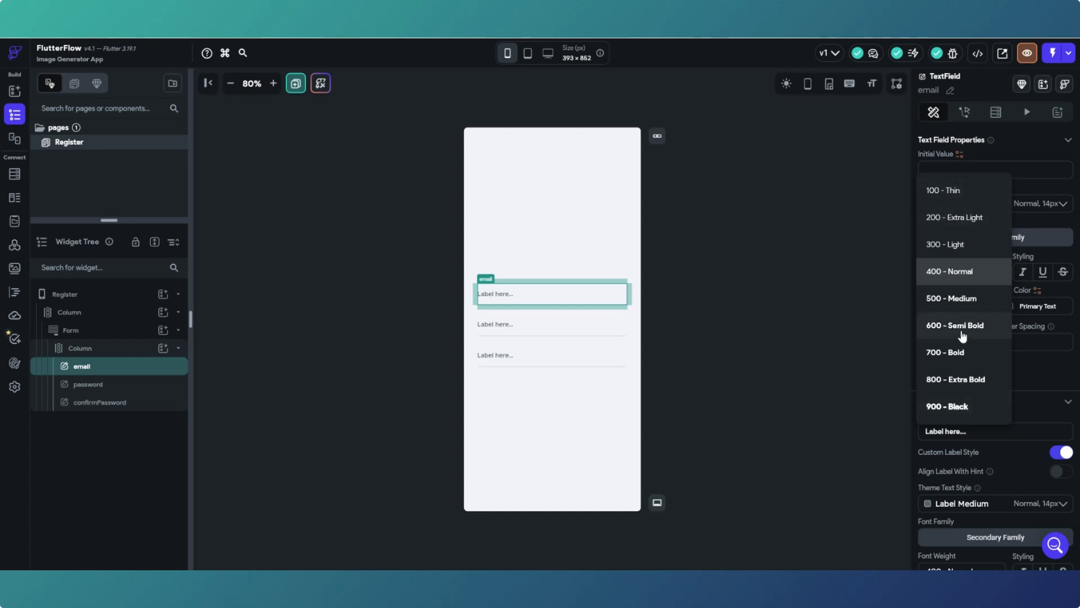
{"action": "left_click", "coordinate": [956, 271]}
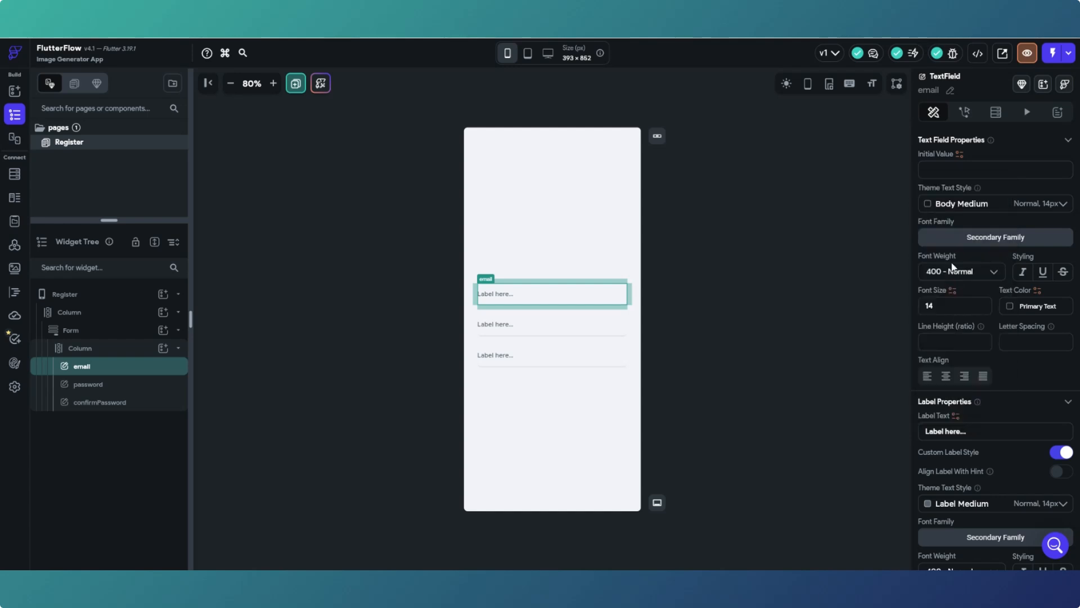
- Replace the email field's 'Label here...' label with 'Enter Email Address'
{"action": "scroll", "coordinate": [947, 281], "scroll_direction": "down", "scroll_amount": 1}
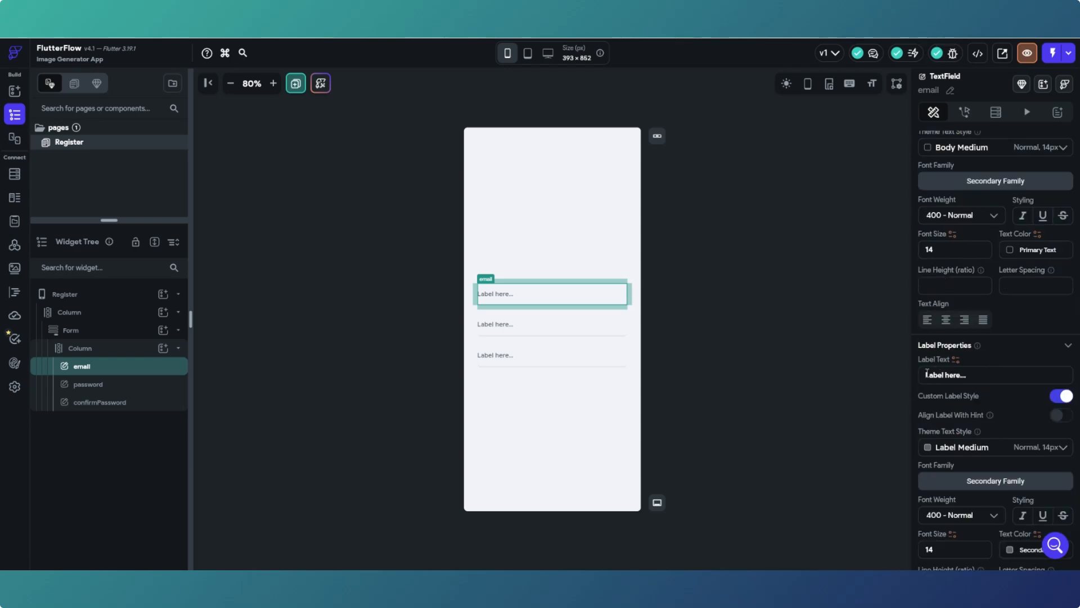
{"action": "left_click_drag", "start_coordinate": [925, 373], "coordinate": [962, 373]}
{"action": "type", "text": "Enter Email Address"}
{"action": "scroll", "coordinate": [963, 391], "scroll_direction": "down", "scroll_amount": 2}
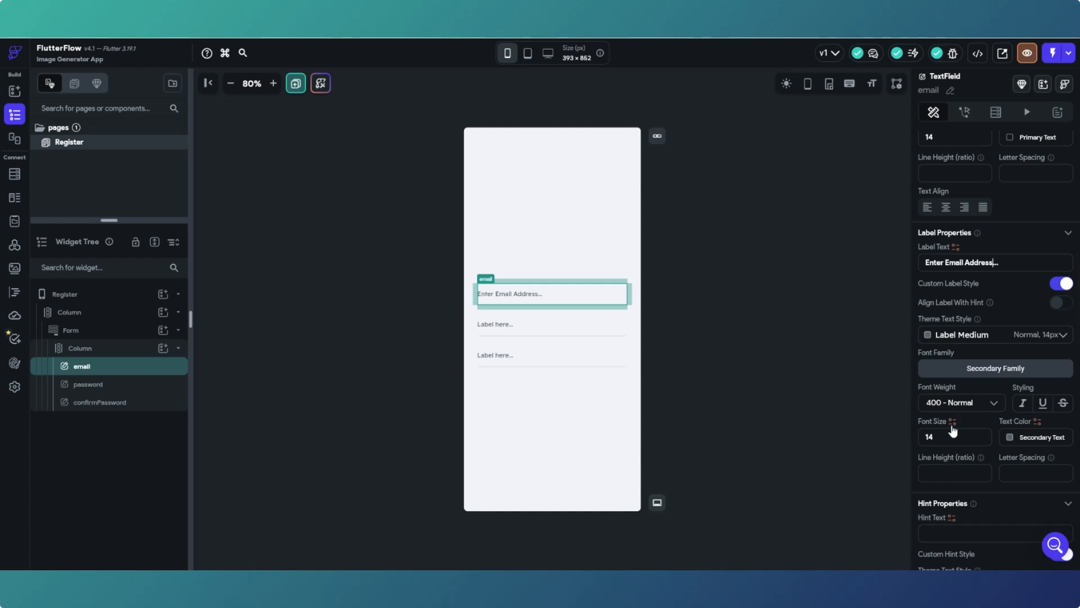
- Inspect the email field's label colour and border type options without changing them
{"action": "left_click", "coordinate": [1010, 438]}
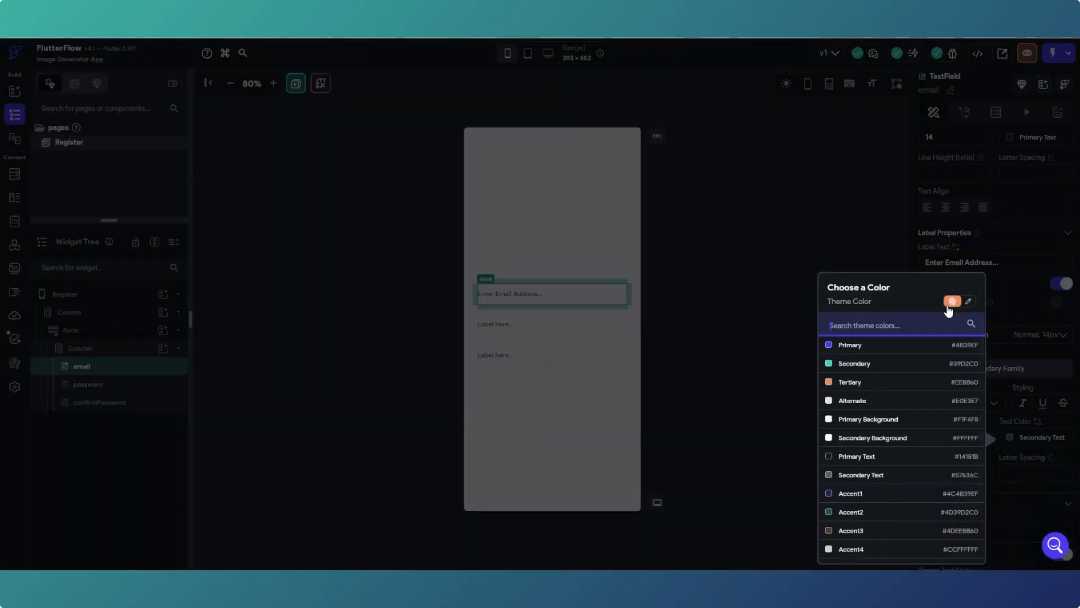
{"action": "left_click", "coordinate": [967, 302]}
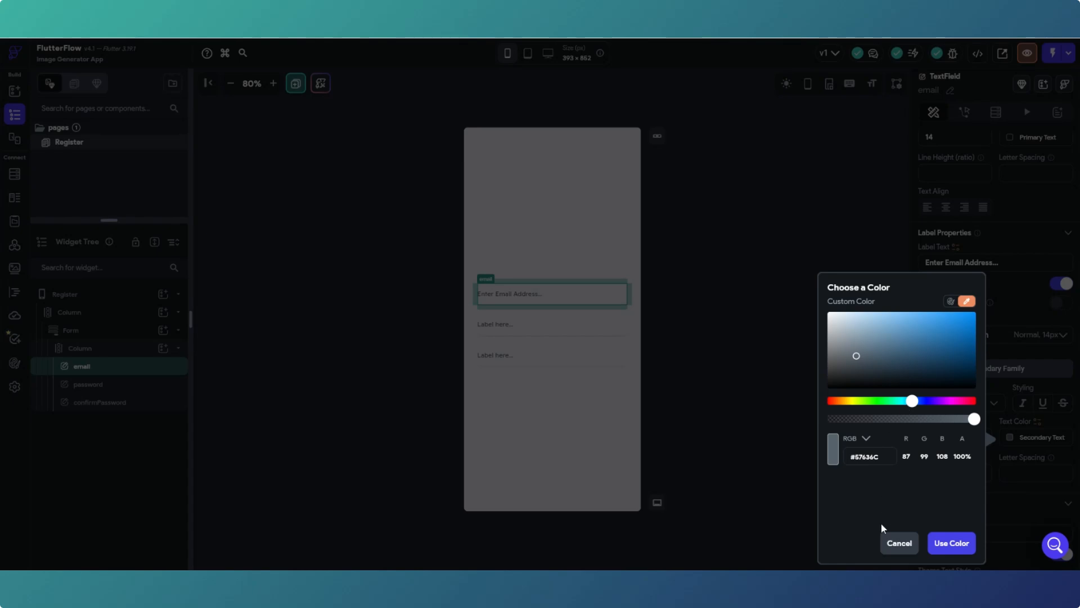
{"action": "left_click", "coordinate": [898, 543]}
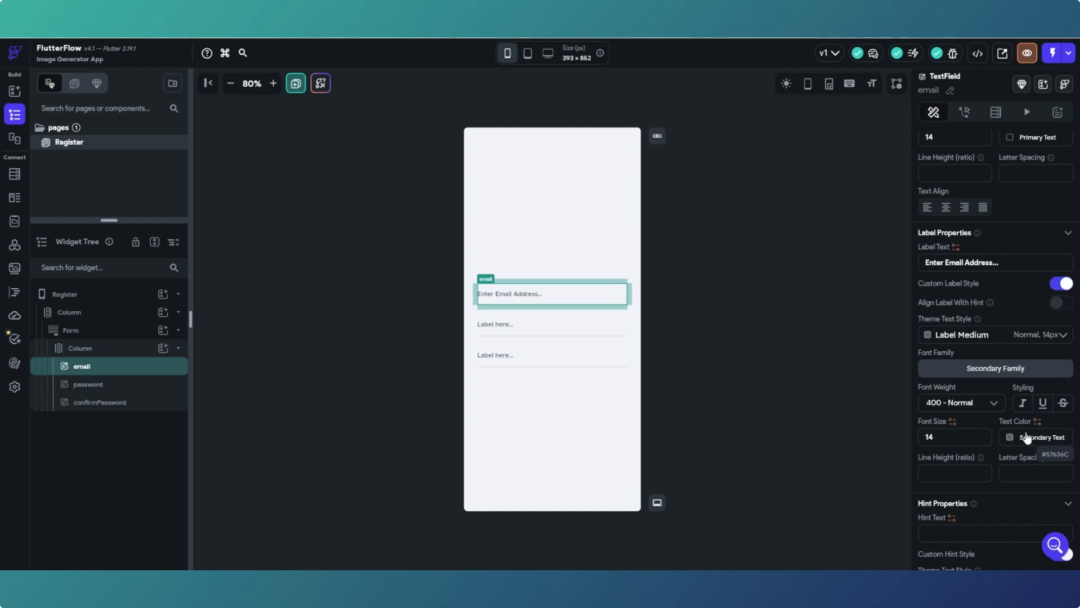
{"action": "scroll", "coordinate": [1026, 437], "scroll_direction": "down", "scroll_amount": 5}
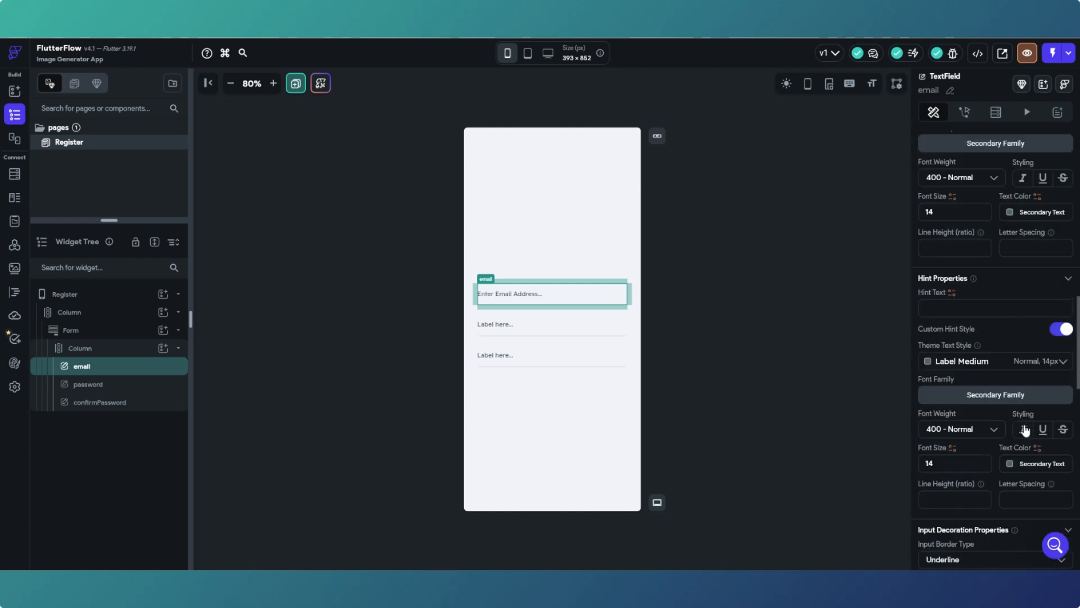
{"action": "scroll", "coordinate": [1025, 430], "scroll_direction": "down", "scroll_amount": 6}
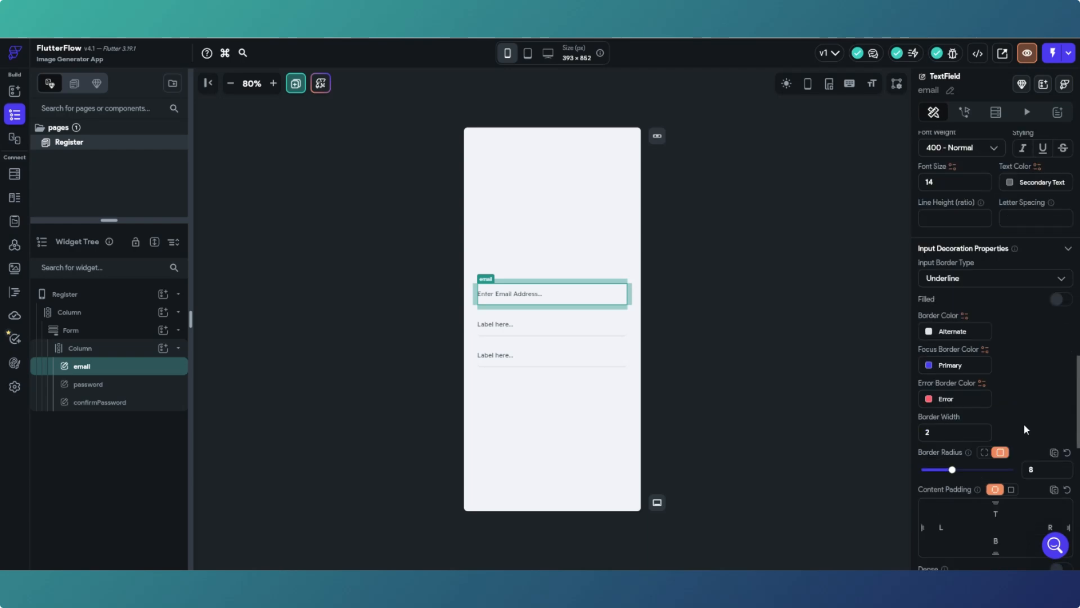
{"action": "left_click", "coordinate": [1001, 281]}
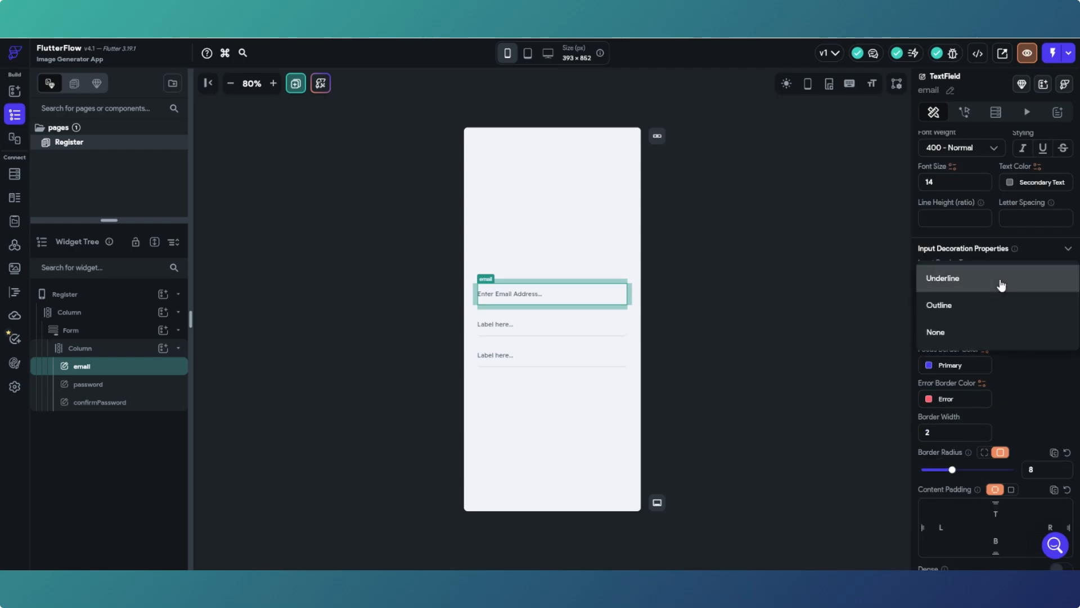
{"action": "left_click", "coordinate": [715, 296]}
{"action": "left_click", "coordinate": [715, 296]}
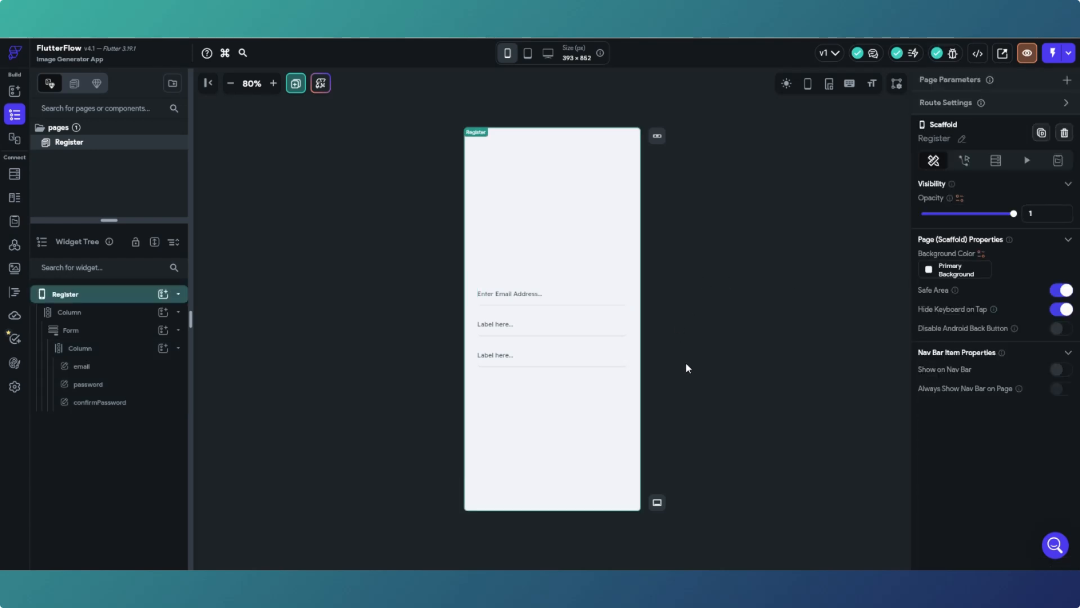
- Give the email field an Outline input border
{"action": "left_click", "coordinate": [543, 295]}
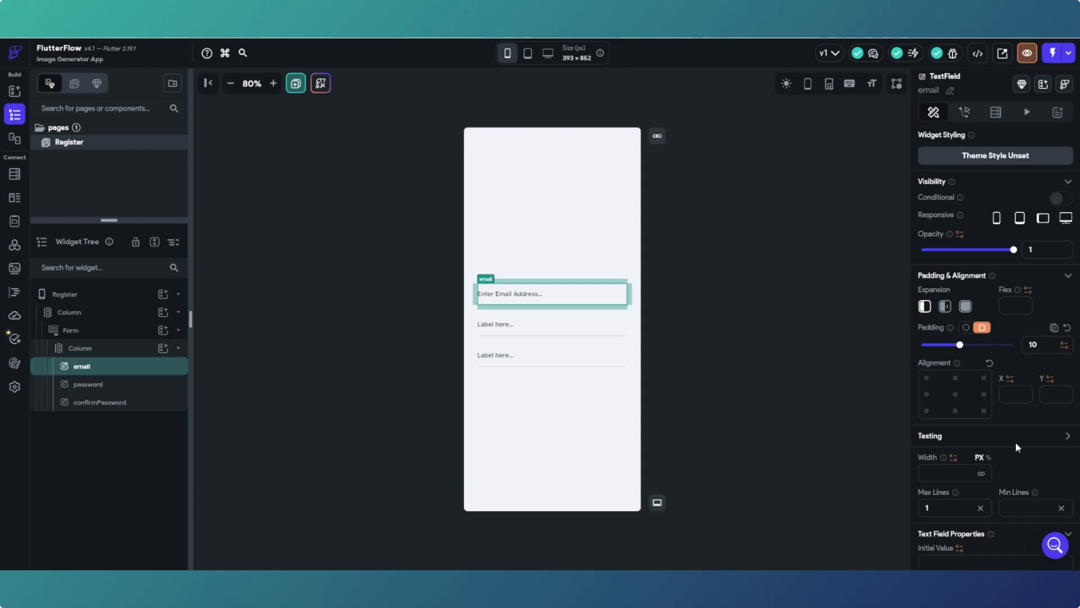
{"action": "scroll", "coordinate": [1023, 423], "scroll_direction": "down", "scroll_amount": 10}
{"action": "scroll", "coordinate": [1023, 427], "scroll_direction": "down", "scroll_amount": 6}
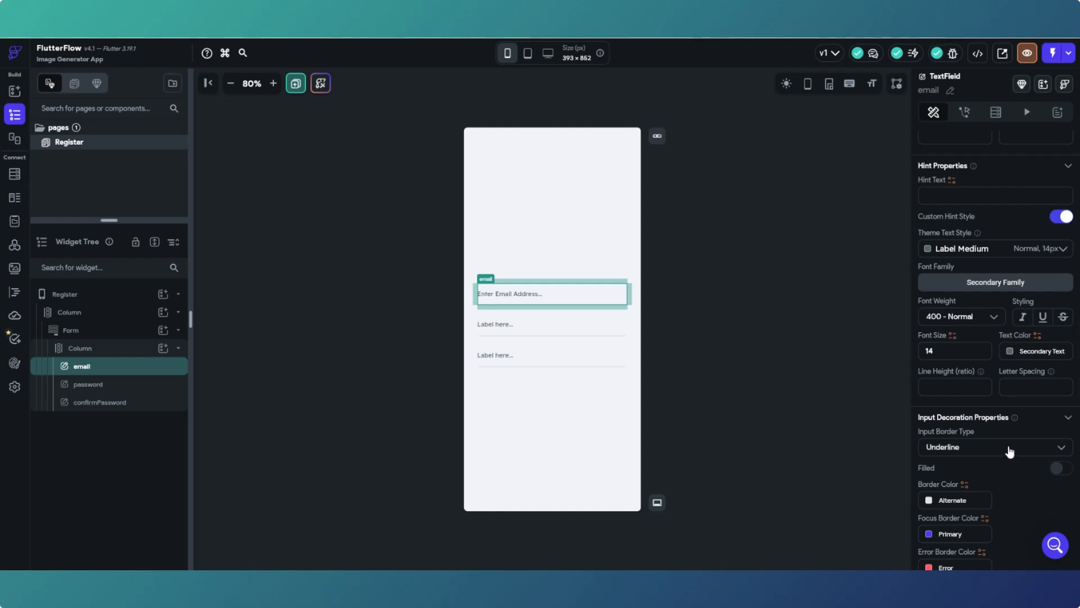
{"action": "scroll", "coordinate": [1005, 444], "scroll_direction": "down", "scroll_amount": 2}
{"action": "left_click", "coordinate": [990, 343]}
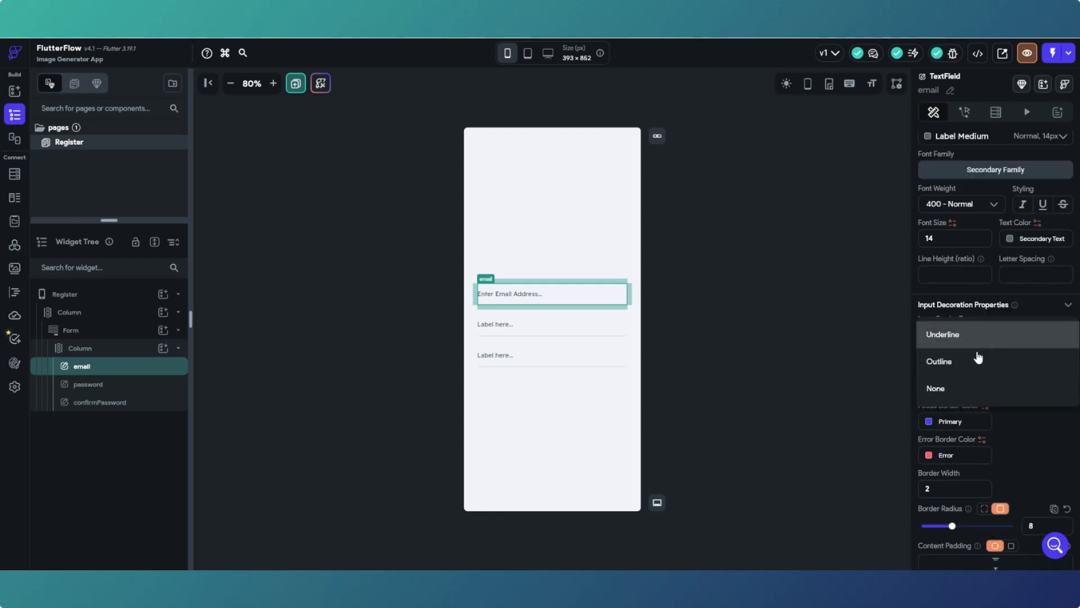
{"action": "left_click", "coordinate": [963, 365]}
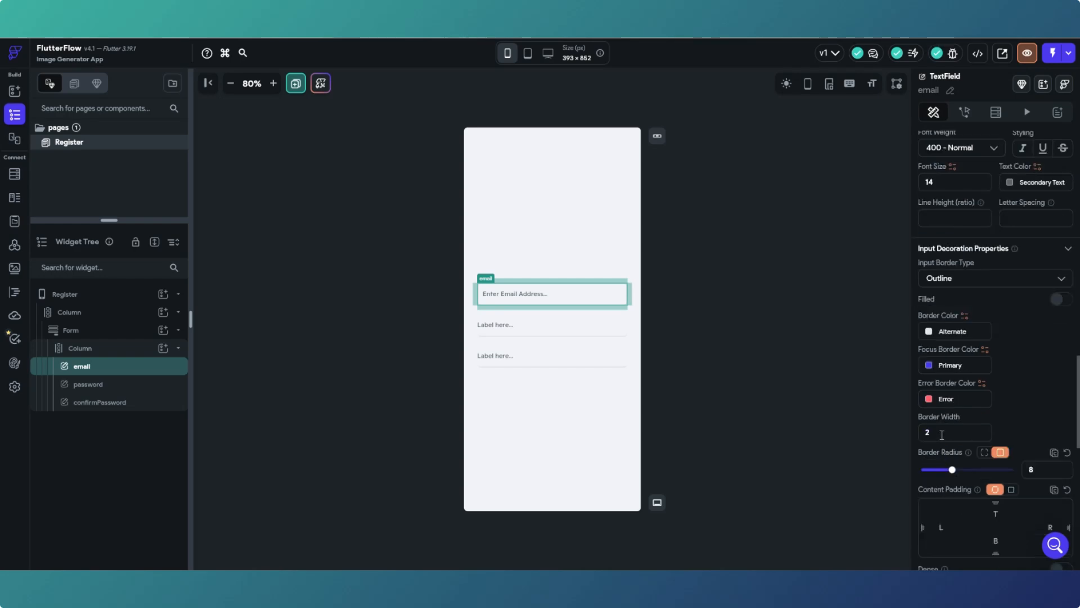
{"action": "left_click", "coordinate": [747, 410]}
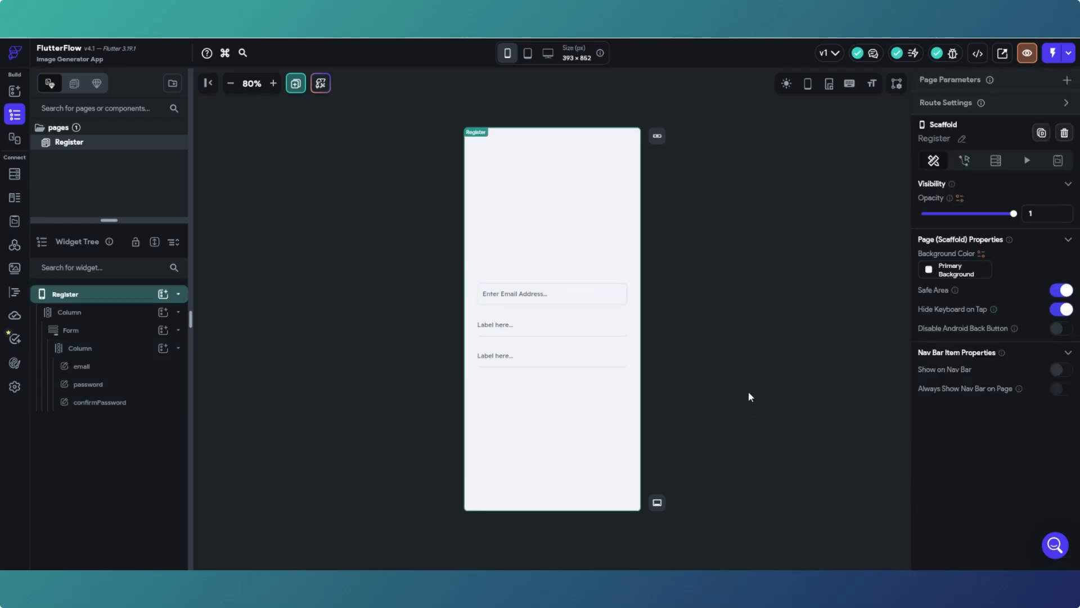
- Set the email field's border width to 2 and check the result
{"action": "left_click", "coordinate": [617, 292]}
{"action": "scroll", "coordinate": [1008, 487], "scroll_direction": "down", "scroll_amount": 10}
{"action": "scroll", "coordinate": [1006, 487], "scroll_direction": "down", "scroll_amount": 14}
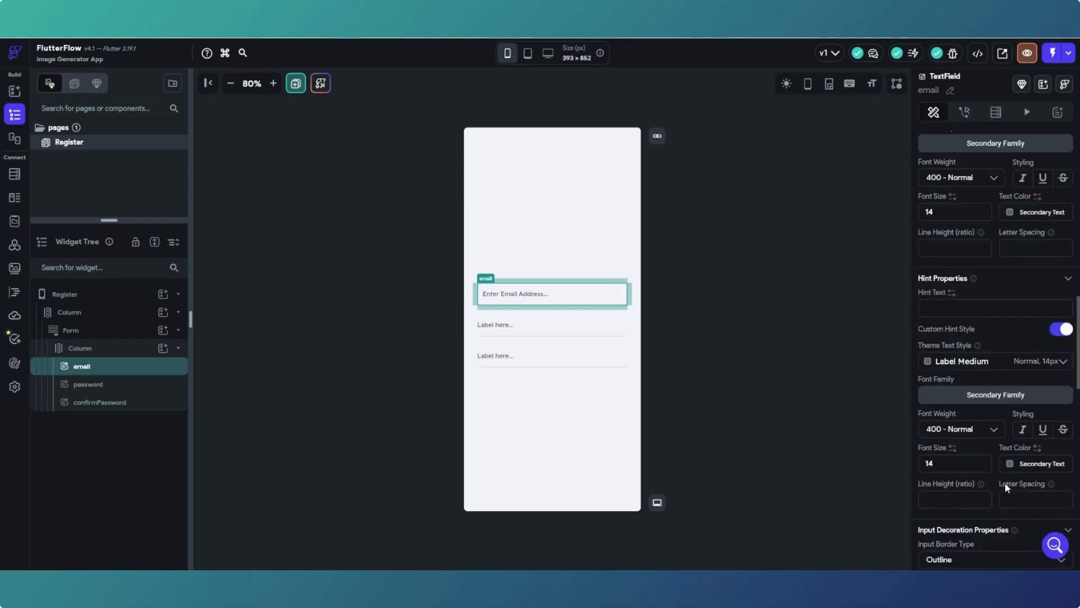
{"action": "left_click", "coordinate": [922, 377]}
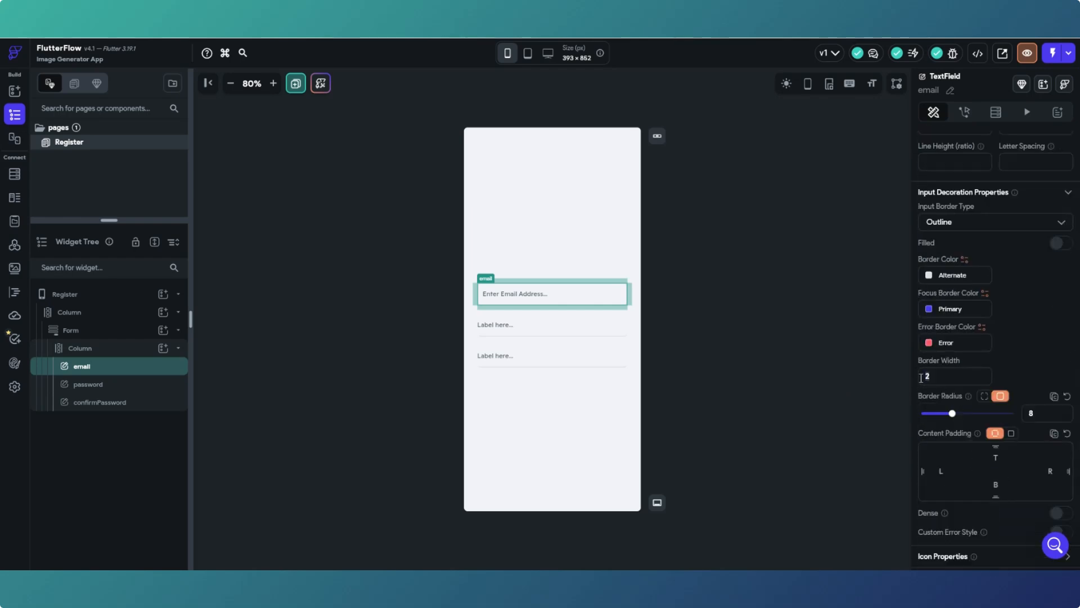
{"action": "left_click", "coordinate": [734, 323]}
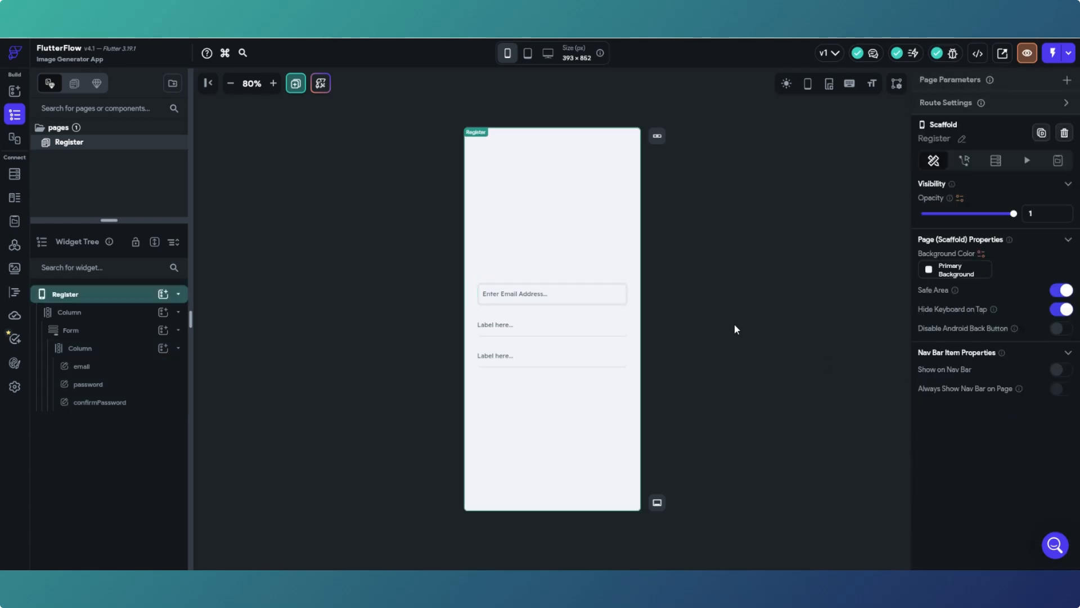
{"action": "left_click", "coordinate": [617, 297]}
{"action": "scroll", "coordinate": [990, 447], "scroll_direction": "down", "scroll_amount": 15}
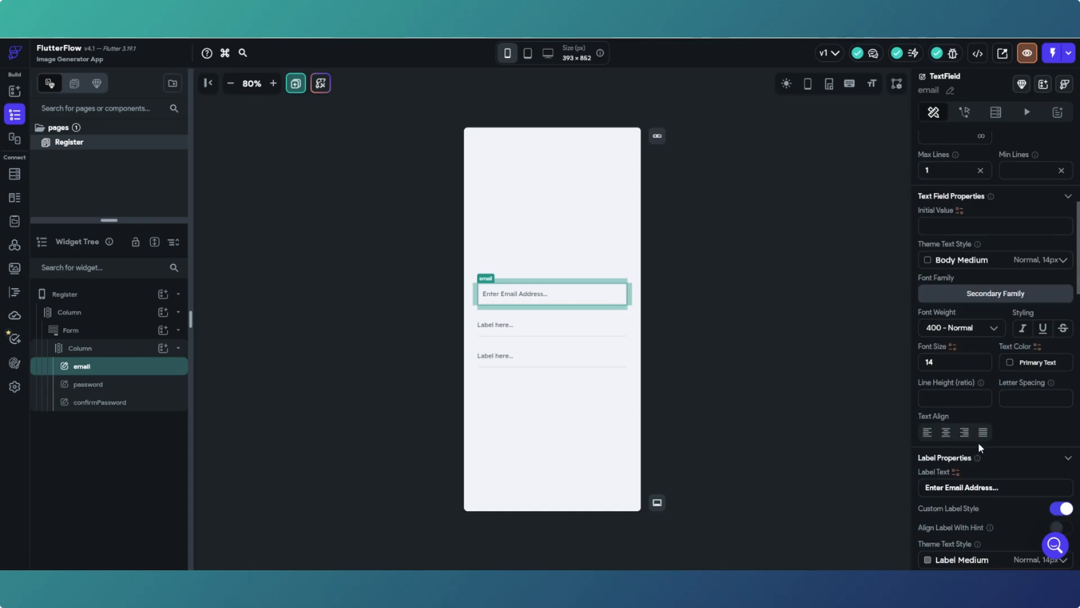
{"action": "scroll", "coordinate": [978, 444], "scroll_direction": "down", "scroll_amount": 4}
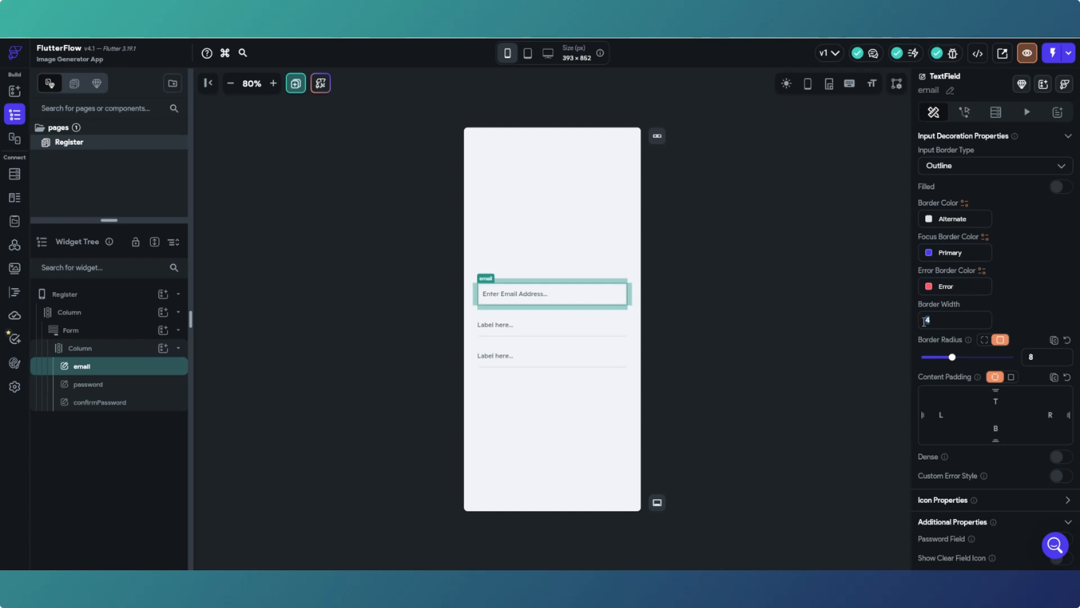
{"action": "type", "text": "2"}
{"action": "left_click", "coordinate": [820, 352]}
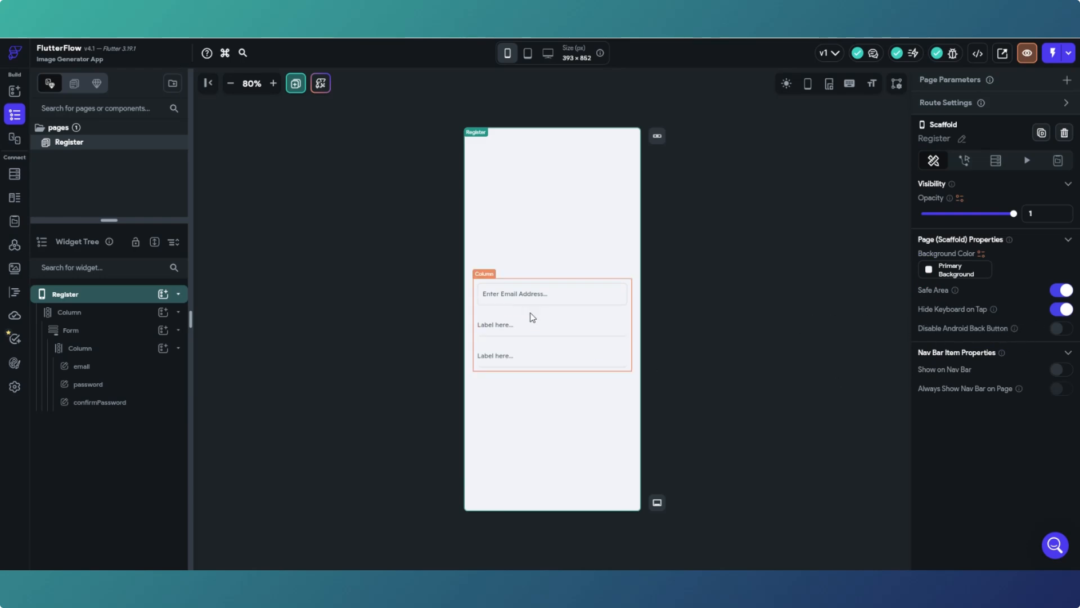
{"action": "left_click", "coordinate": [543, 295]}
{"action": "scroll", "coordinate": [1030, 407], "scroll_direction": "down", "scroll_amount": 4}
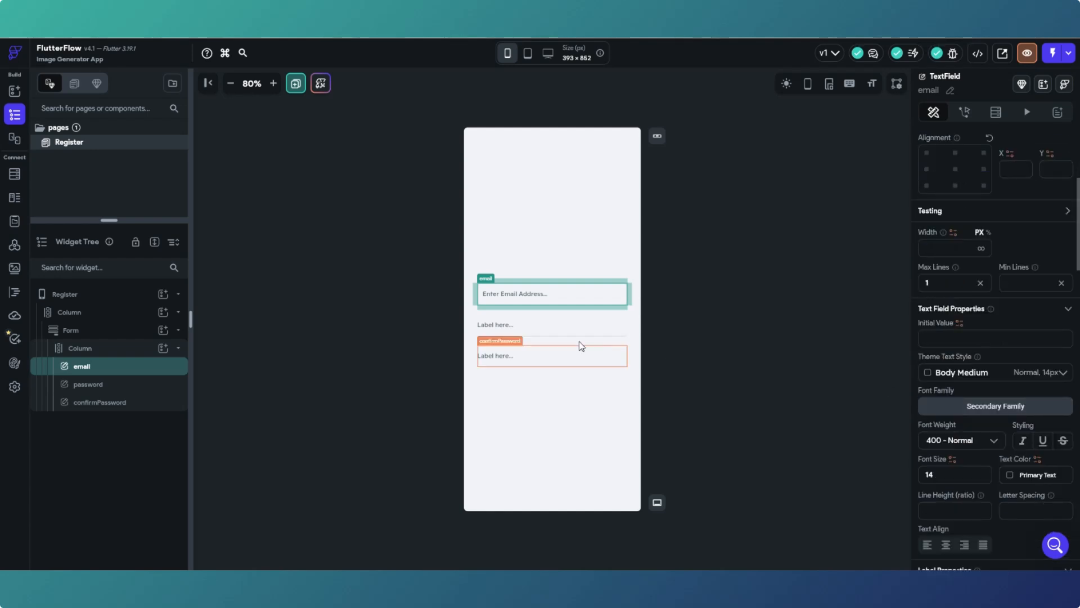
- Label the password field 'Create Password' and give it an outlined border
{"action": "left_click", "coordinate": [543, 329]}
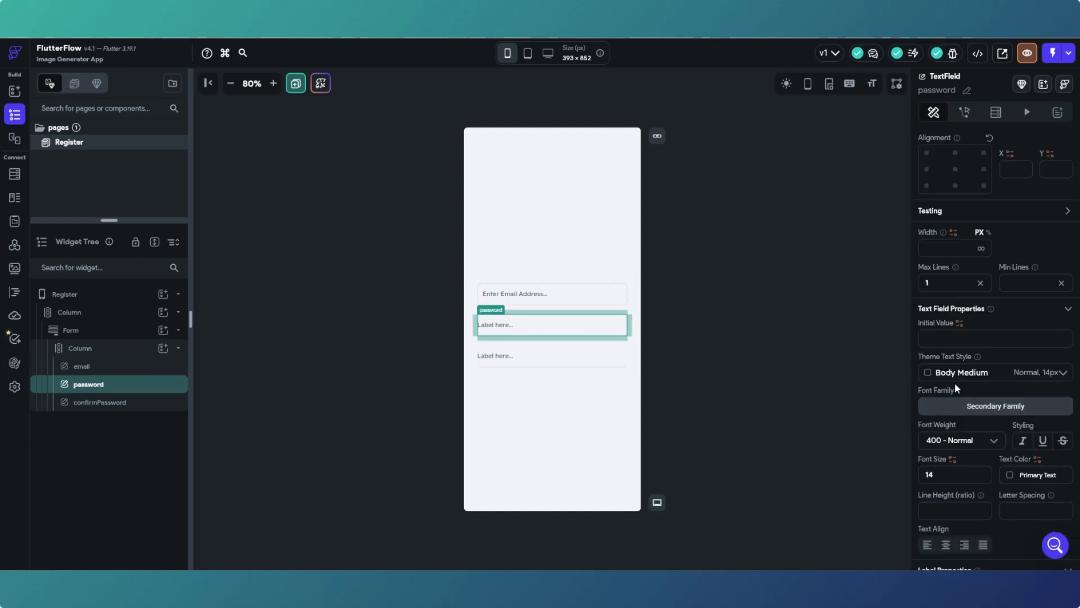
{"action": "scroll", "coordinate": [954, 383], "scroll_direction": "down", "scroll_amount": 4}
{"action": "left_click_drag", "start_coordinate": [925, 374], "coordinate": [963, 377]}
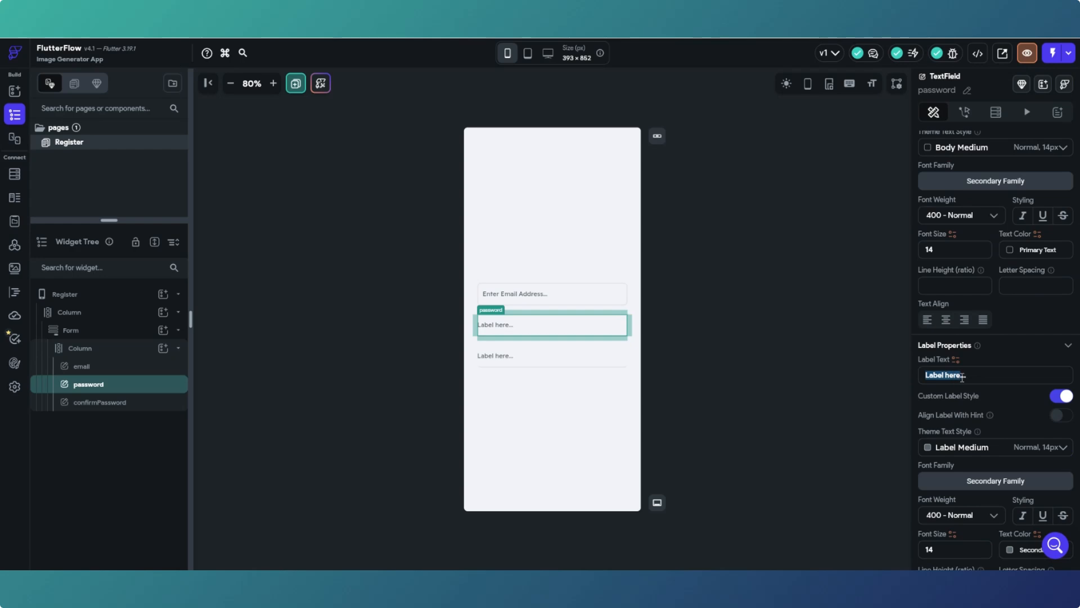
{"action": "type", "text": "Create Password"}
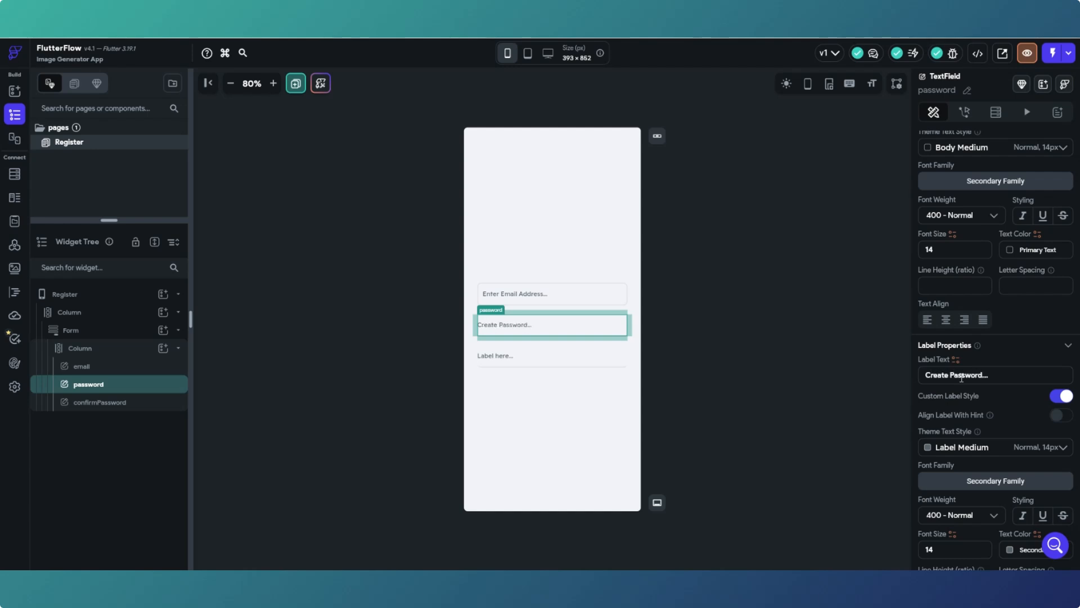
{"action": "scroll", "coordinate": [965, 380], "scroll_direction": "down", "scroll_amount": 5}
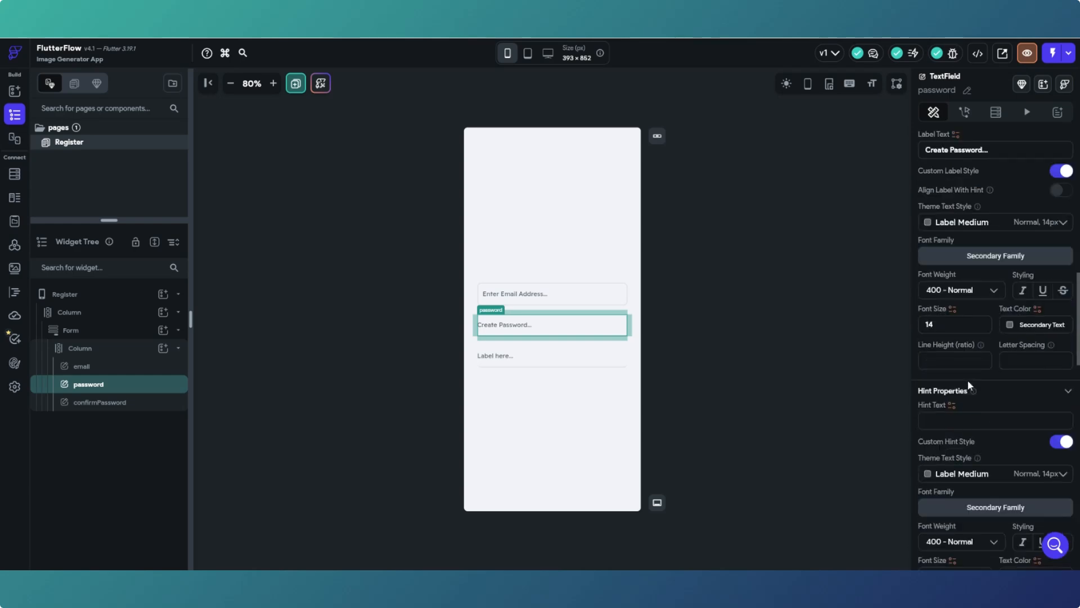
{"action": "scroll", "coordinate": [968, 381], "scroll_direction": "down", "scroll_amount": 5}
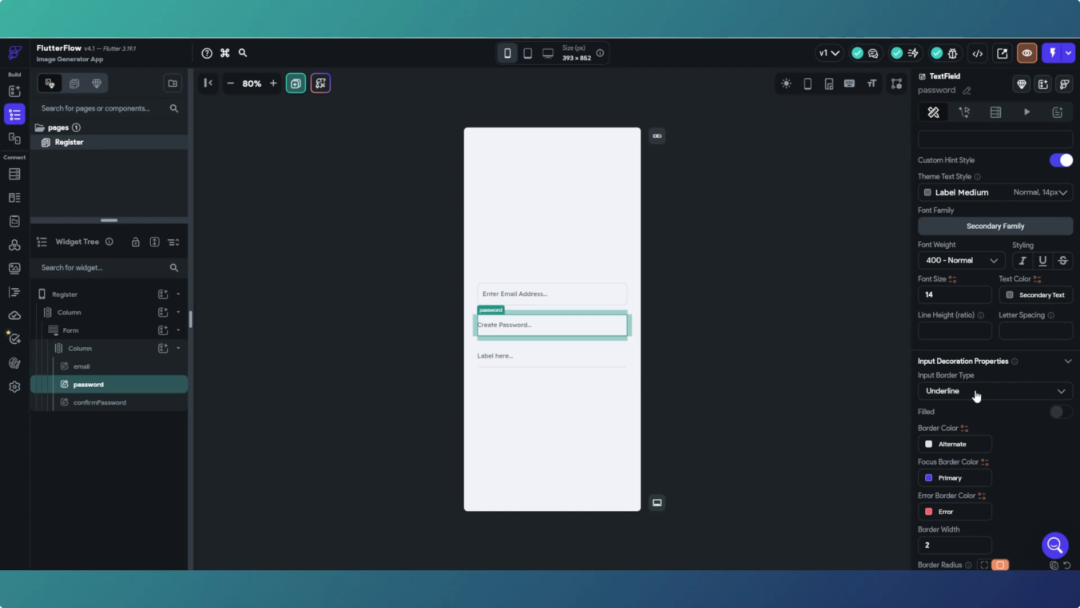
{"action": "left_click", "coordinate": [976, 392]}
{"action": "left_click", "coordinate": [972, 417]}
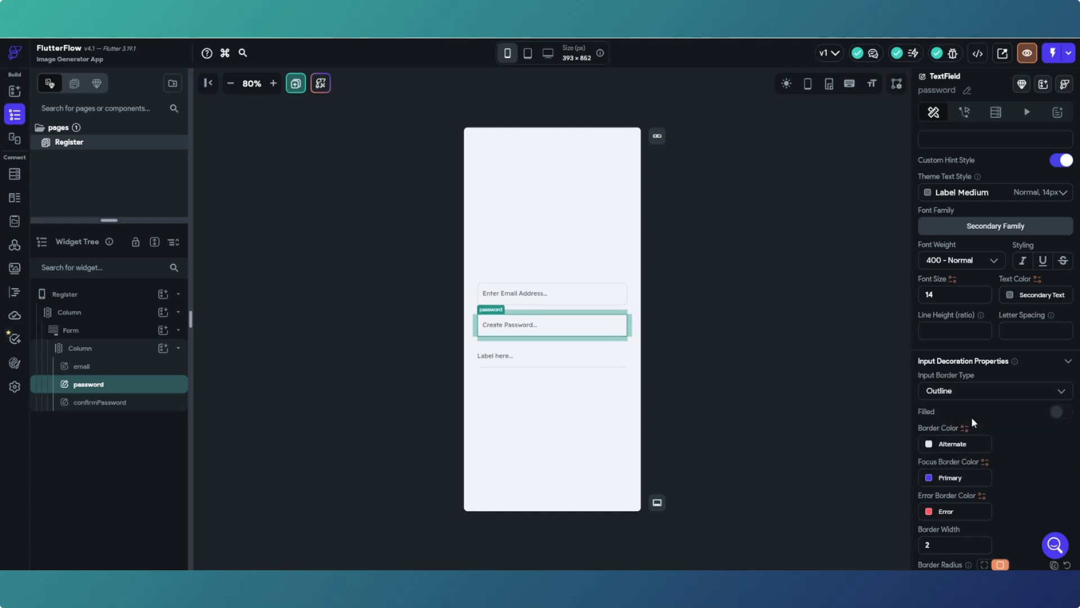
{"action": "left_click", "coordinate": [766, 390]}
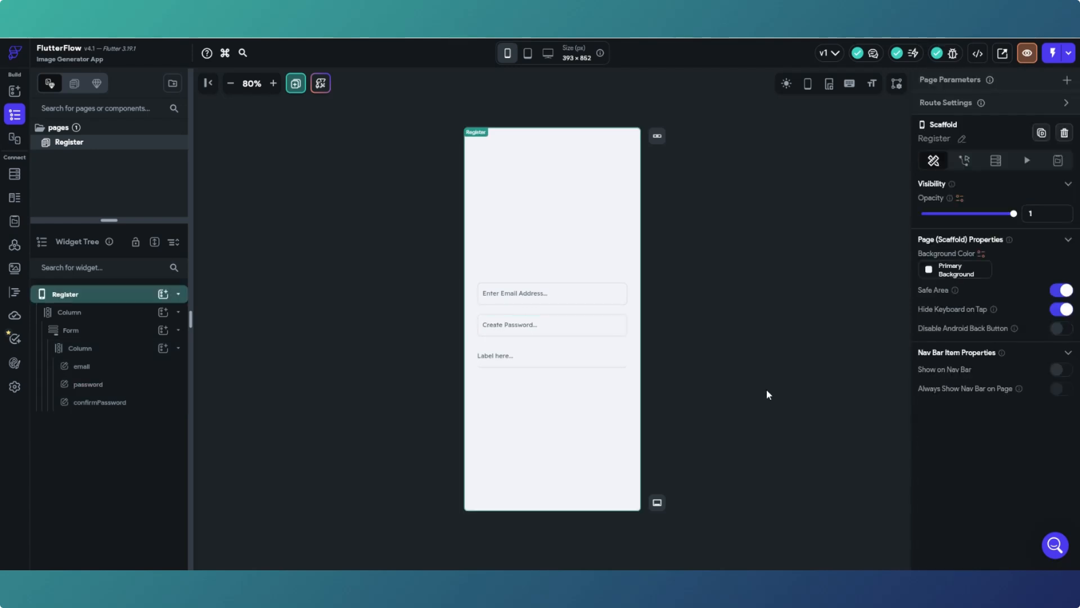
- Label the confirmPassword field 'Confirm Password' and give it an outlined border as well
{"action": "left_click", "coordinate": [590, 360]}
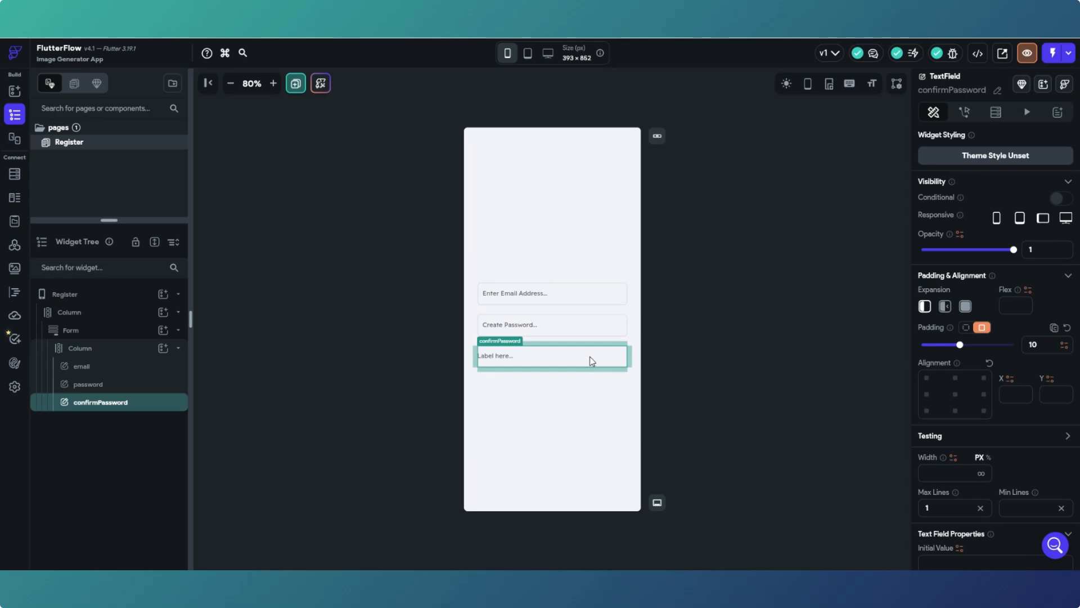
{"action": "scroll", "coordinate": [981, 380], "scroll_direction": "down", "scroll_amount": 4}
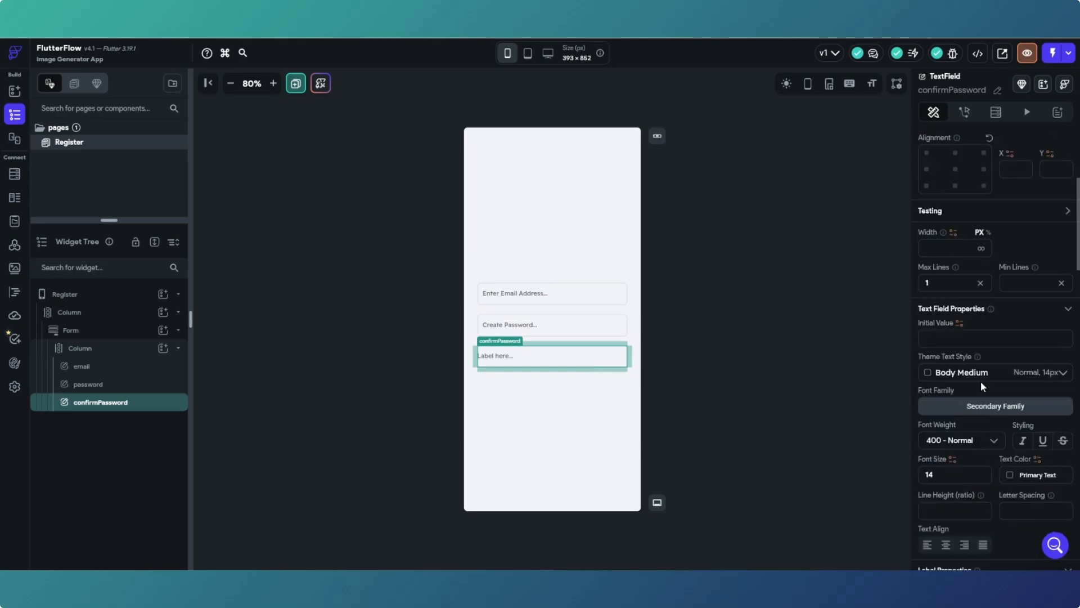
{"action": "scroll", "coordinate": [964, 346], "scroll_direction": "up", "scroll_amount": 4}
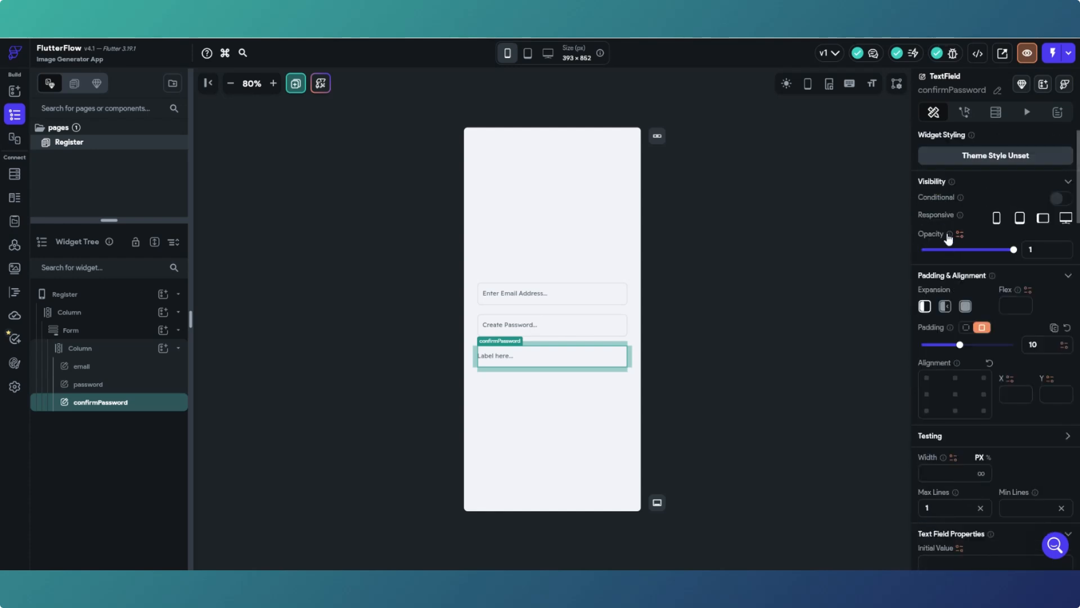
{"action": "scroll", "coordinate": [950, 191], "scroll_direction": "down", "scroll_amount": 6}
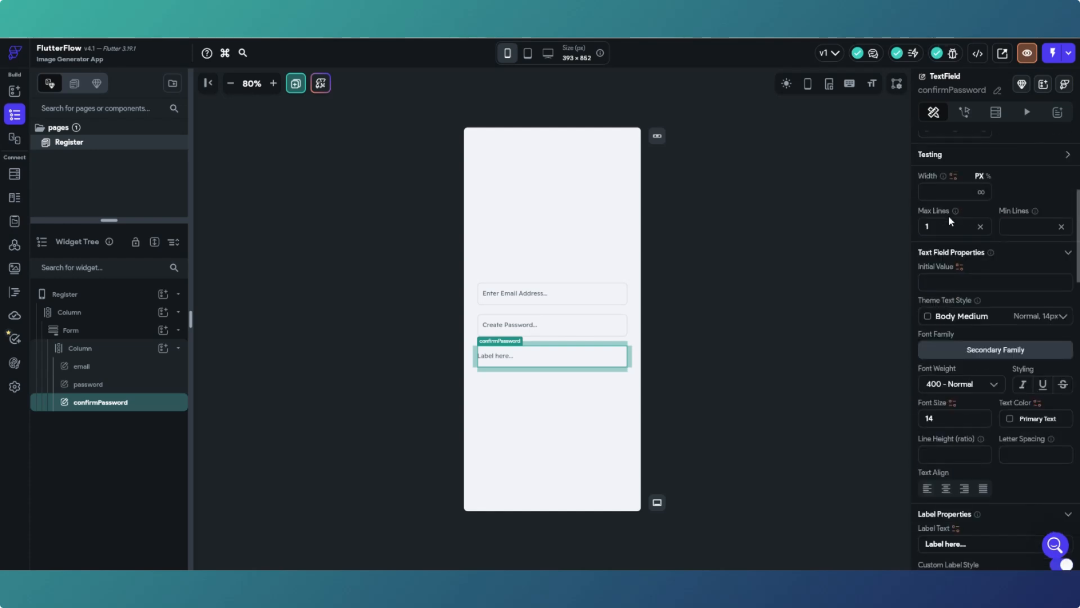
{"action": "scroll", "coordinate": [947, 243], "scroll_direction": "down", "scroll_amount": 1}
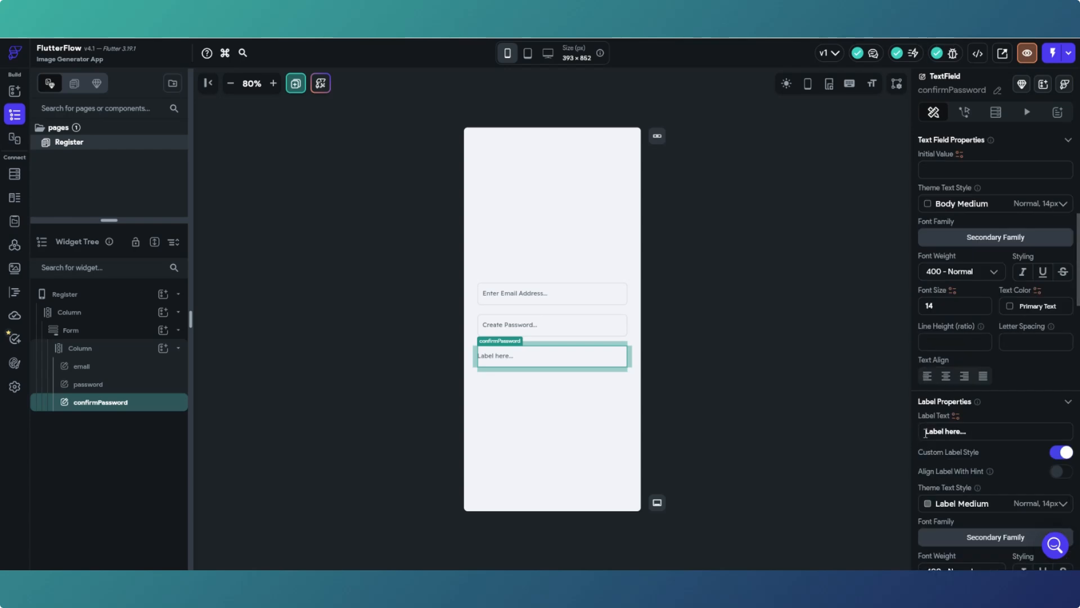
{"action": "double_click", "coordinate": [941, 432]}
{"action": "left_click_drag", "start_coordinate": [941, 432], "coordinate": [962, 432]}
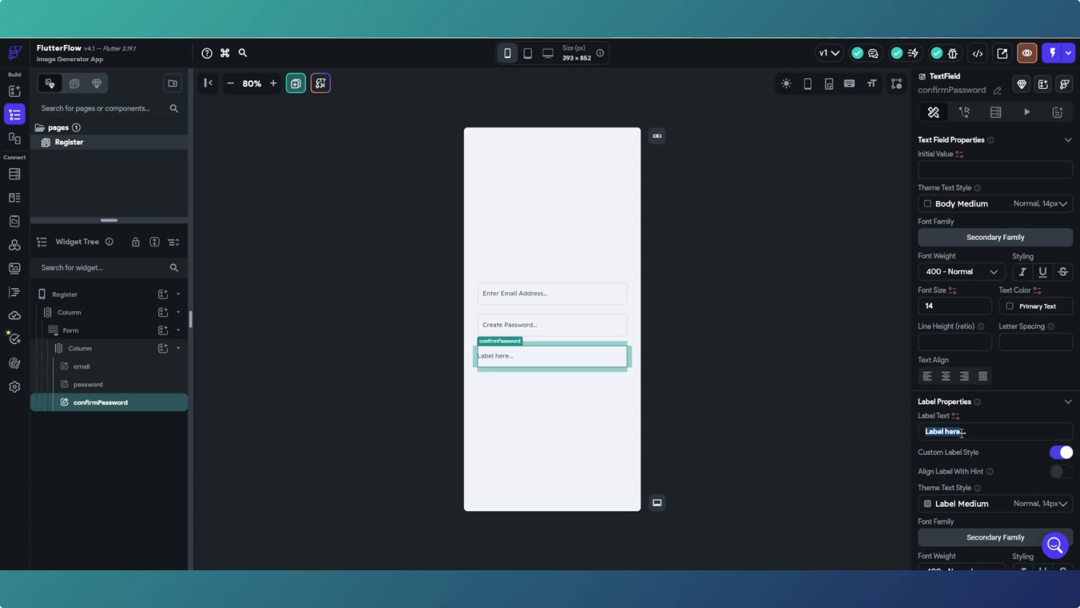
{"action": "type", "text": "Confirm Password"}
{"action": "scroll", "coordinate": [954, 438], "scroll_direction": "down", "scroll_amount": 8}
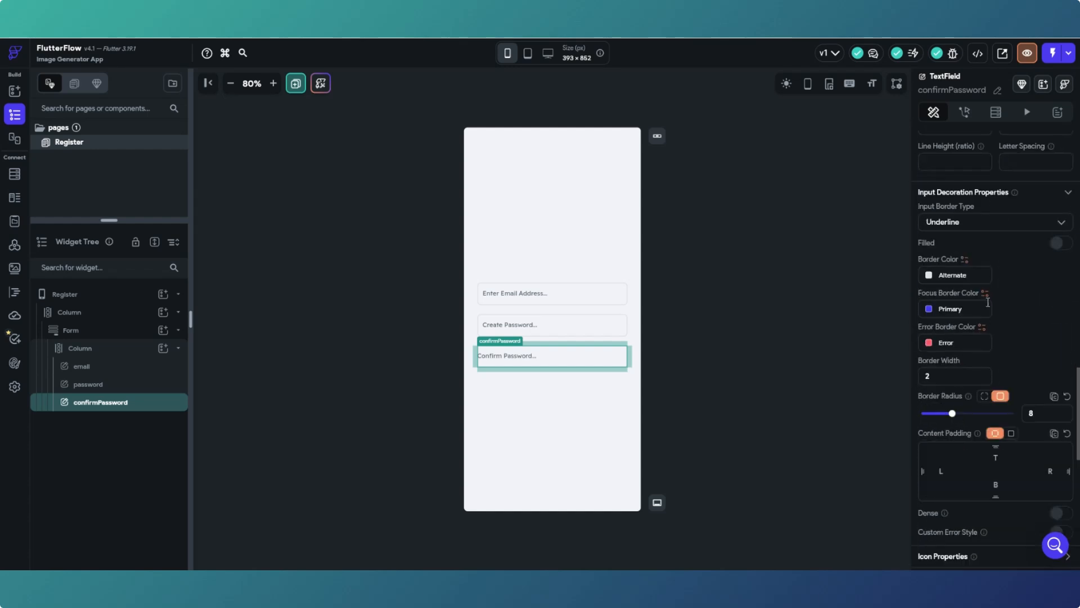
{"action": "left_click", "coordinate": [998, 222]}
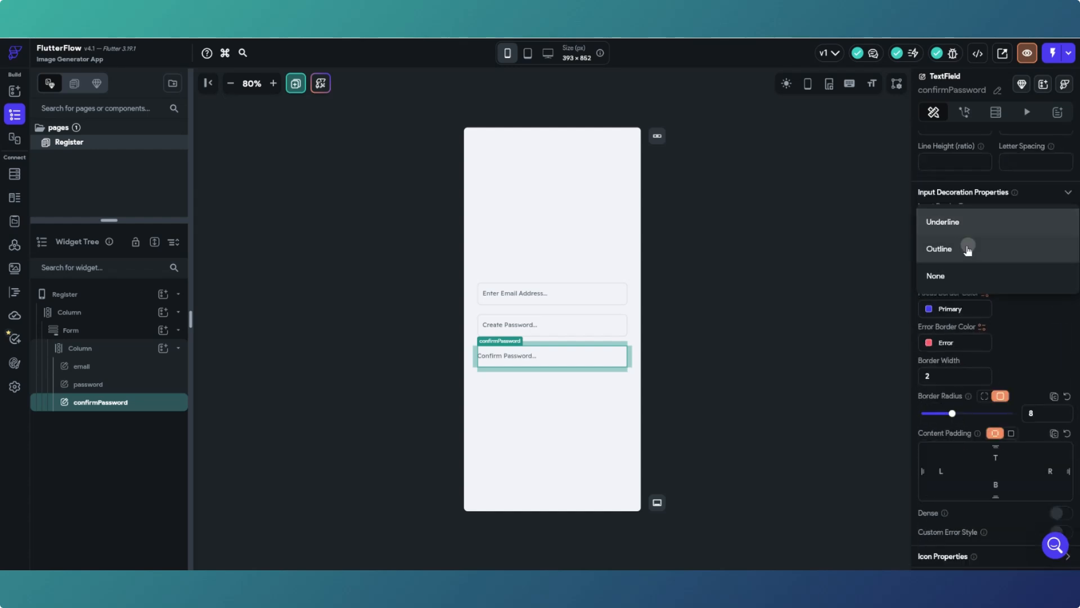
{"action": "left_click", "coordinate": [967, 249]}
{"action": "left_click", "coordinate": [782, 313]}
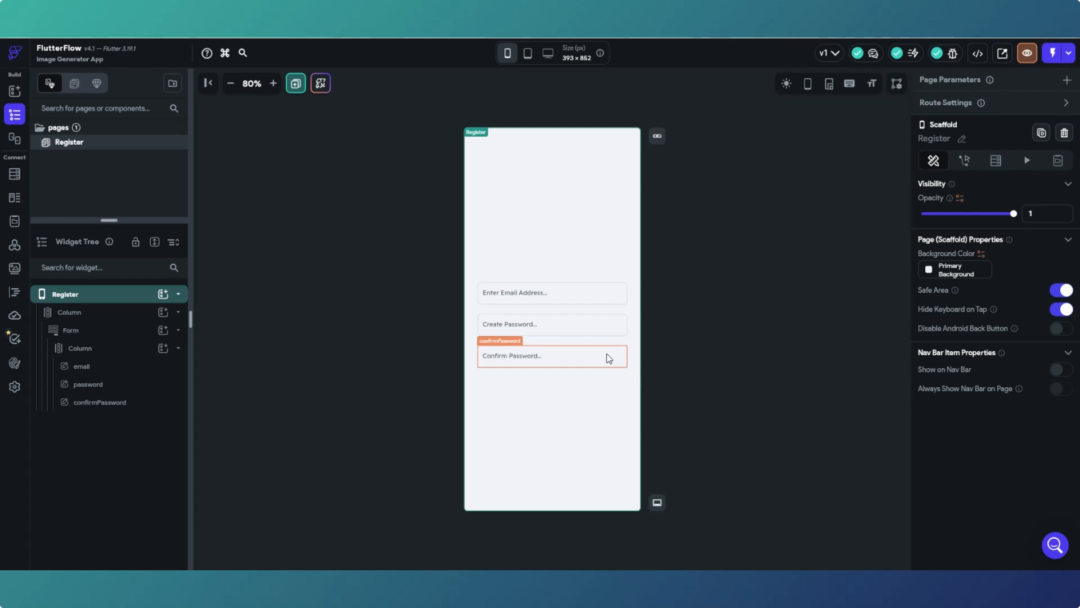
- Place an empty Row from the Widget Palette into the form Column below confirmPassword
{"action": "left_click", "coordinate": [16, 92]}
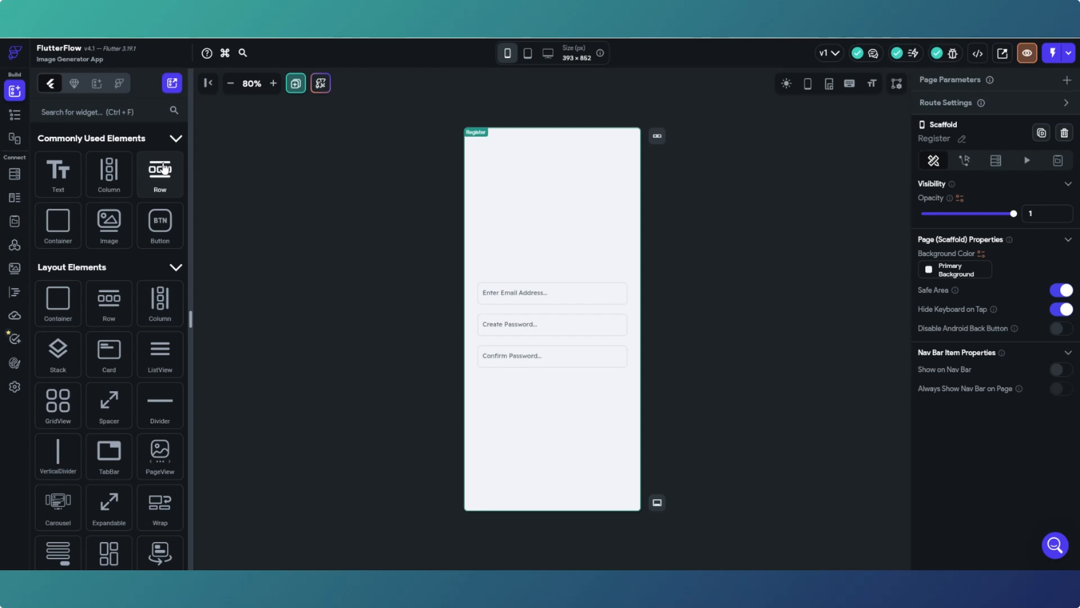
{"action": "left_click_drag", "start_coordinate": [162, 168], "coordinate": [567, 305]}
{"action": "left_click_drag", "start_coordinate": [159, 173], "coordinate": [520, 369]}
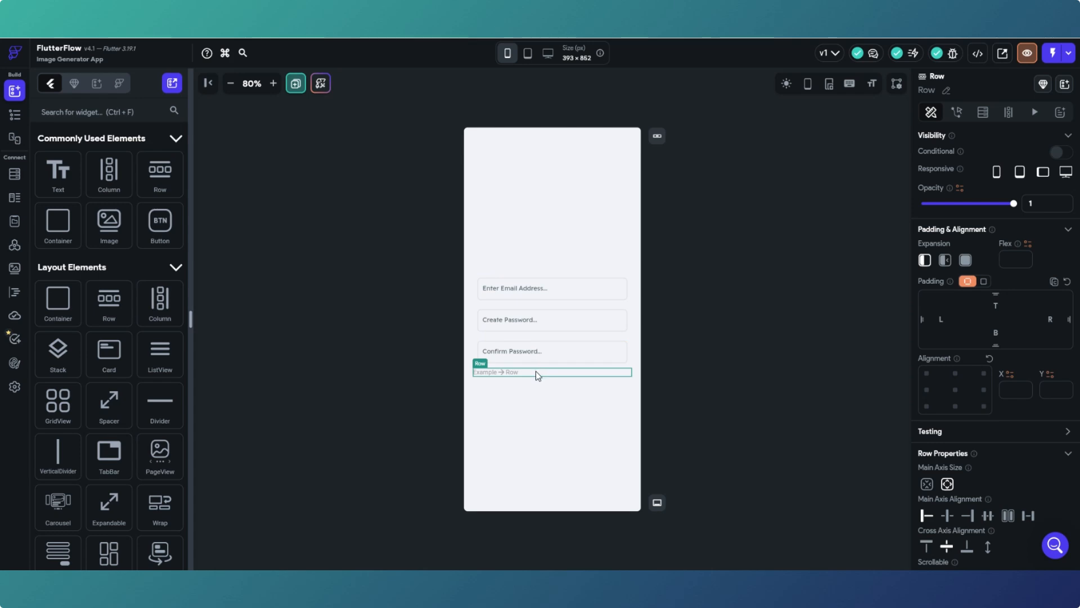
{"action": "left_click", "coordinate": [14, 114]}
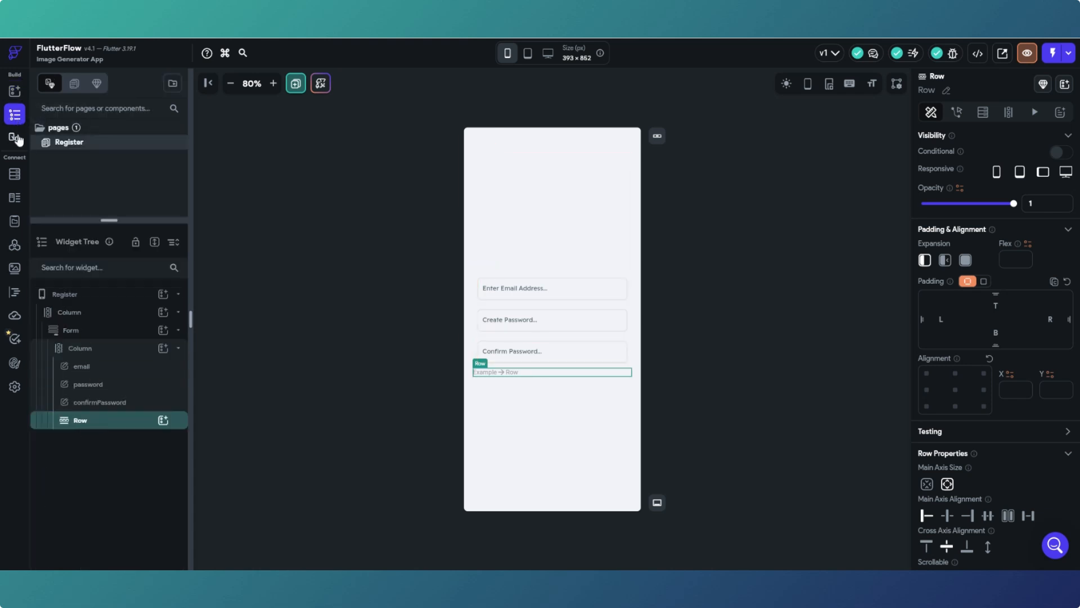
{"action": "left_click", "coordinate": [14, 92]}
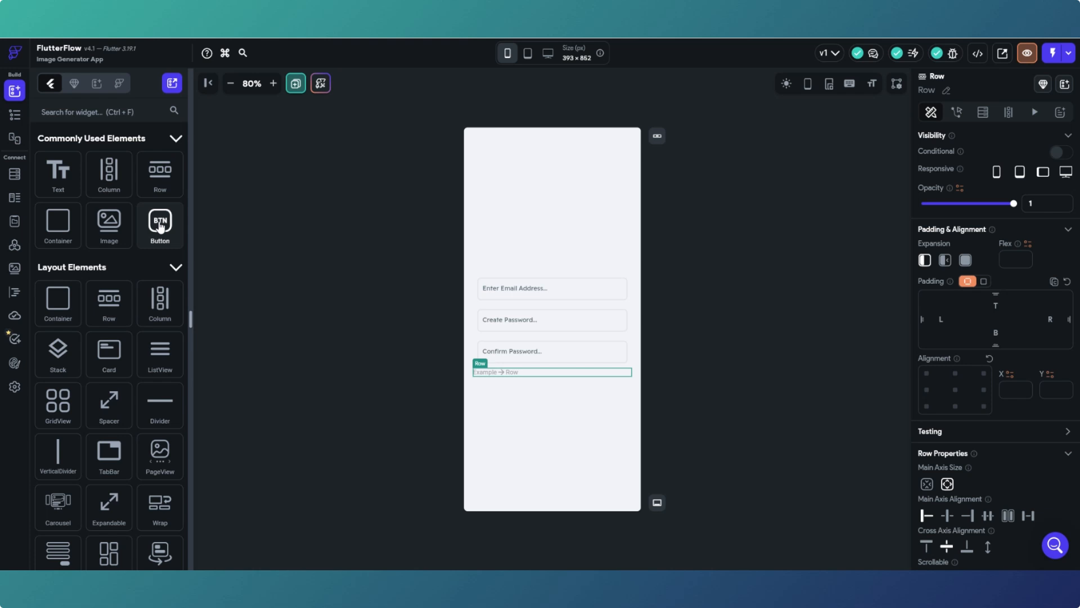
- Add a Button inside the new Row and set the Row's main axis alignment to Center
{"action": "left_click_drag", "start_coordinate": [160, 225], "coordinate": [498, 374]}
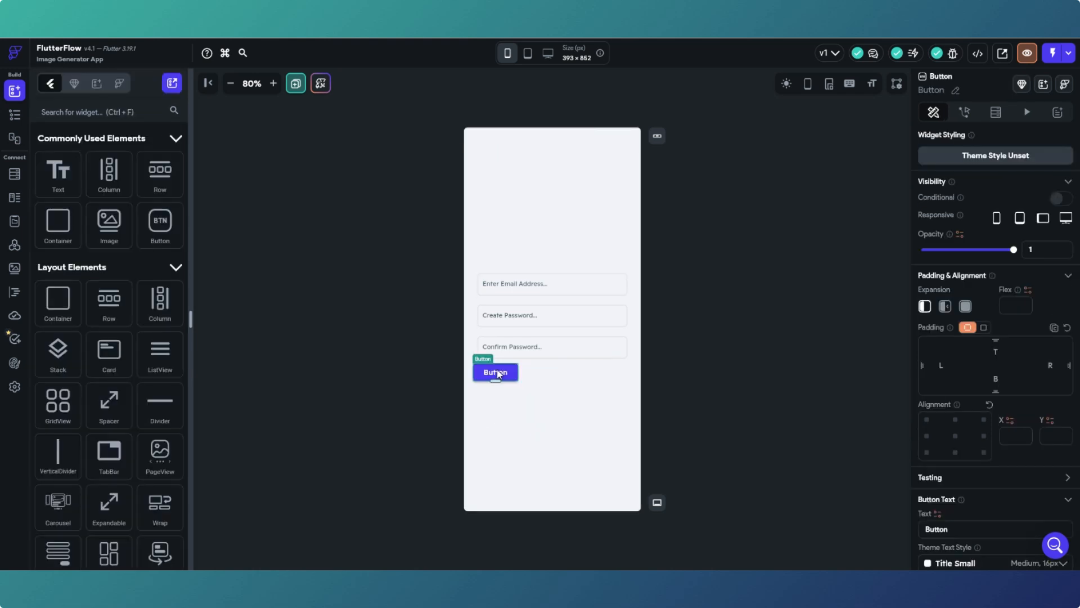
{"action": "left_click", "coordinate": [548, 378]}
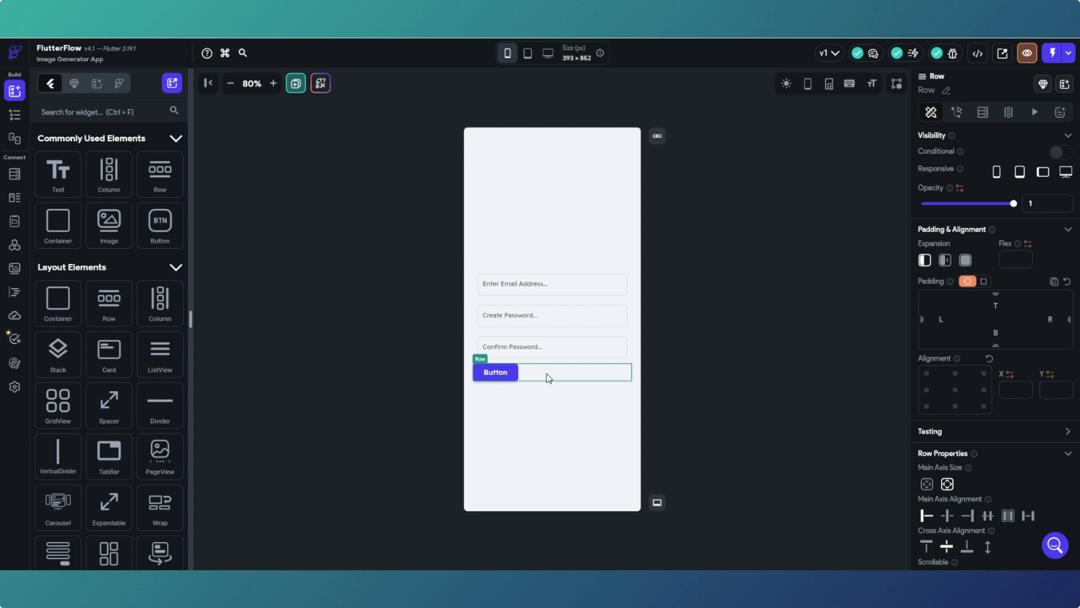
{"action": "scroll", "coordinate": [943, 481], "scroll_direction": "down", "scroll_amount": 1}
{"action": "scroll", "coordinate": [943, 481], "scroll_direction": "down", "scroll_amount": 1}
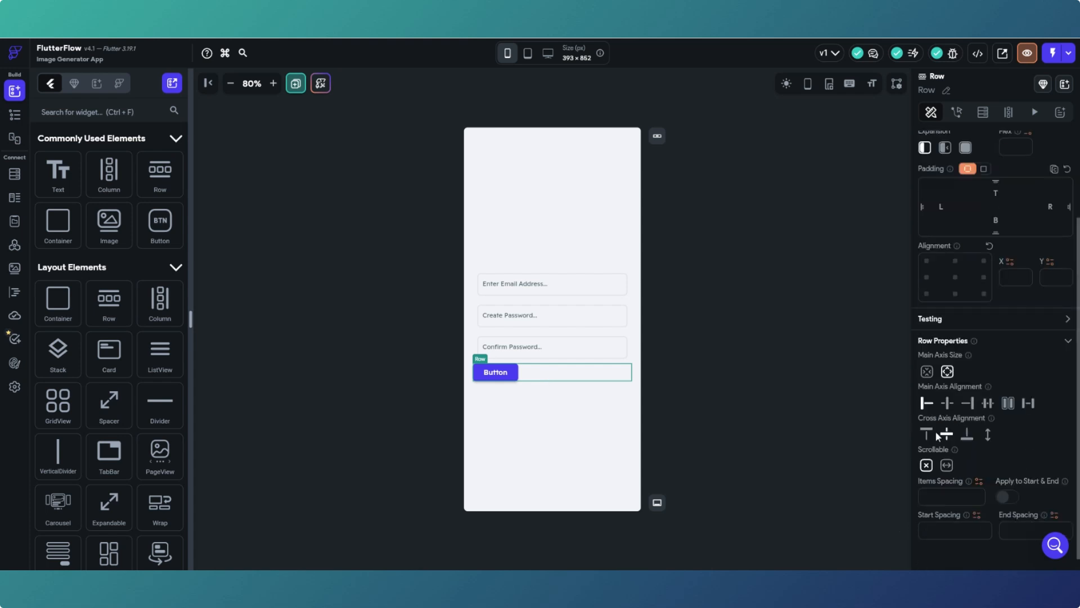
{"action": "left_click", "coordinate": [948, 403]}
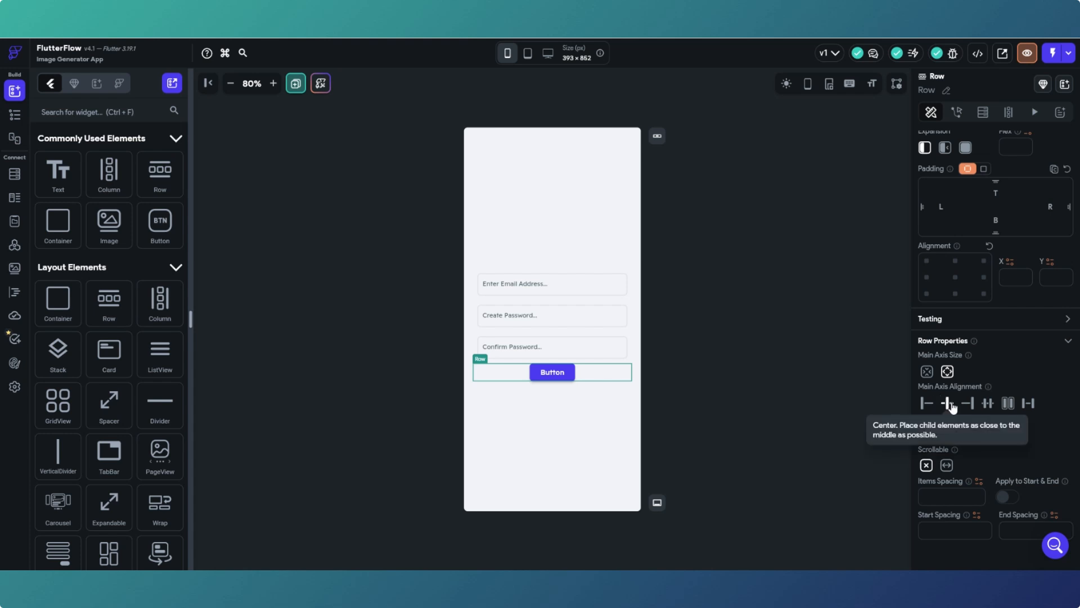
{"action": "left_click", "coordinate": [927, 403]}
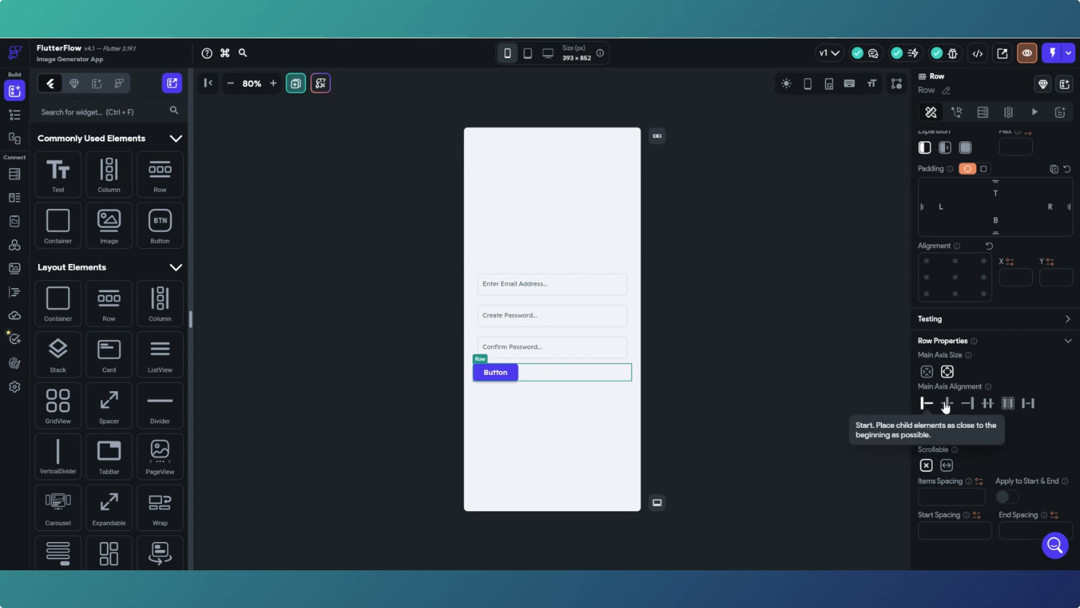
{"action": "left_click", "coordinate": [963, 404]}
{"action": "left_click", "coordinate": [948, 404]}
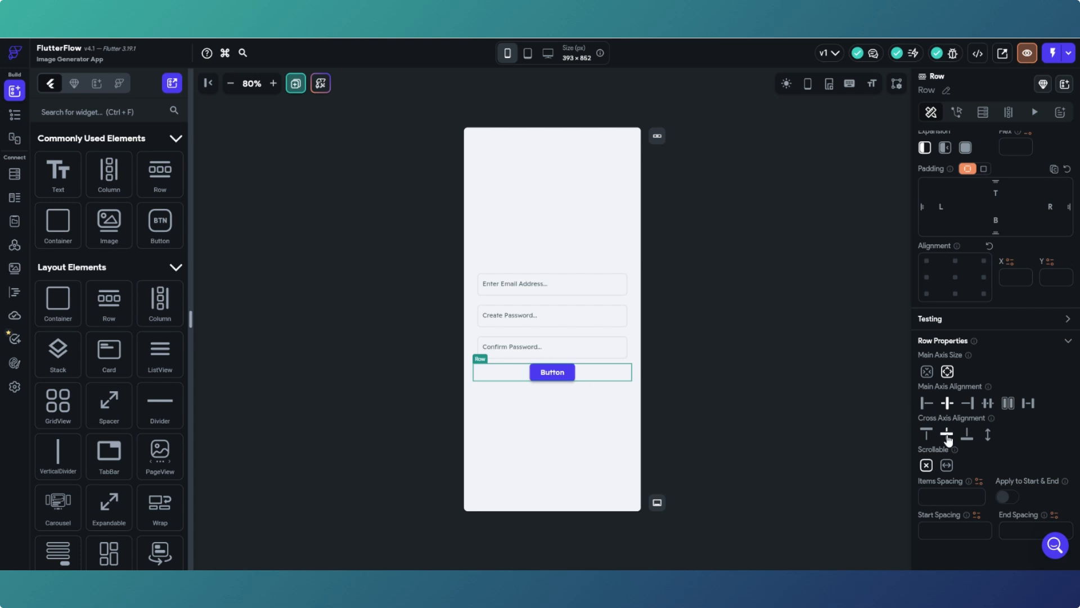
- Rename the button widget to Submit and change its button text to Submit
{"action": "left_click", "coordinate": [553, 373]}
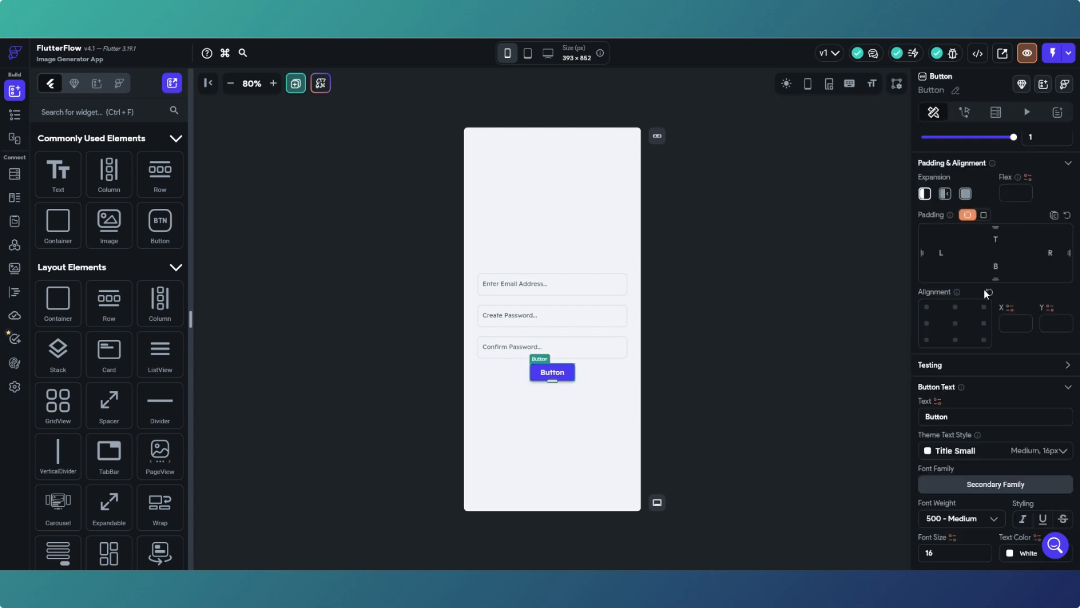
{"action": "left_click", "coordinate": [956, 92]}
{"action": "type", "text": "Submit"}
{"action": "left_click", "coordinate": [997, 92]}
{"action": "left_click_drag", "start_coordinate": [952, 417], "coordinate": [925, 417]}
{"action": "type", "text": "Submit"}
{"action": "left_click", "coordinate": [775, 341]}
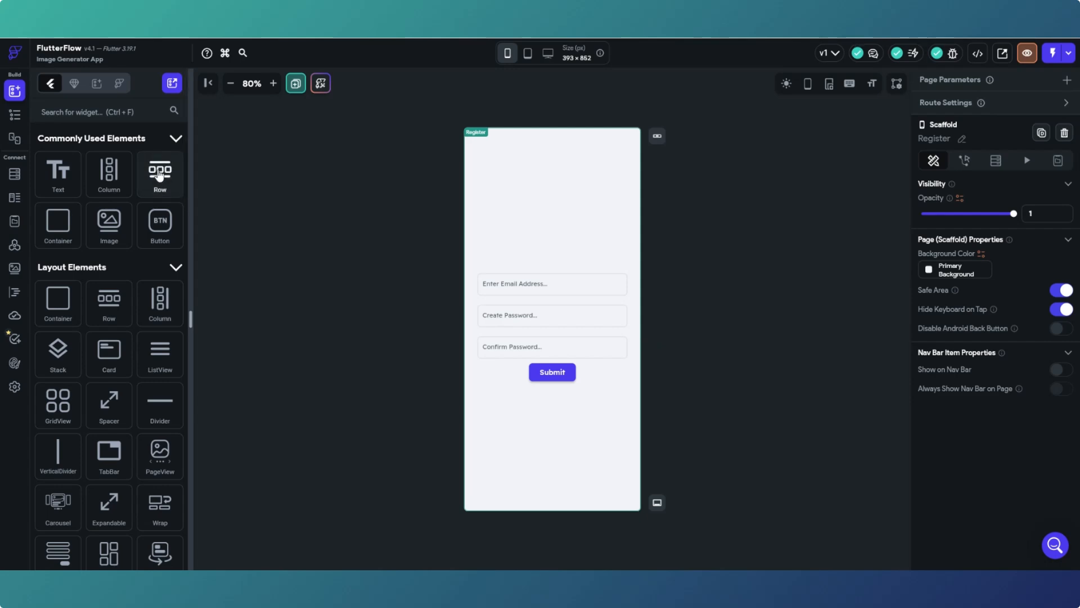
- Add a new empty Row above the email field
{"action": "left_click_drag", "start_coordinate": [160, 176], "coordinate": [533, 208]}
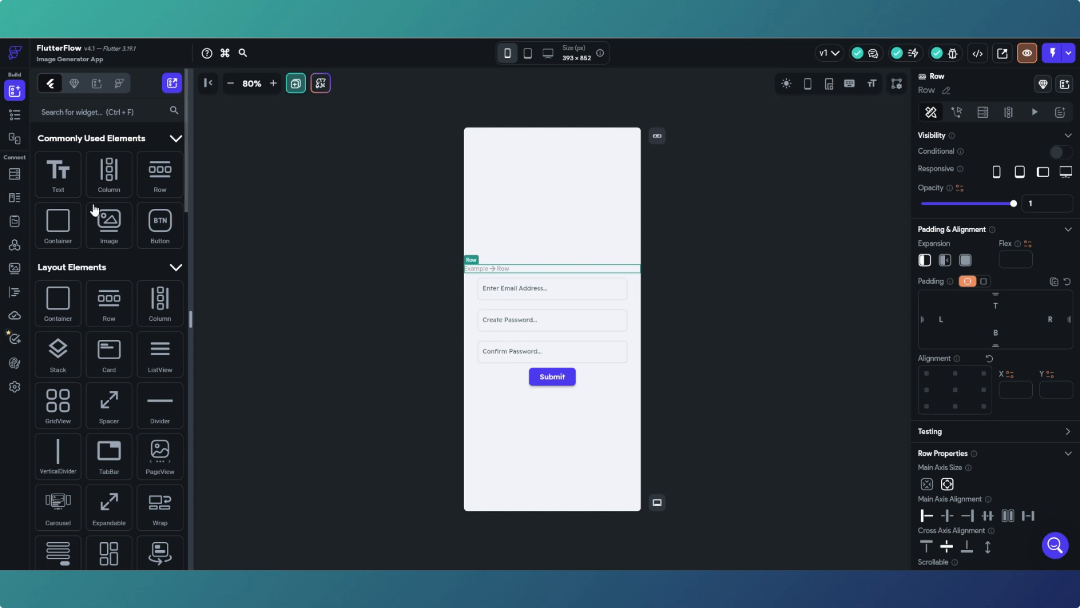
{"action": "left_click", "coordinate": [478, 334]}
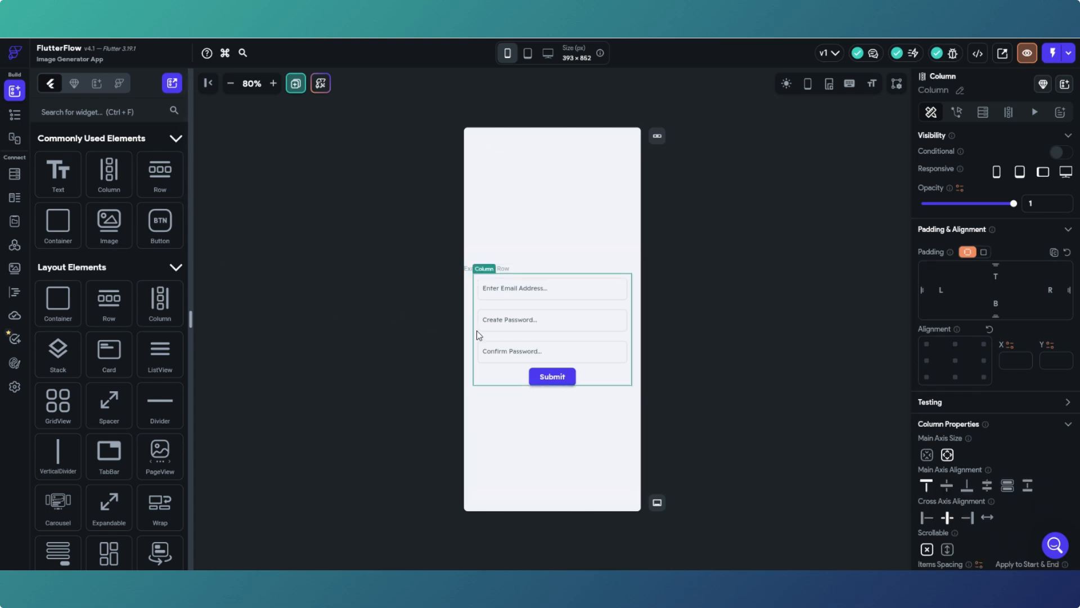
{"action": "left_click", "coordinate": [512, 272]}
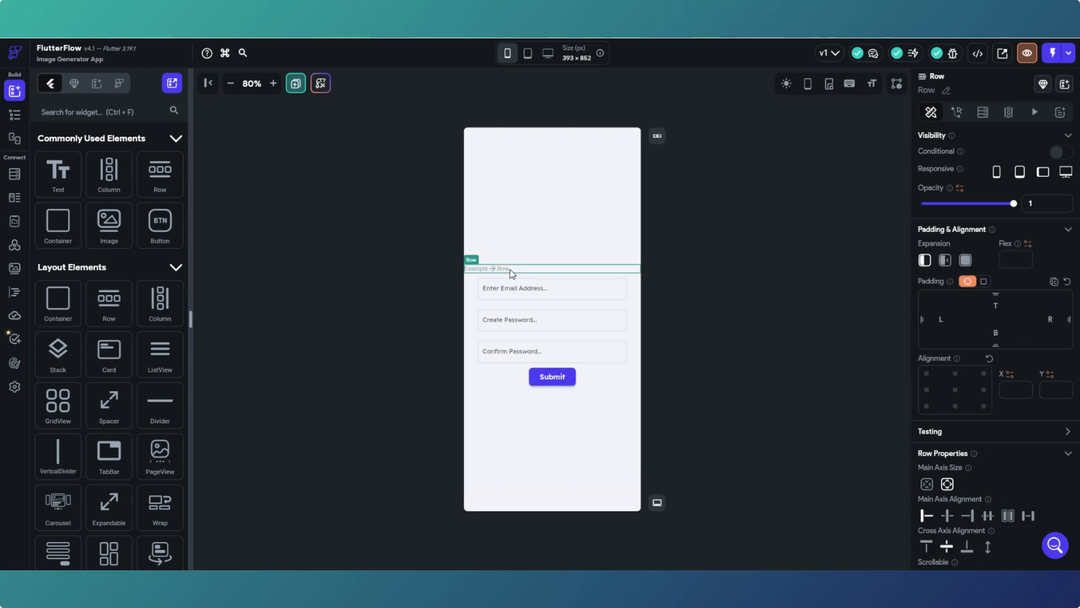
{"action": "left_click", "coordinate": [14, 114]}
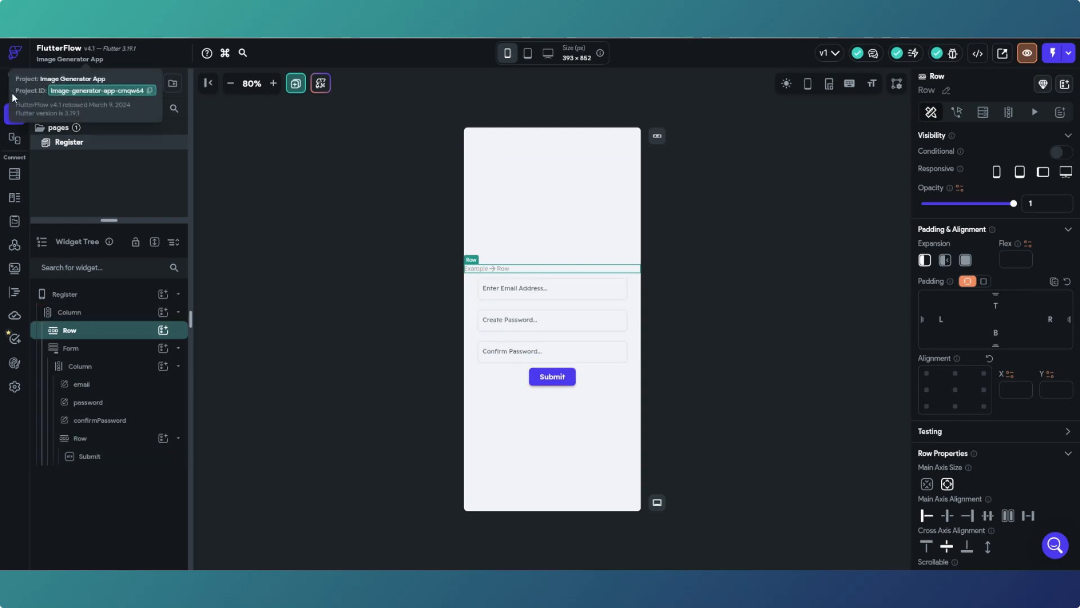
{"action": "left_click", "coordinate": [15, 92]}
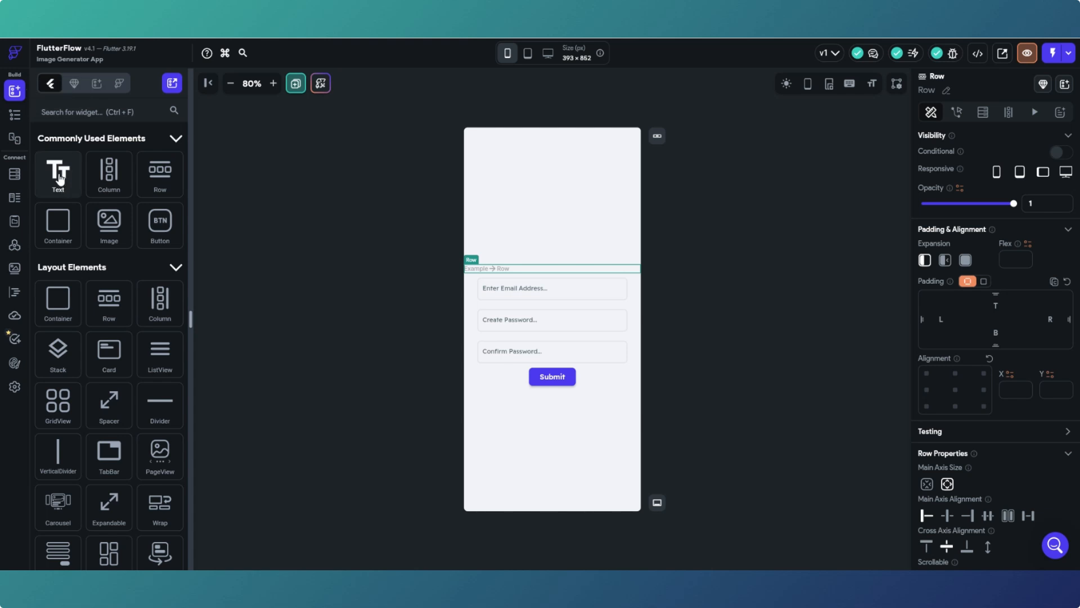
- Put a Text in the new Row, centre it, and change its text to Register
{"action": "left_click_drag", "start_coordinate": [59, 179], "coordinate": [495, 273]}
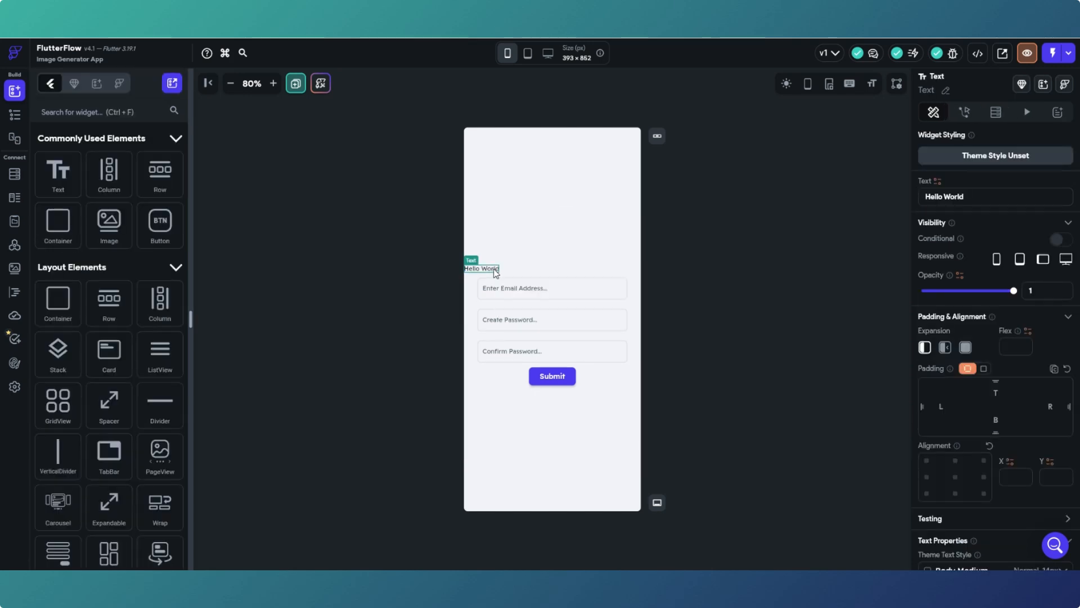
{"action": "left_click", "coordinate": [515, 269]}
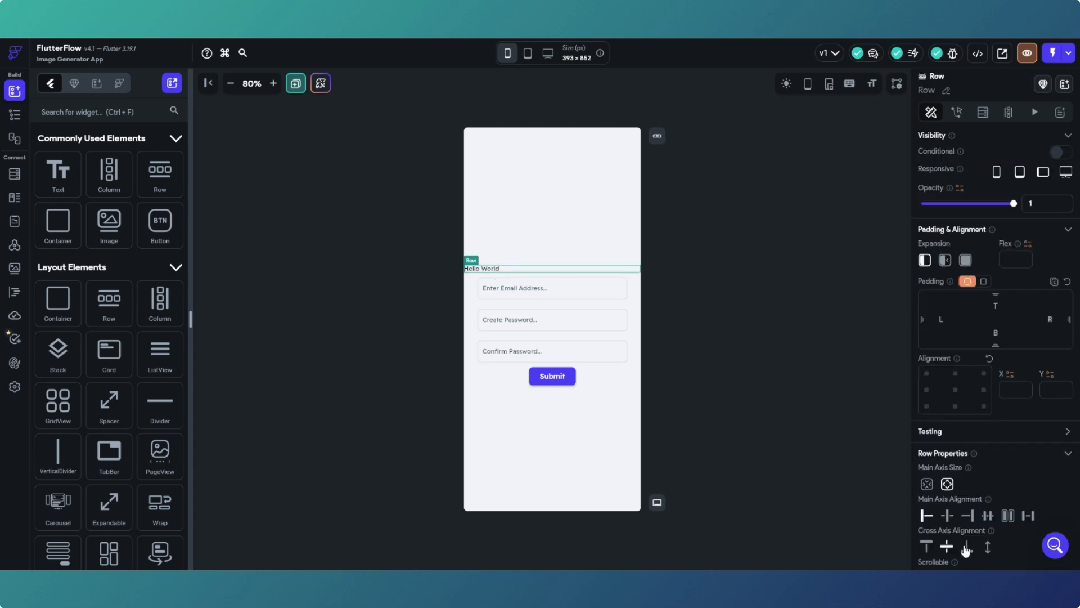
{"action": "left_click", "coordinate": [949, 516]}
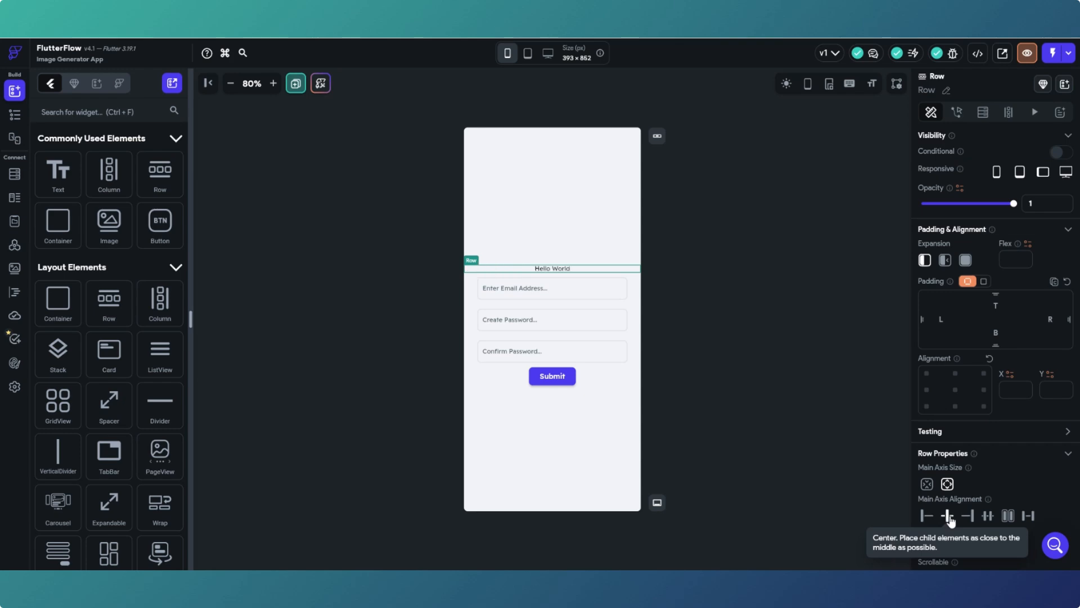
{"action": "left_click", "coordinate": [560, 269]}
{"action": "left_click_drag", "start_coordinate": [969, 197], "coordinate": [919, 197]}
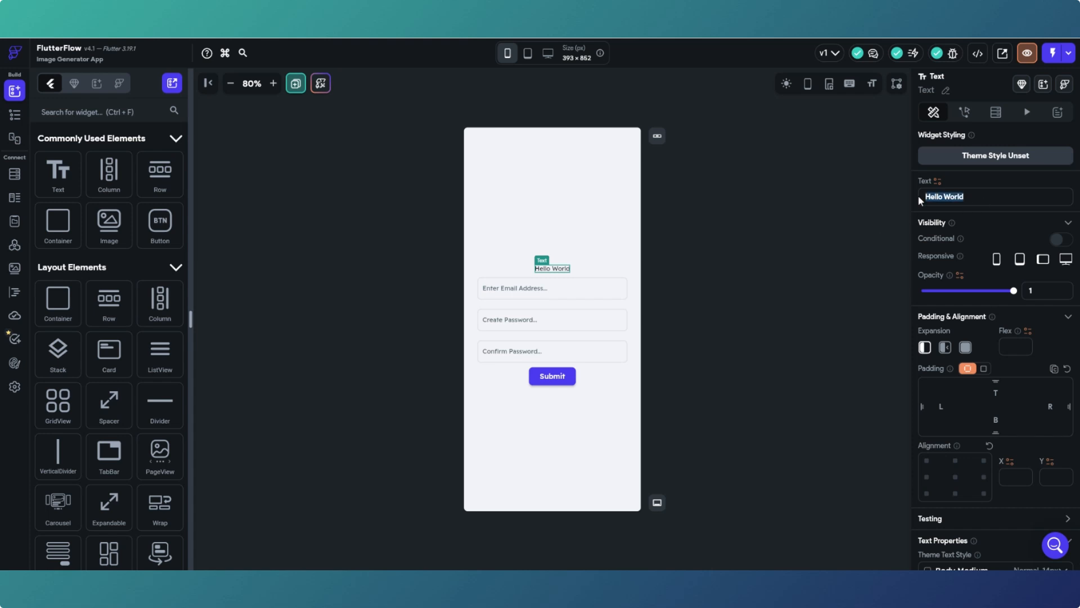
{"action": "type", "text": "Register"}
{"action": "left_click", "coordinate": [680, 260]}
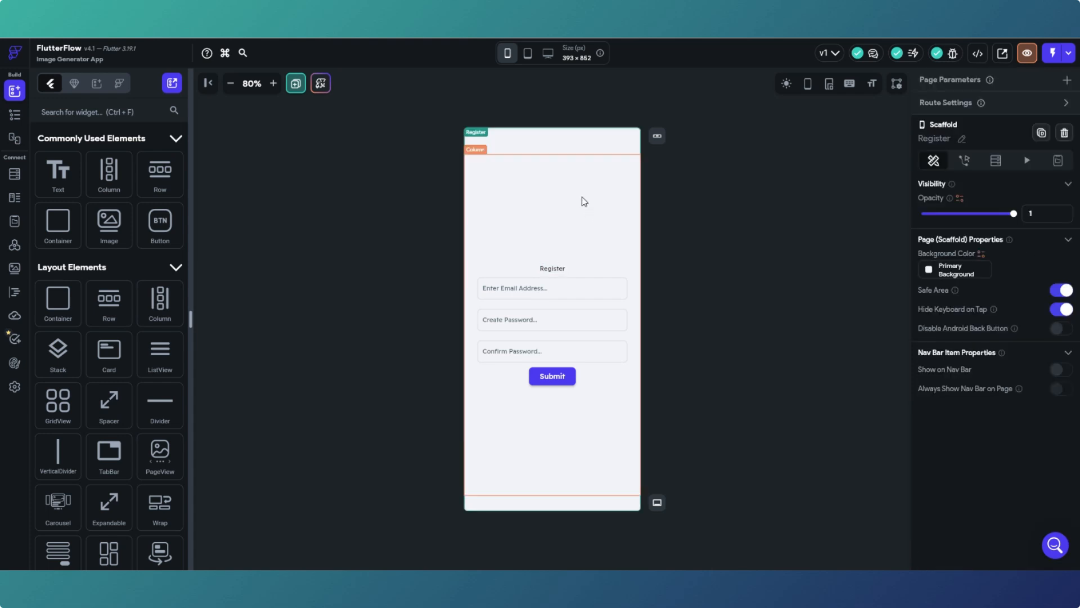
- Set the Register heading's font size to 16
{"action": "left_click", "coordinate": [560, 268]}
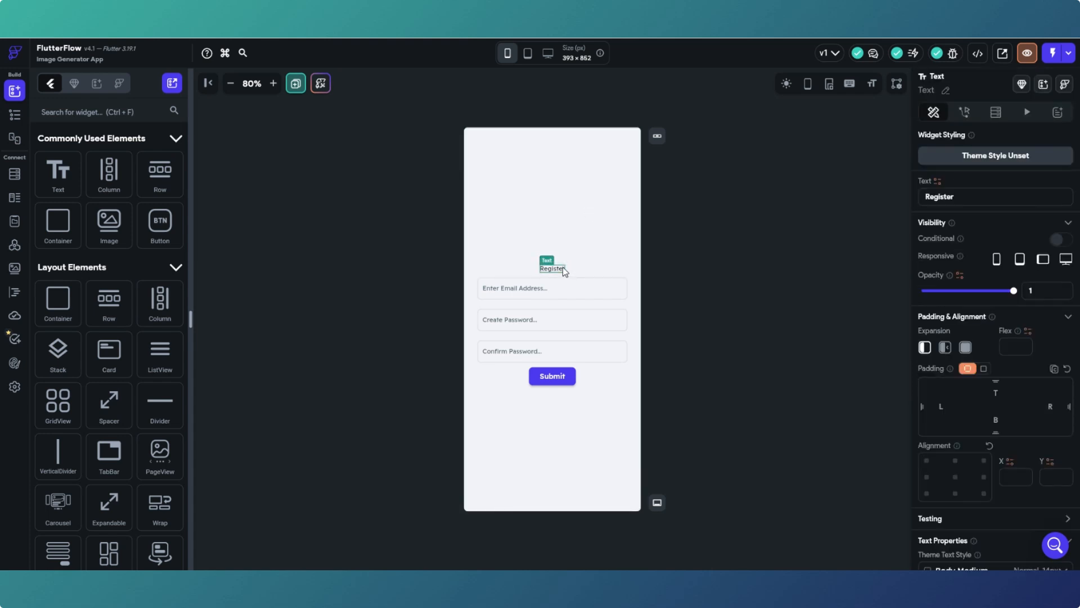
{"action": "scroll", "coordinate": [984, 384], "scroll_direction": "down", "scroll_amount": 3}
{"action": "scroll", "coordinate": [977, 362], "scroll_direction": "up", "scroll_amount": 2}
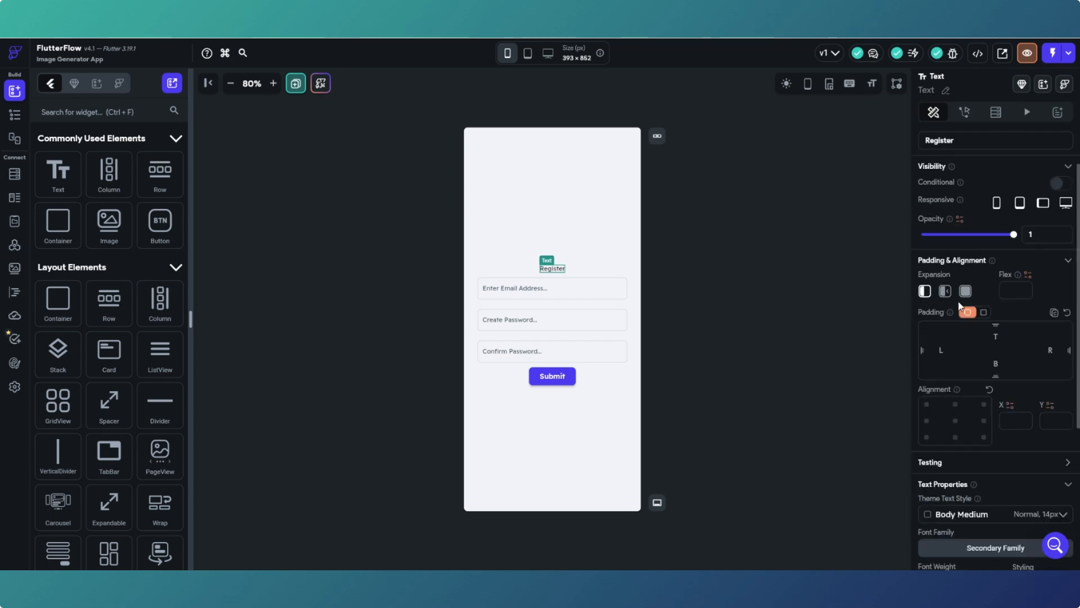
{"action": "scroll", "coordinate": [955, 219], "scroll_direction": "down", "scroll_amount": 4}
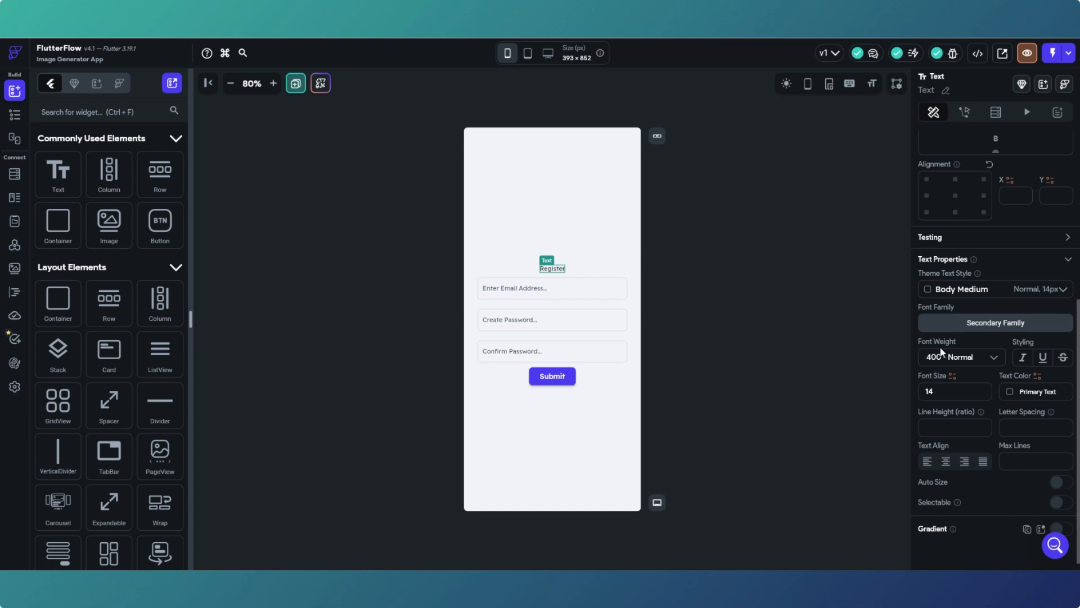
{"action": "double_click", "coordinate": [925, 391]}
{"action": "type", "text": "16"}
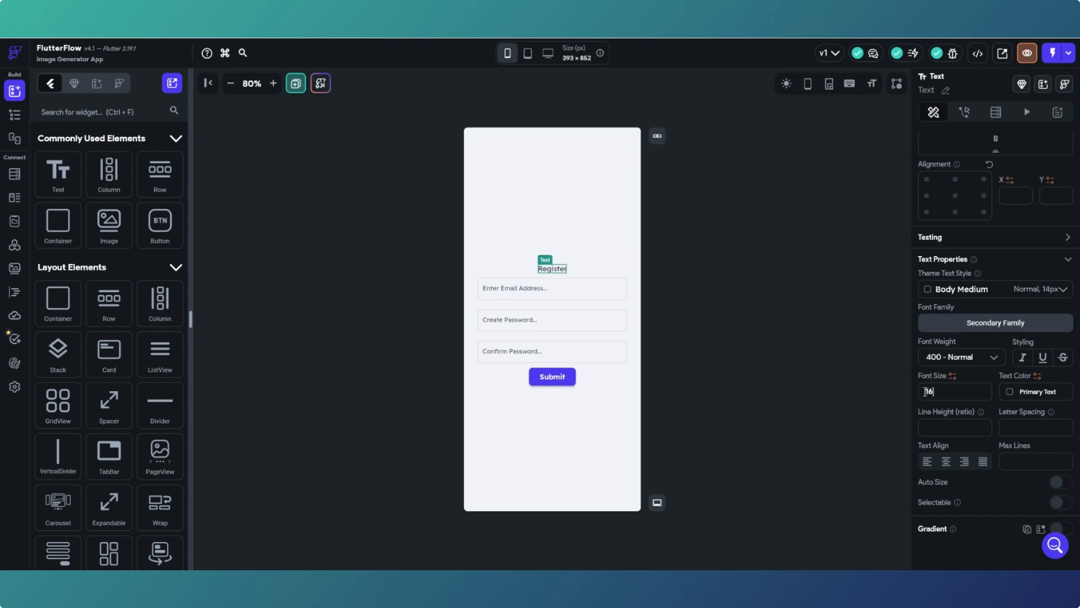
{"action": "left_click", "coordinate": [782, 301]}
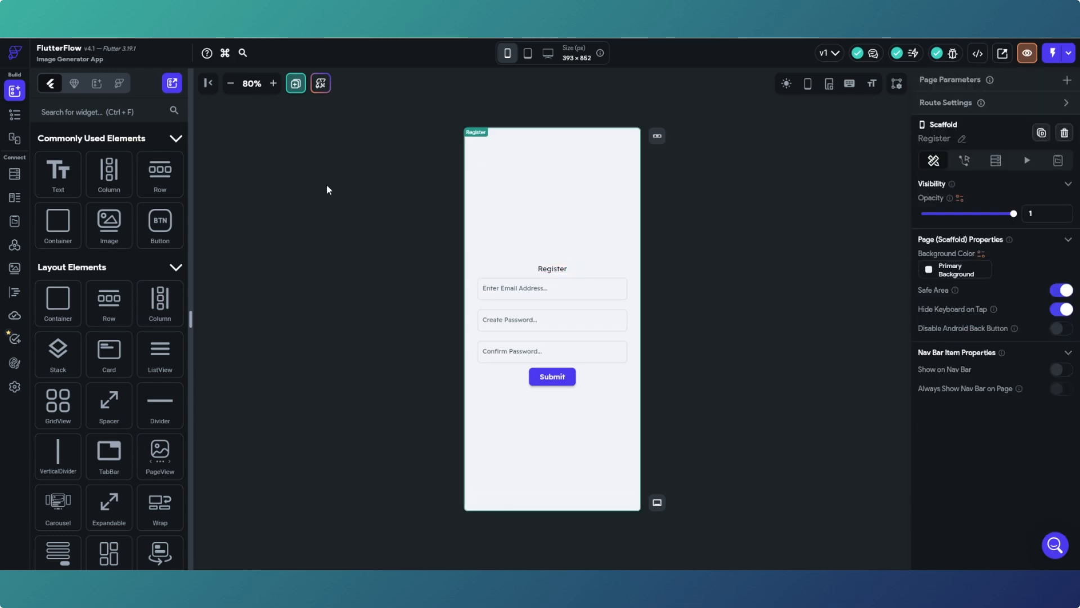
{"action": "left_click", "coordinate": [13, 116]}
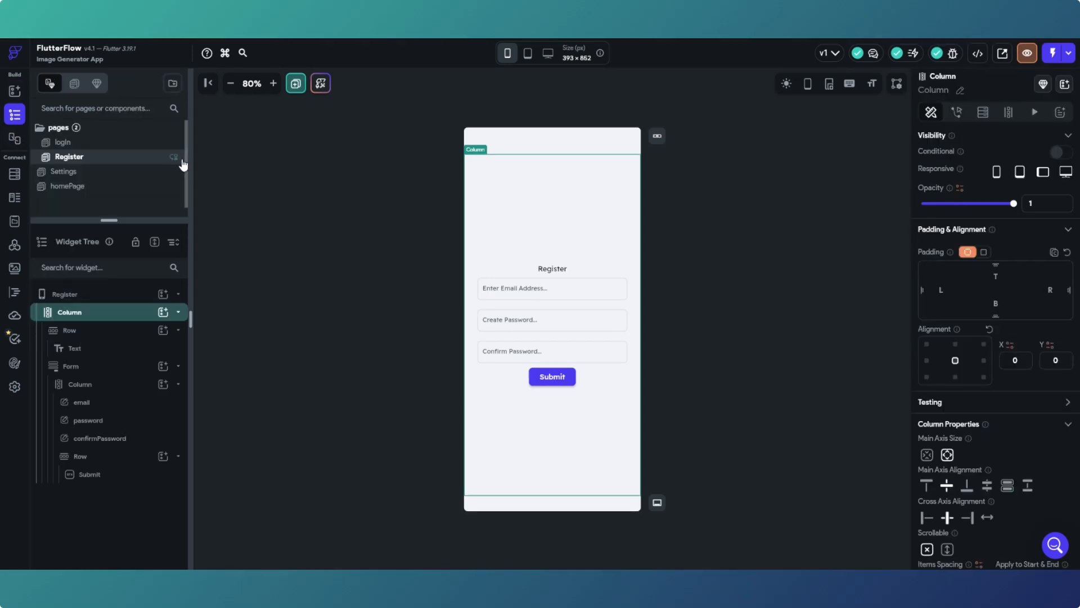
{"action": "left_click", "coordinate": [15, 90]}
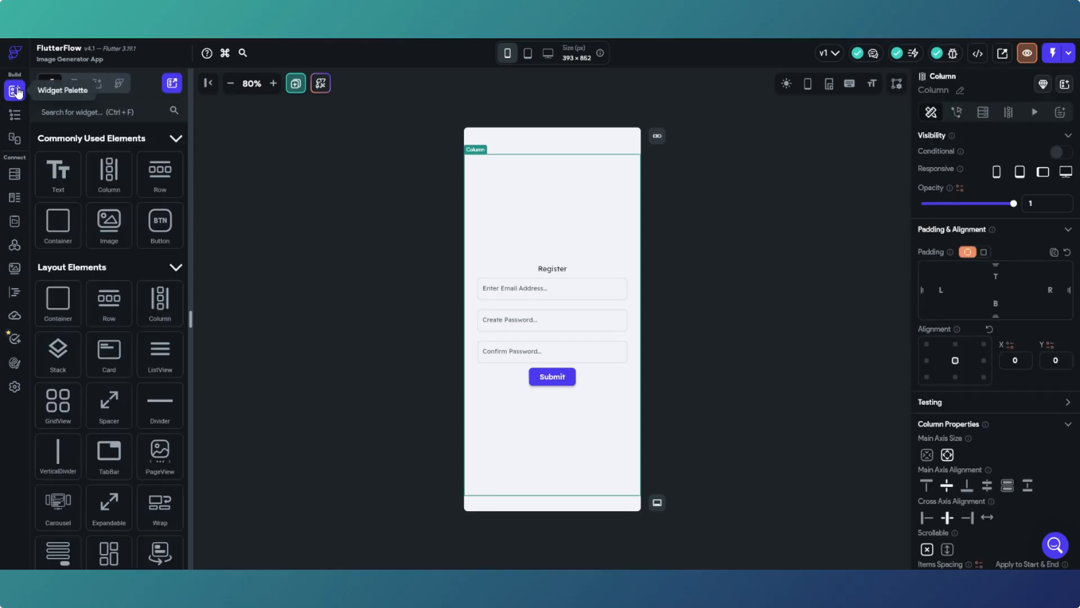
- Add a Row above Register containing a Text that reads 'The AI Artist'
{"action": "left_click_drag", "start_coordinate": [157, 178], "coordinate": [521, 256]}
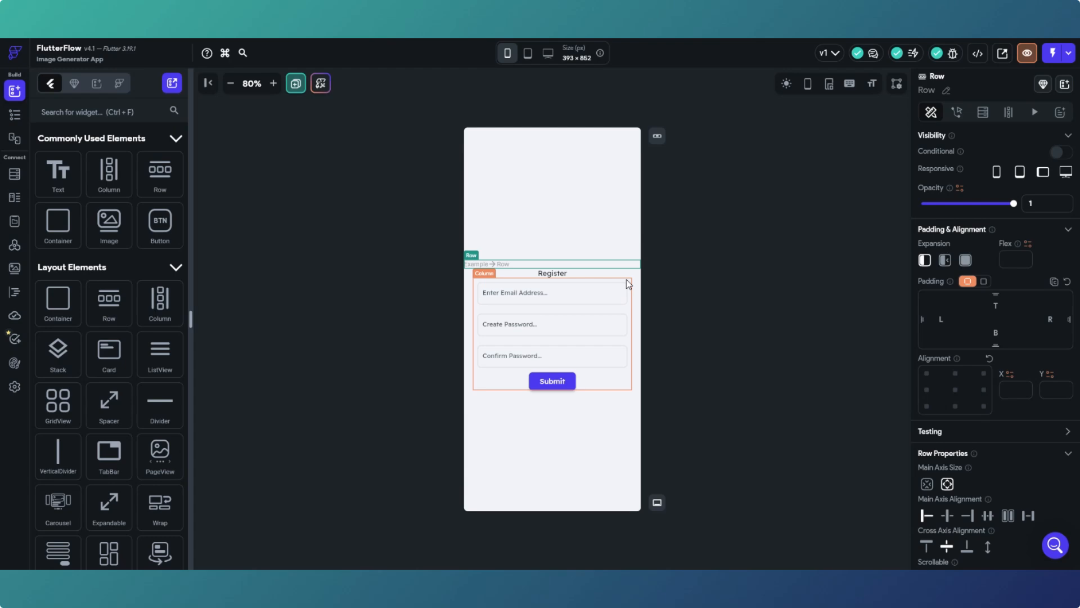
{"action": "left_click", "coordinate": [15, 114]}
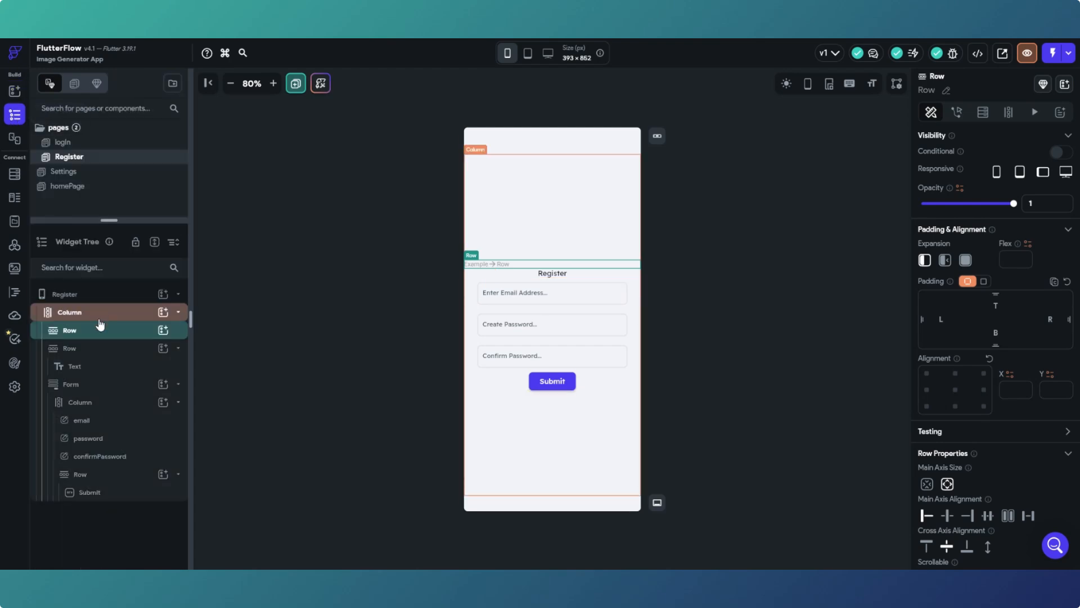
{"action": "left_click", "coordinate": [14, 92]}
{"action": "left_click_drag", "start_coordinate": [51, 176], "coordinate": [491, 270]}
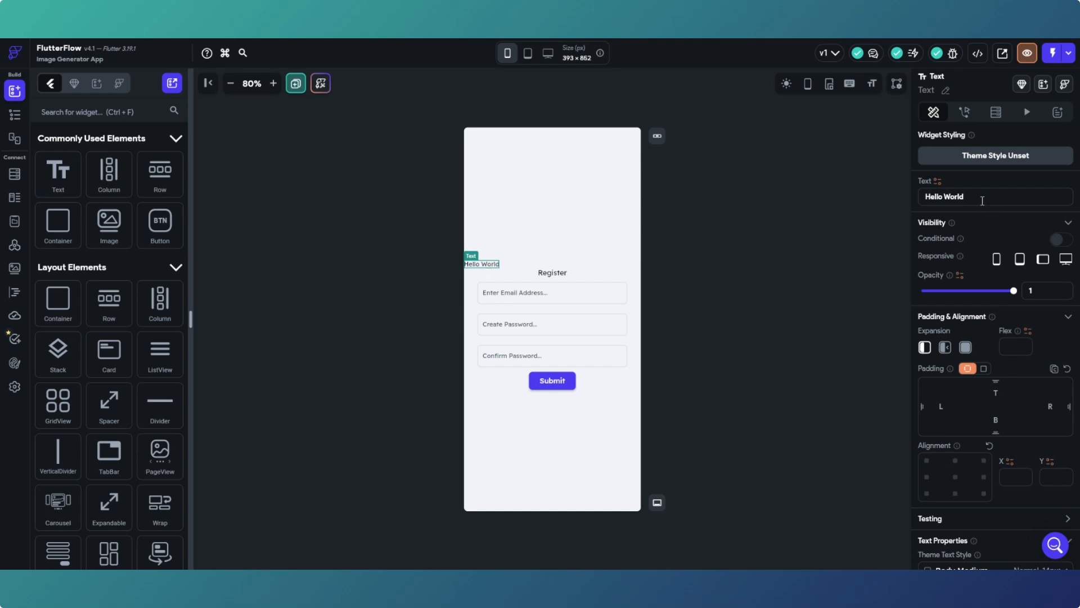
{"action": "left_click_drag", "start_coordinate": [978, 198], "coordinate": [939, 203]}
{"action": "type", "text": "The AI Artist"}
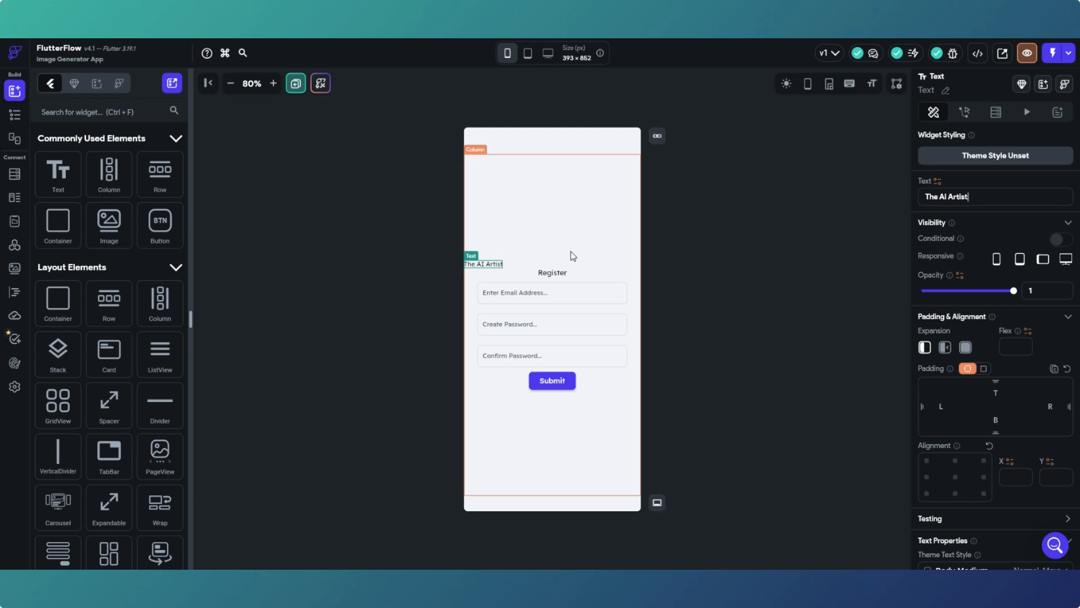
{"action": "left_click", "coordinate": [556, 261]}
- Centre 'The AI Artist' in its row and set its font size to 26
{"action": "left_click", "coordinate": [557, 268]}
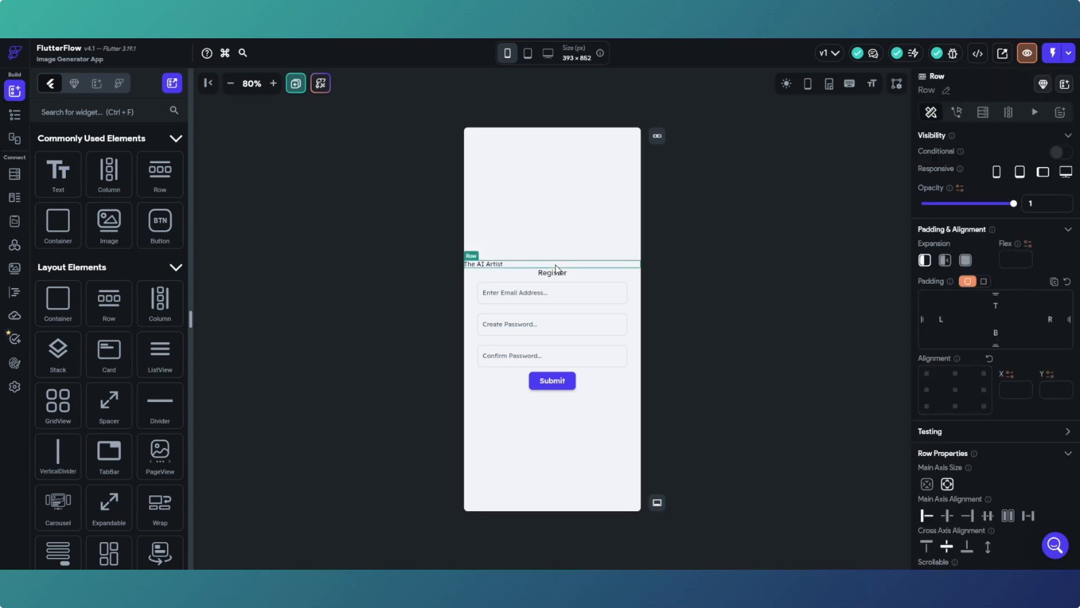
{"action": "left_click", "coordinate": [947, 515]}
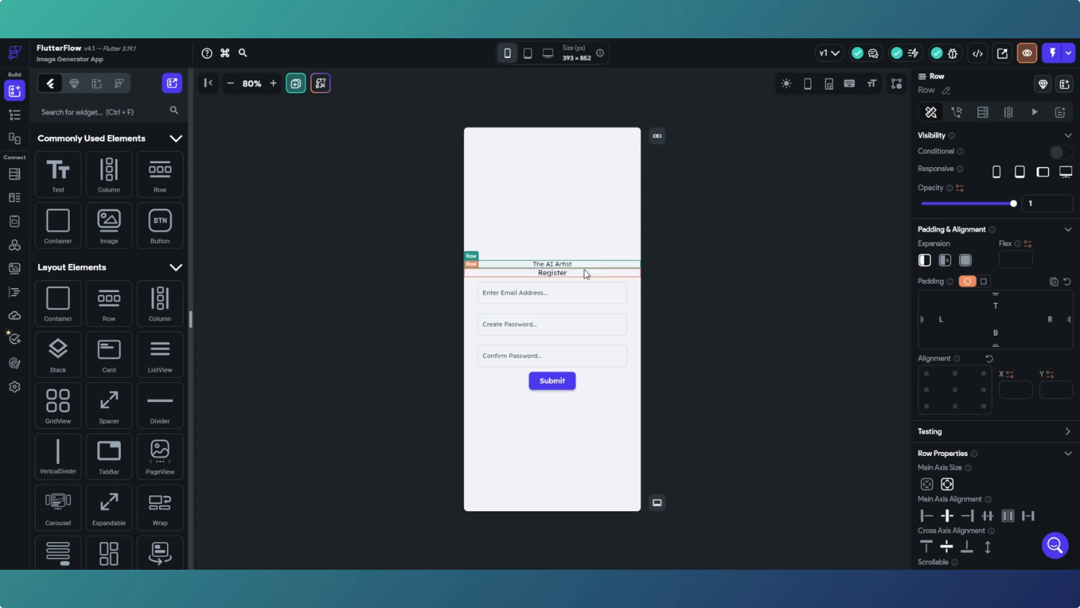
{"action": "left_click", "coordinate": [561, 269]}
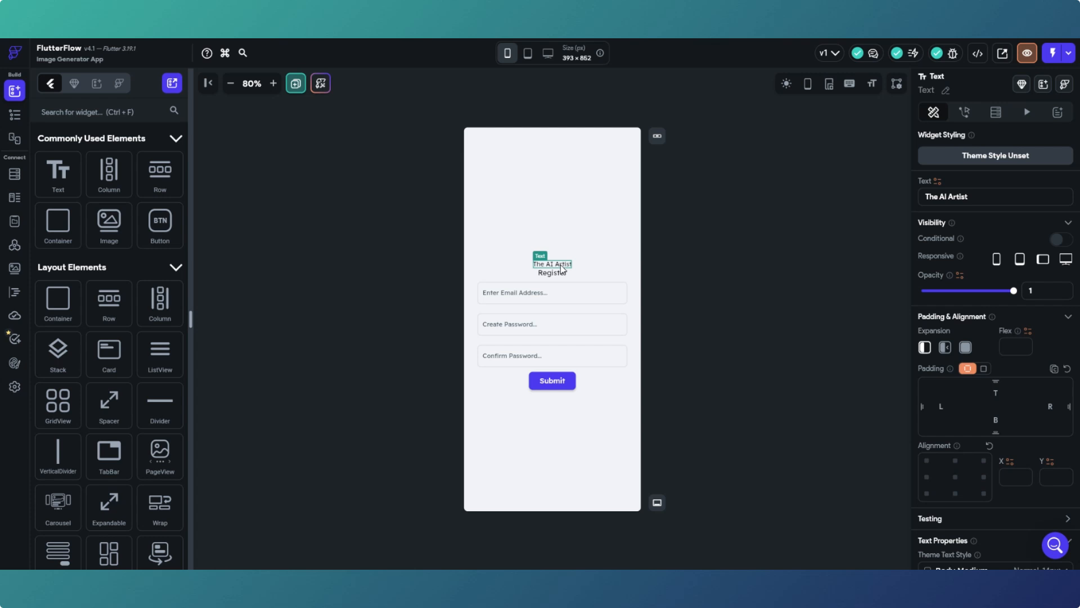
{"action": "scroll", "coordinate": [951, 432], "scroll_direction": "down", "scroll_amount": 3}
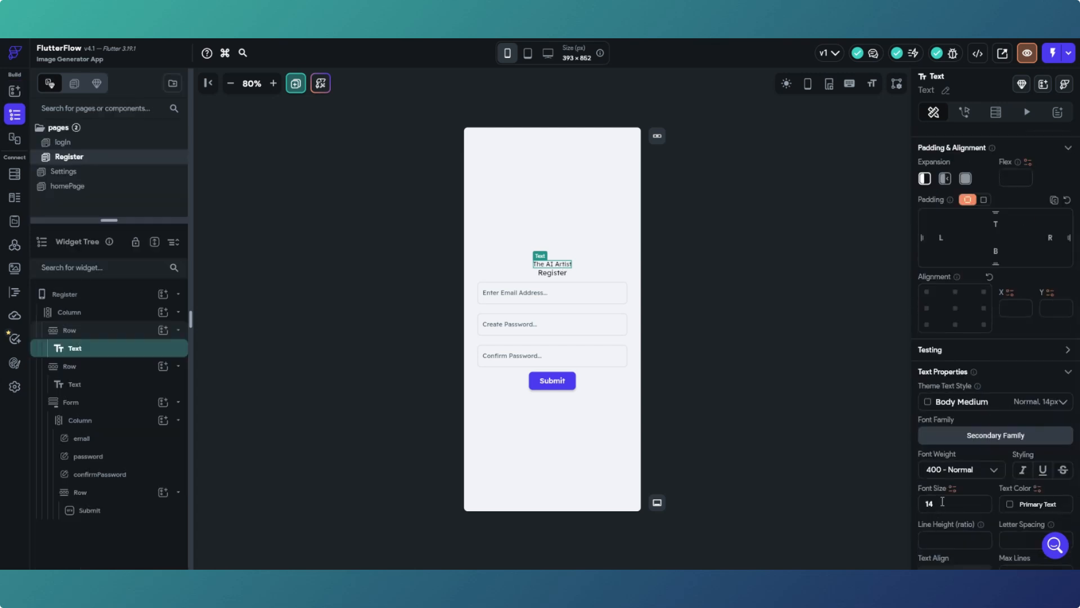
{"action": "double_click", "coordinate": [926, 502]}
{"action": "type", "text": "26"}
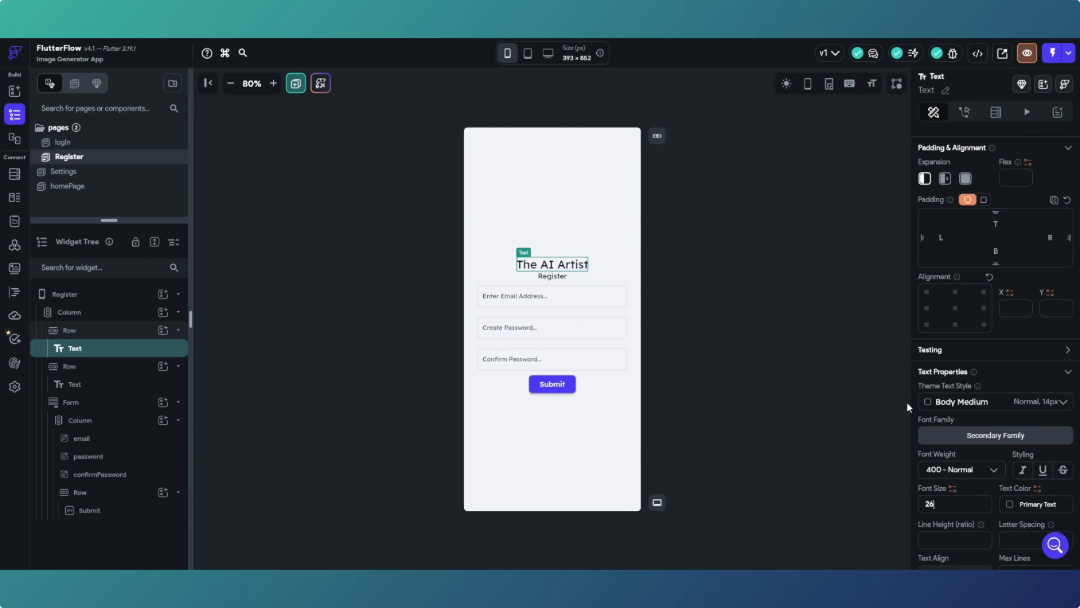
- Set the title's text colour to the Primary theme purple
{"action": "left_click", "coordinate": [1021, 503]}
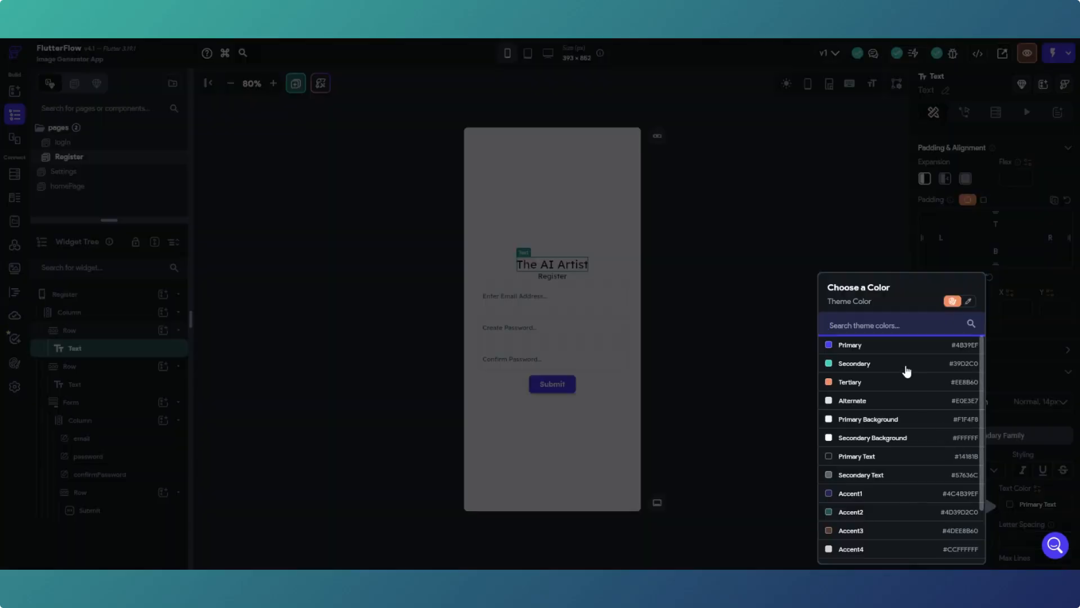
{"action": "left_click", "coordinate": [861, 349]}
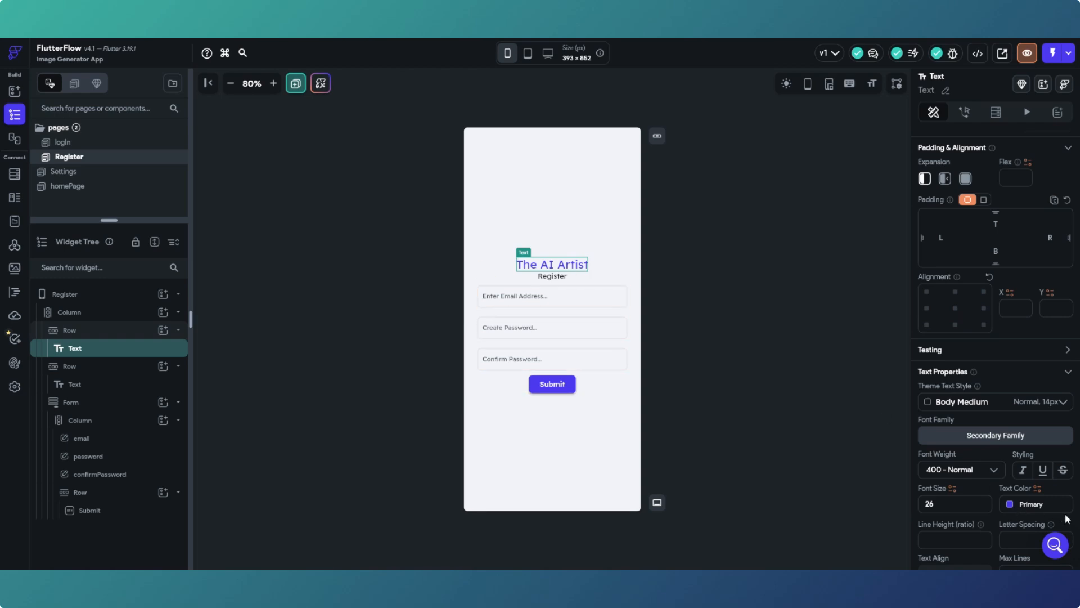
{"action": "left_click", "coordinate": [1010, 503]}
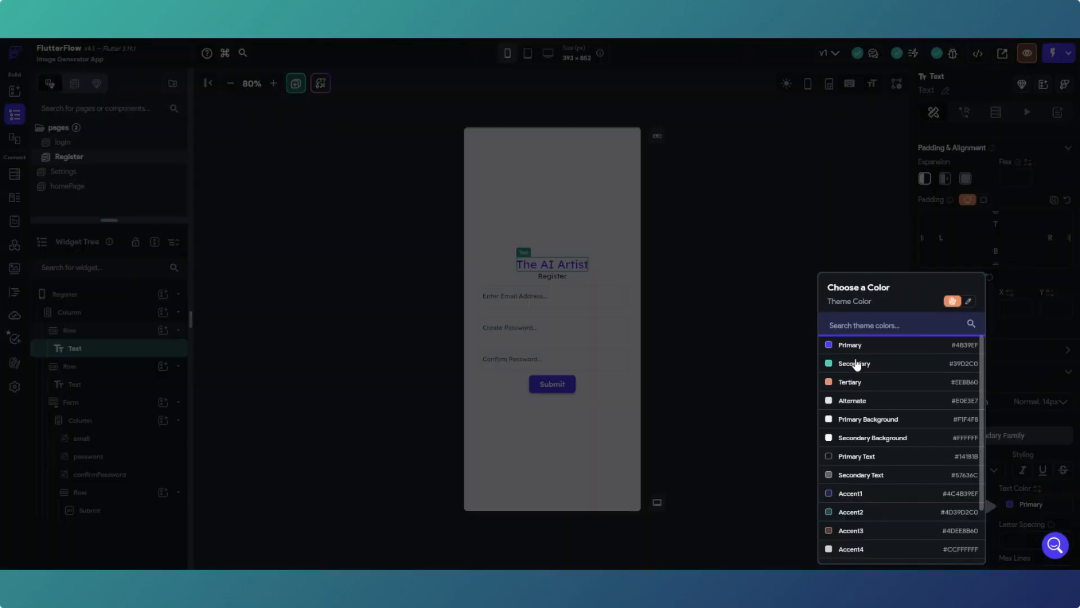
{"action": "left_click", "coordinate": [968, 302]}
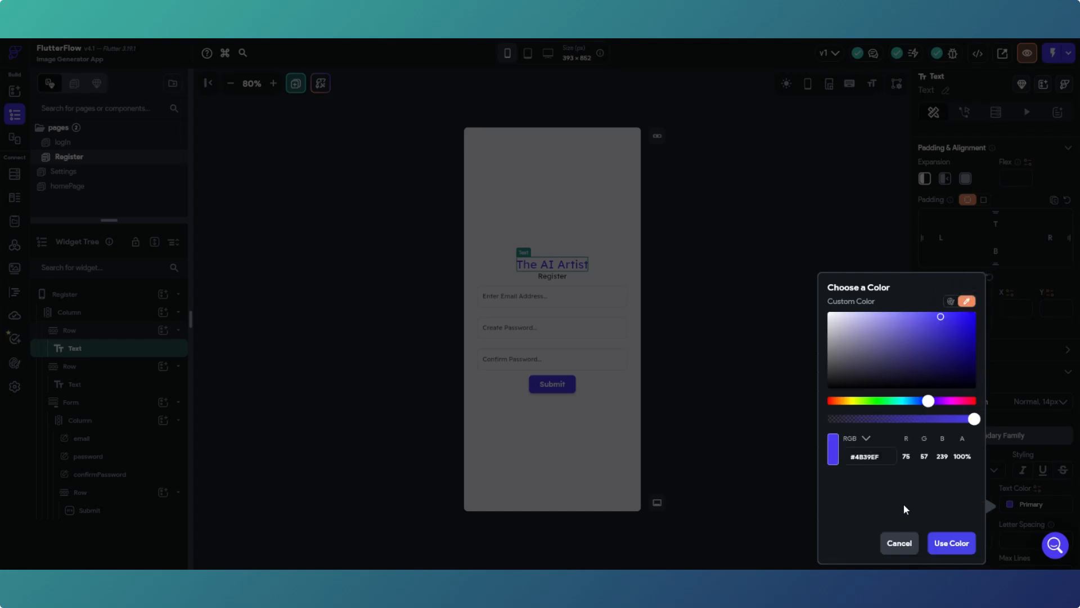
{"action": "left_click", "coordinate": [900, 544]}
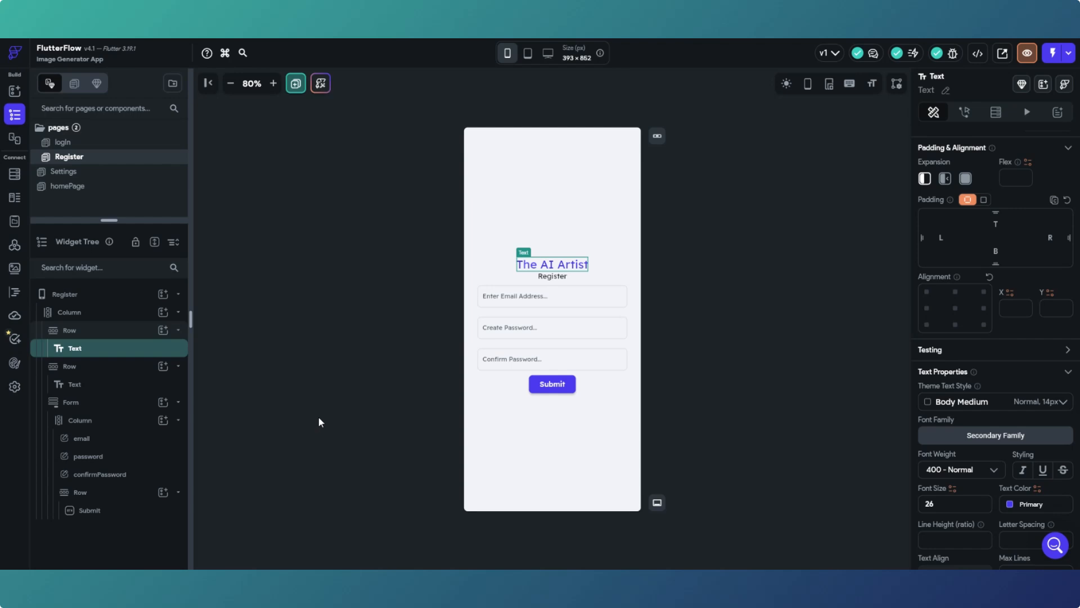
{"action": "left_click", "coordinate": [1010, 503]}
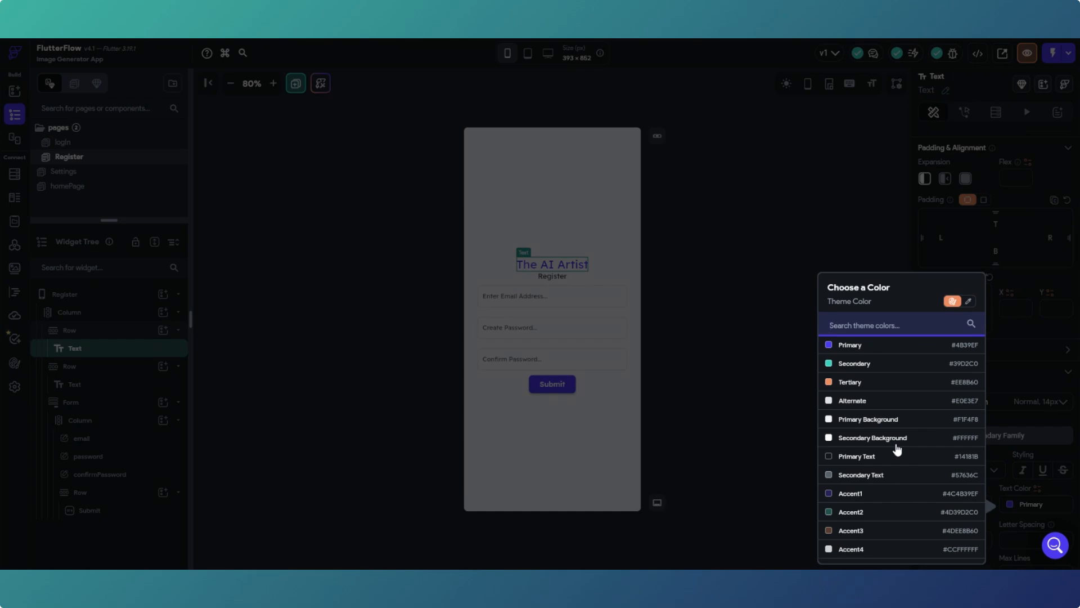
{"action": "left_click", "coordinate": [773, 384]}
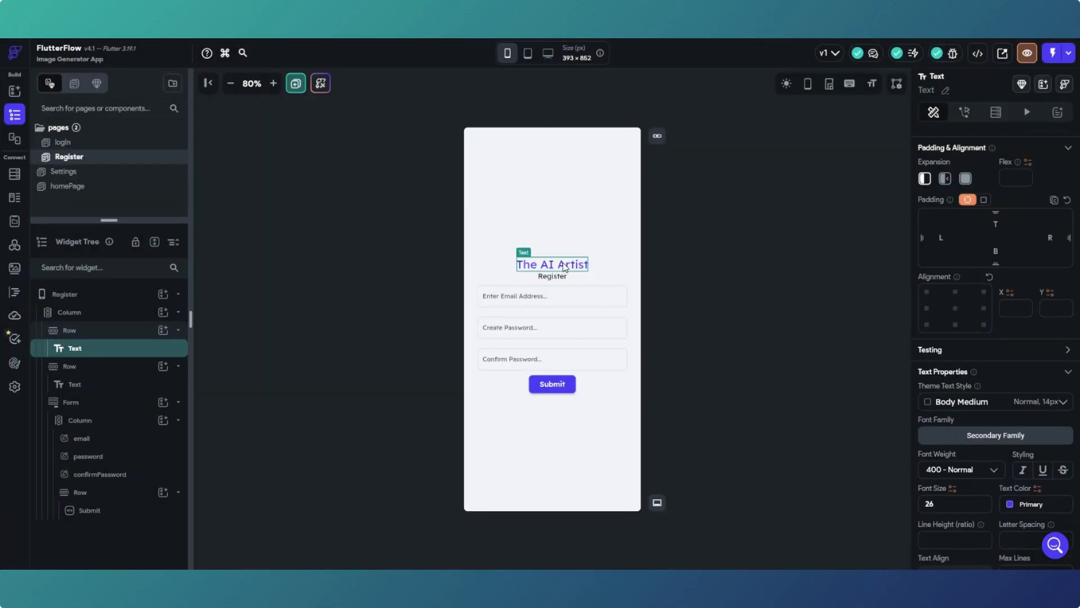
- Add an Icon to the title row with size 26 and Primary colour
{"action": "left_click", "coordinate": [15, 91]}
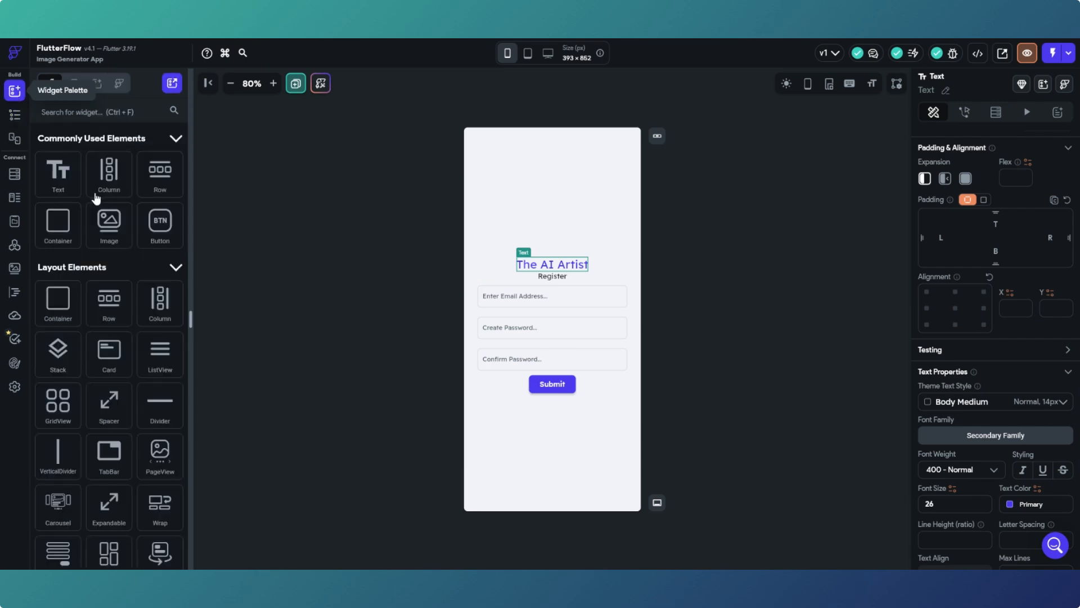
{"action": "scroll", "coordinate": [106, 207], "scroll_direction": "down", "scroll_amount": 3}
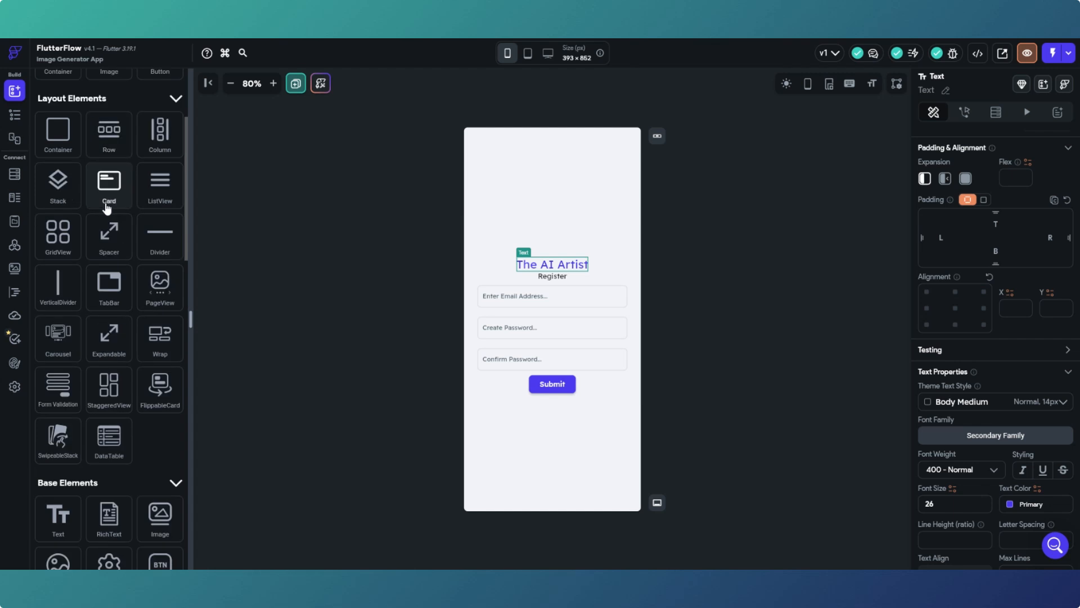
{"action": "scroll", "coordinate": [106, 208], "scroll_direction": "down", "scroll_amount": 1}
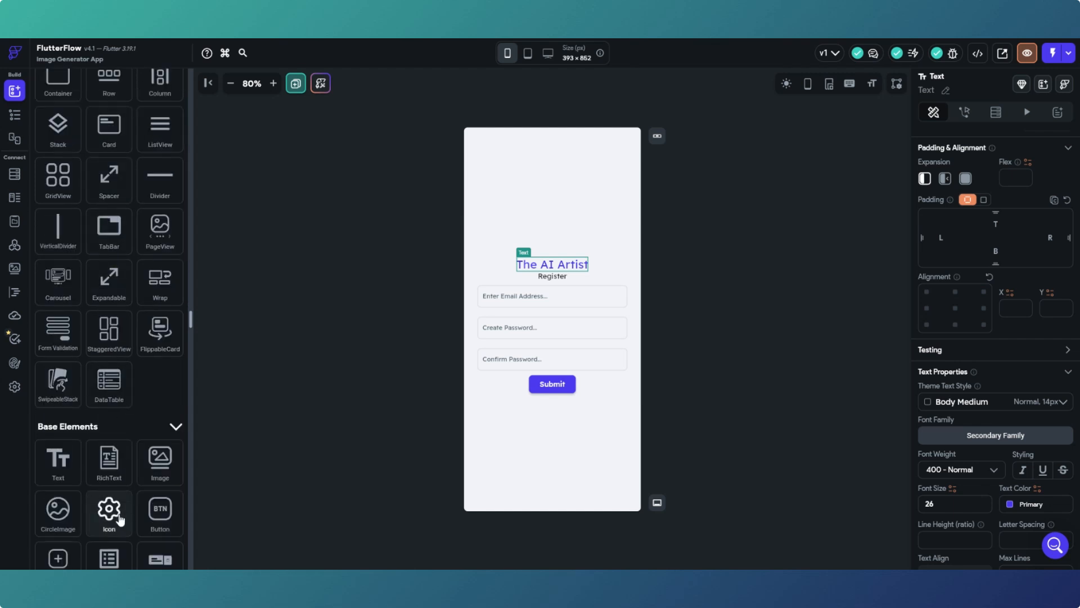
{"action": "left_click_drag", "start_coordinate": [120, 520], "coordinate": [513, 269]}
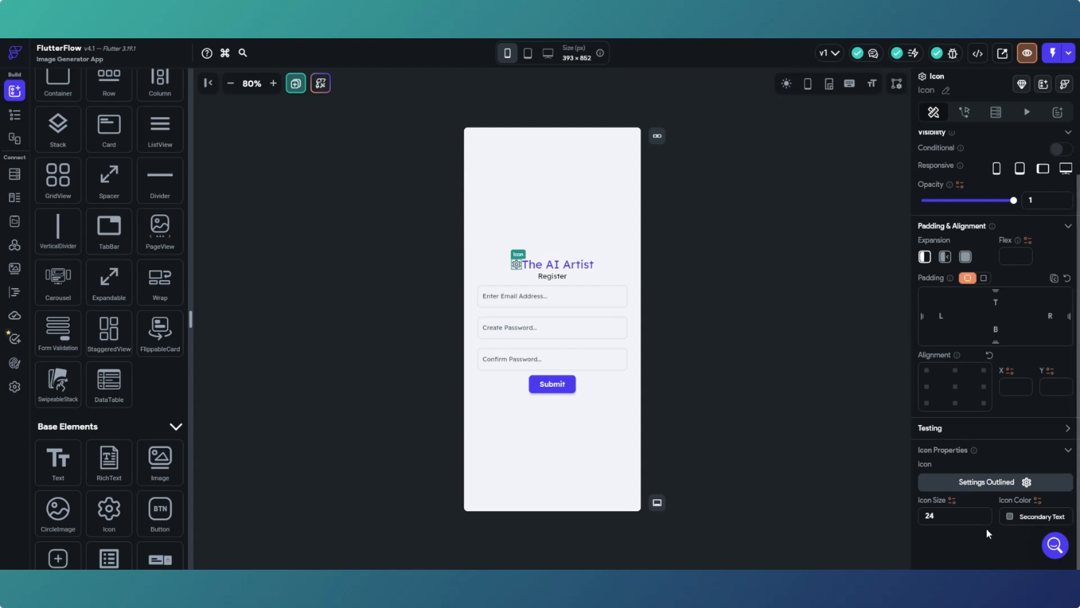
{"action": "left_click_drag", "start_coordinate": [945, 516], "coordinate": [924, 516]}
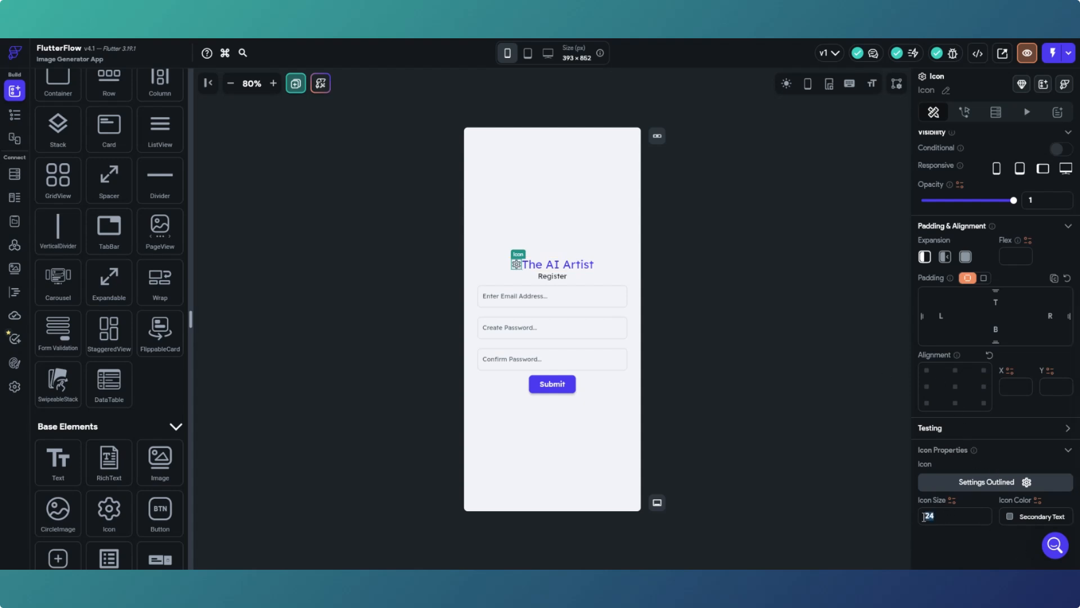
{"action": "type", "text": "26"}
{"action": "left_click", "coordinate": [1012, 516]}
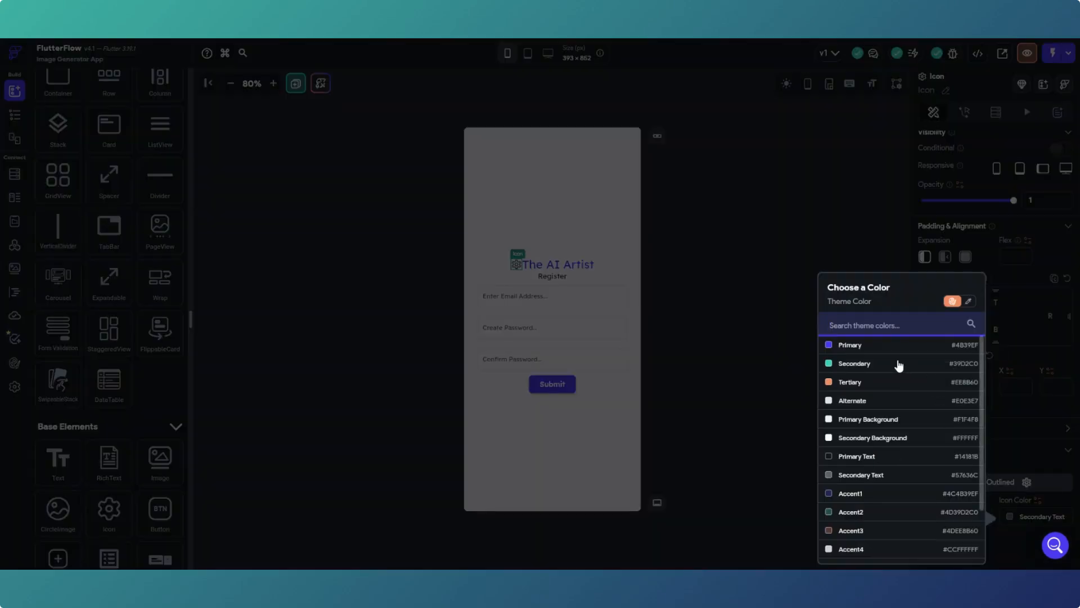
{"action": "left_click", "coordinate": [850, 345]}
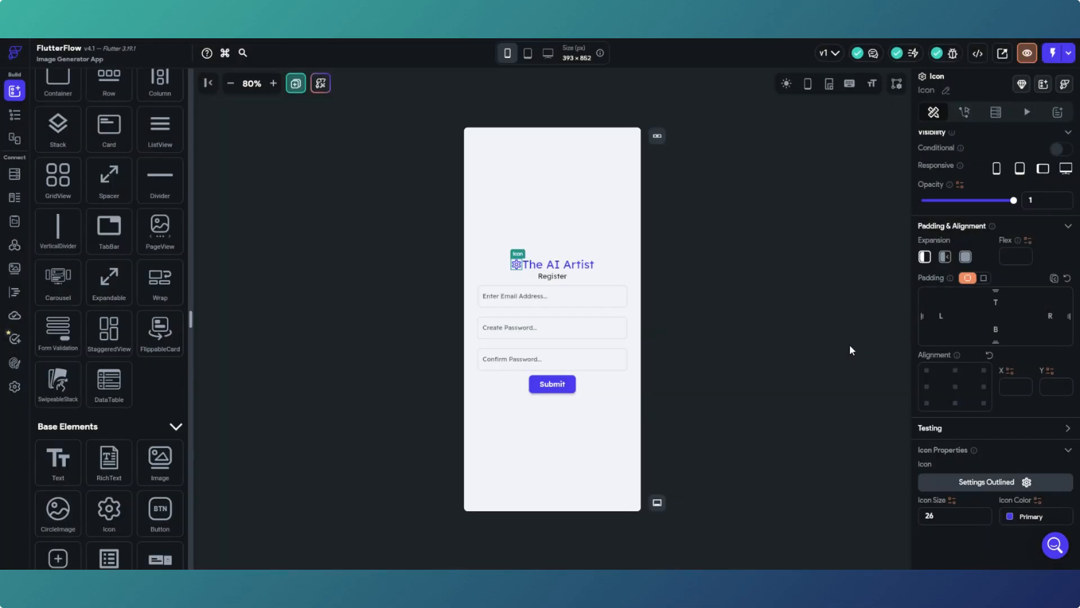
- Replace the default gear icon with the FontAwesome crow icon
{"action": "left_click", "coordinate": [1002, 483]}
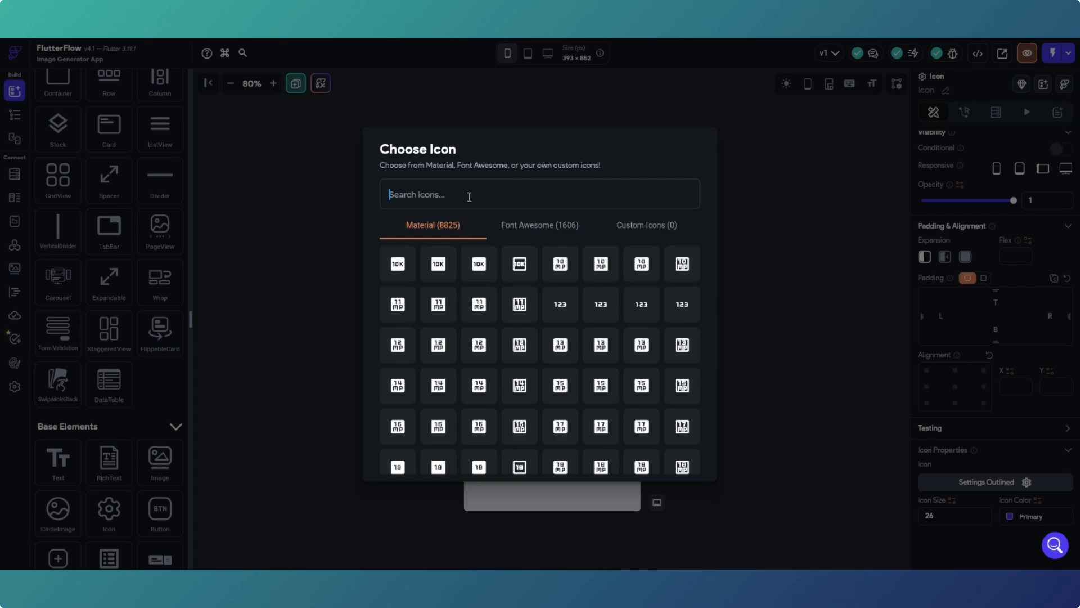
{"action": "type", "text": "d"}
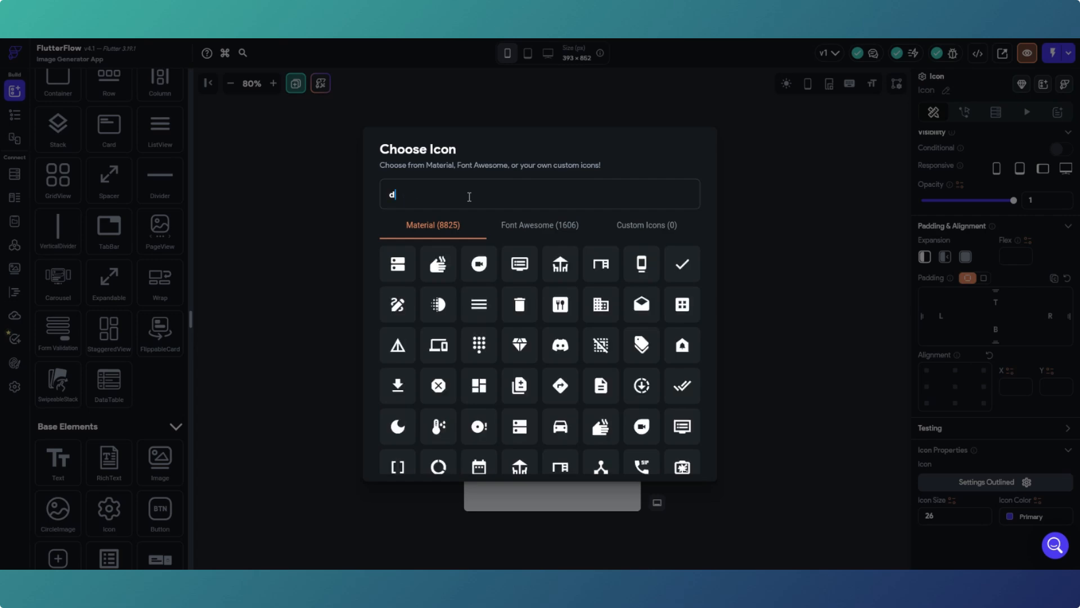
{"action": "type", "text": "raw"}
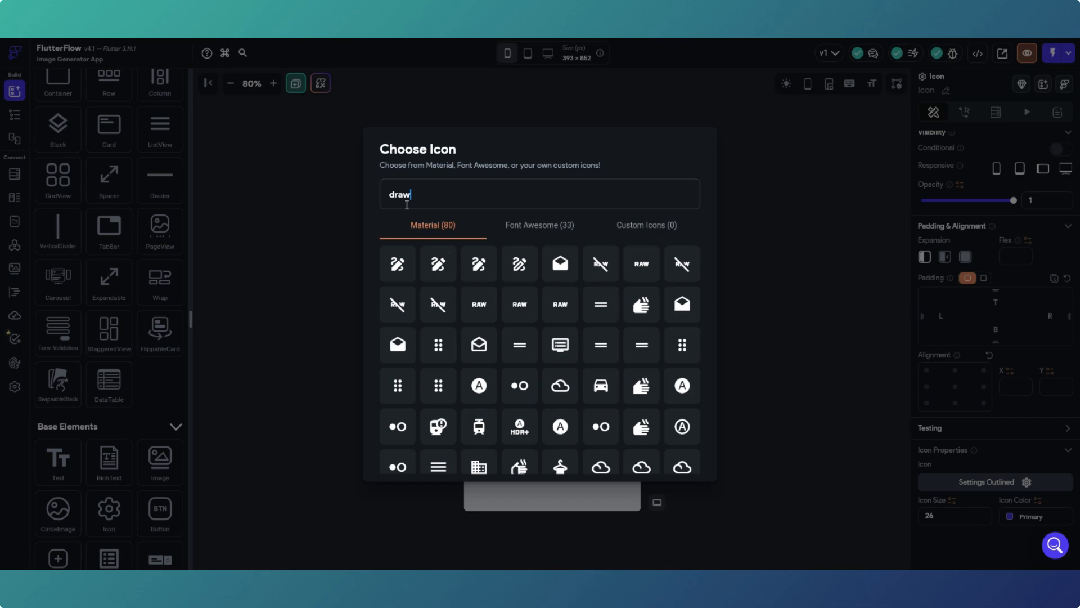
{"action": "left_click", "coordinate": [530, 228]}
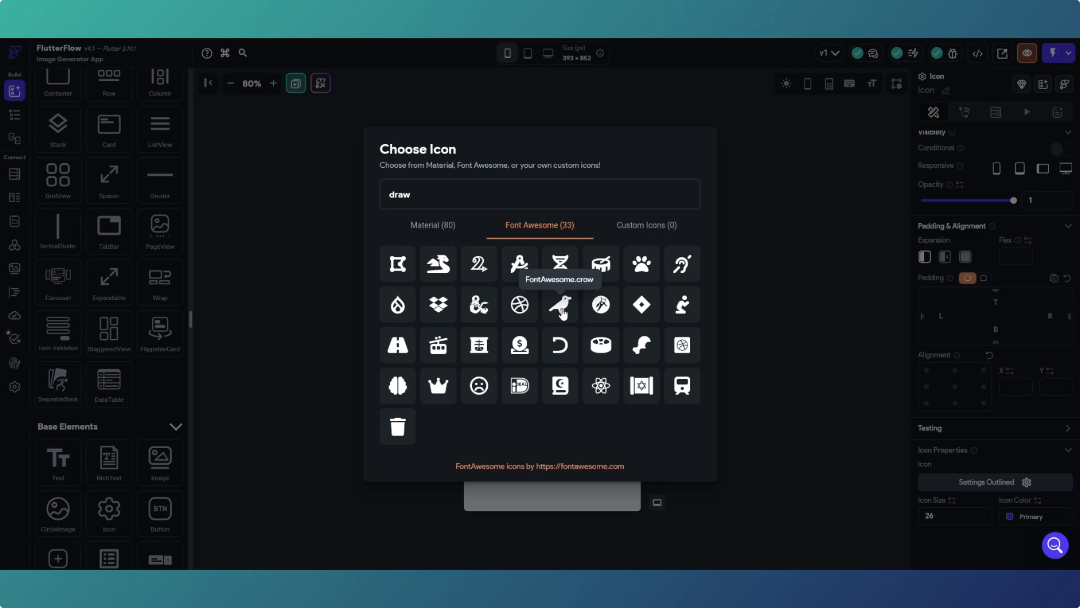
{"action": "left_click", "coordinate": [561, 307]}
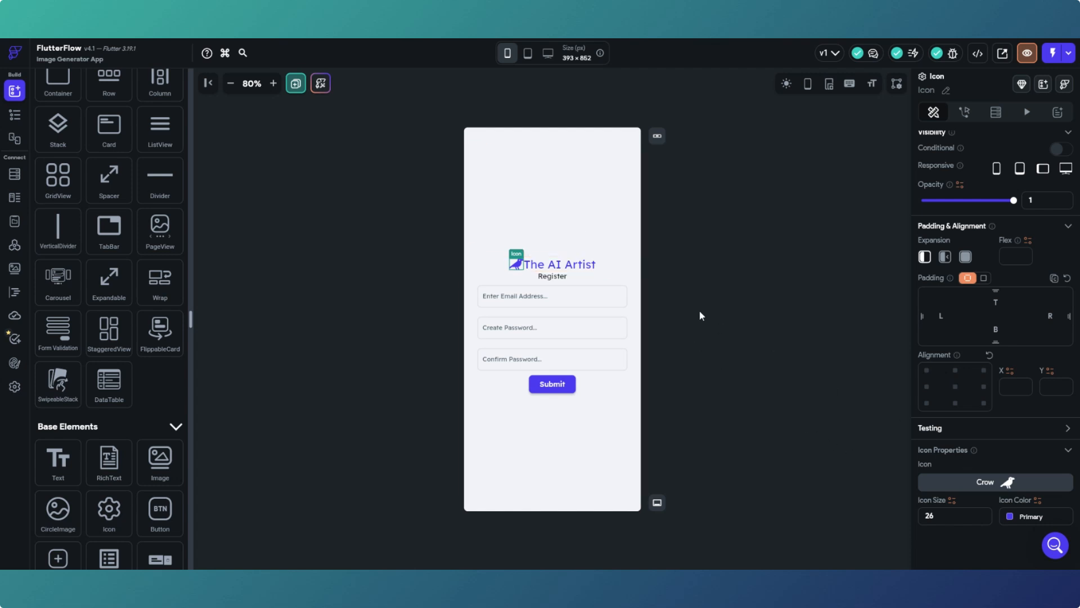
{"action": "left_click", "coordinate": [619, 242]}
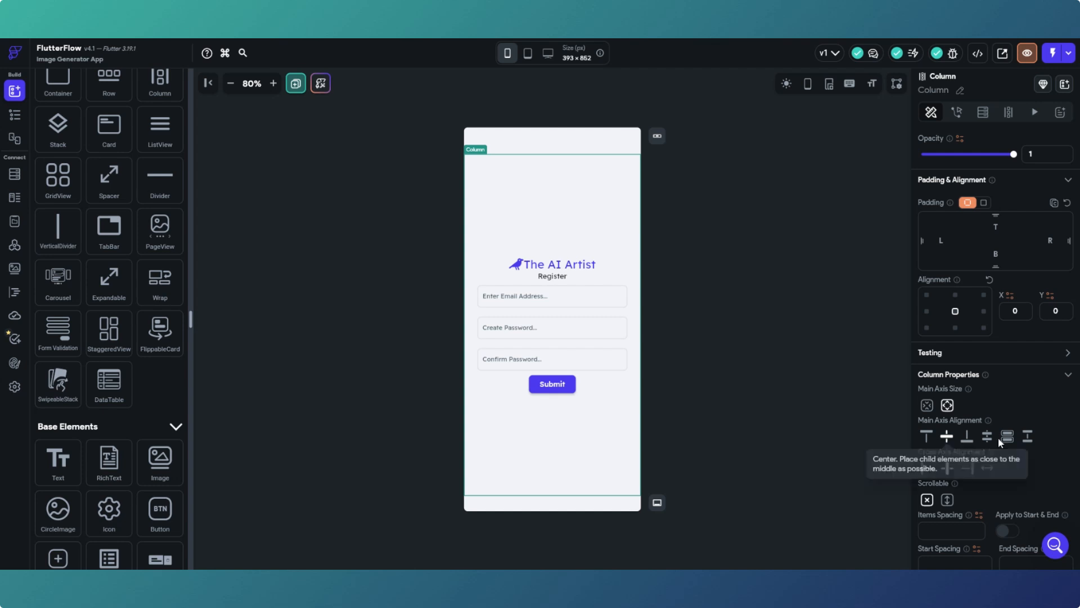
{"action": "left_click", "coordinate": [1028, 438]}
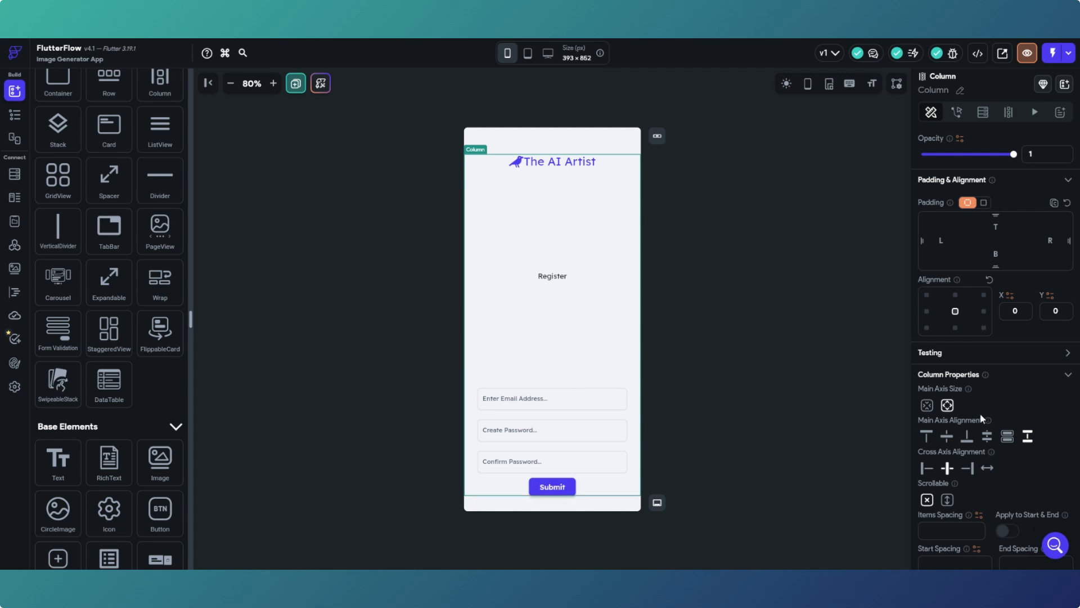
{"action": "left_click", "coordinate": [1007, 437]}
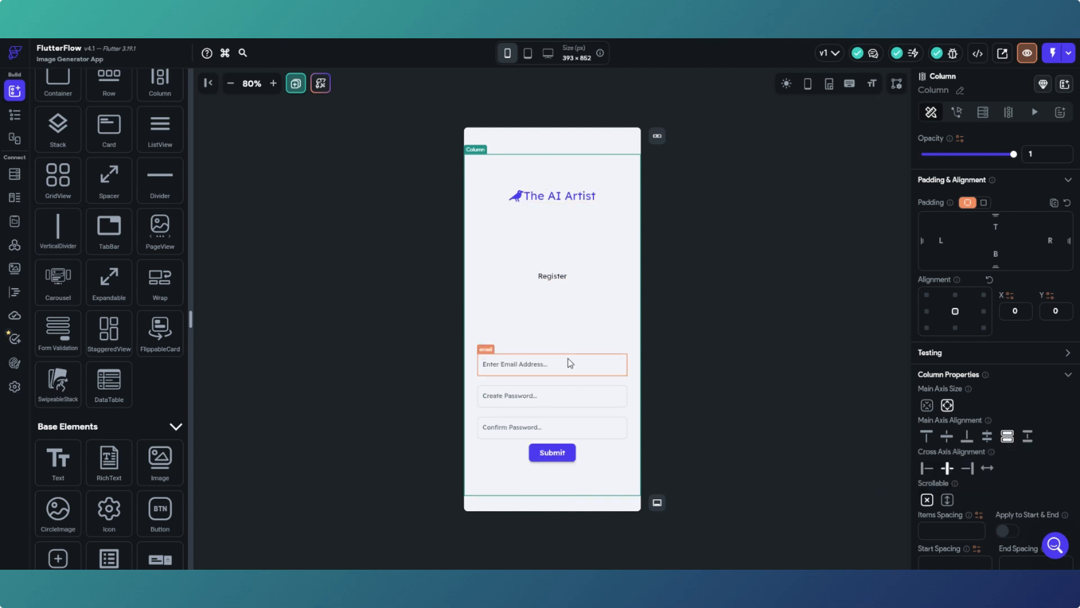
{"action": "left_click", "coordinate": [987, 437]}
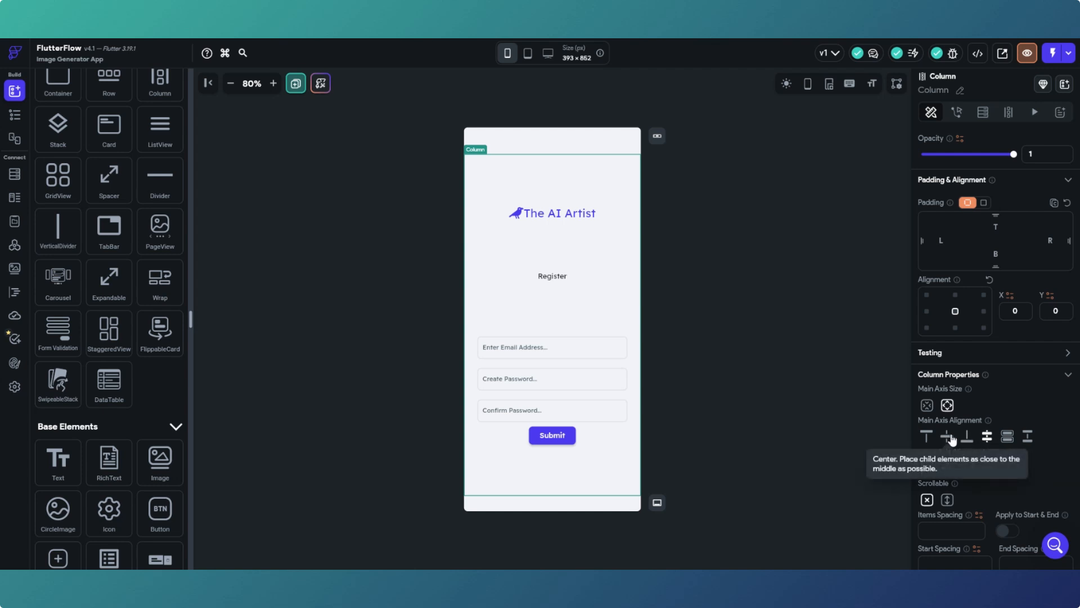
{"action": "left_click", "coordinate": [951, 439]}
- Set the crow-and-title row's bottom padding to 100
{"action": "left_click", "coordinate": [627, 264]}
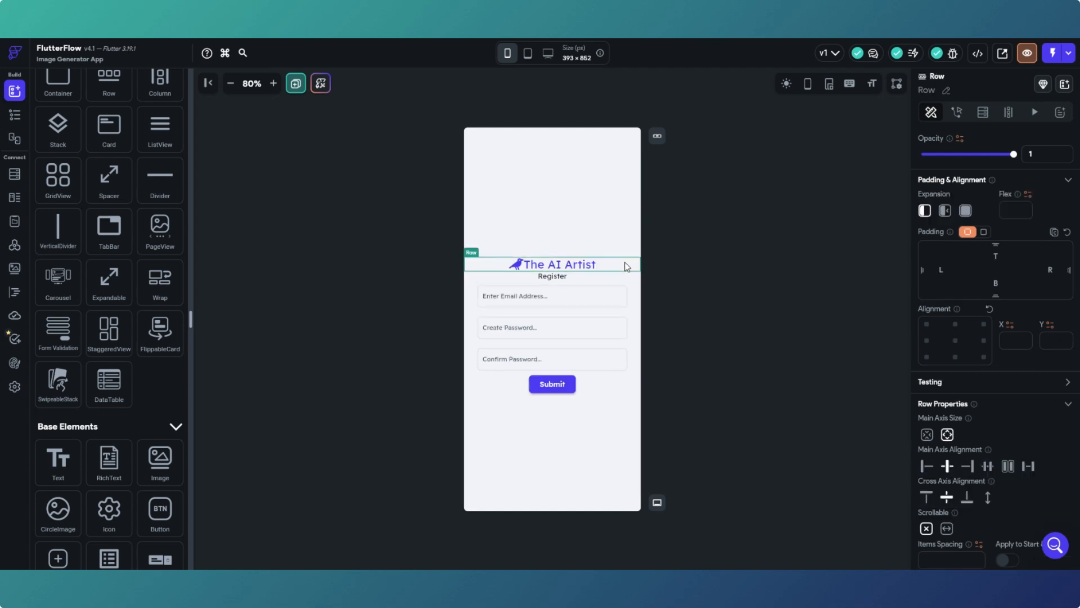
{"action": "left_click", "coordinate": [999, 281]}
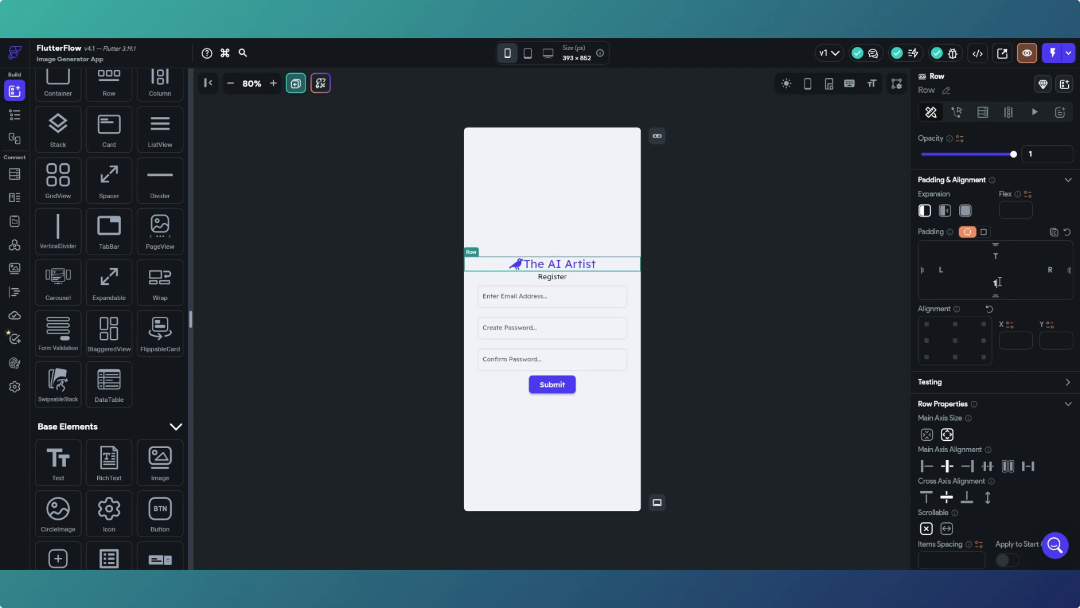
{"action": "type", "text": "100"}
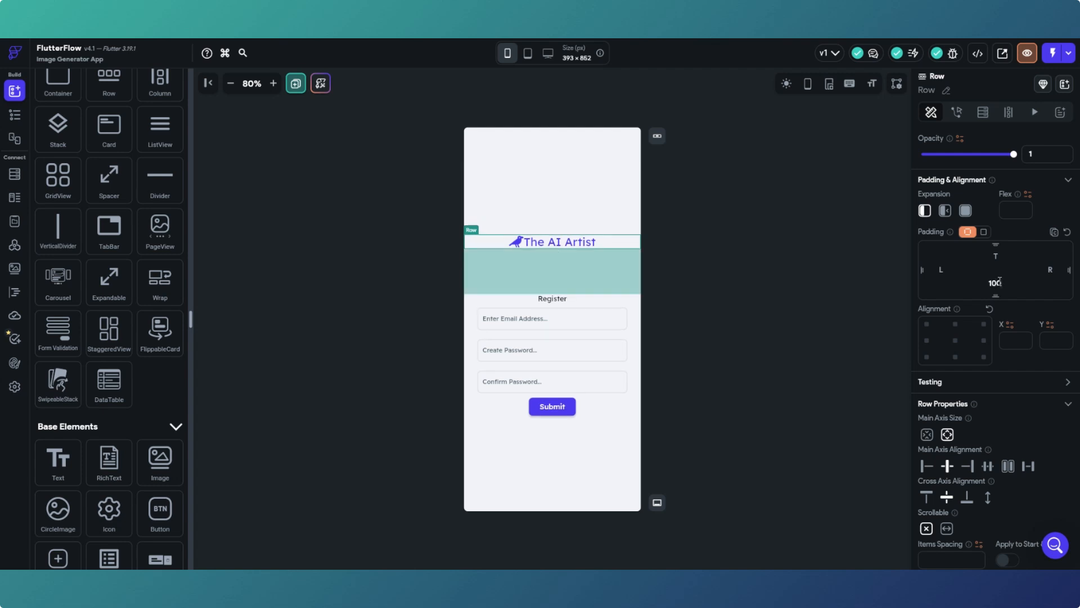
{"action": "left_click", "coordinate": [799, 319]}
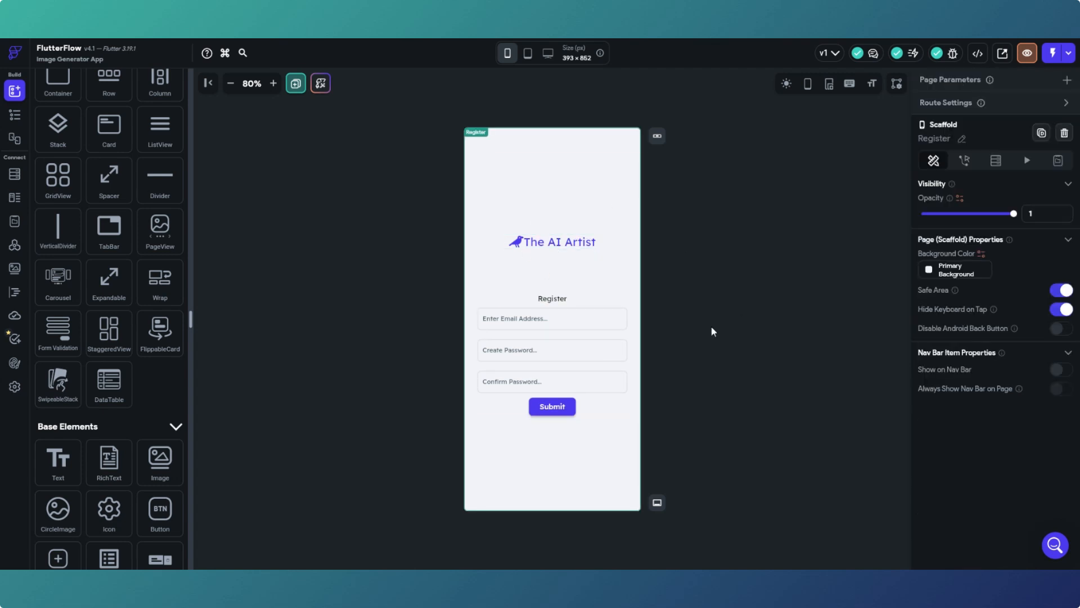
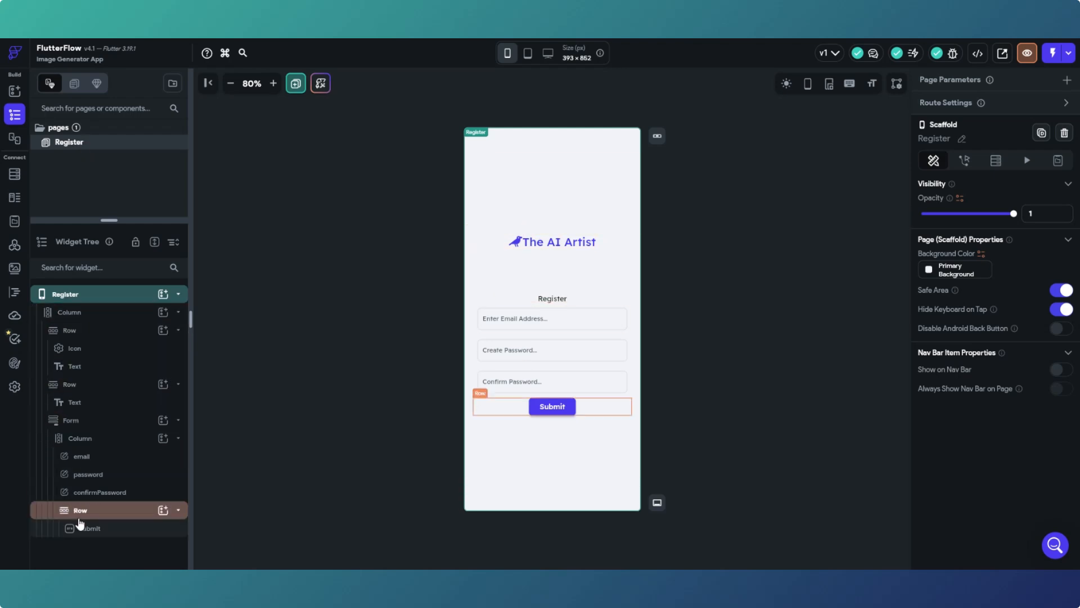
- Duplicate the Register page and rename the copy from RegisterCopy to logIn
{"action": "right_click", "coordinate": [94, 144]}
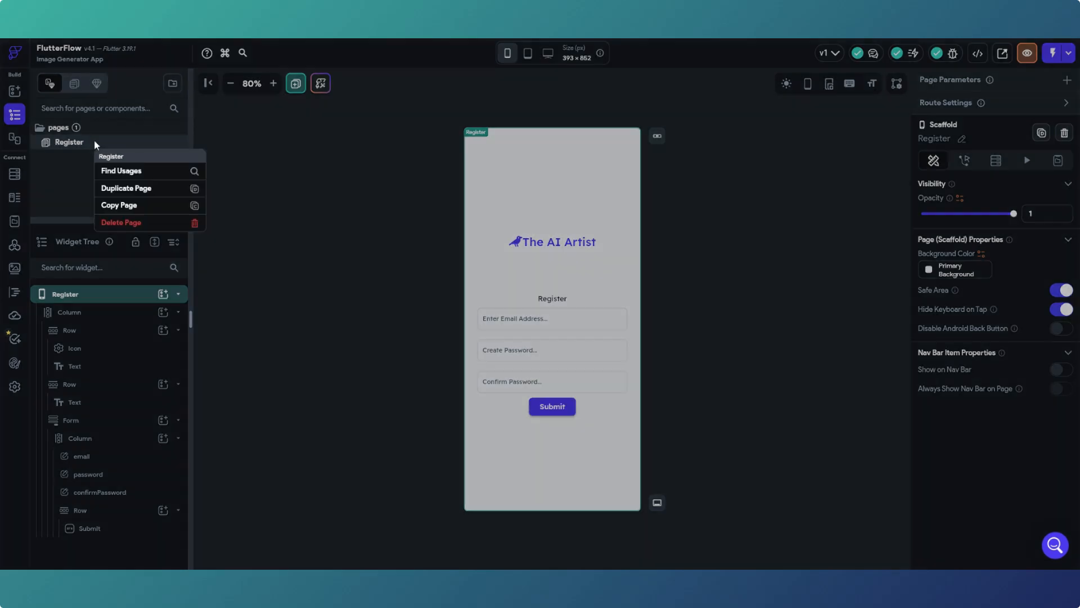
{"action": "left_click", "coordinate": [129, 195]}
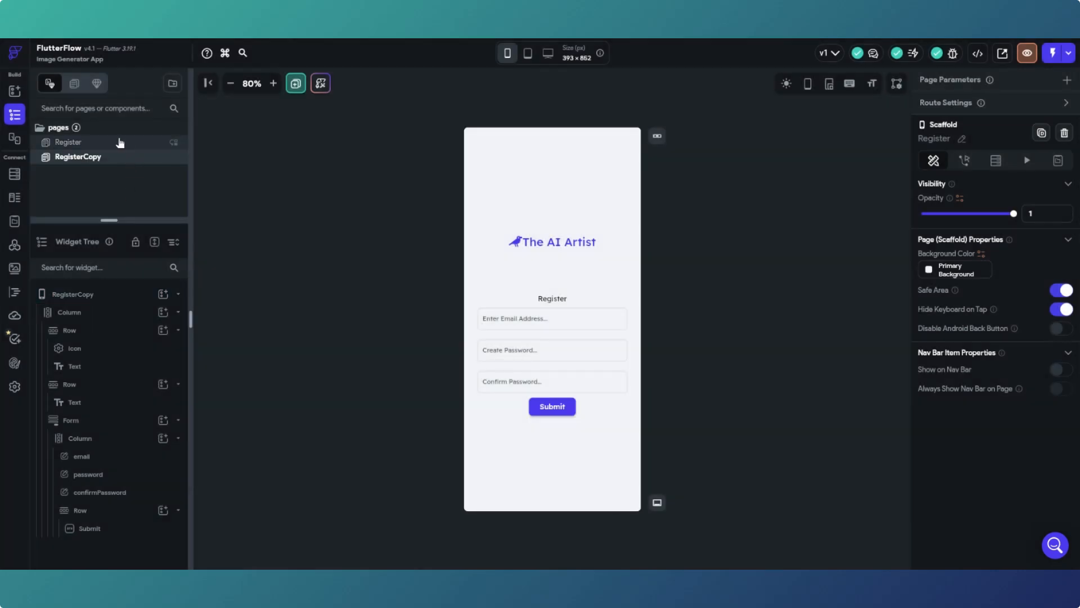
{"action": "left_click", "coordinate": [116, 160]}
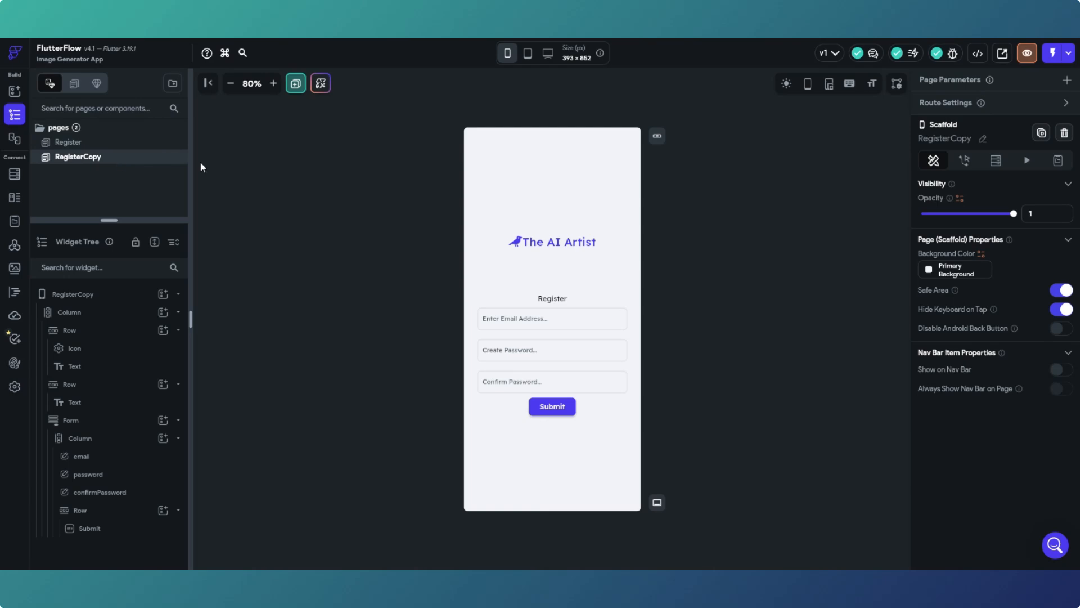
{"action": "left_click", "coordinate": [984, 140]}
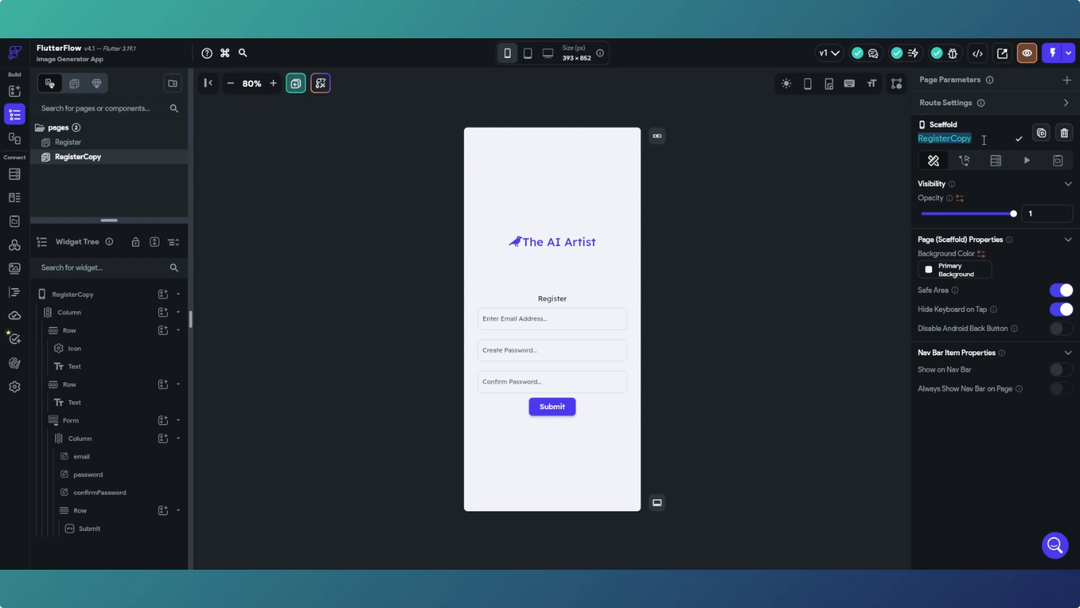
{"action": "type", "text": "logIn"}
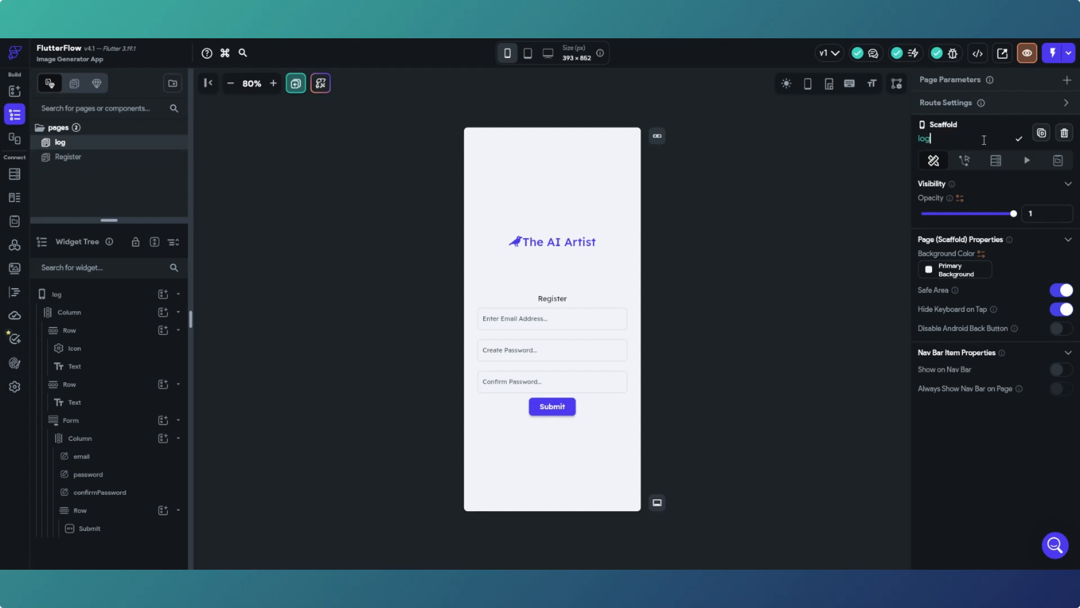
{"action": "left_click", "coordinate": [1020, 141]}
- On the logIn page, change the Register heading text to 'Log In'
{"action": "left_click", "coordinate": [99, 160]}
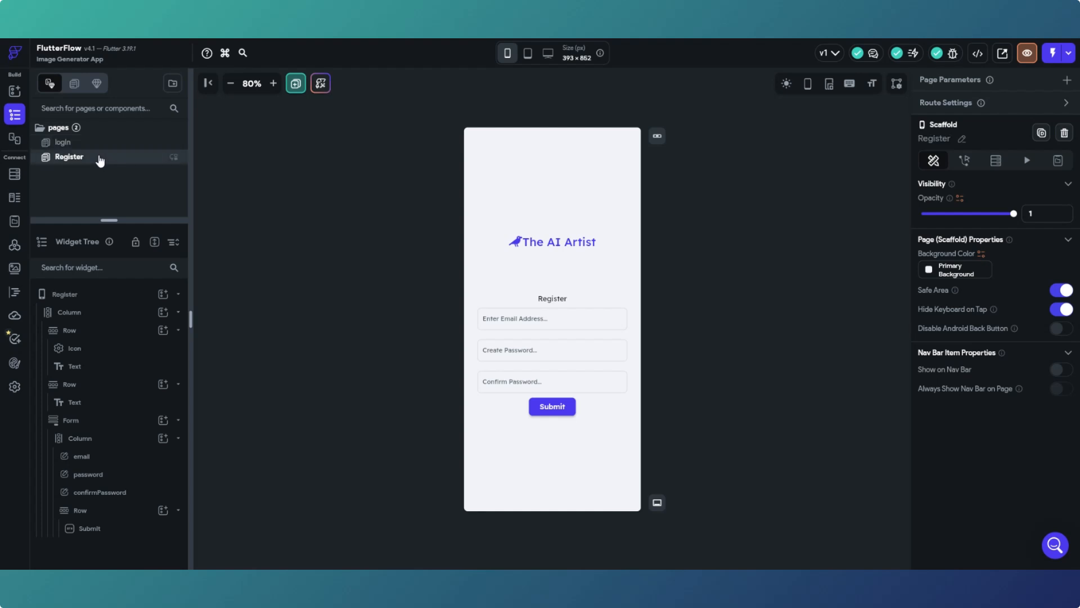
{"action": "left_click", "coordinate": [96, 143]}
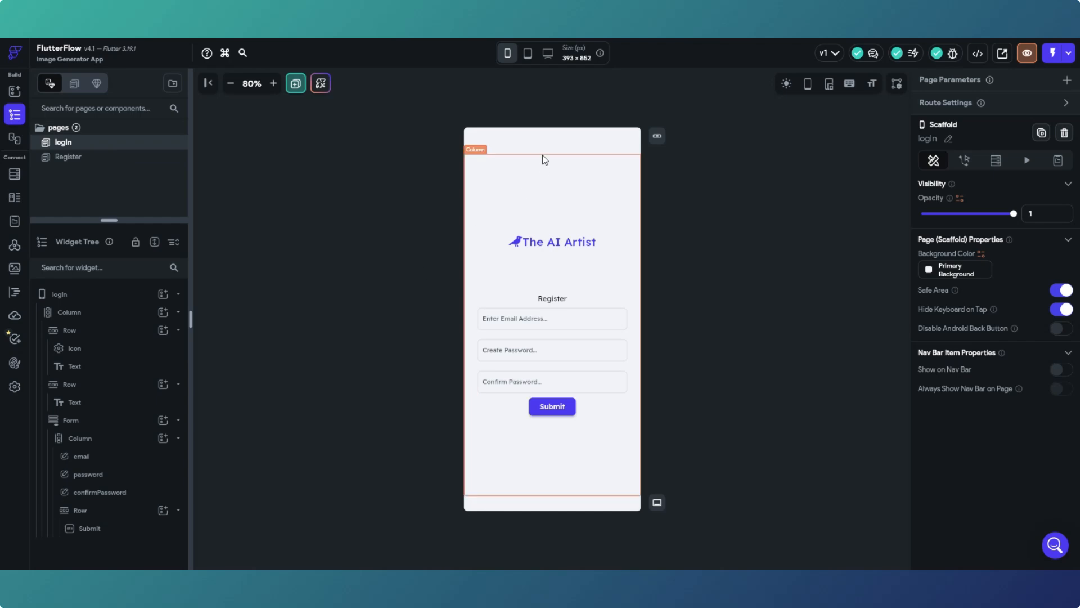
{"action": "left_click", "coordinate": [557, 302]}
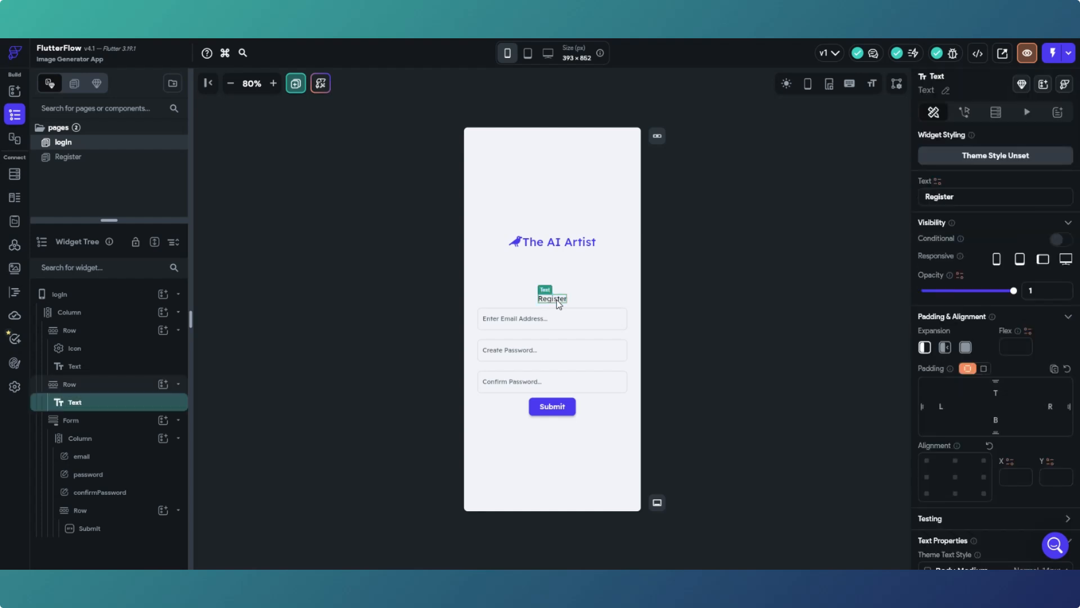
{"action": "left_click_drag", "start_coordinate": [958, 196], "coordinate": [924, 197]}
{"action": "type", "text": "Log In"}
{"action": "left_click", "coordinate": [808, 262]}
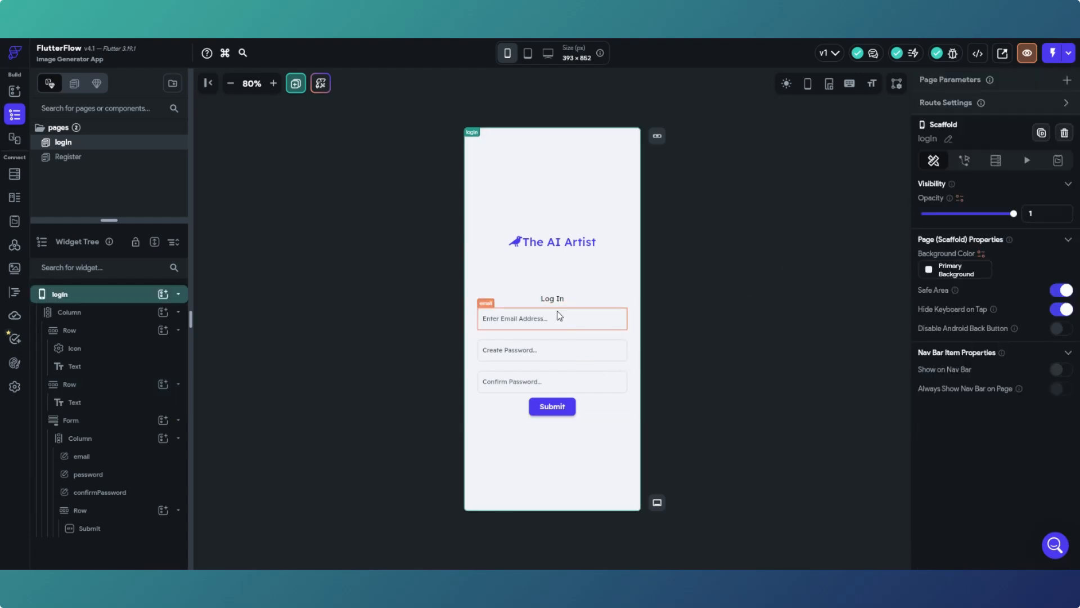
- Delete the confirm password field from the logIn form
{"action": "left_click", "coordinate": [555, 383]}
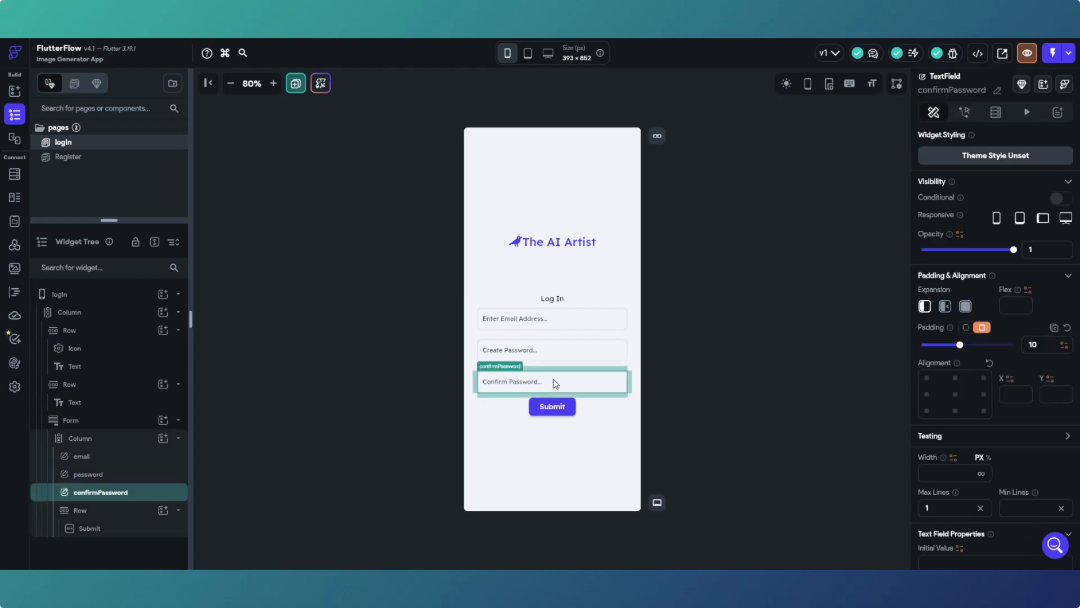
{"action": "right_click", "coordinate": [79, 492]}
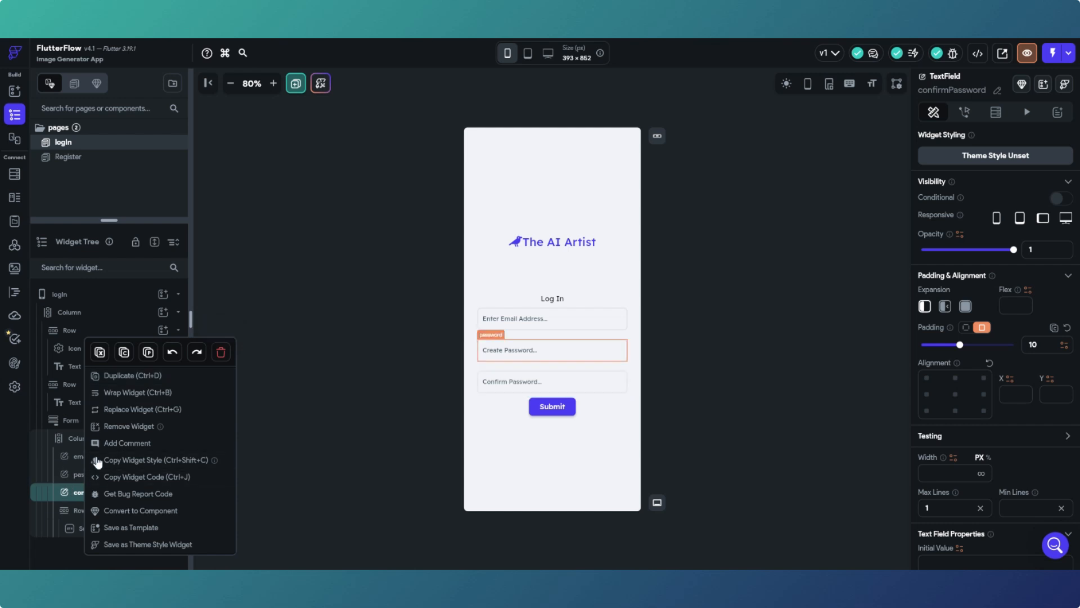
{"action": "left_click", "coordinate": [220, 354]}
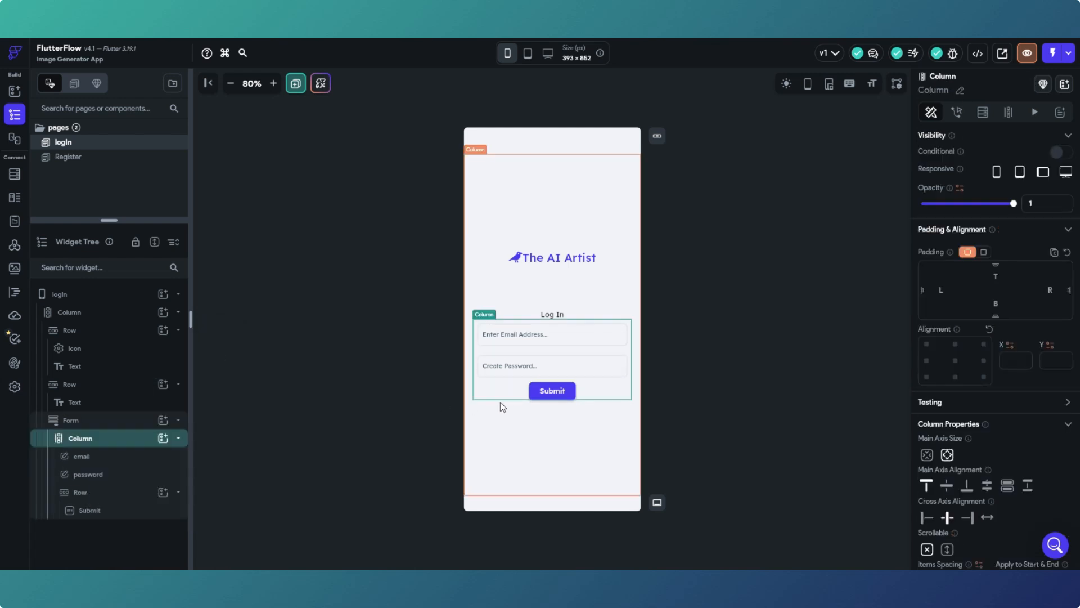
- Relabel the Submit button to 'Log In'
{"action": "left_click", "coordinate": [550, 393]}
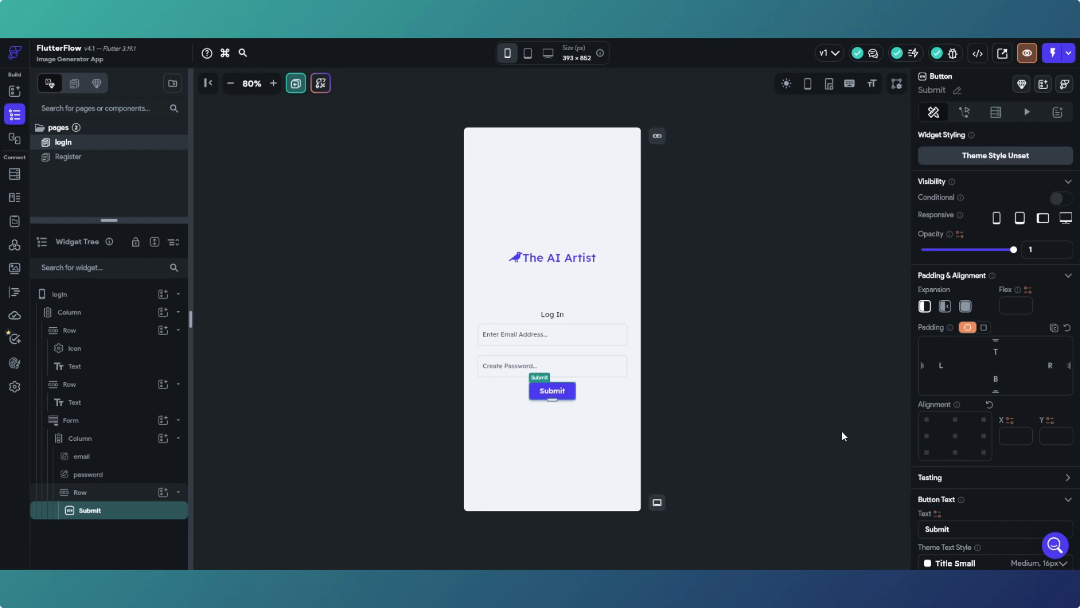
{"action": "left_click_drag", "start_coordinate": [965, 531], "coordinate": [906, 537]}
{"action": "type", "text": "Log In"}
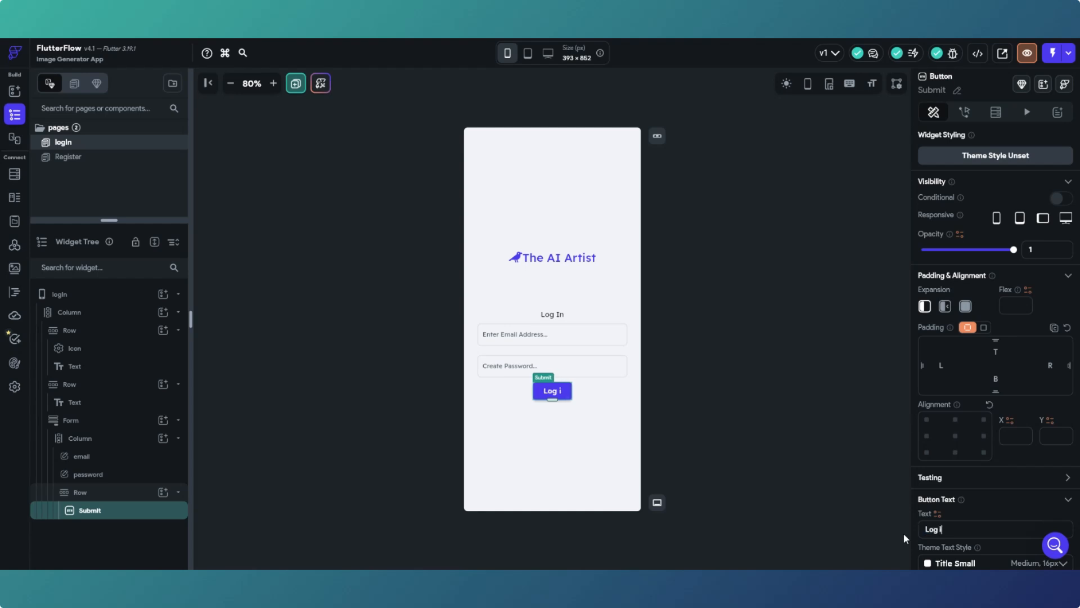
{"action": "left_click", "coordinate": [677, 342]}
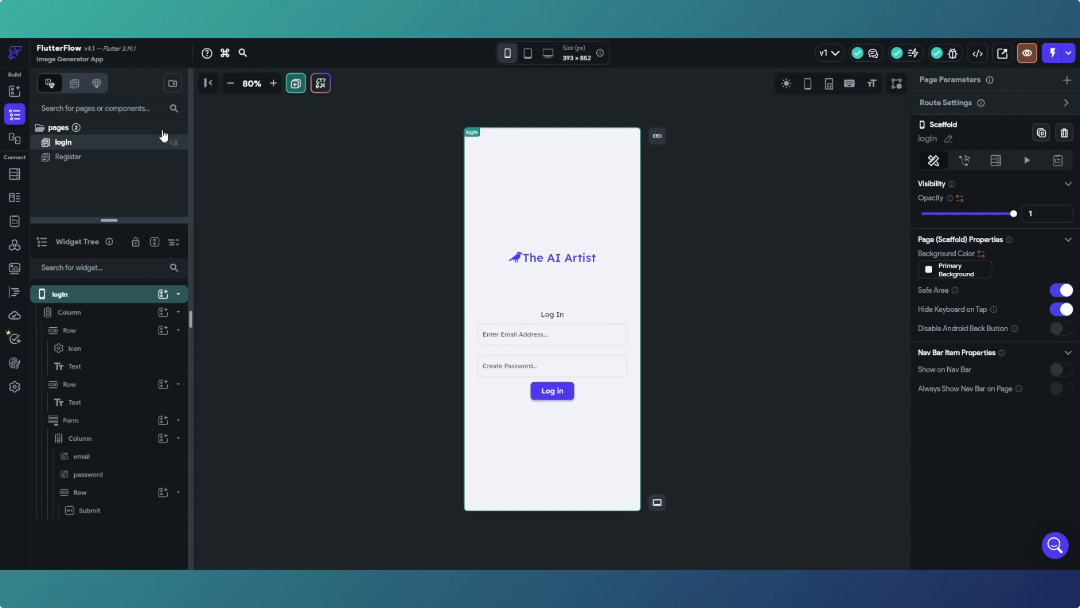
- Add a new Row below the Log In button, entering 50 in its properties
{"action": "left_click", "coordinate": [13, 92]}
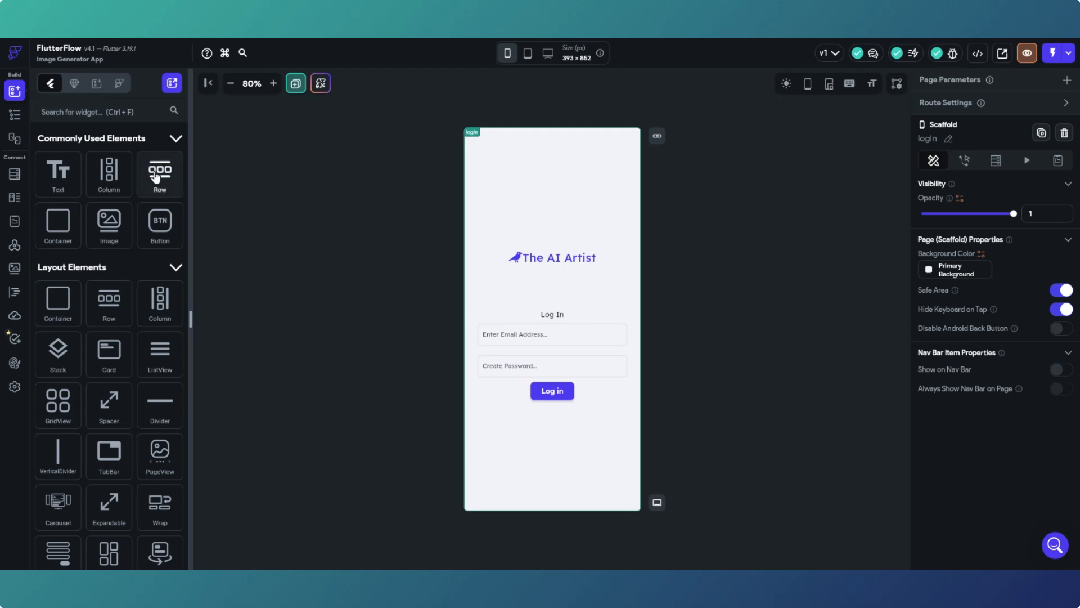
{"action": "left_click_drag", "start_coordinate": [156, 178], "coordinate": [490, 441]}
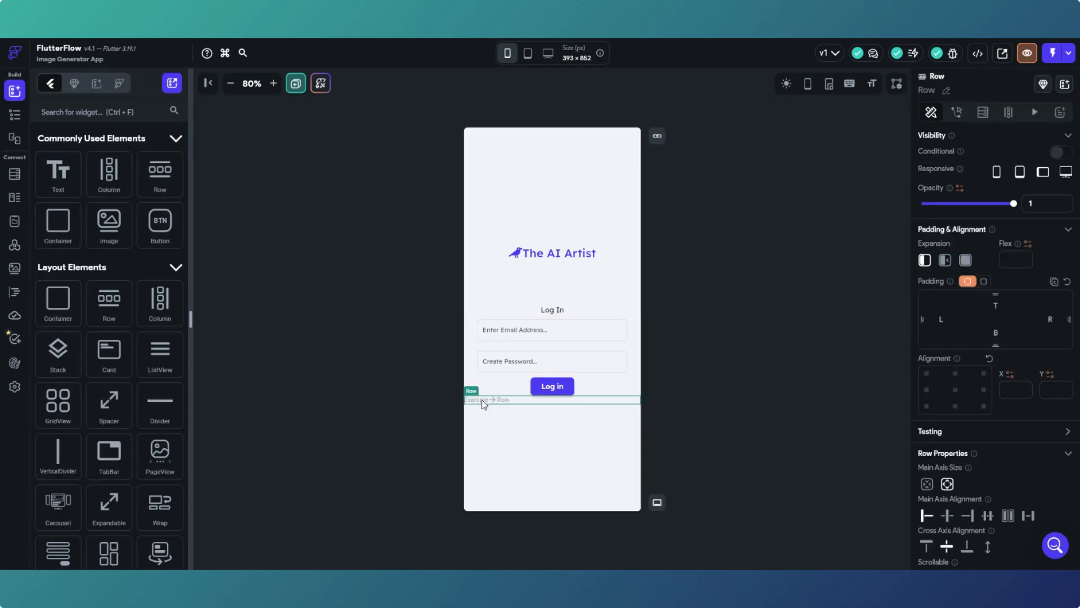
{"action": "left_click", "coordinate": [15, 114]}
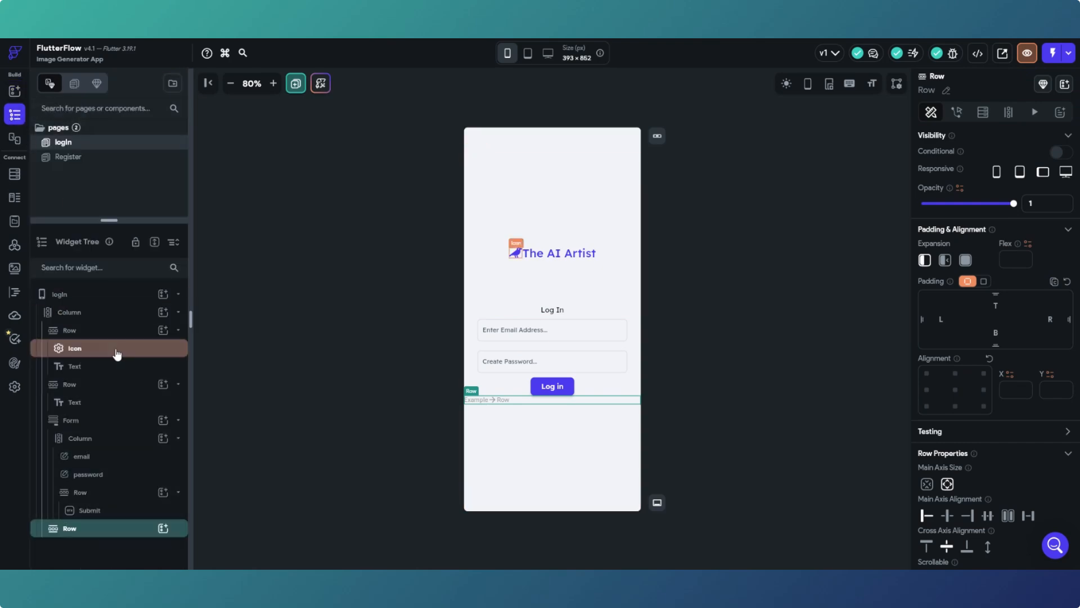
{"action": "mouse_move", "coordinate": [42, 56]}
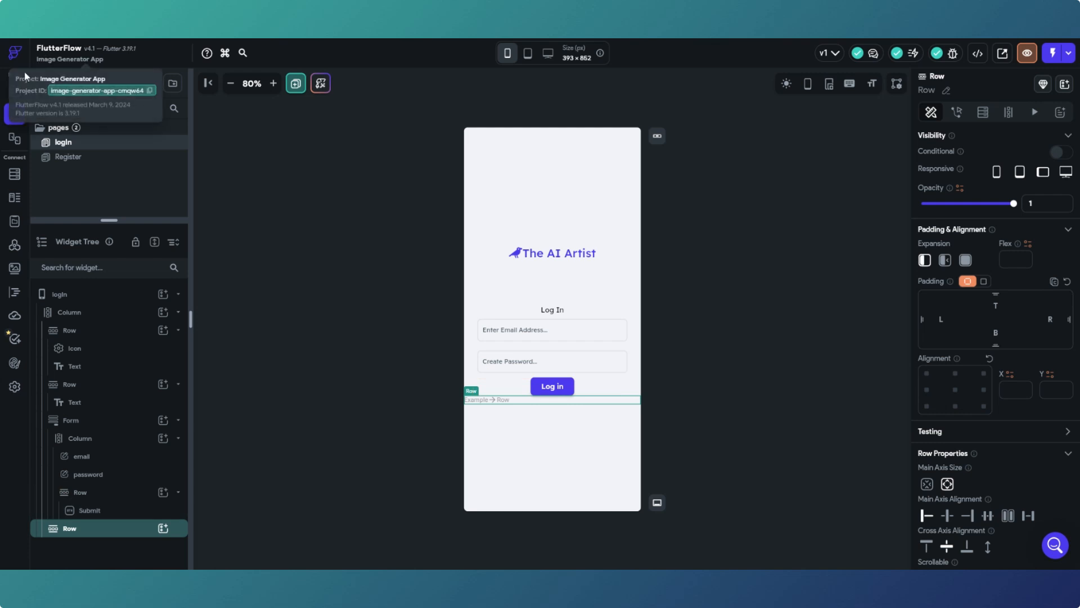
{"action": "left_click", "coordinate": [17, 94]}
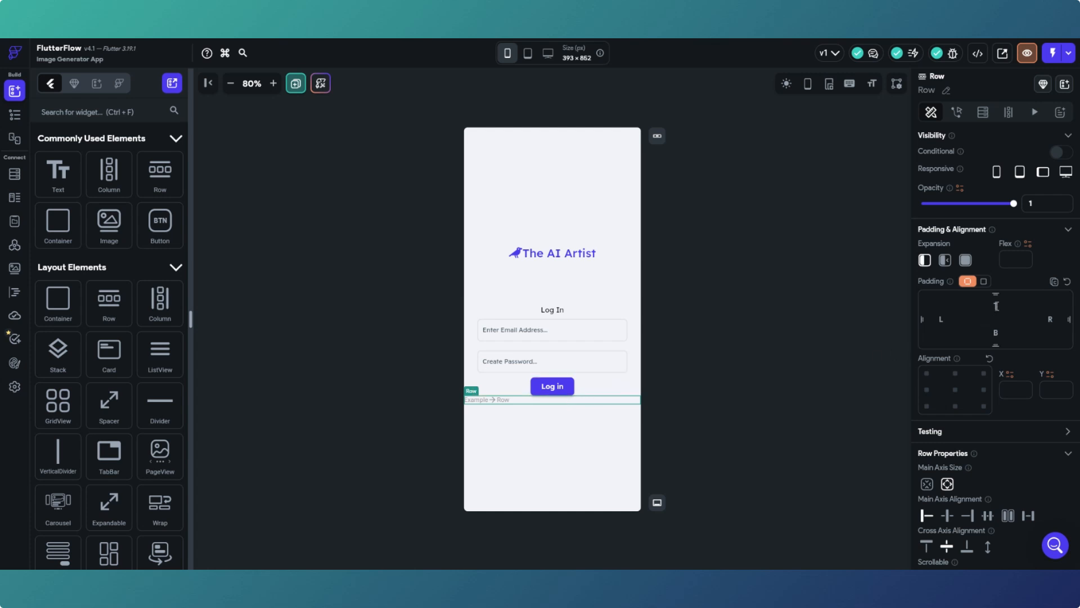
{"action": "type", "text": "50"}
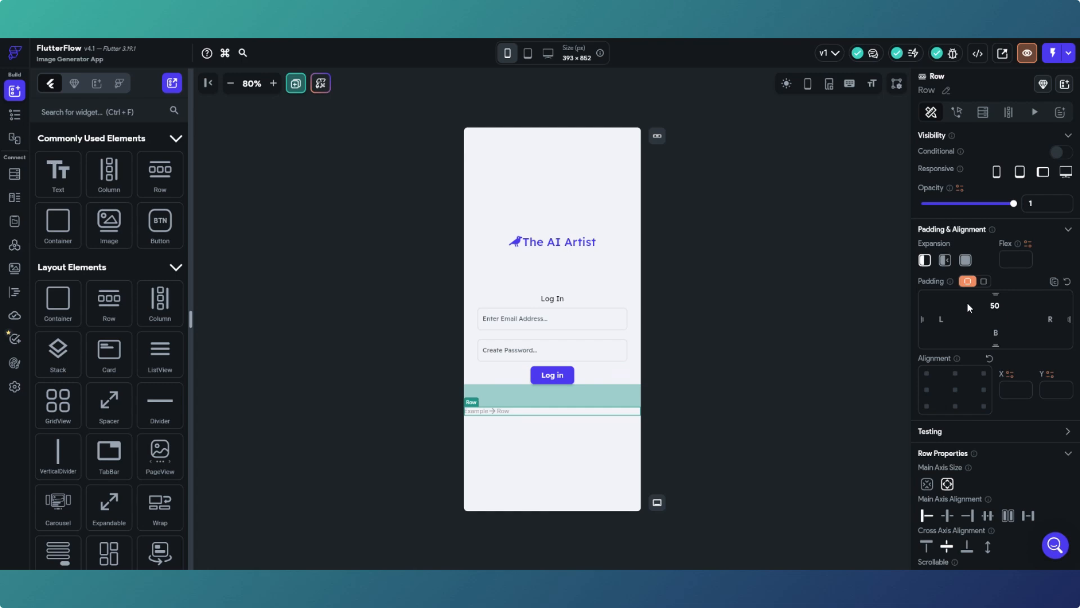
{"action": "left_click", "coordinate": [779, 348]}
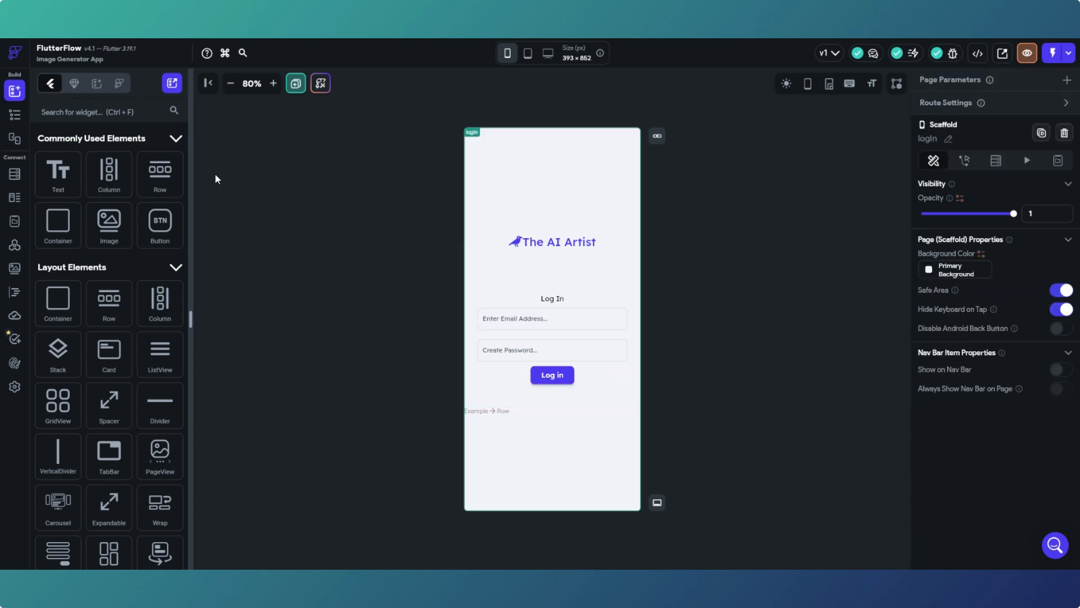
- Give the new row left and right padding of 8
{"action": "left_click", "coordinate": [521, 409]}
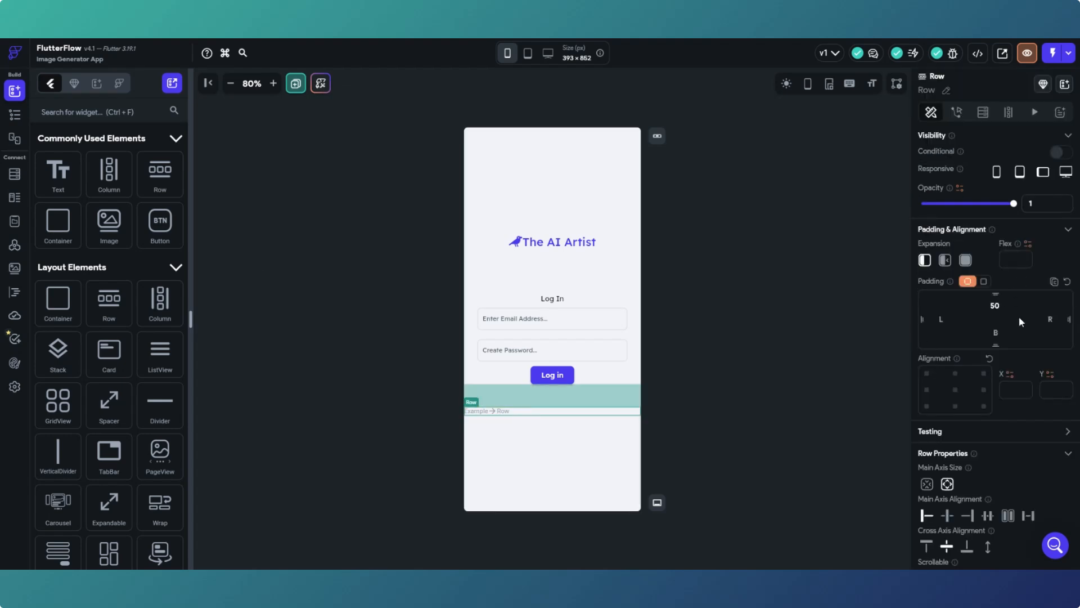
{"action": "left_click", "coordinate": [941, 318]}
{"action": "type", "text": "8"}
{"action": "left_click", "coordinate": [1052, 318]}
{"action": "type", "text": "8"}
{"action": "left_click", "coordinate": [795, 383]}
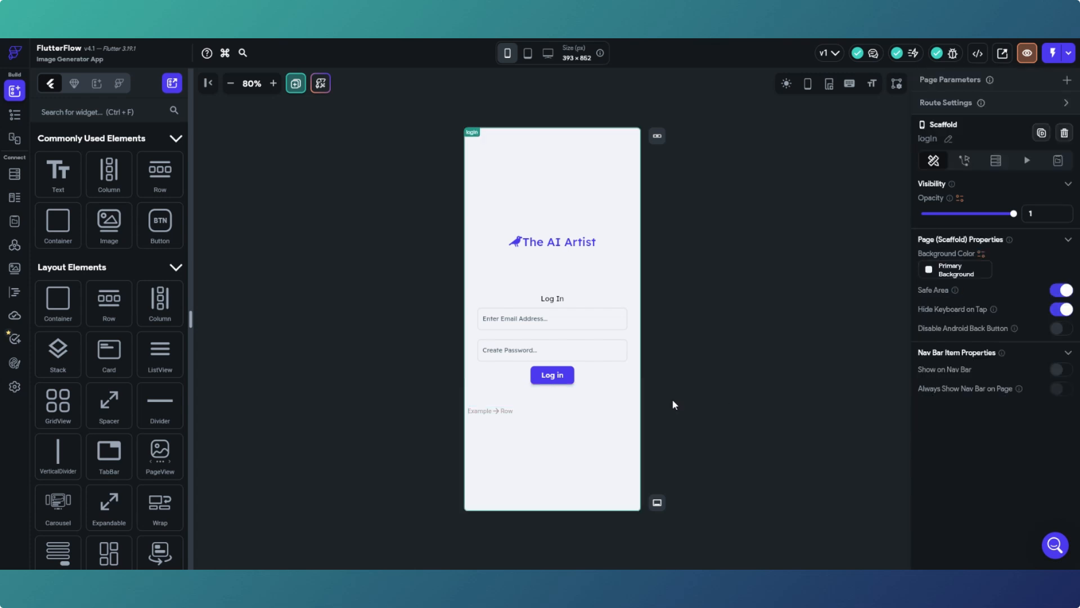
{"action": "left_click", "coordinate": [562, 412]}
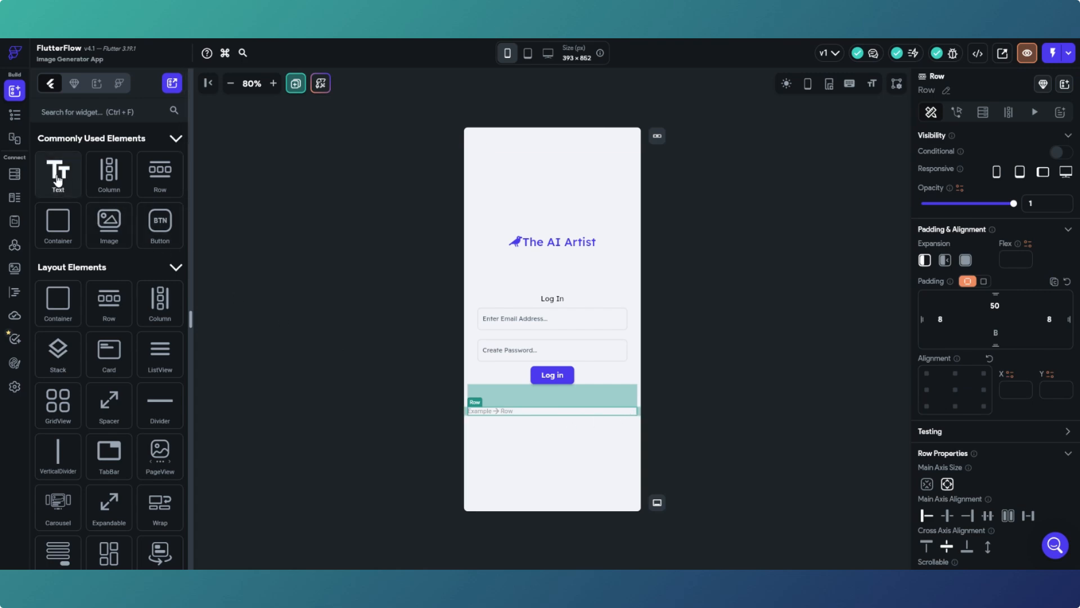
- Put a Text reading 'Not registered? Create an account here' in the row and centre it
{"action": "left_click_drag", "start_coordinate": [59, 180], "coordinate": [497, 415]}
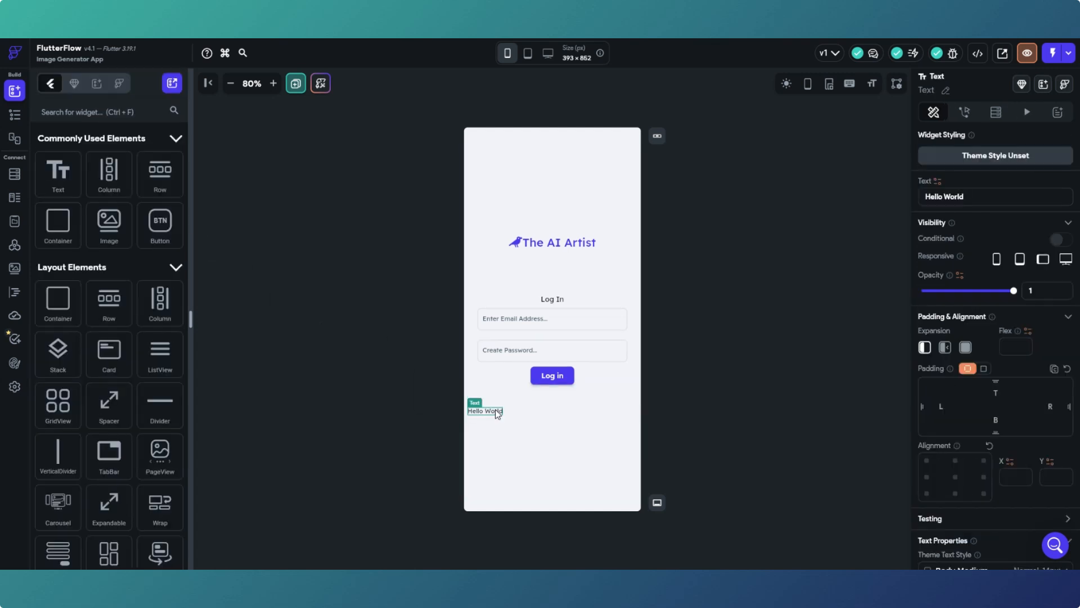
{"action": "left_click_drag", "start_coordinate": [965, 197], "coordinate": [927, 198]}
{"action": "type", "text": "Not registered? Create"}
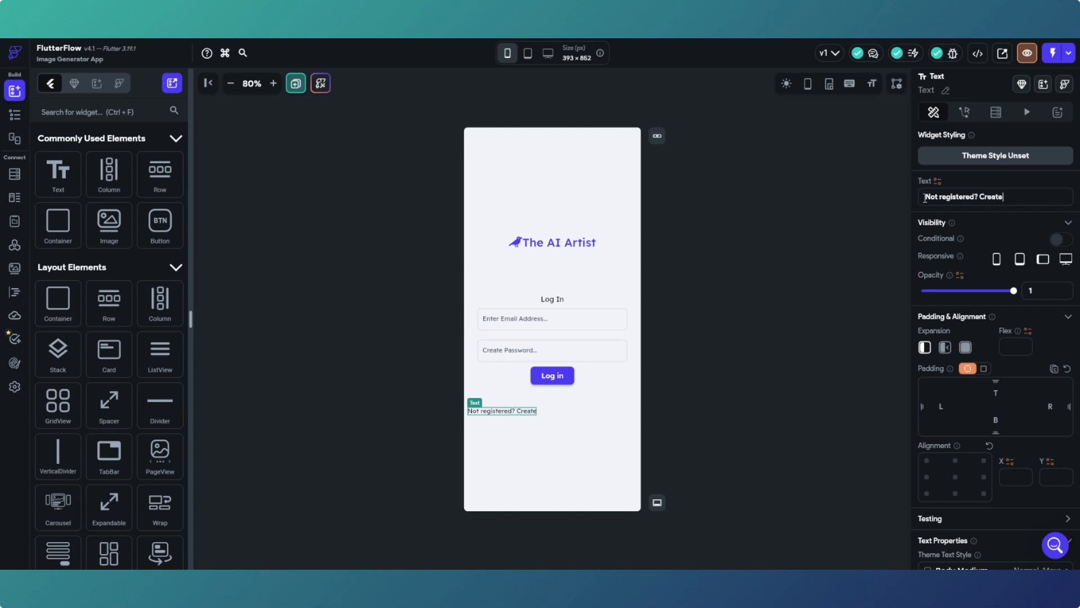
{"action": "type", "text": " an account here."}
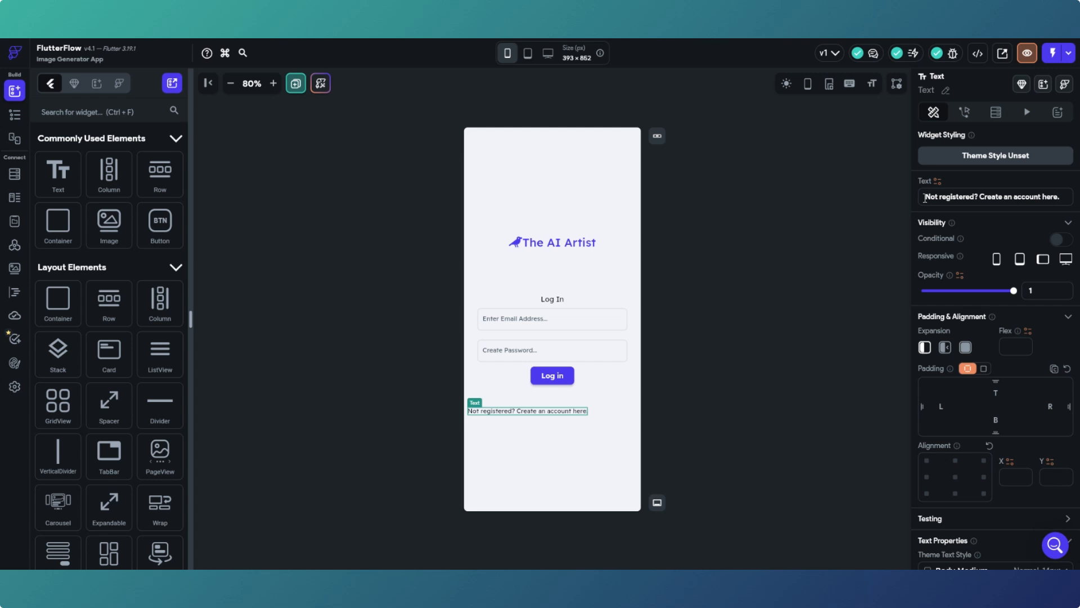
{"action": "left_click", "coordinate": [608, 415]}
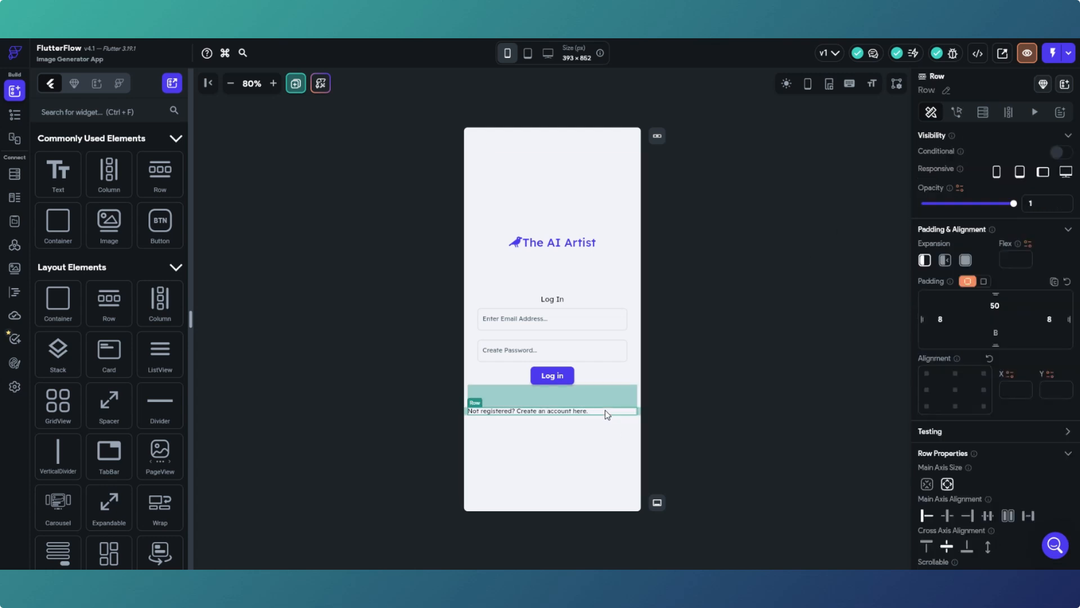
{"action": "left_click", "coordinate": [949, 516]}
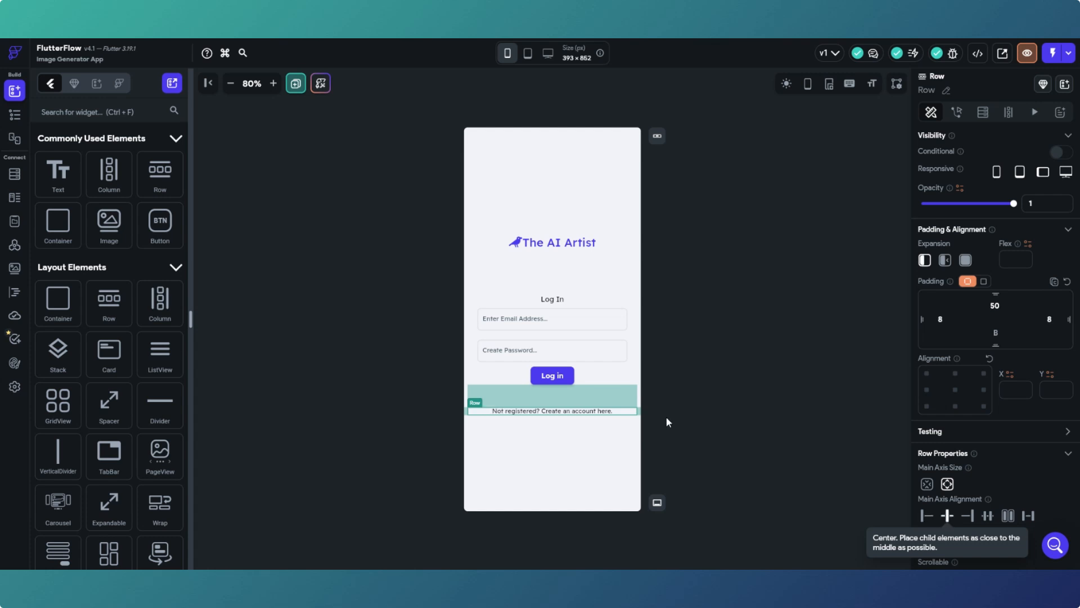
{"action": "left_click", "coordinate": [703, 388]}
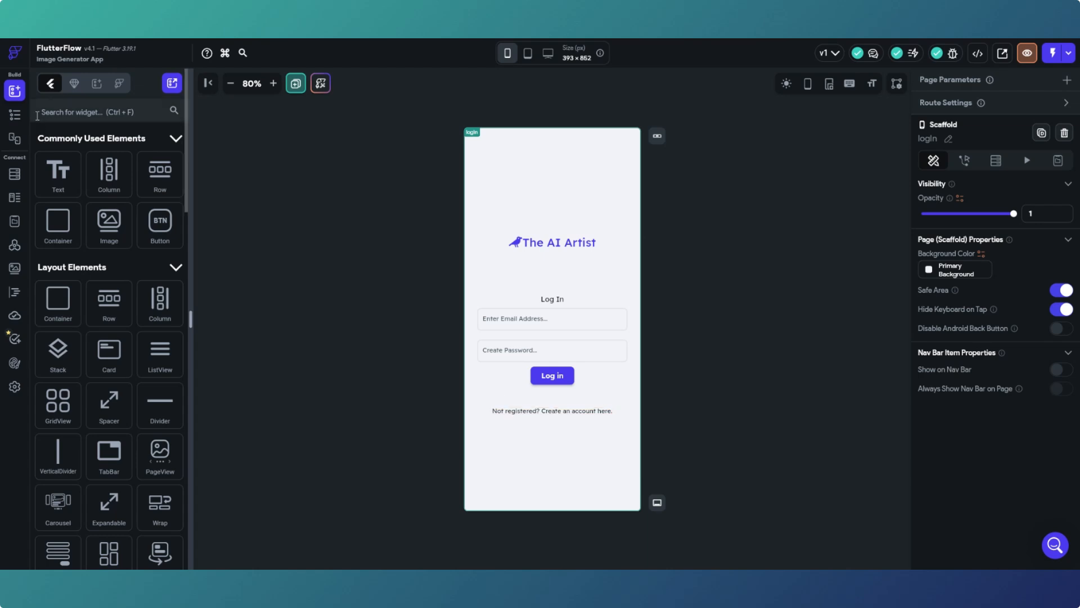
- Select the 'Not registered? Create an account here' text and show its Actions panel
{"action": "left_click", "coordinate": [16, 112]}
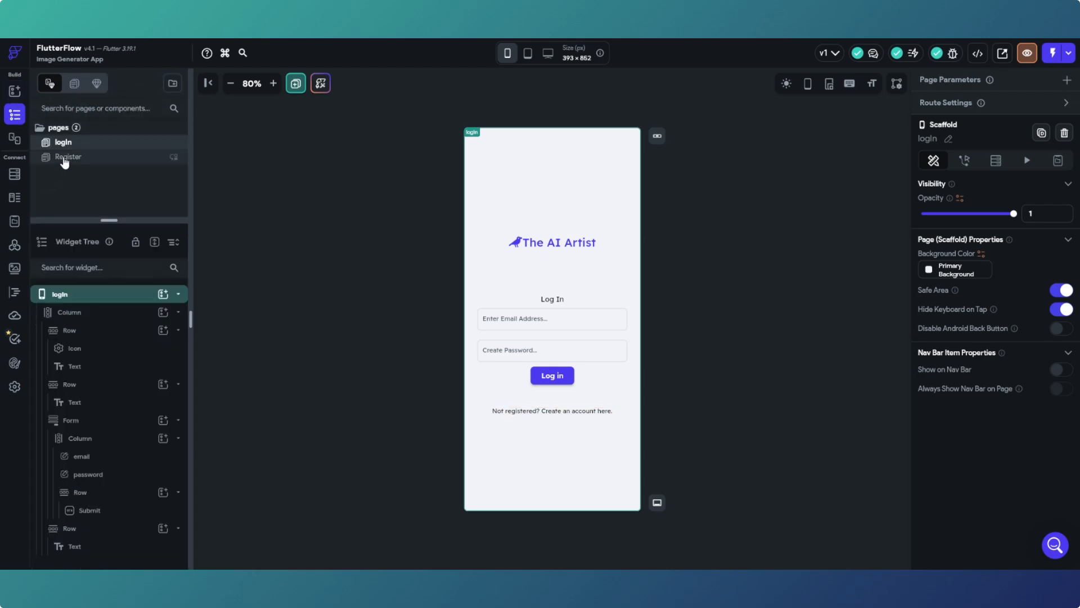
{"action": "left_click", "coordinate": [561, 413]}
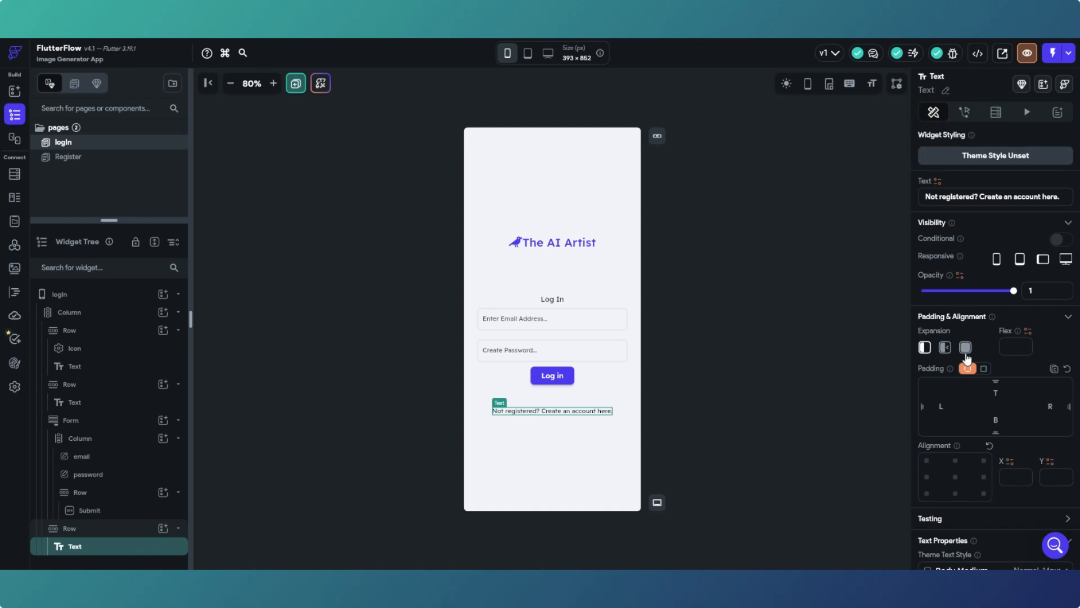
{"action": "scroll", "coordinate": [967, 390], "scroll_direction": "down", "scroll_amount": 3}
{"action": "scroll", "coordinate": [968, 389], "scroll_direction": "up", "scroll_amount": 3}
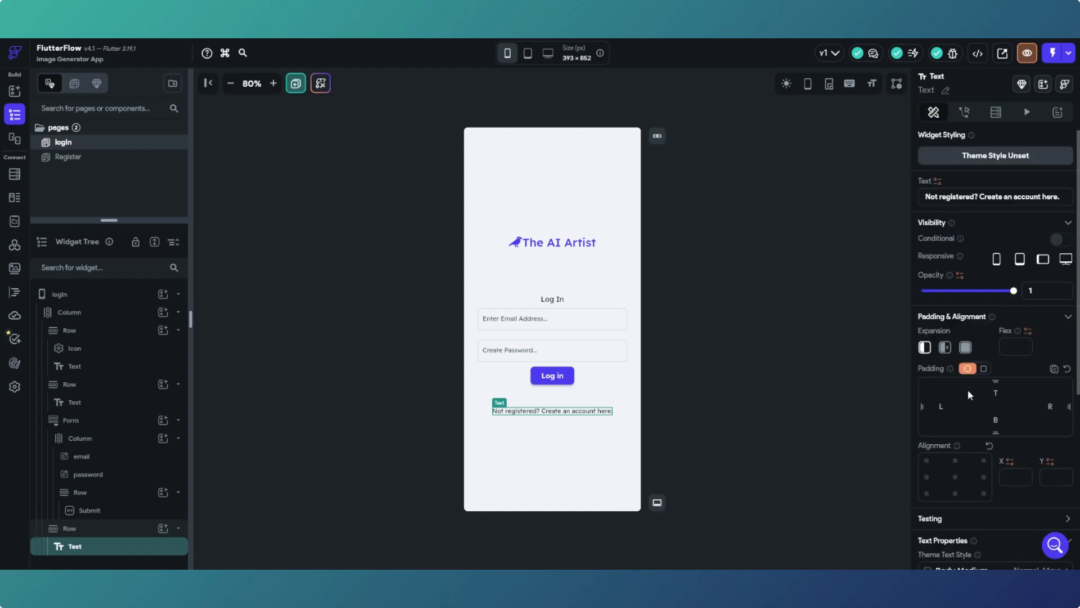
{"action": "left_click", "coordinate": [966, 114]}
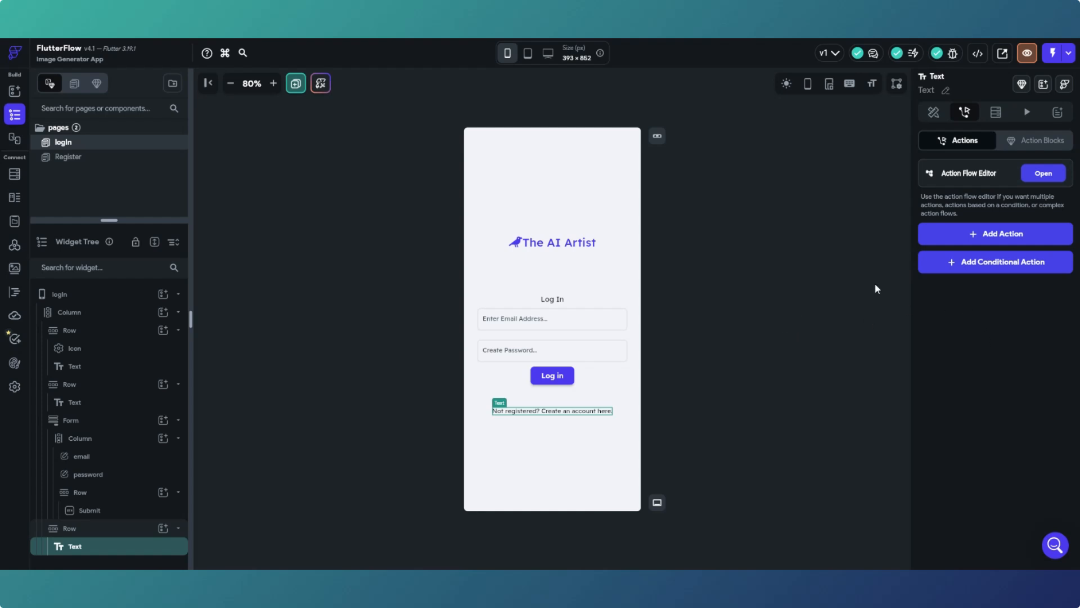
- Add a Navigate To action targeting the Register page to the sign-up text
{"action": "left_click", "coordinate": [1049, 174]}
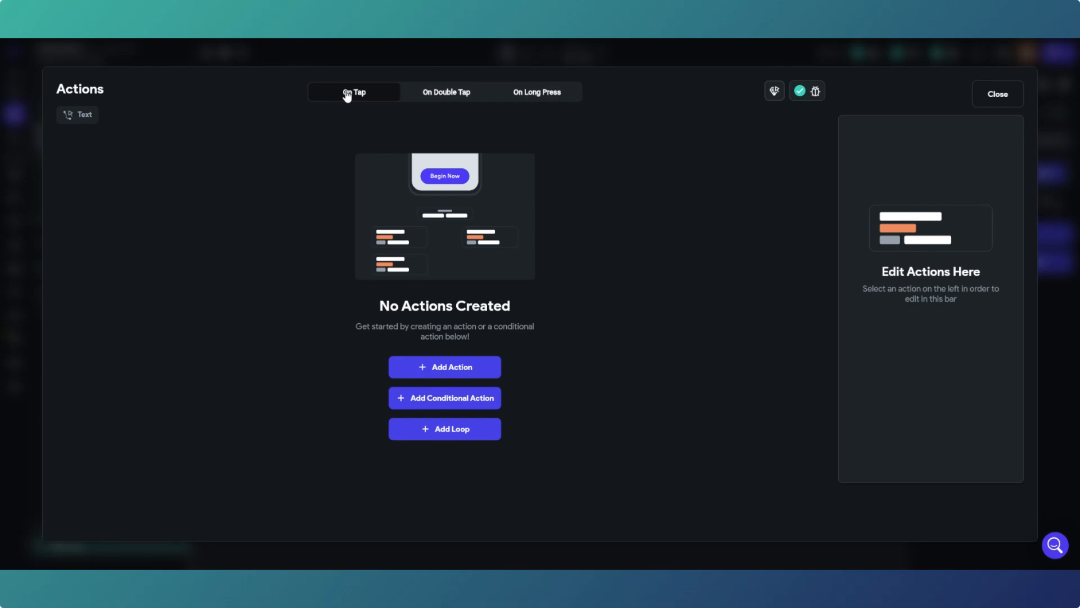
{"action": "left_click", "coordinate": [433, 373]}
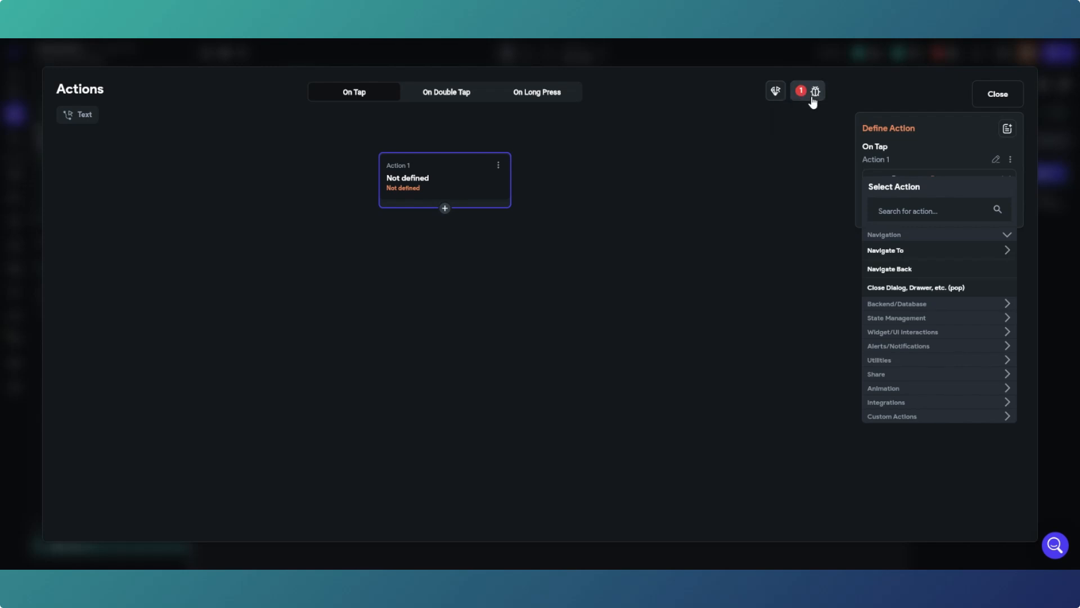
{"action": "left_click", "coordinate": [943, 255]}
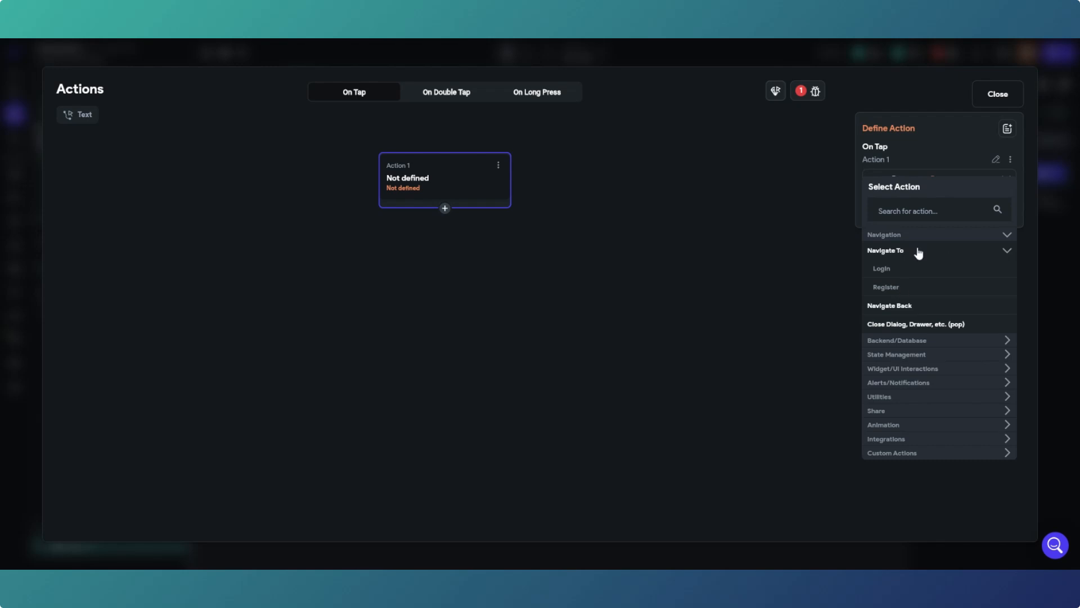
{"action": "left_click", "coordinate": [885, 288]}
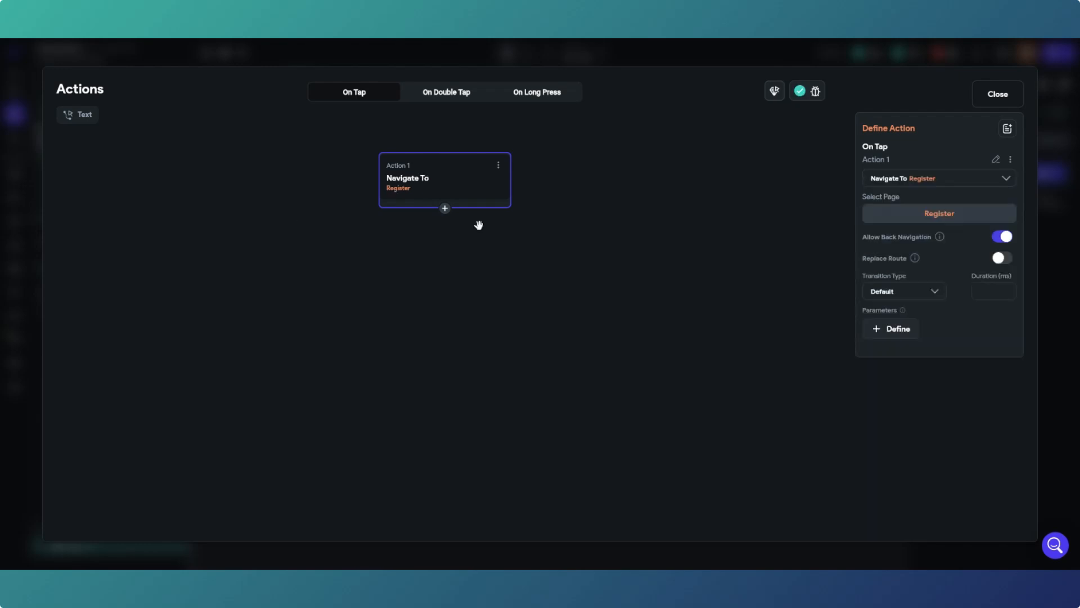
{"action": "left_click", "coordinate": [998, 94]}
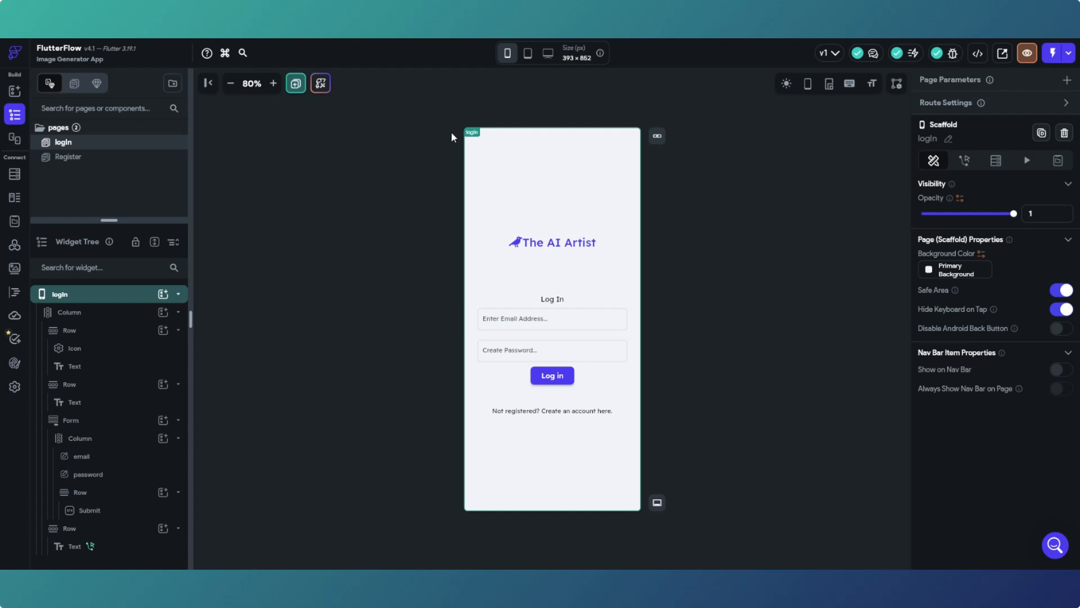
- Create a blank page named homePage
{"action": "left_click", "coordinate": [296, 84]}
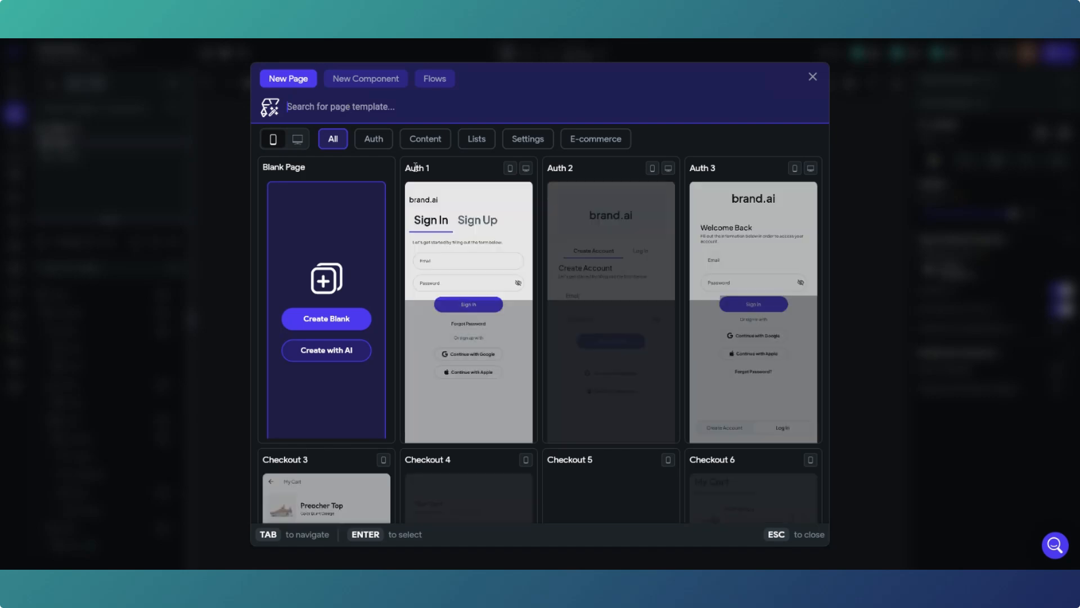
{"action": "mouse_move", "coordinate": [646, 227]}
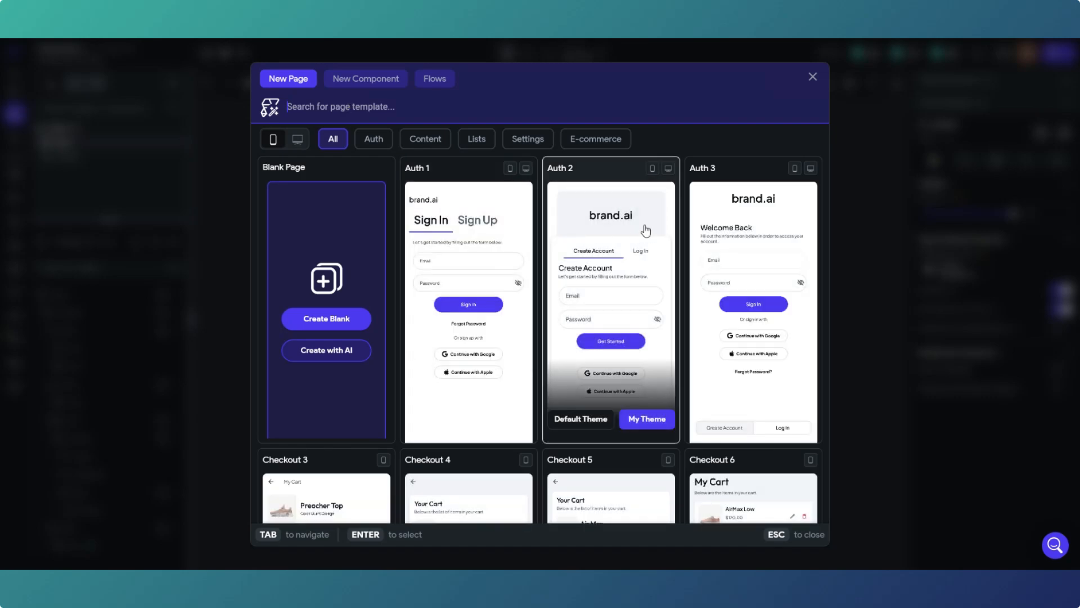
{"action": "scroll", "coordinate": [646, 230], "scroll_direction": "down", "scroll_amount": 9}
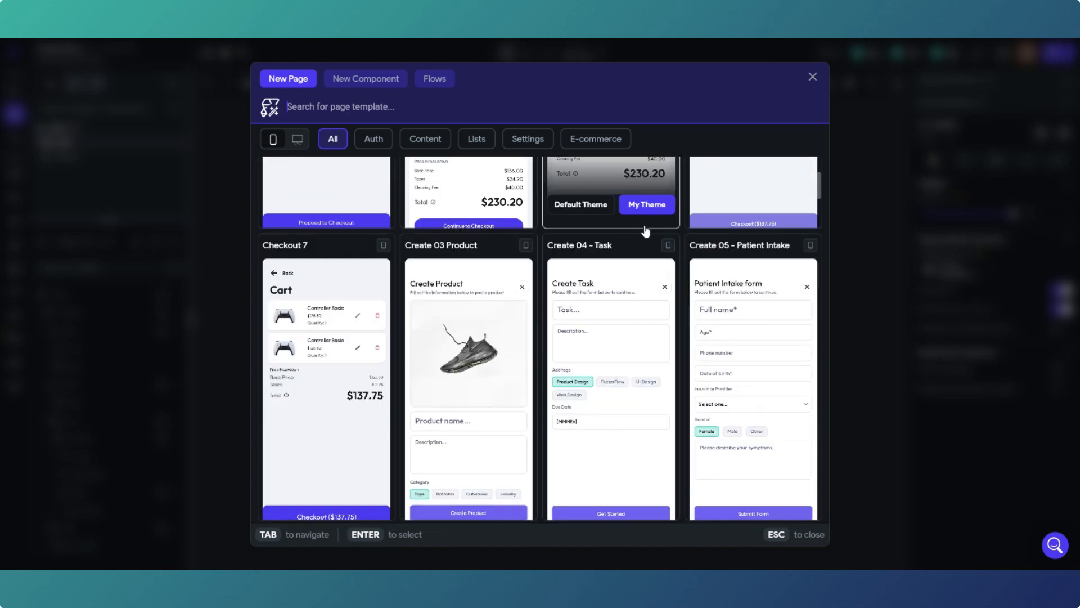
{"action": "scroll", "coordinate": [646, 231], "scroll_direction": "down", "scroll_amount": 3}
{"action": "scroll", "coordinate": [646, 231], "scroll_direction": "up", "scroll_amount": 5}
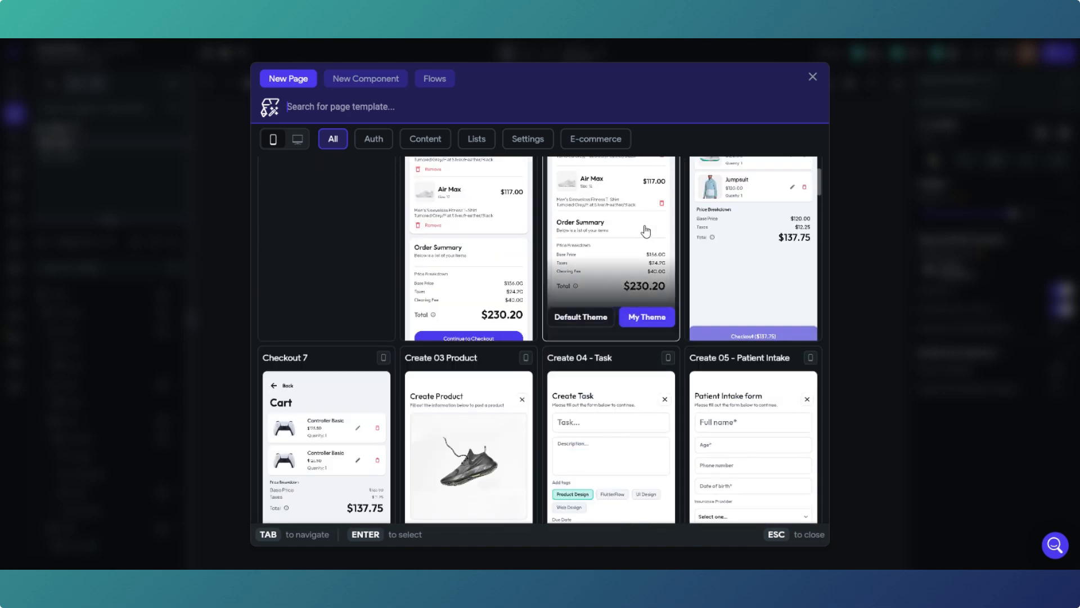
{"action": "scroll", "coordinate": [646, 231], "scroll_direction": "up", "scroll_amount": 7}
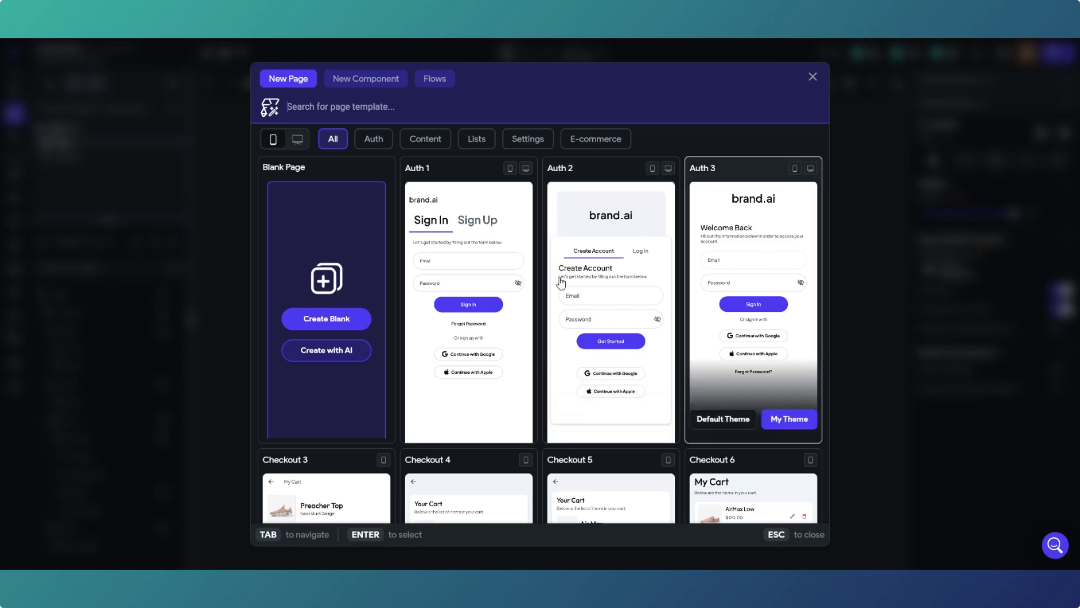
{"action": "mouse_move", "coordinate": [482, 282]}
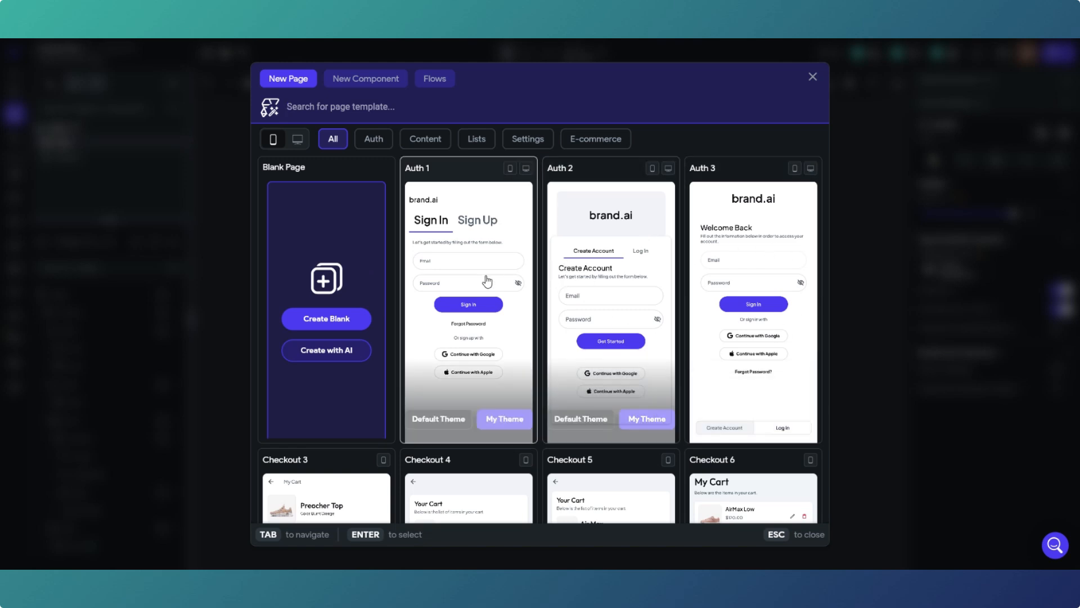
{"action": "left_click", "coordinate": [331, 321]}
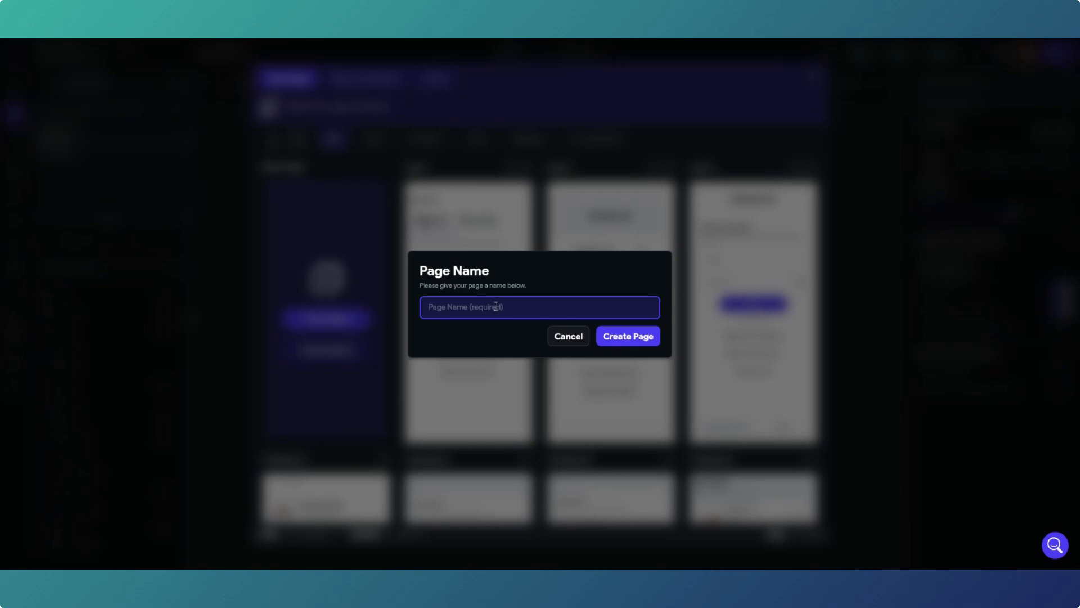
{"action": "type", "text": "homePage"}
{"action": "left_click", "coordinate": [627, 338]}
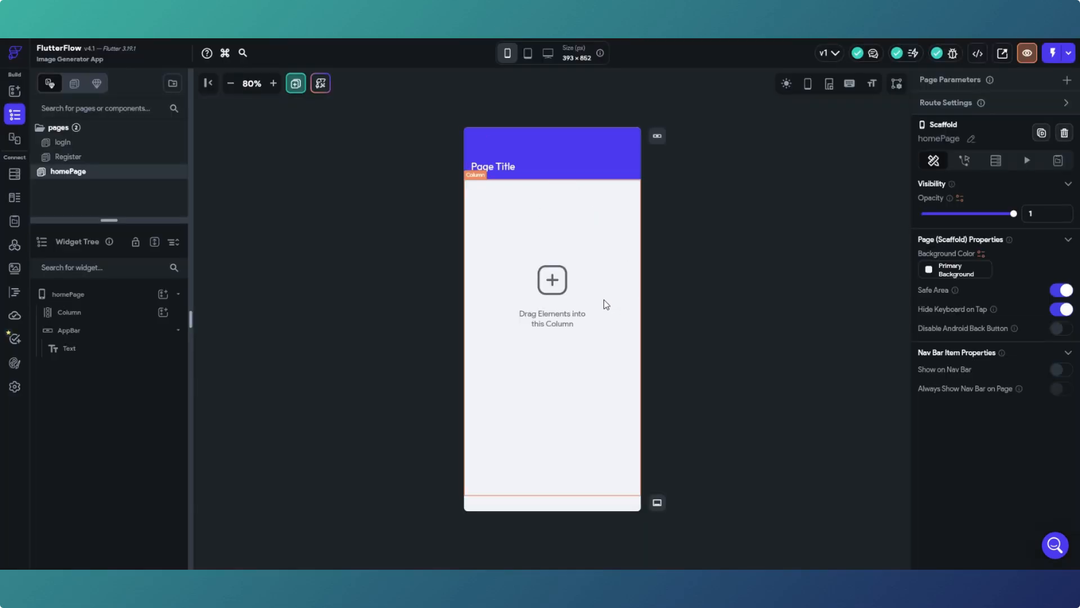
- Create another blank page named Settings
{"action": "left_click", "coordinate": [295, 85]}
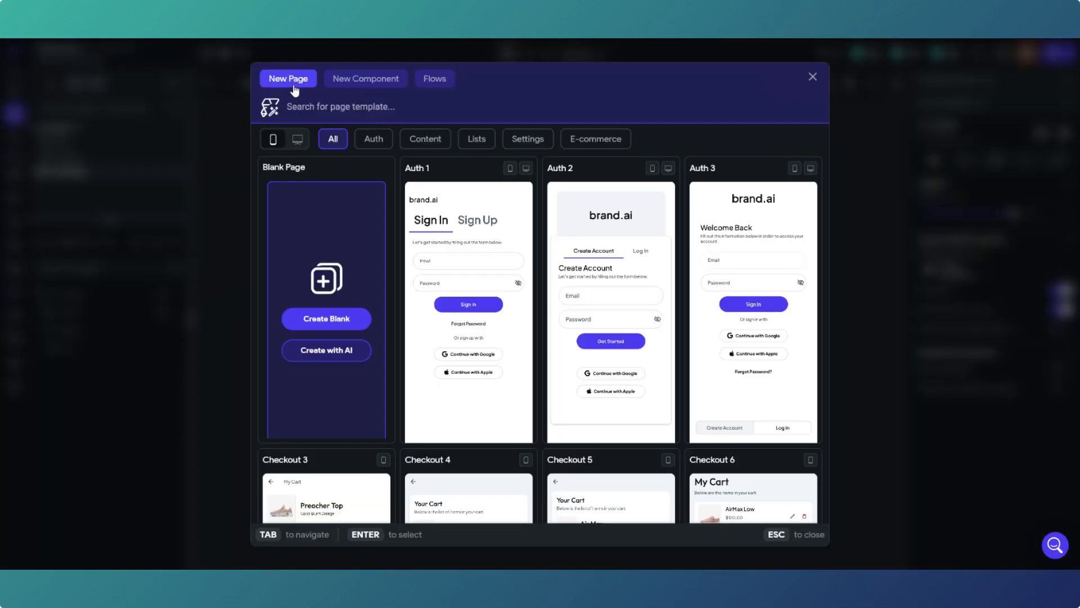
{"action": "left_click", "coordinate": [316, 321]}
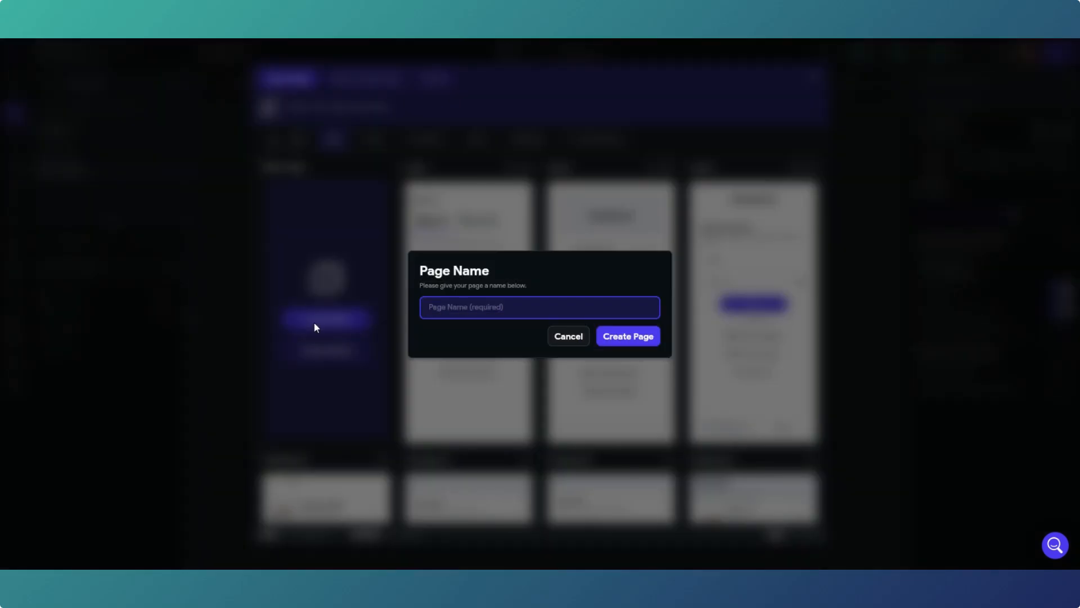
{"action": "type", "text": "Settings"}
{"action": "left_click", "coordinate": [637, 343]}
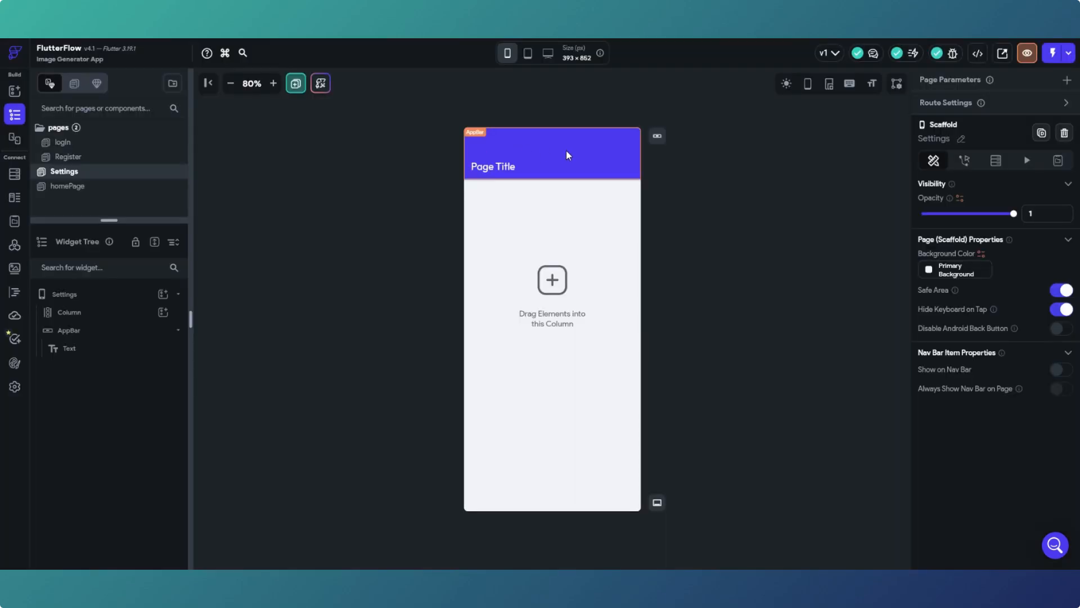
- Change homePage's app bar title from 'Page Title' to 'Create an Image'
{"action": "left_click", "coordinate": [90, 192]}
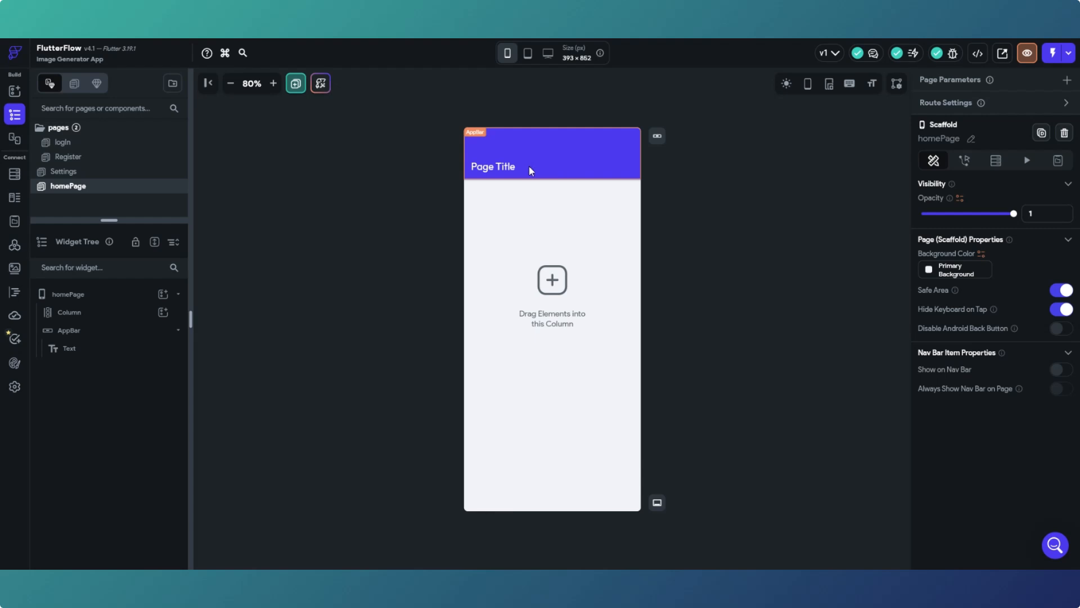
{"action": "left_click", "coordinate": [512, 170]}
{"action": "left_click", "coordinate": [512, 171]}
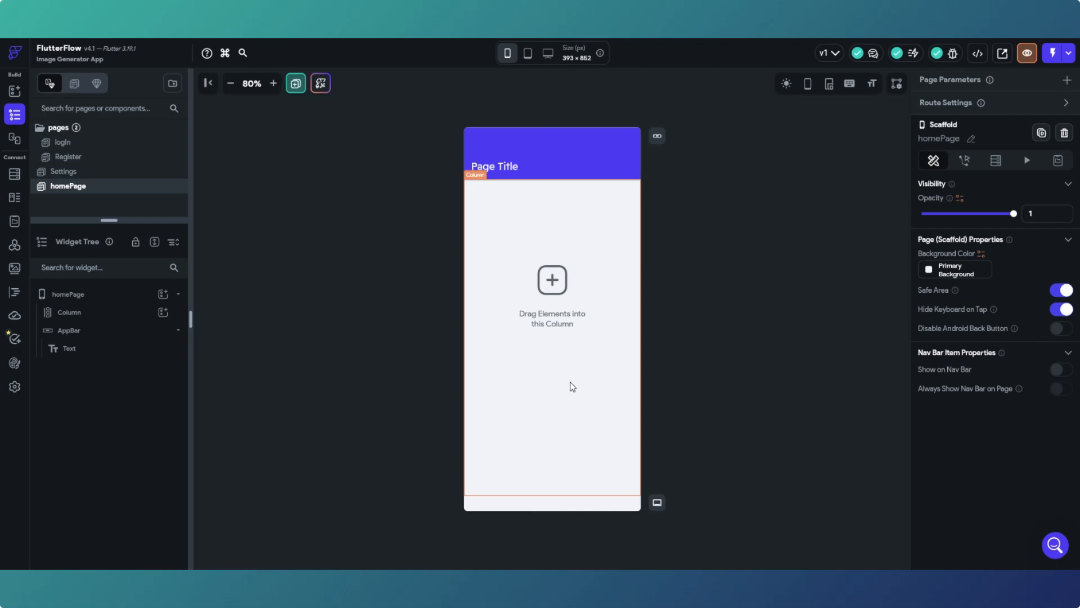
{"action": "left_click", "coordinate": [498, 172]}
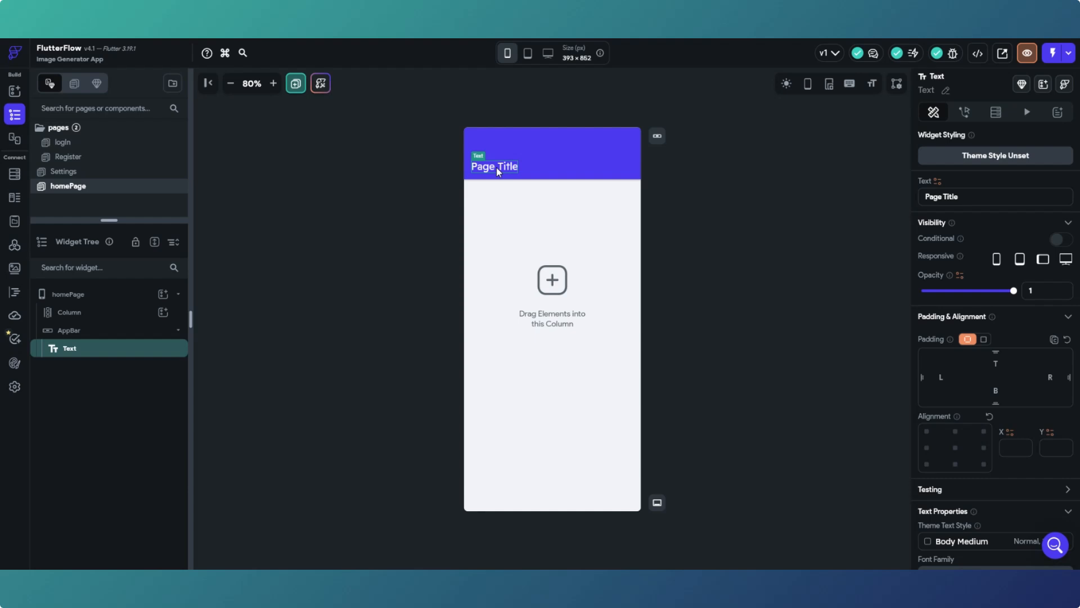
{"action": "left_click_drag", "start_coordinate": [966, 197], "coordinate": [926, 196]}
{"action": "type", "text": "Cre"}
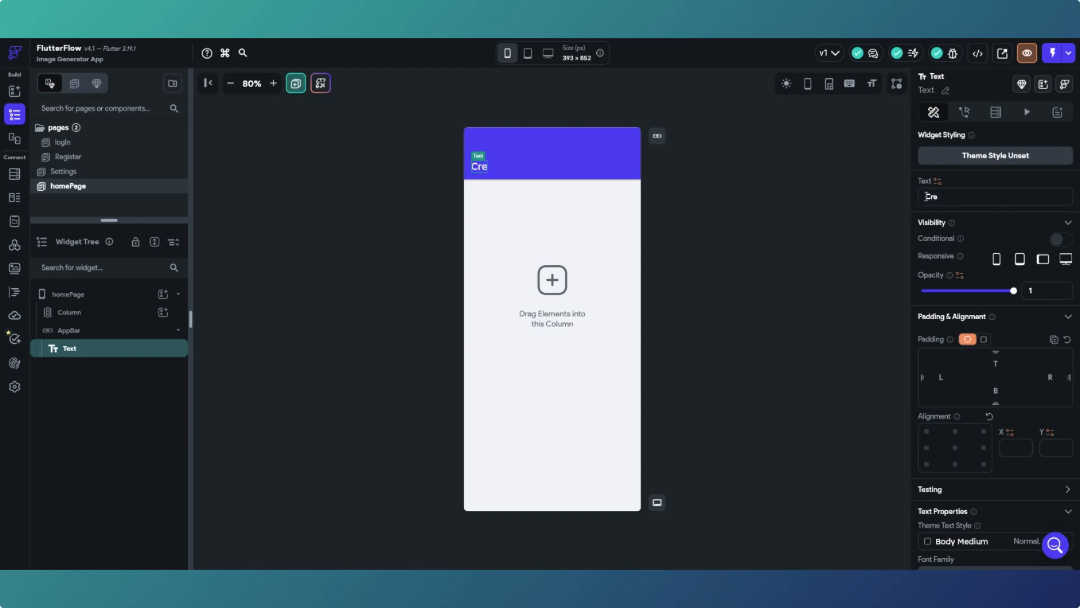
{"action": "type", "text": "ate an Image"}
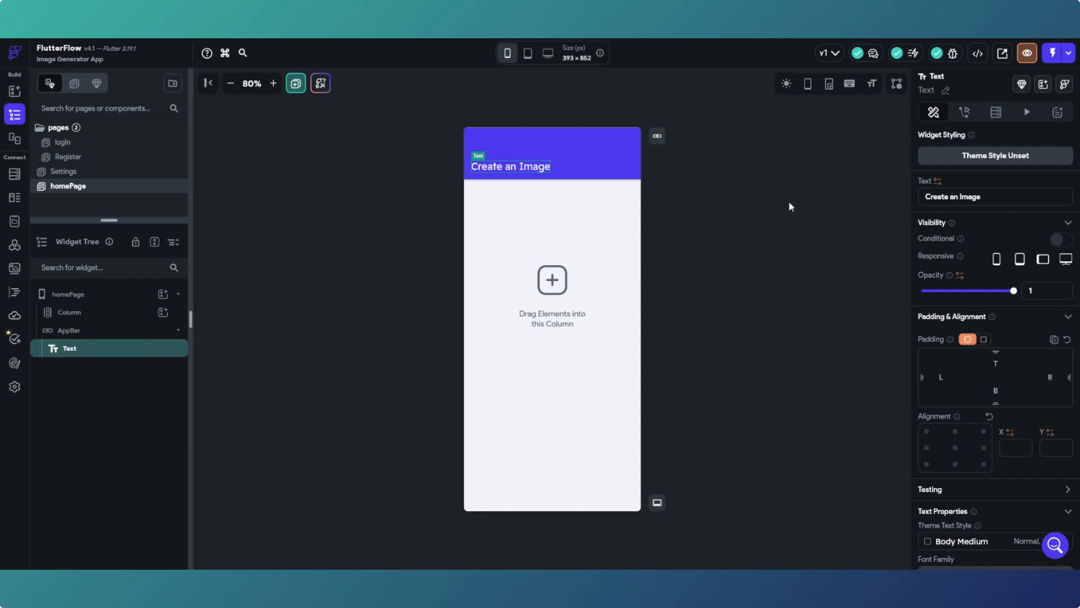
{"action": "left_click", "coordinate": [749, 216]}
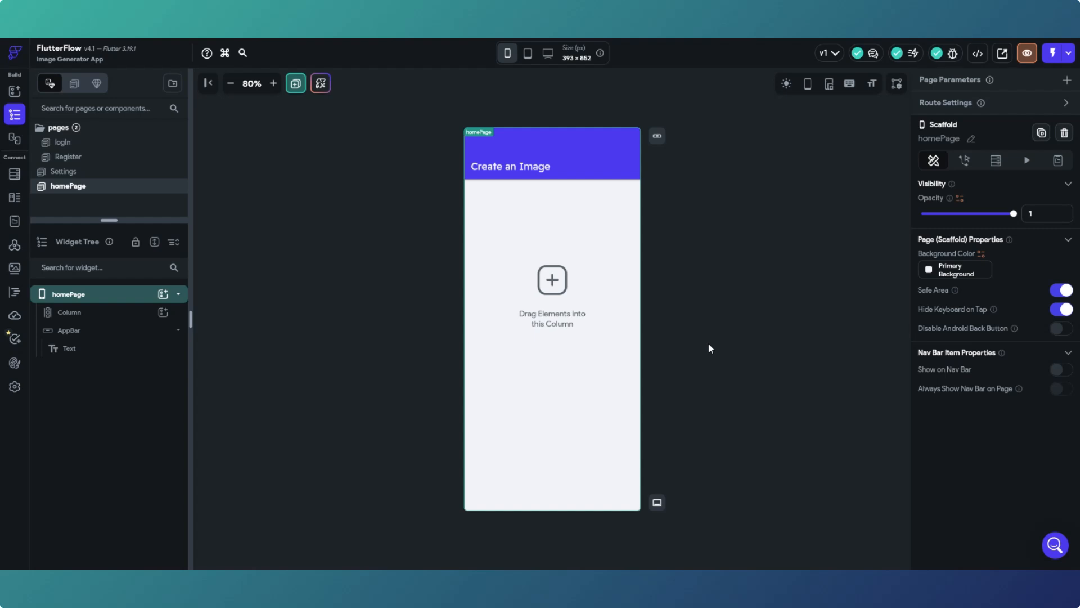
- Change the Settings page's app bar title to 'Settings'
{"action": "left_click", "coordinate": [99, 172]}
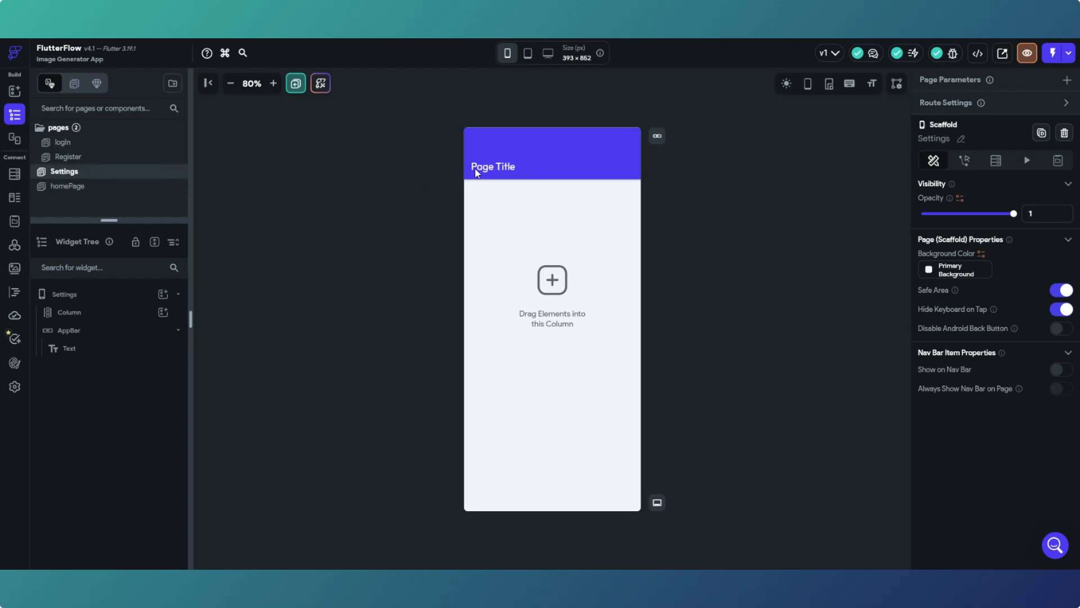
{"action": "left_click", "coordinate": [508, 167]}
{"action": "left_click_drag", "start_coordinate": [973, 197], "coordinate": [920, 202]}
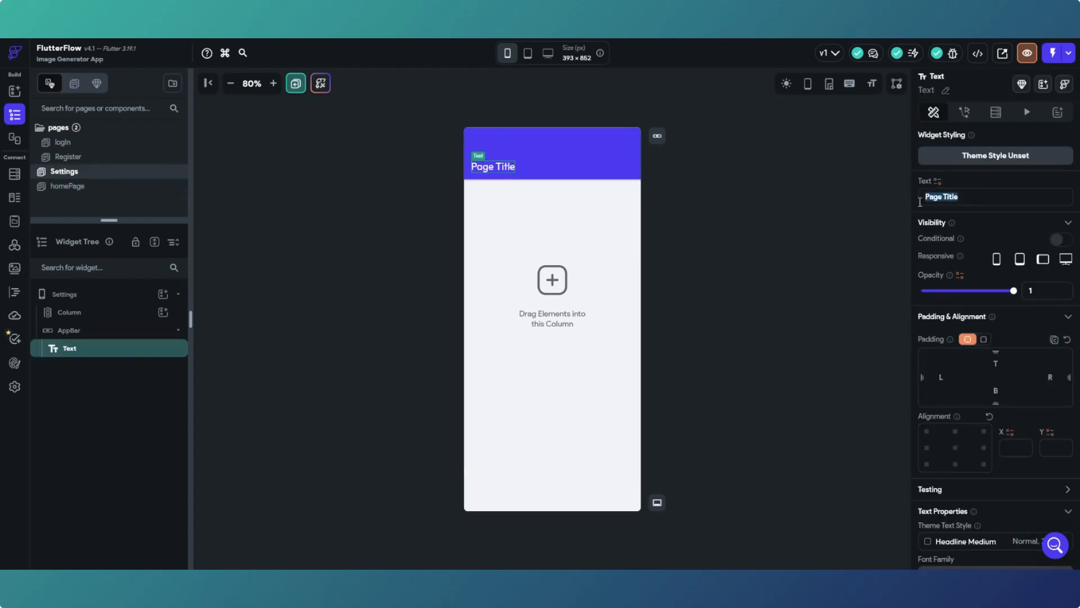
{"action": "type", "text": "Settings"}
{"action": "left_click", "coordinate": [878, 235]}
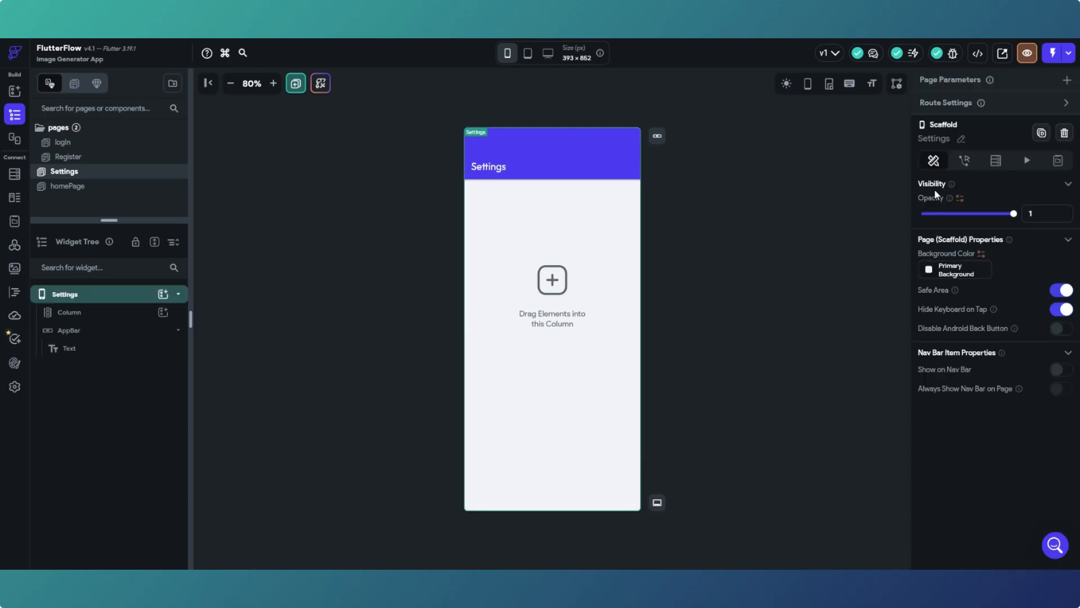
{"action": "left_click", "coordinate": [488, 166]}
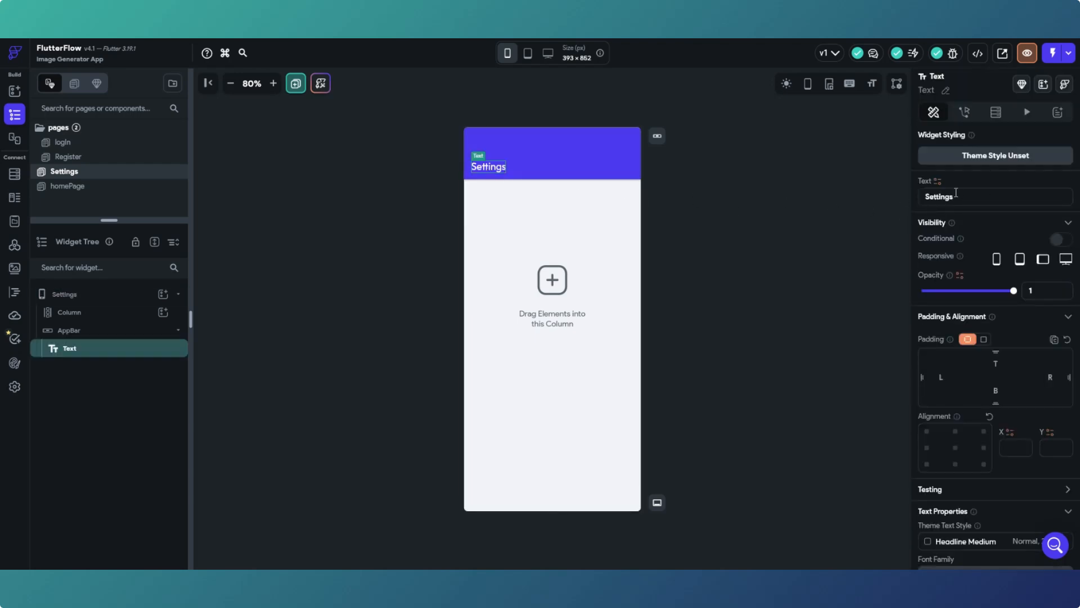
{"action": "left_click", "coordinate": [771, 204]}
{"action": "left_click", "coordinate": [62, 189]}
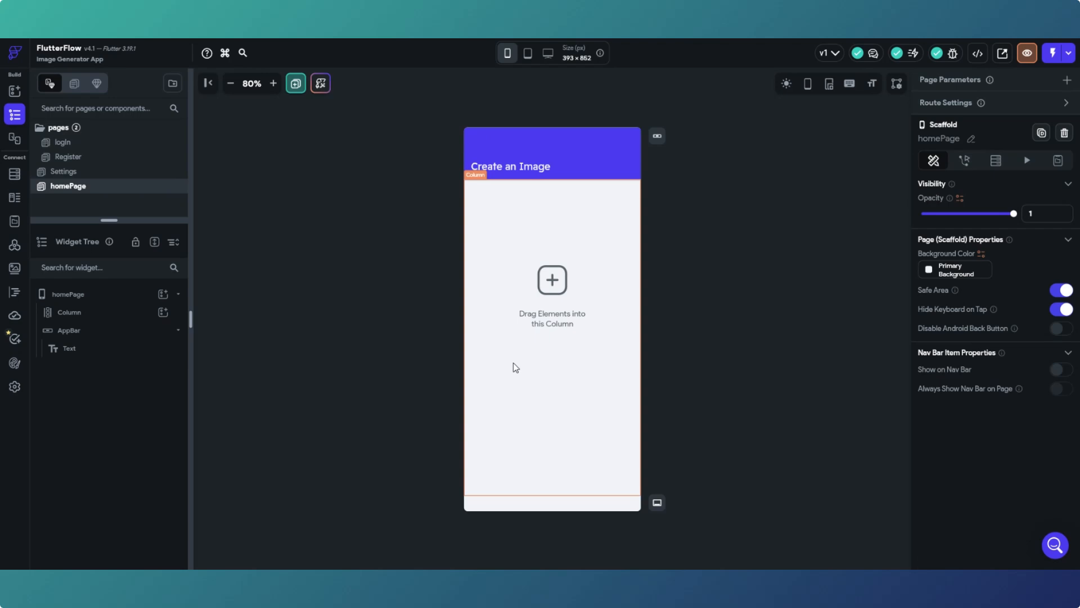
- Switch on Show on Nav Bar in homePage's Scaffold properties
{"action": "left_click", "coordinate": [87, 173]}
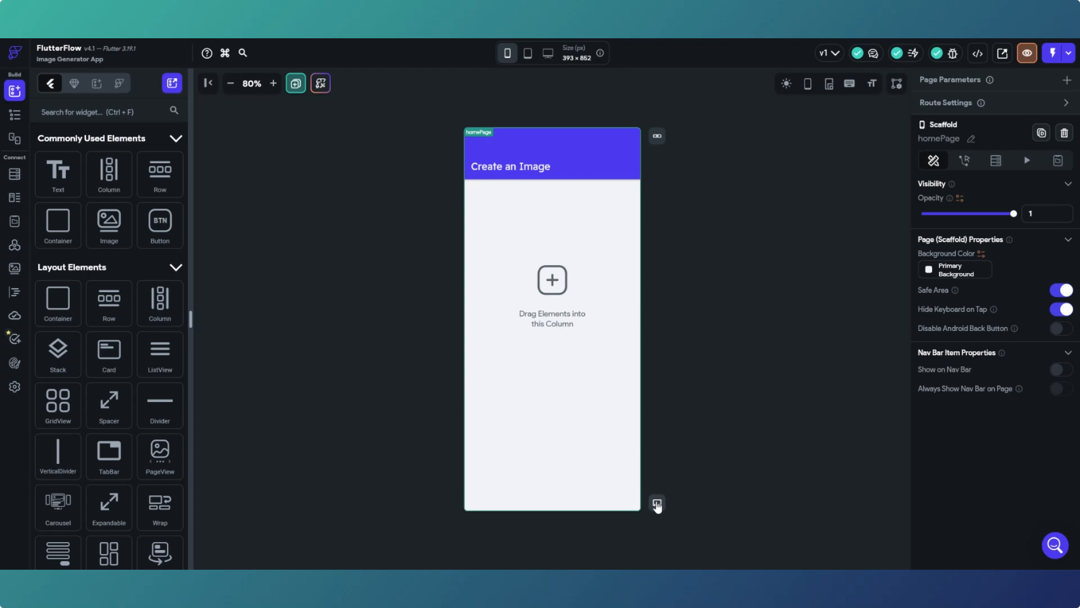
{"action": "left_click", "coordinate": [1061, 369]}
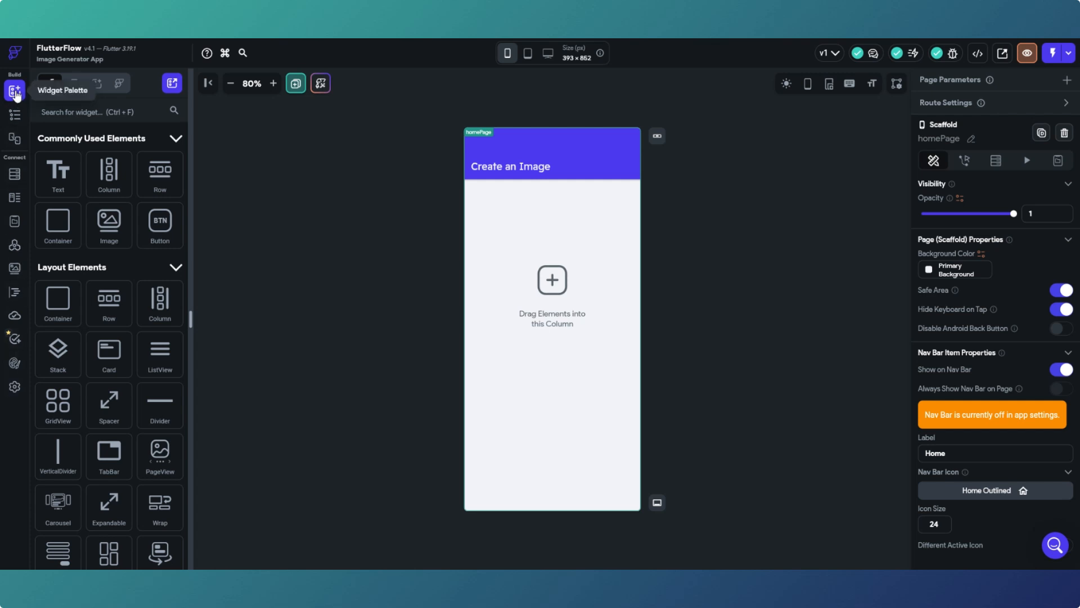
{"action": "left_click", "coordinate": [14, 115]}
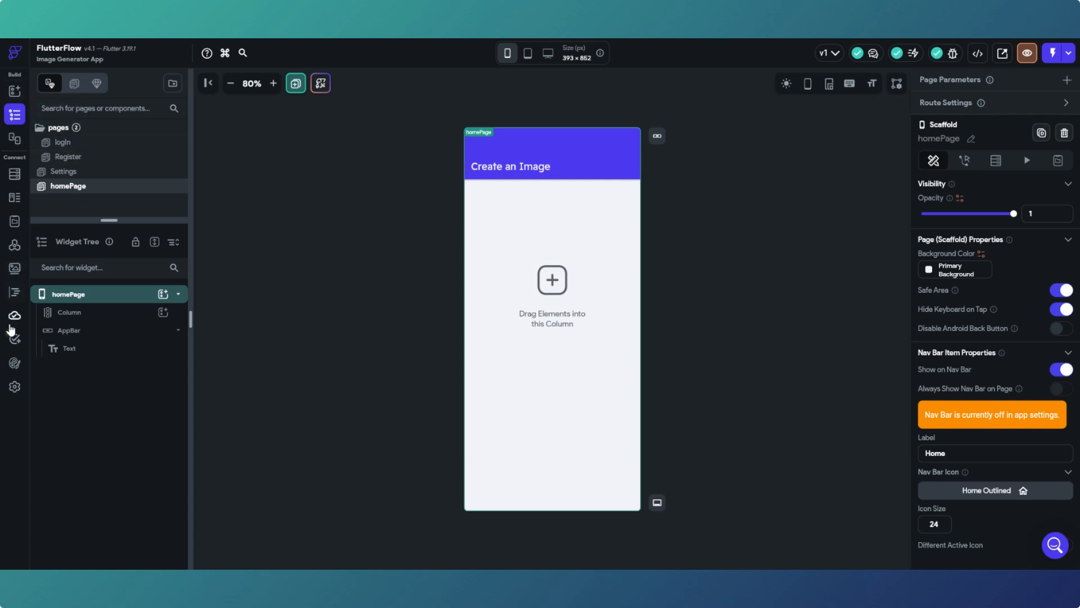
- Turn on Show Nav Bar under Settings and Integrations > Nav Bar & App Bar
{"action": "left_click", "coordinate": [15, 388]}
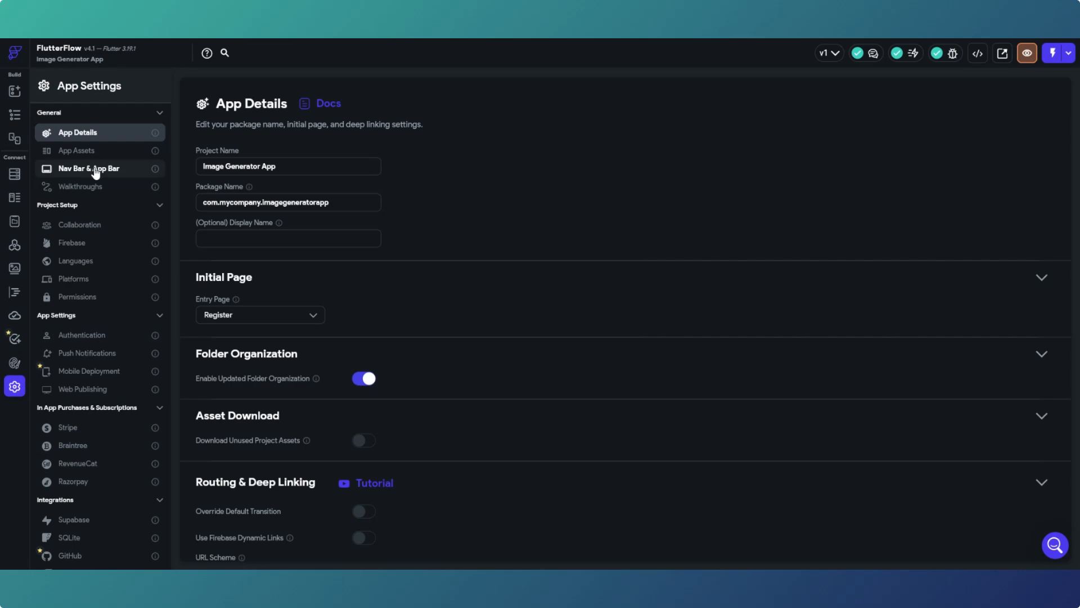
{"action": "left_click", "coordinate": [96, 170]}
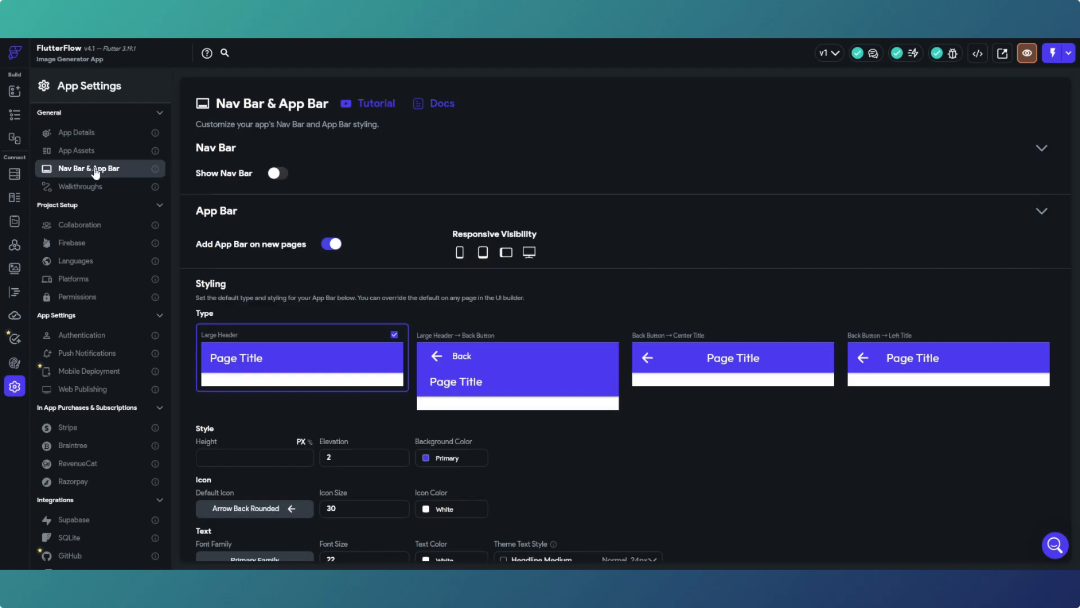
{"action": "left_click", "coordinate": [278, 174]}
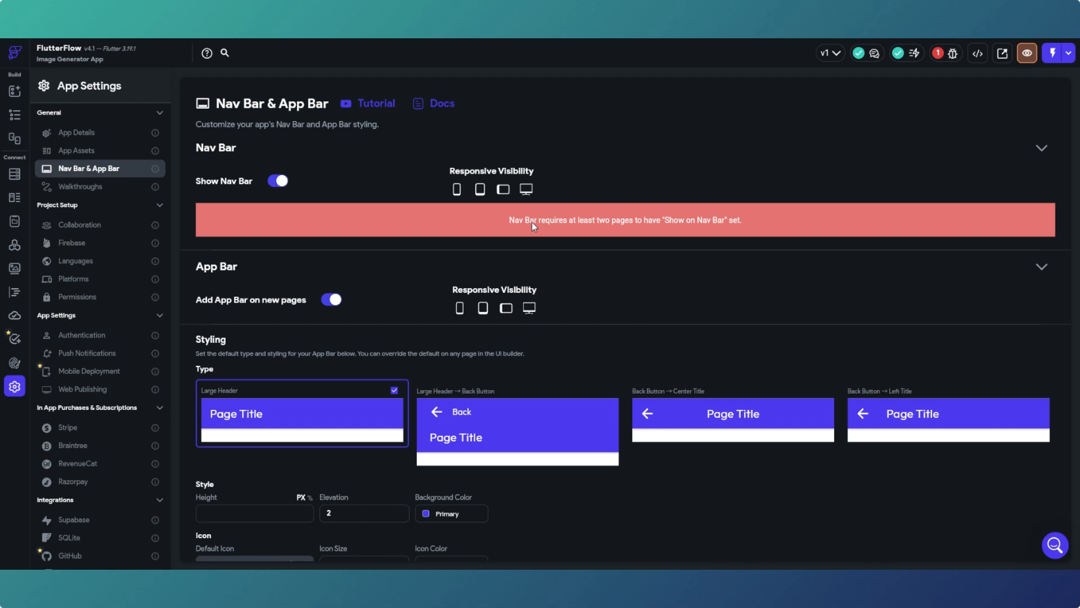
{"action": "left_click", "coordinate": [15, 115]}
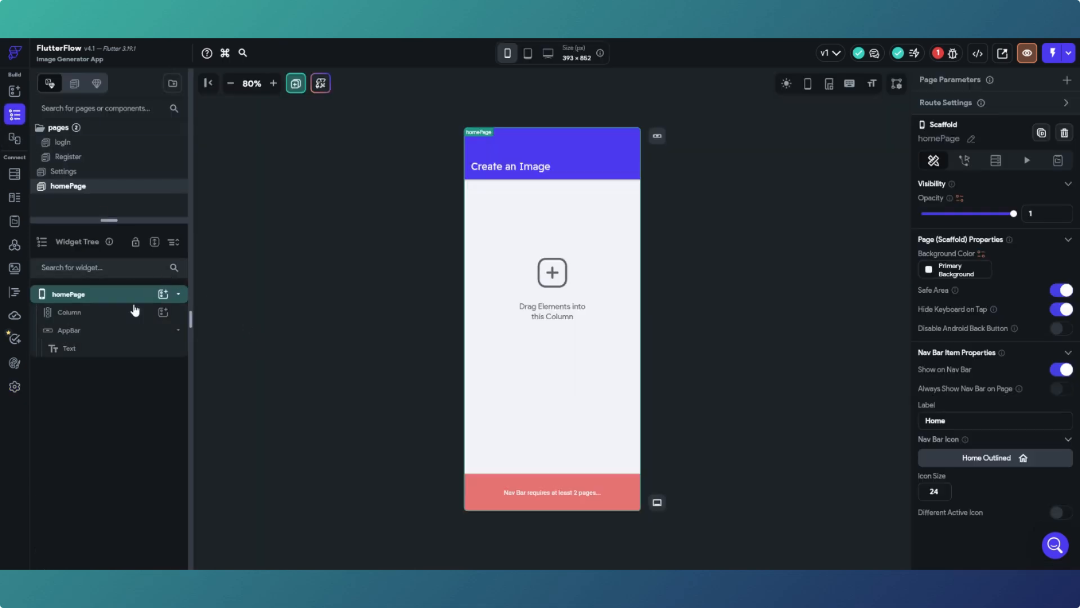
- Switch on Show on Nav Bar for the Settings page
{"action": "left_click", "coordinate": [70, 173]}
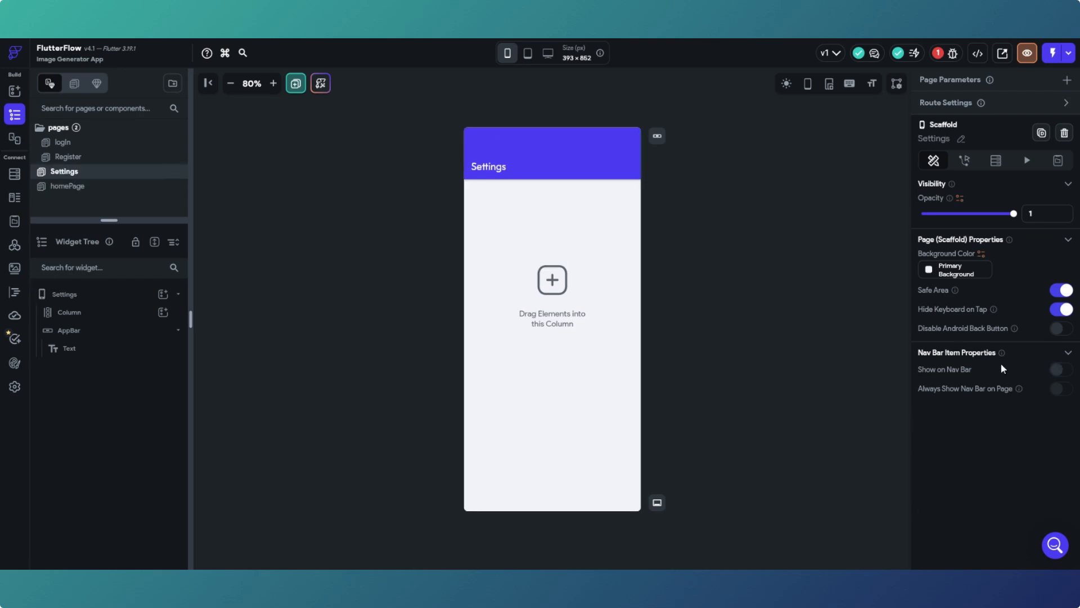
{"action": "left_click", "coordinate": [1063, 370]}
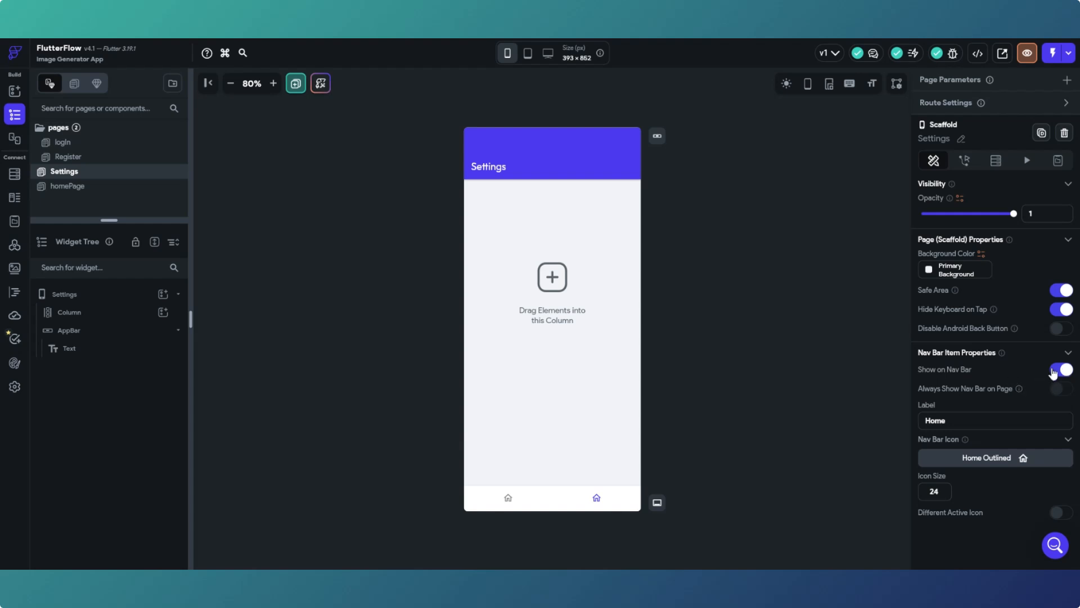
{"action": "left_click", "coordinate": [14, 387]}
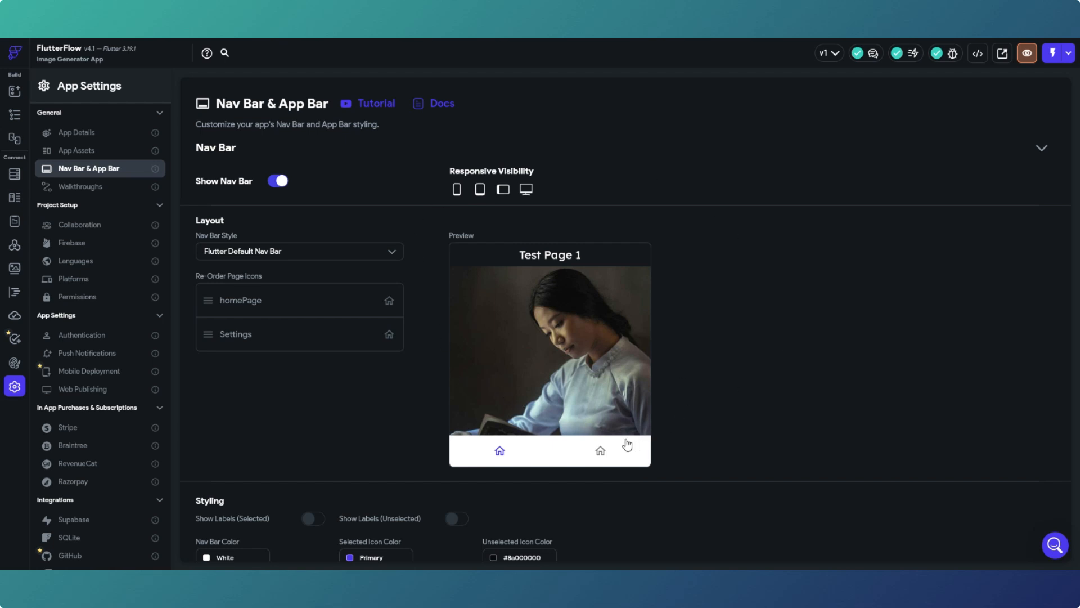
{"action": "left_click", "coordinate": [381, 254]}
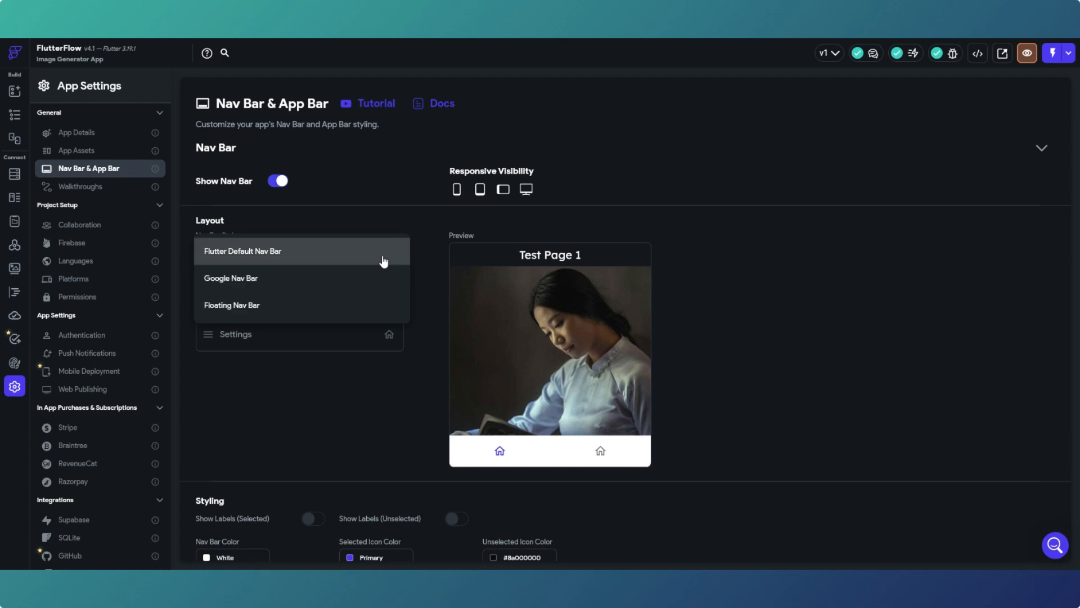
{"action": "left_click", "coordinate": [304, 282]}
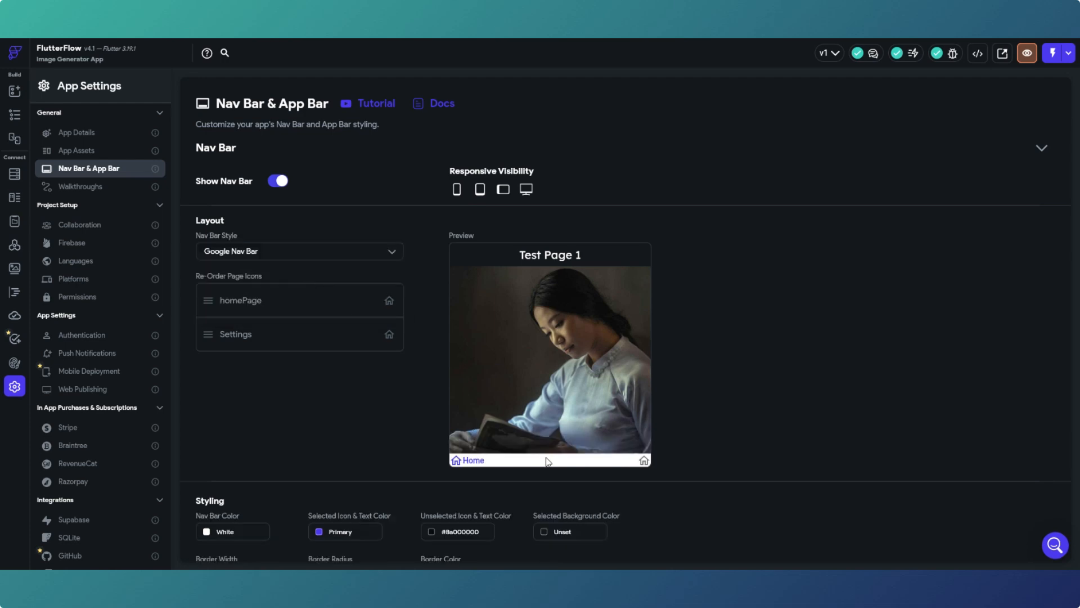
{"action": "left_click", "coordinate": [354, 257]}
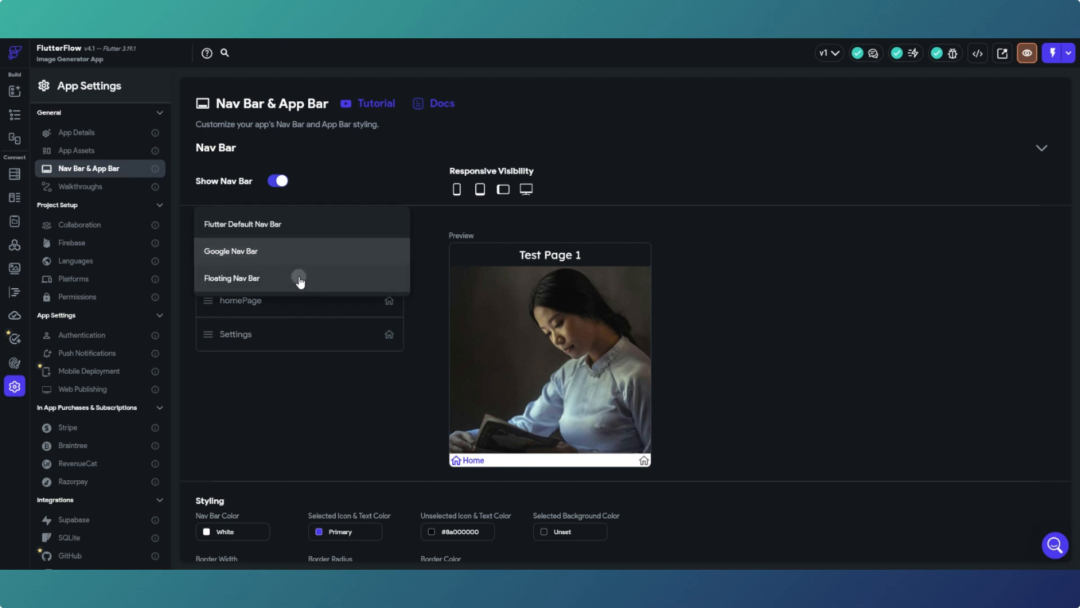
{"action": "left_click", "coordinate": [299, 278]}
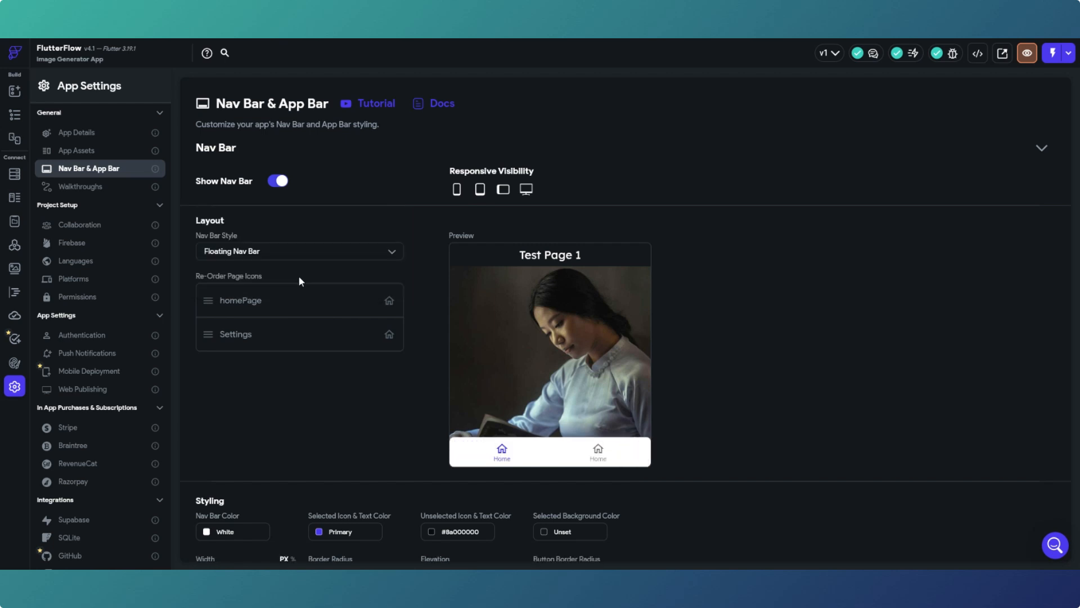
{"action": "left_click", "coordinate": [366, 251]}
{"action": "left_click", "coordinate": [310, 200]}
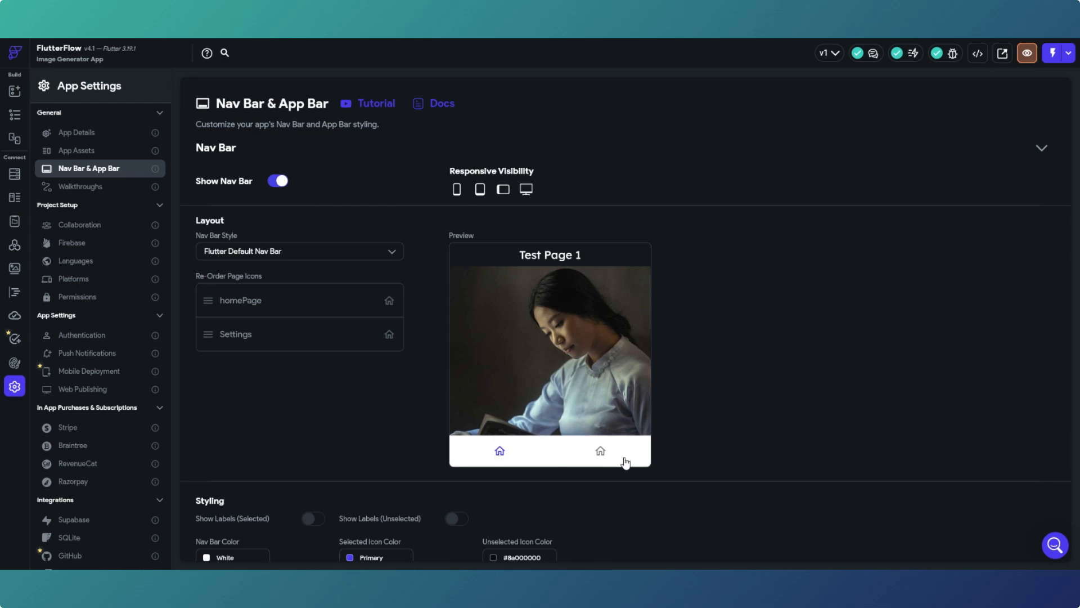
{"action": "left_click", "coordinate": [15, 117]}
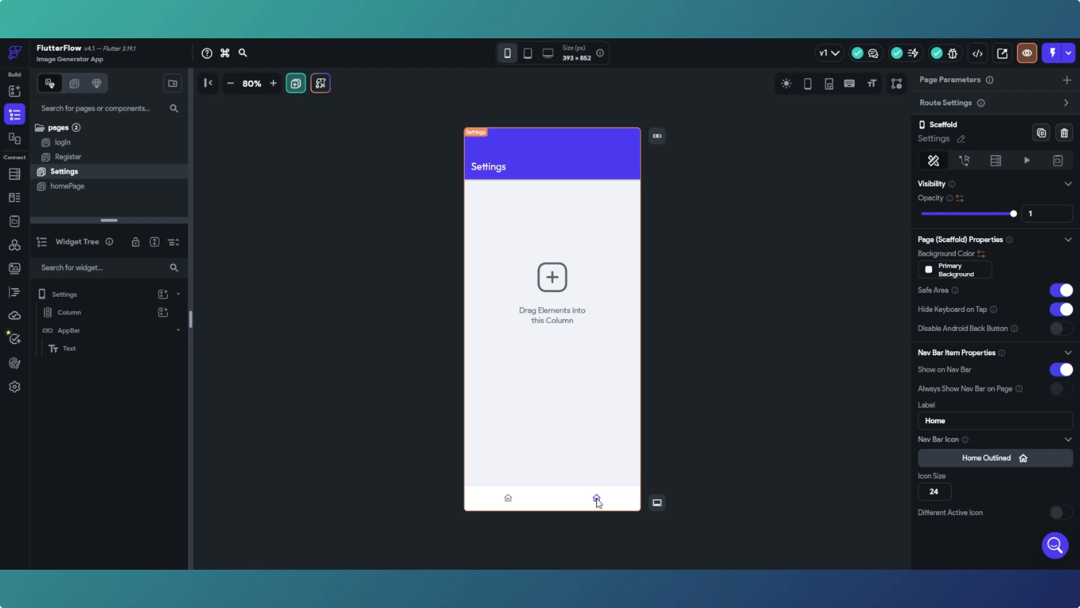
{"action": "left_click", "coordinate": [80, 186]}
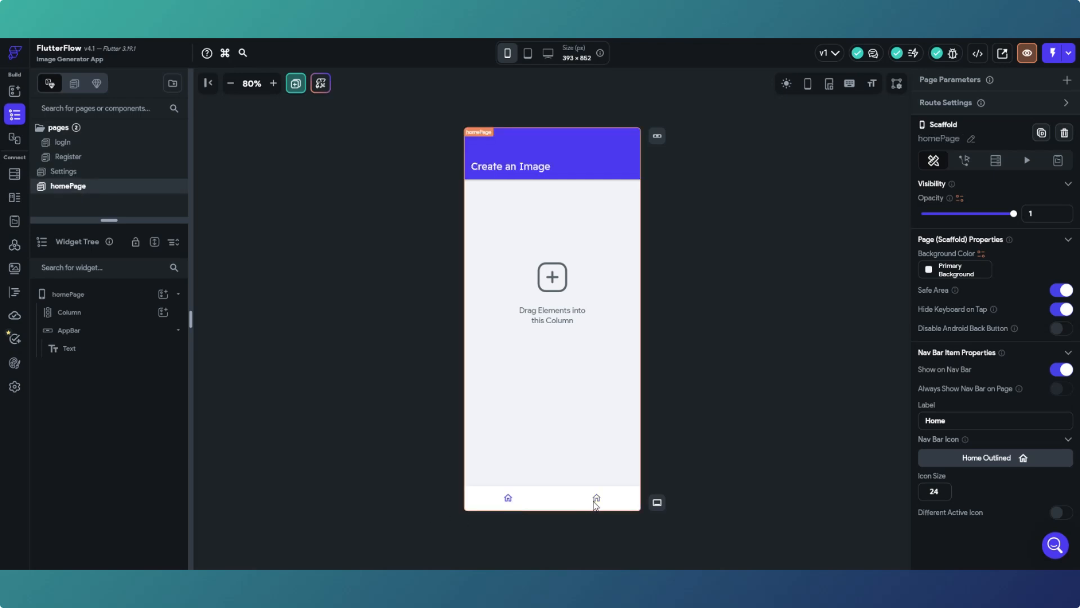
{"action": "left_click", "coordinate": [87, 171]}
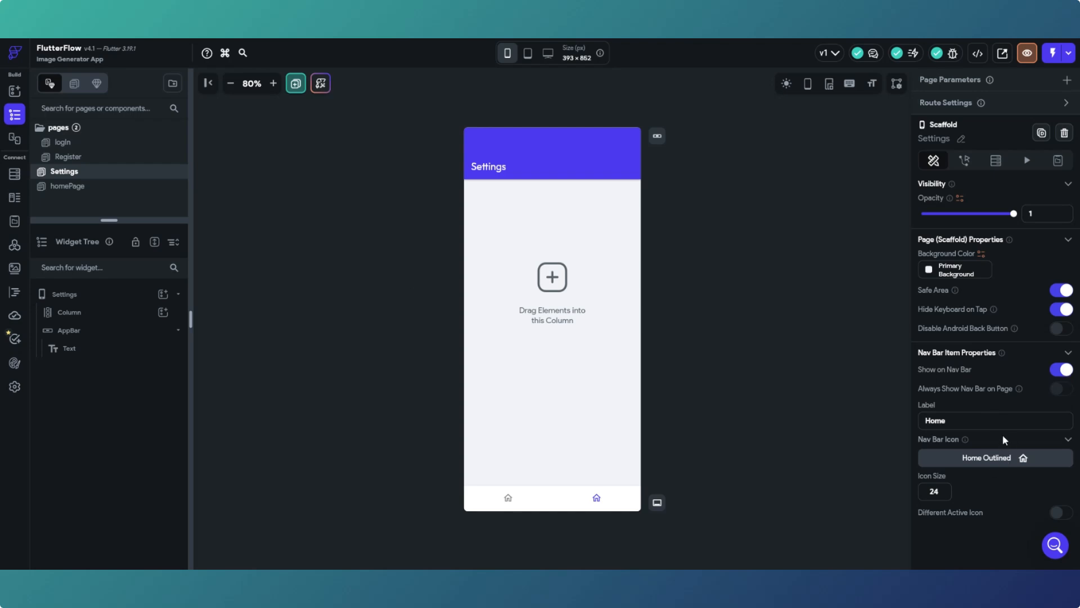
- Give the Settings nav bar item the Settings Outlined gear icon and the label 'Settings'
{"action": "left_click", "coordinate": [996, 460]}
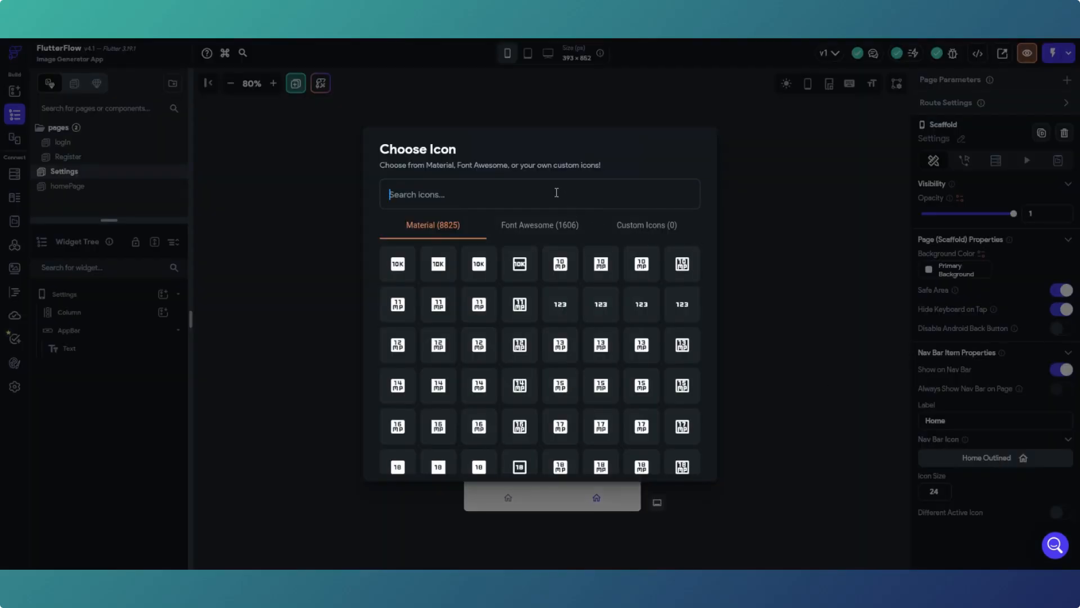
{"action": "type", "text": "Settin"}
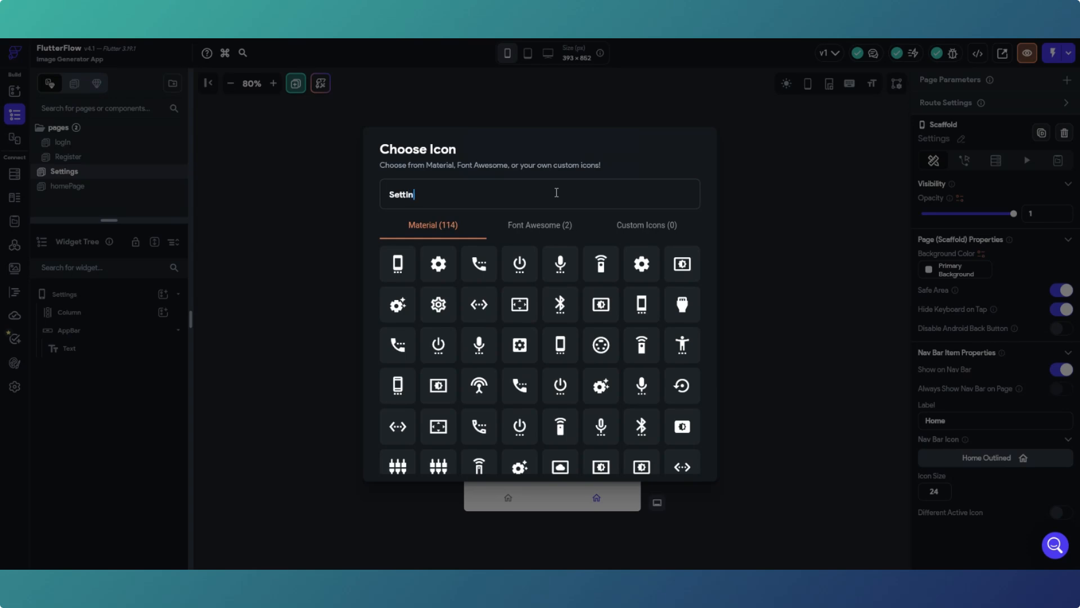
{"action": "type", "text": "g"}
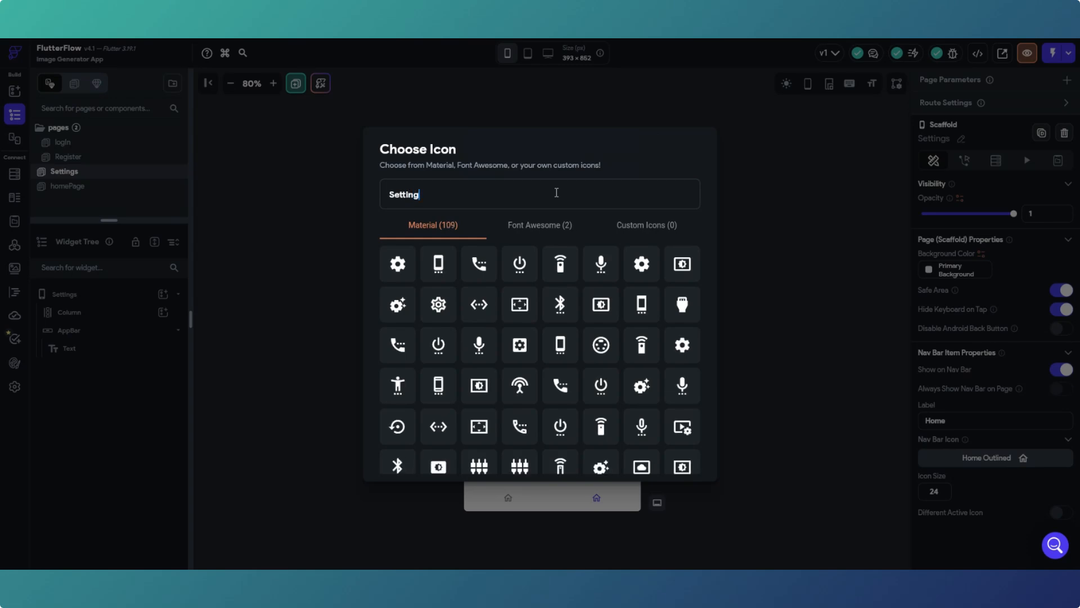
{"action": "left_click", "coordinate": [538, 232]}
{"action": "left_click", "coordinate": [438, 304]}
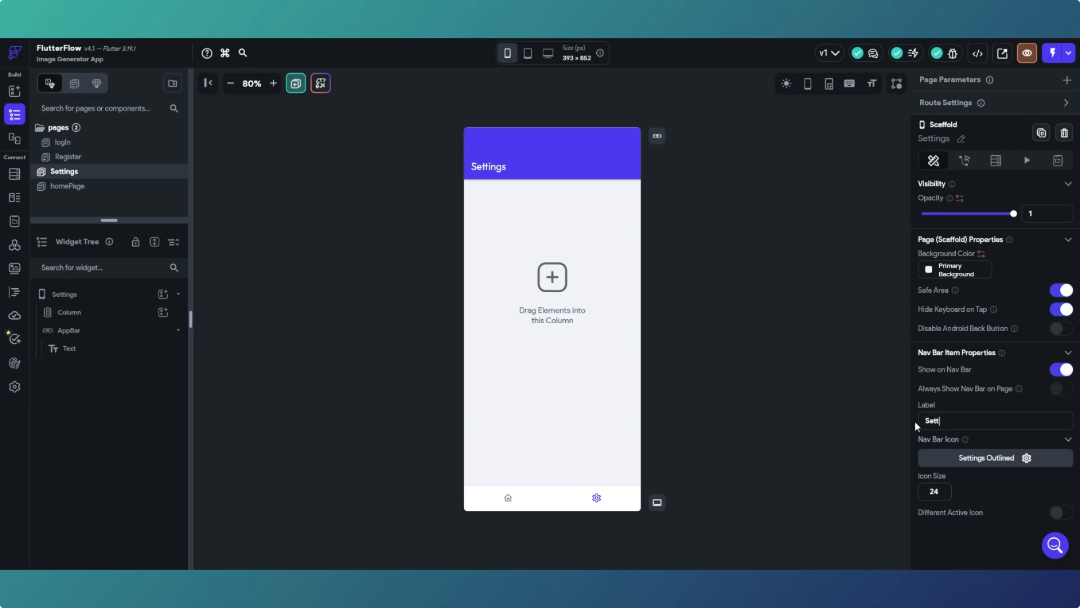
{"action": "type", "text": "ings"}
- Finish the nav bar label edit and start a new Supabase project under App Building
{"action": "left_click", "coordinate": [801, 433]}
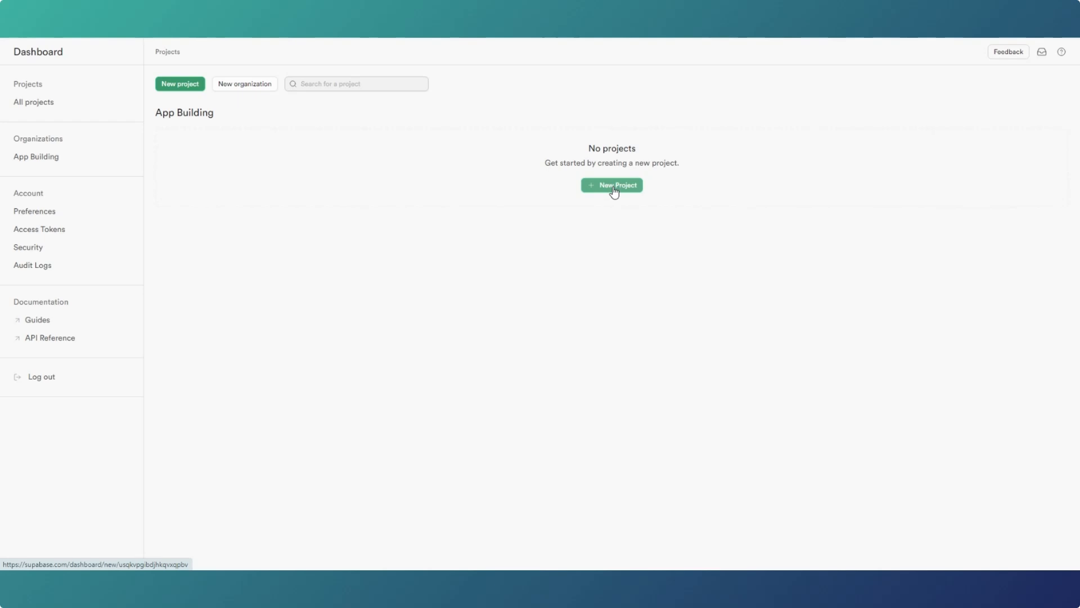
{"action": "left_click", "coordinate": [614, 191]}
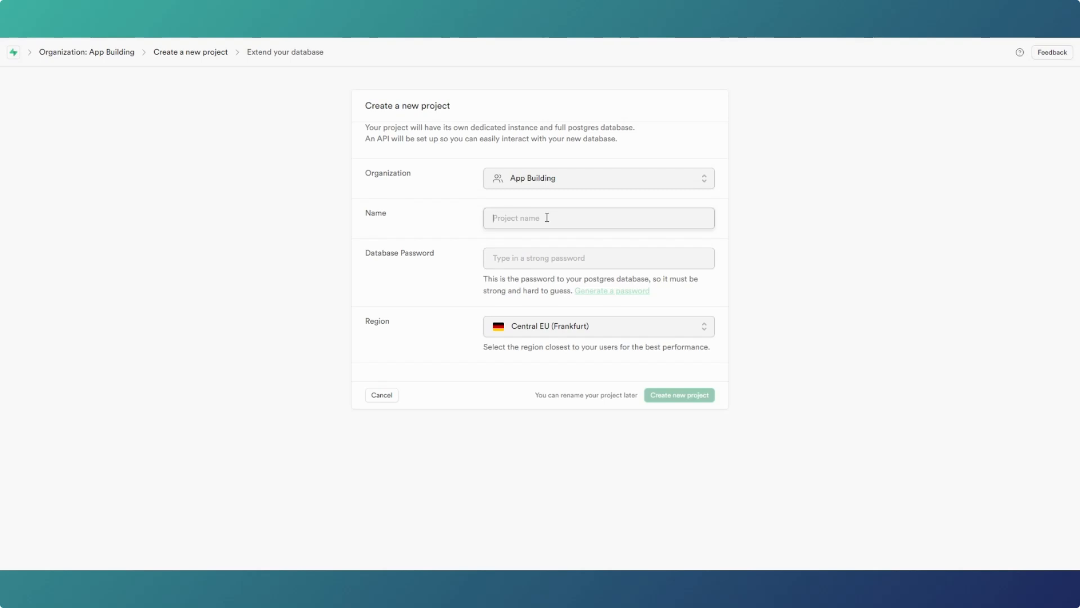
- Name the project 'Ai Image Generator', choose West EU (London), then generate and copy a database password
{"action": "type", "text": "Ai Image Generator"}
{"action": "left_click", "coordinate": [642, 330]}
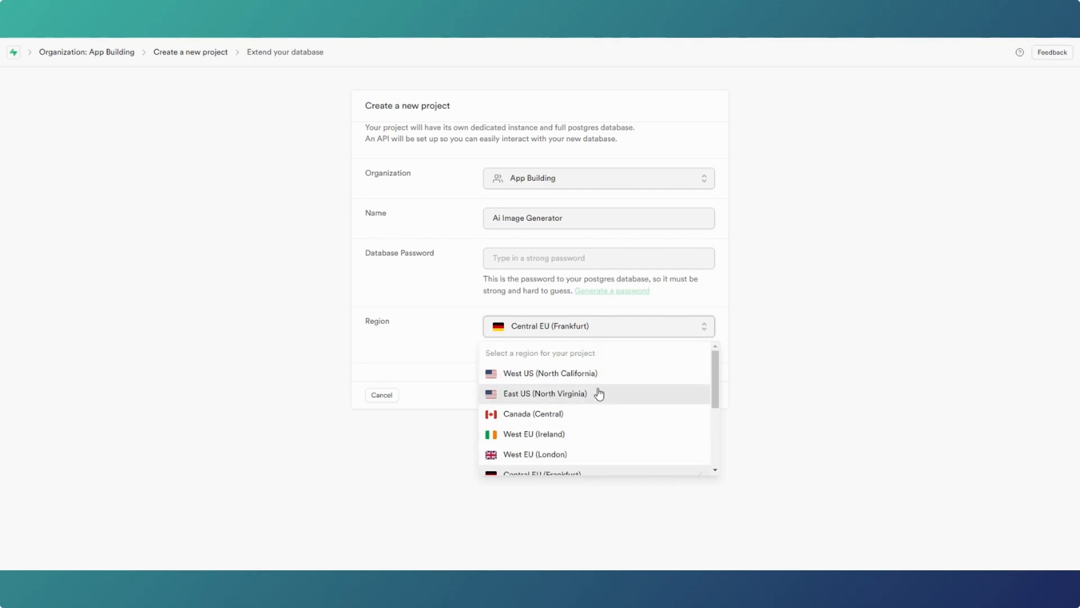
{"action": "left_click", "coordinate": [552, 458]}
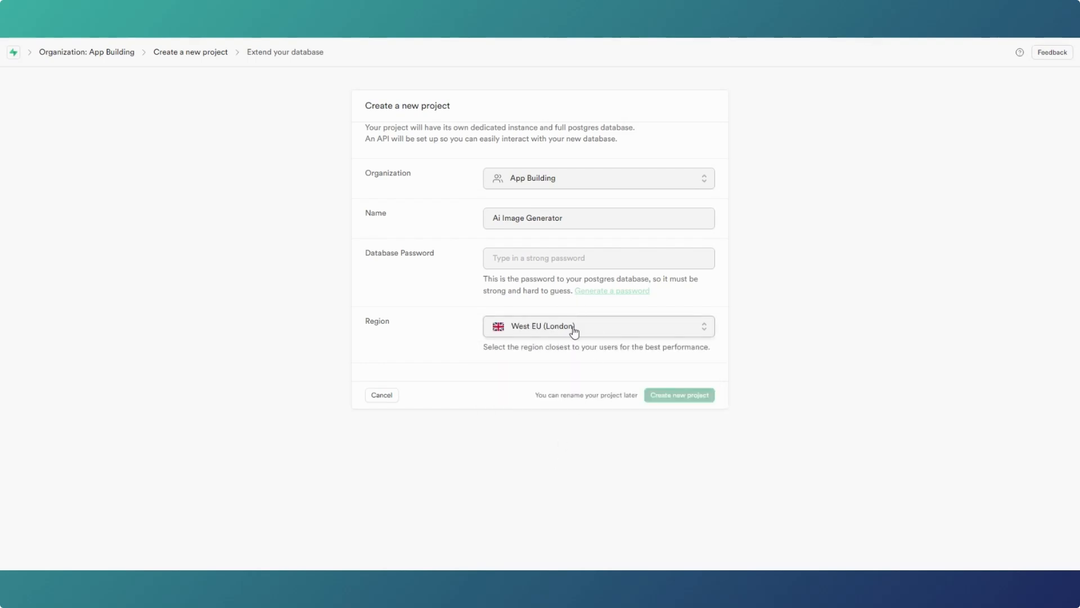
{"action": "left_click", "coordinate": [546, 259]}
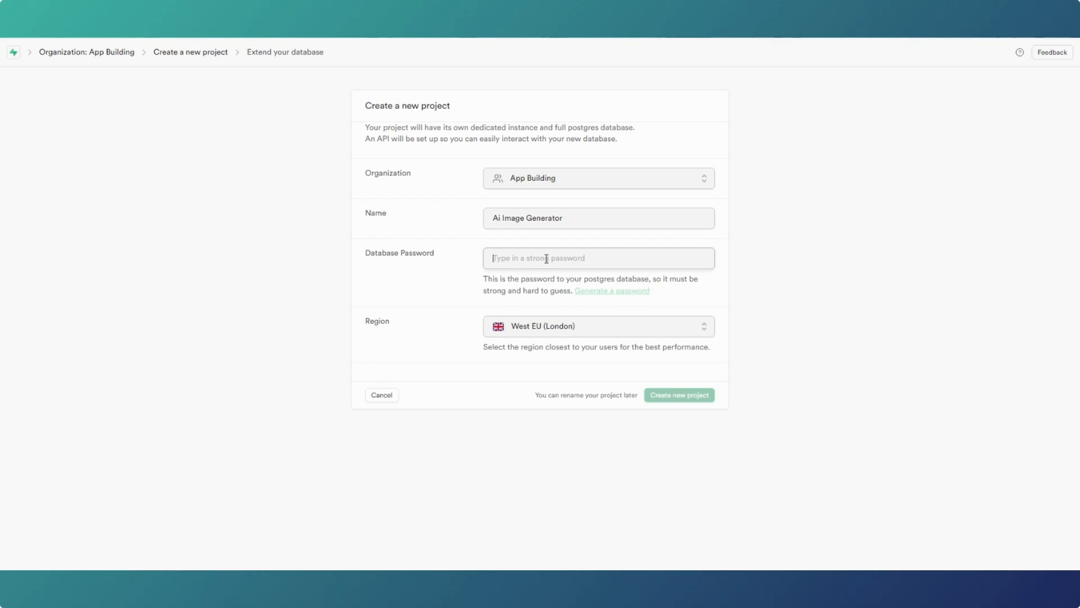
{"action": "left_click", "coordinate": [621, 291]}
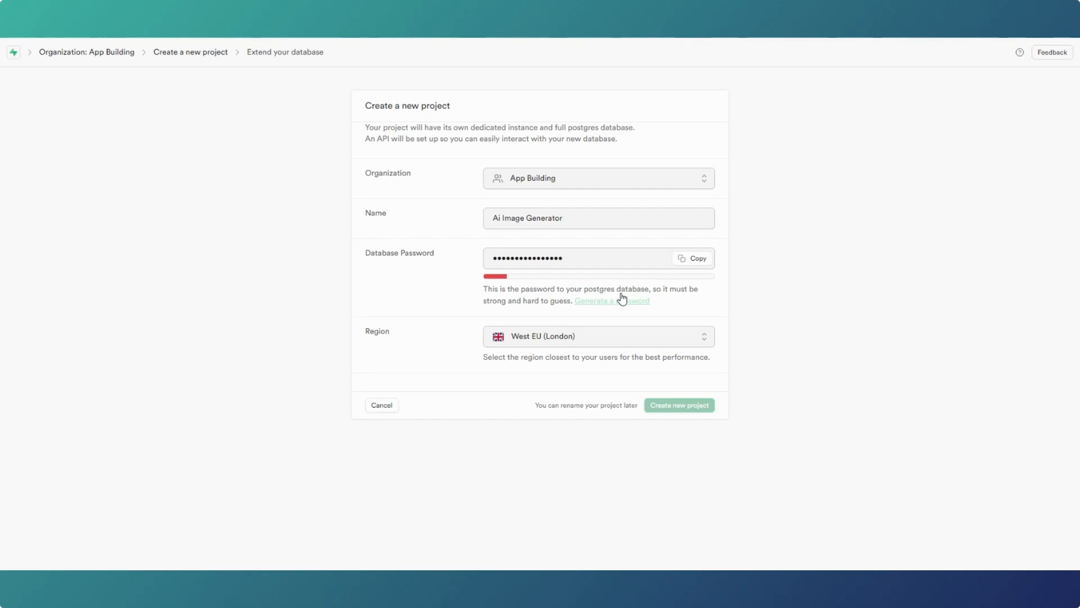
{"action": "left_click", "coordinate": [699, 260]}
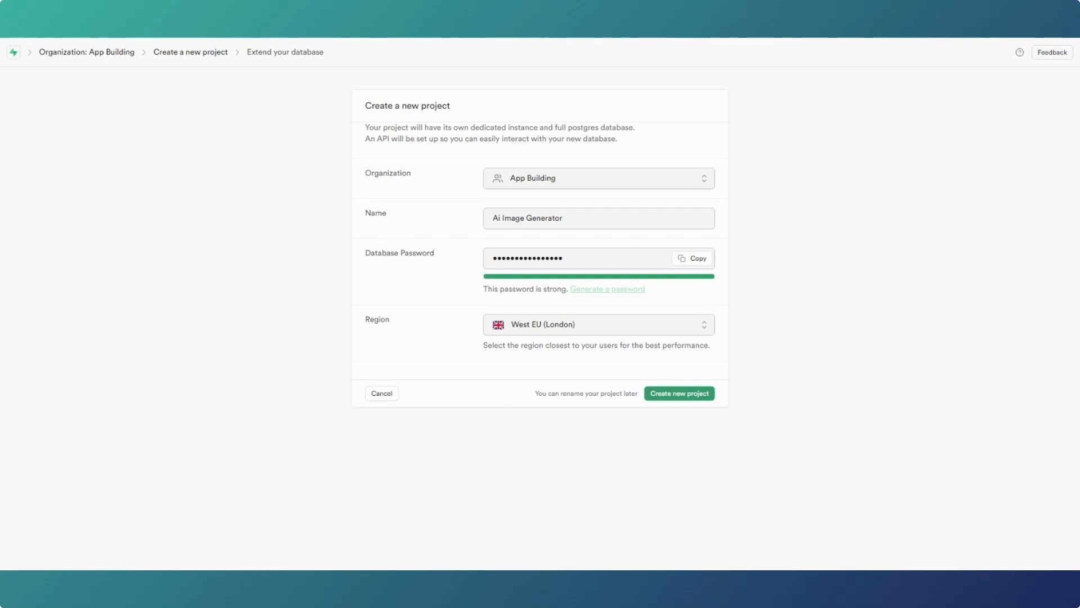
- Submit and confirm creation of the Ai Image Generator project
{"action": "left_click", "coordinate": [672, 393]}
{"action": "left_click", "coordinate": [670, 393]}
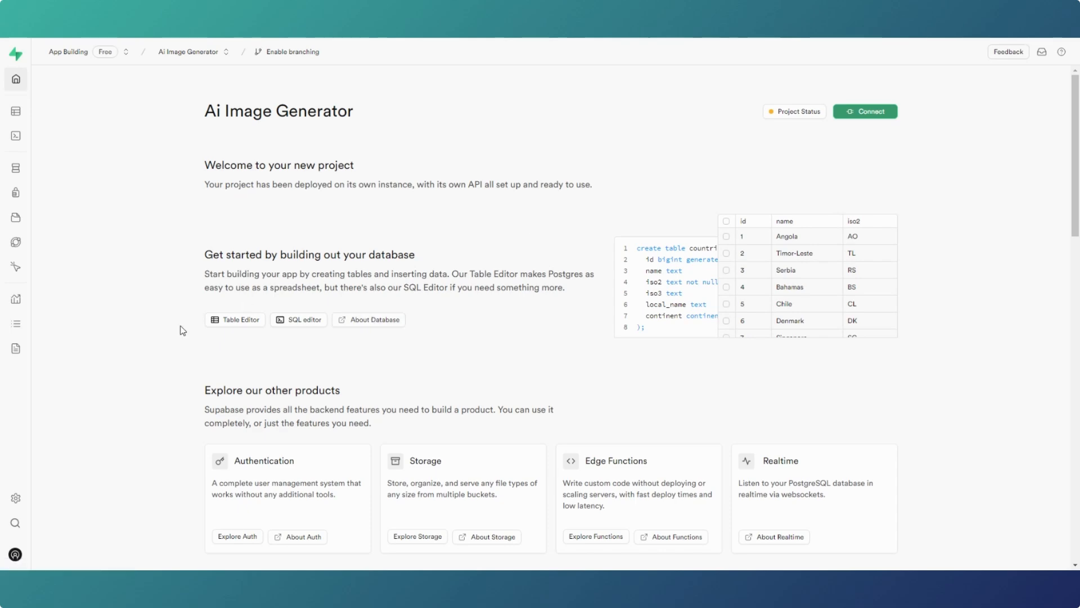
- Go to Project Settings > API to view the project URL and anon key
{"action": "mouse_move", "coordinate": [27, 419]}
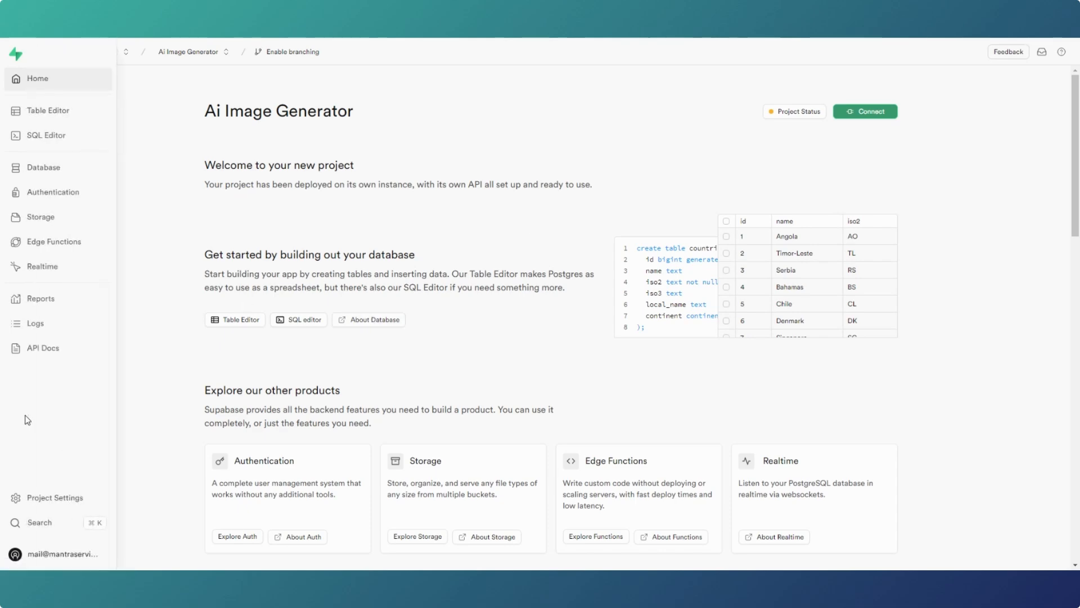
{"action": "left_click", "coordinate": [47, 502]}
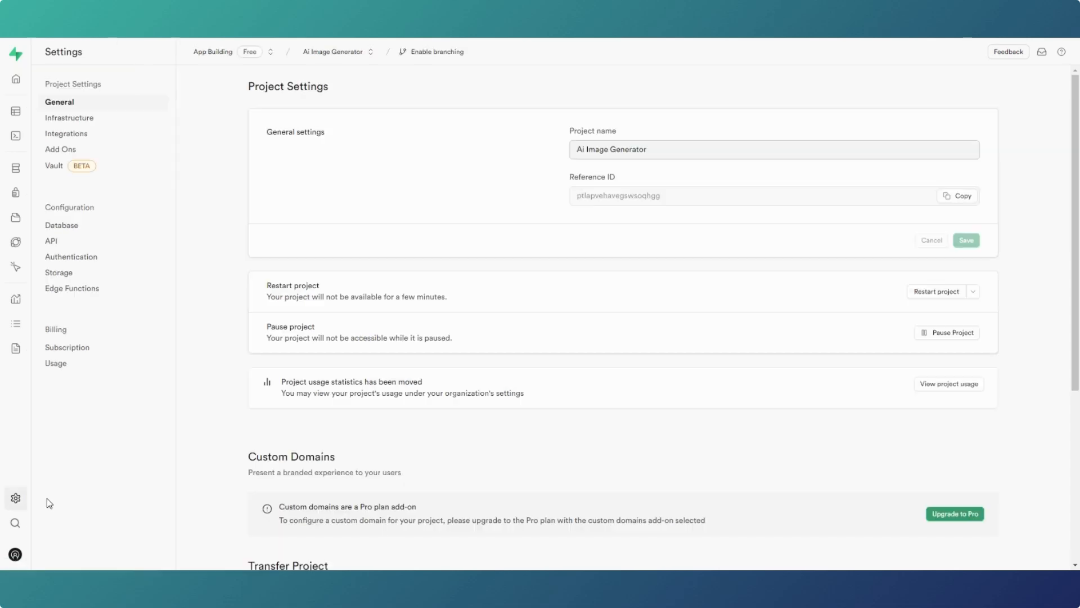
{"action": "left_click", "coordinate": [58, 247]}
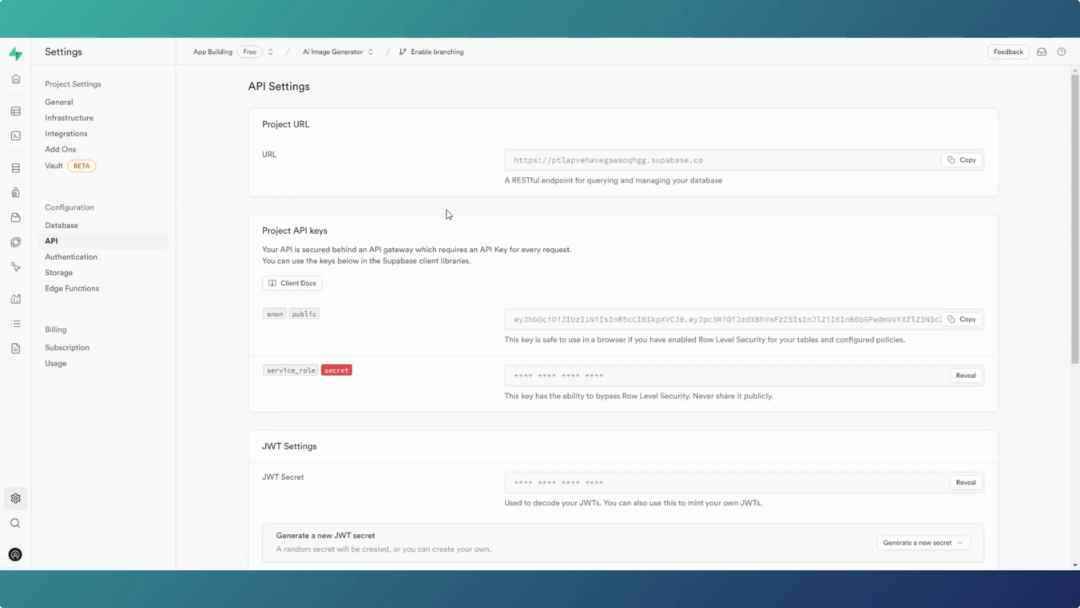
{"action": "left_click", "coordinate": [15, 82]}
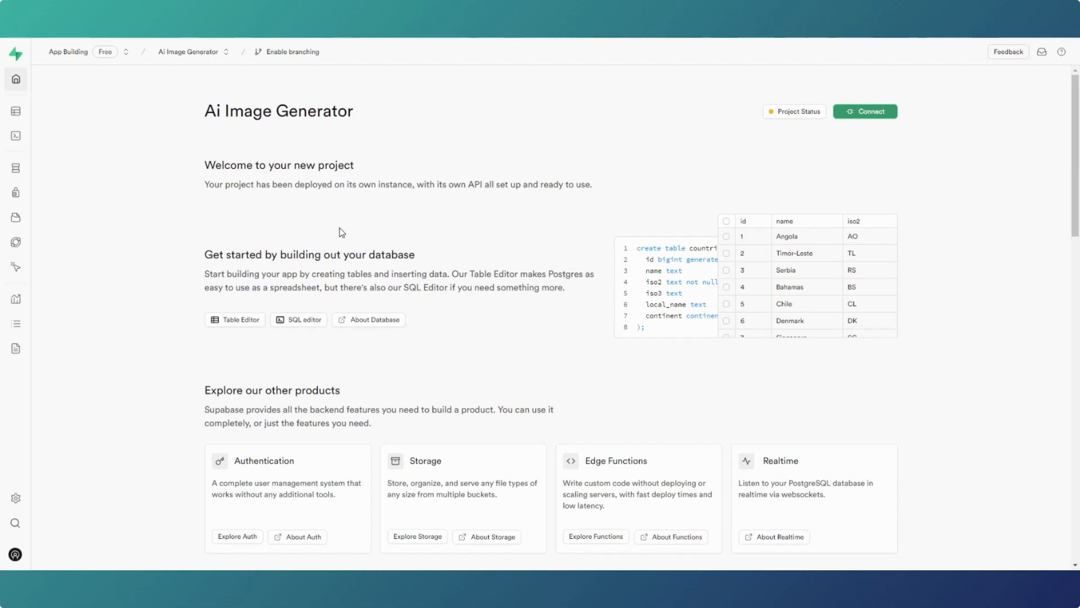
{"action": "mouse_move", "coordinate": [3, 493]}
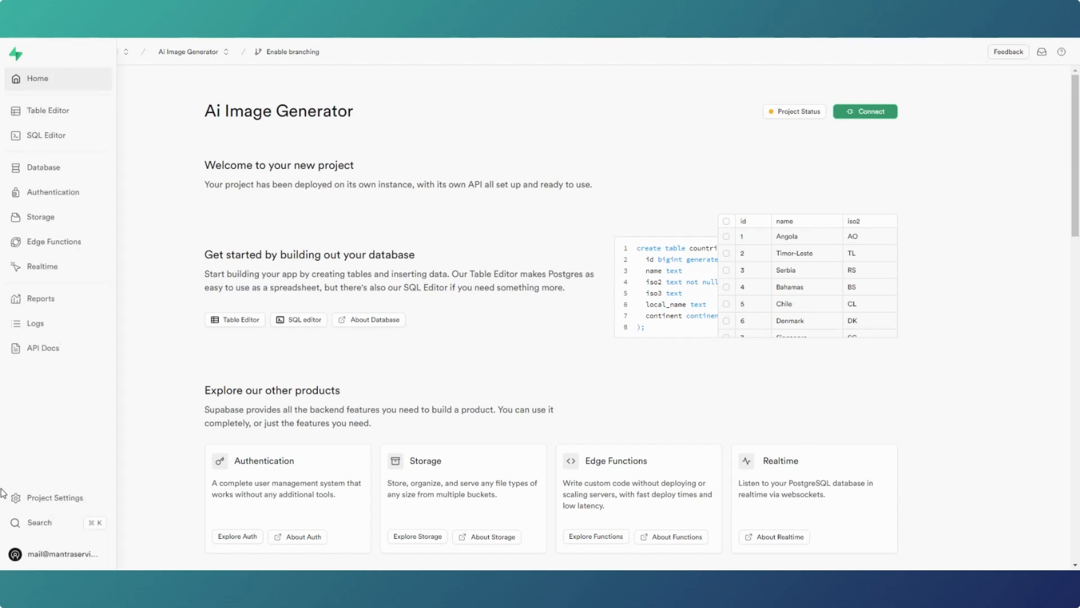
{"action": "left_click", "coordinate": [43, 499]}
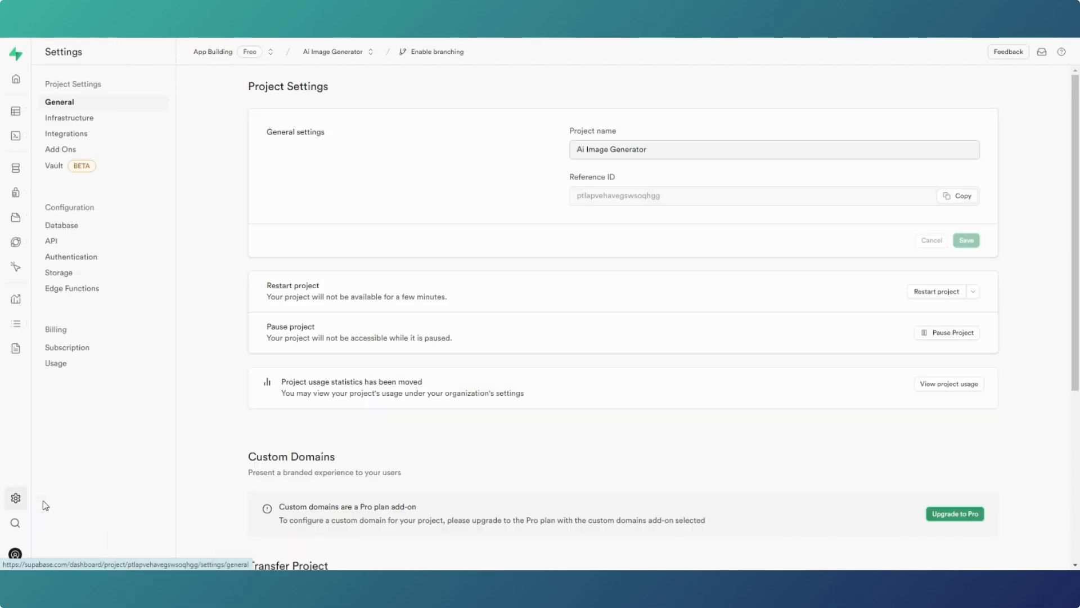
{"action": "left_click", "coordinate": [52, 241]}
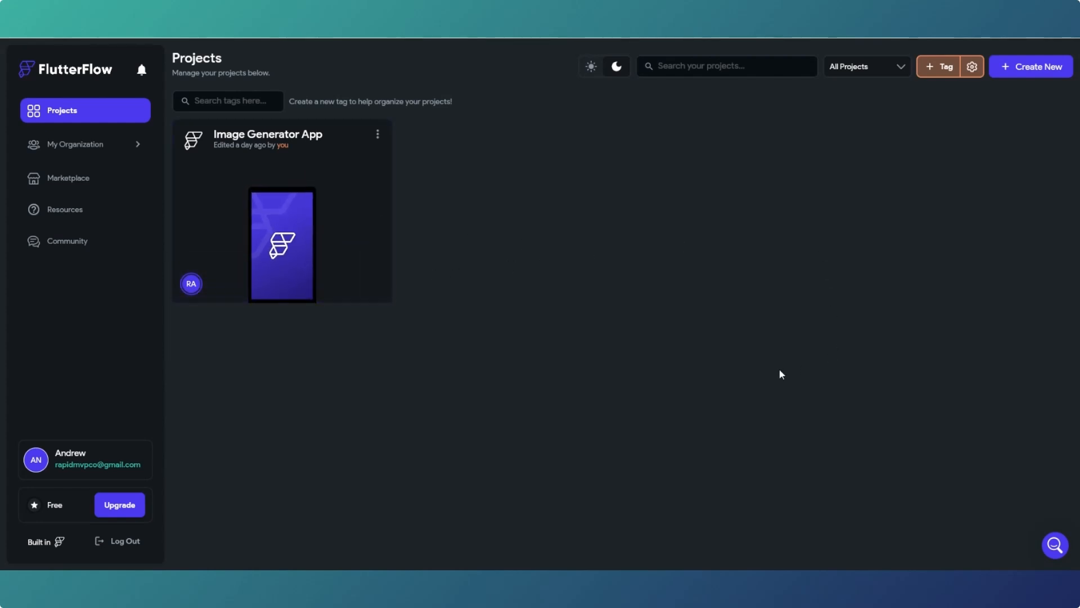
- In the Image Generator App, switch on Enable Supabase under Settings > Integrations > Supabase
{"action": "left_click", "coordinate": [338, 246]}
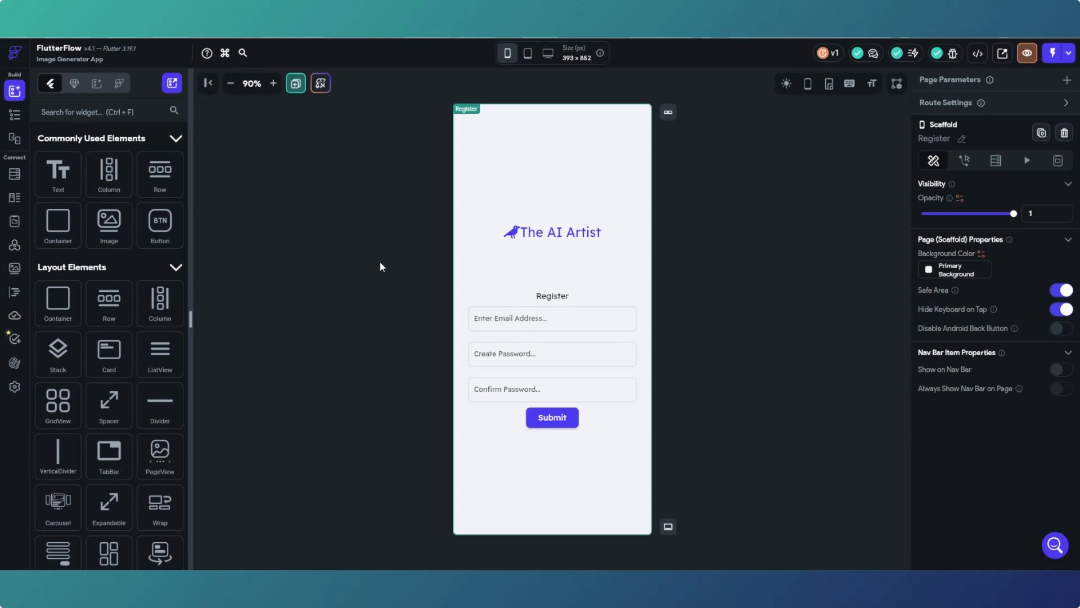
{"action": "left_click", "coordinate": [15, 388]}
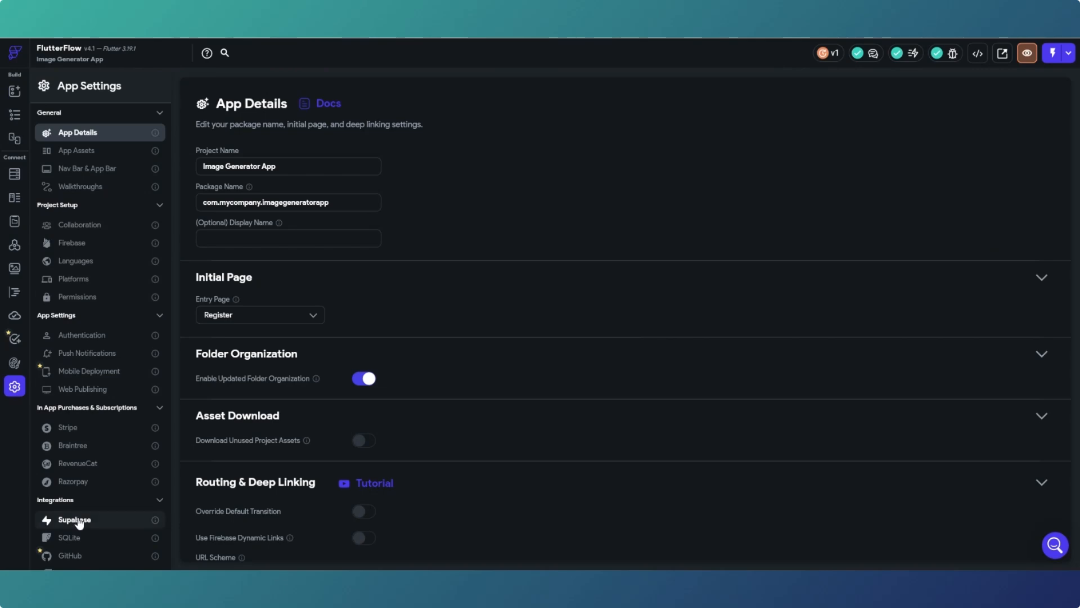
{"action": "left_click", "coordinate": [80, 521]}
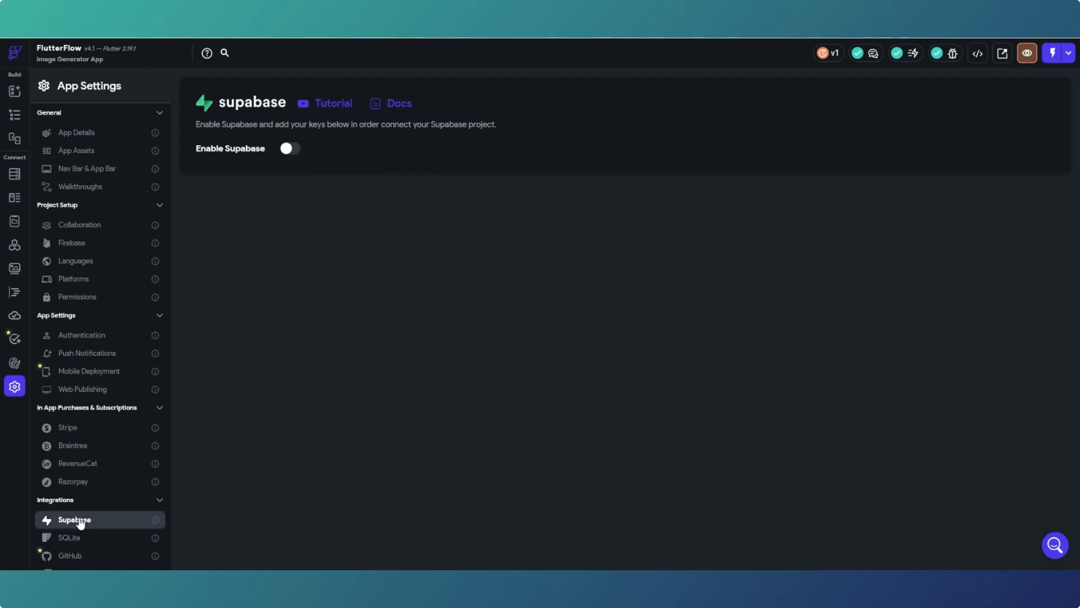
{"action": "left_click", "coordinate": [296, 147]}
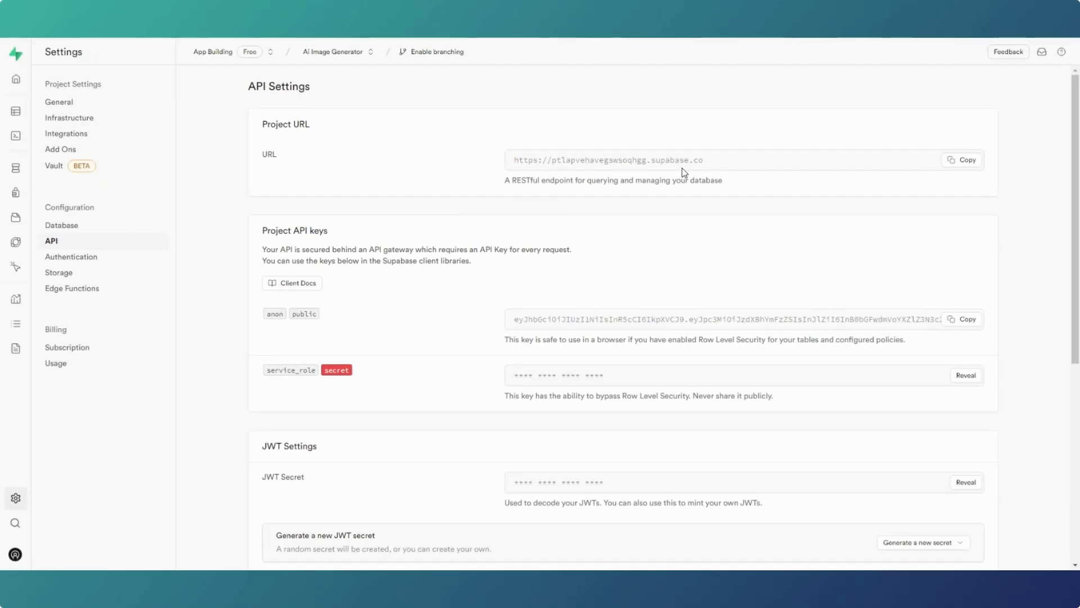
- Copy the Supabase project URL into FlutterFlow's API URL field
{"action": "left_click", "coordinate": [968, 162]}
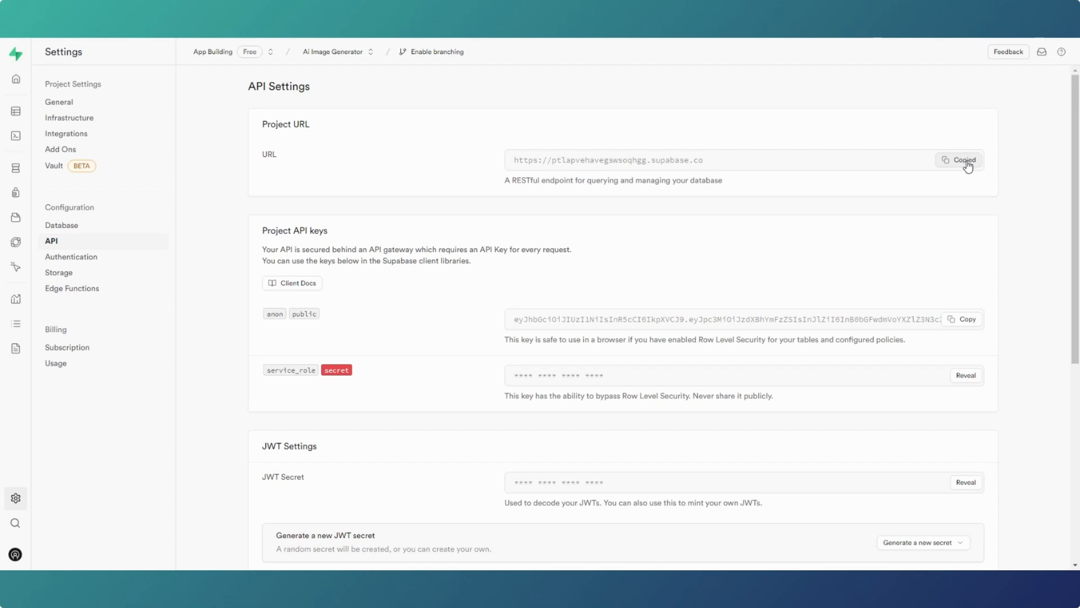
{"action": "mouse_move", "coordinate": [678, 596]}
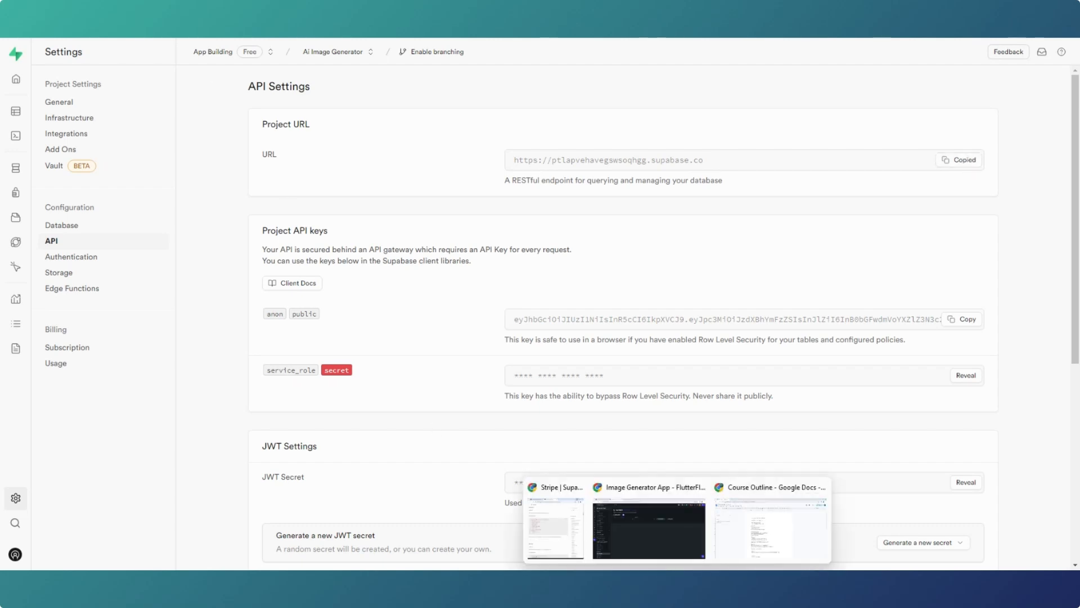
{"action": "left_click", "coordinate": [596, 487]}
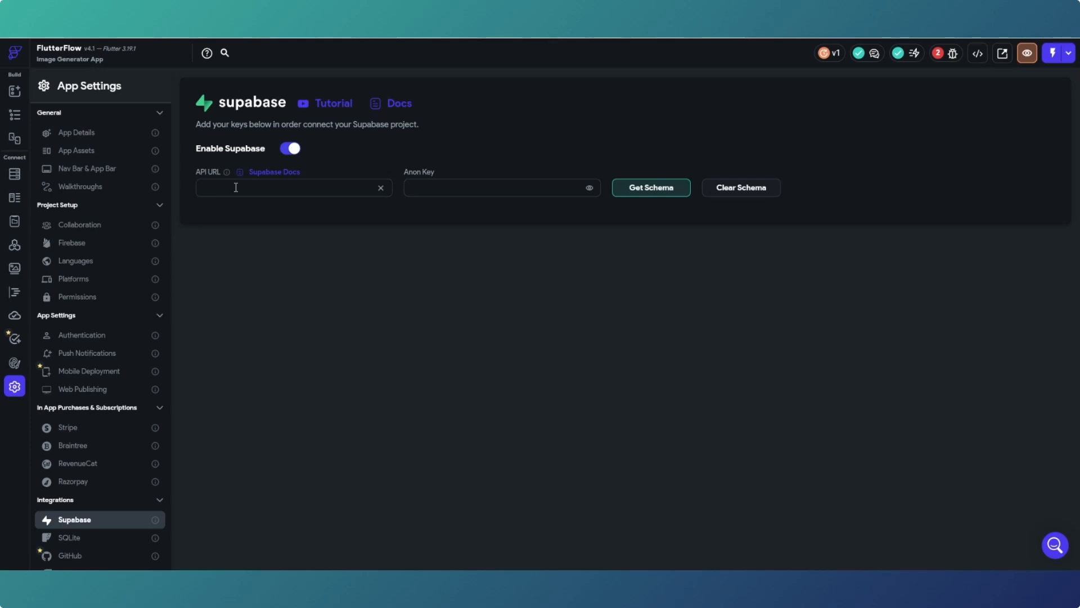
{"action": "key", "text": "ctrl+v"}
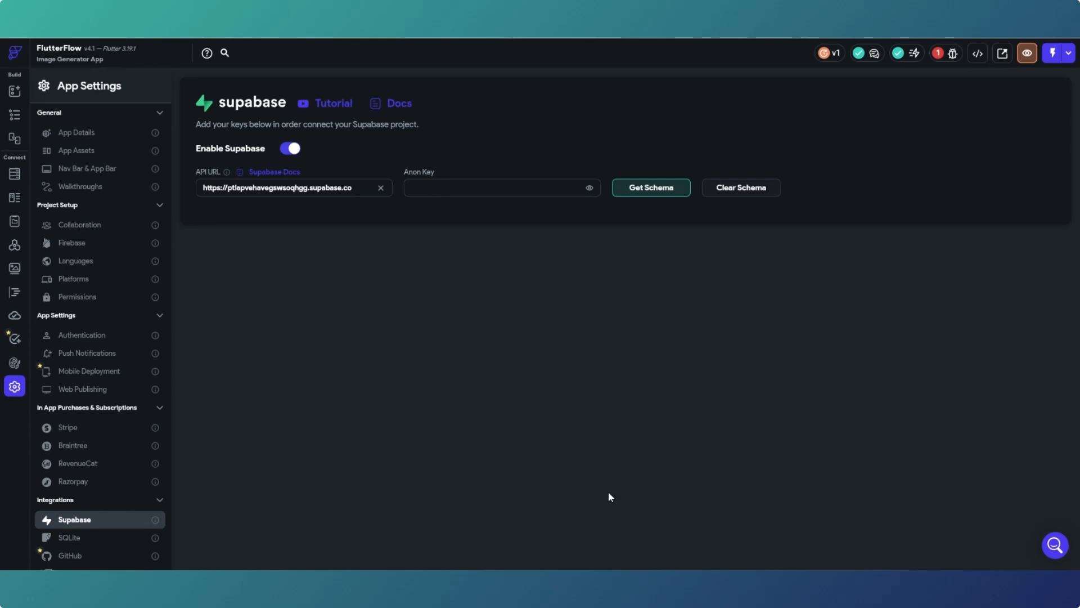
- Copy the anon public key into the Anon Key field and fetch the schema
{"action": "left_click", "coordinate": [677, 580]}
{"action": "left_click", "coordinate": [726, 521]}
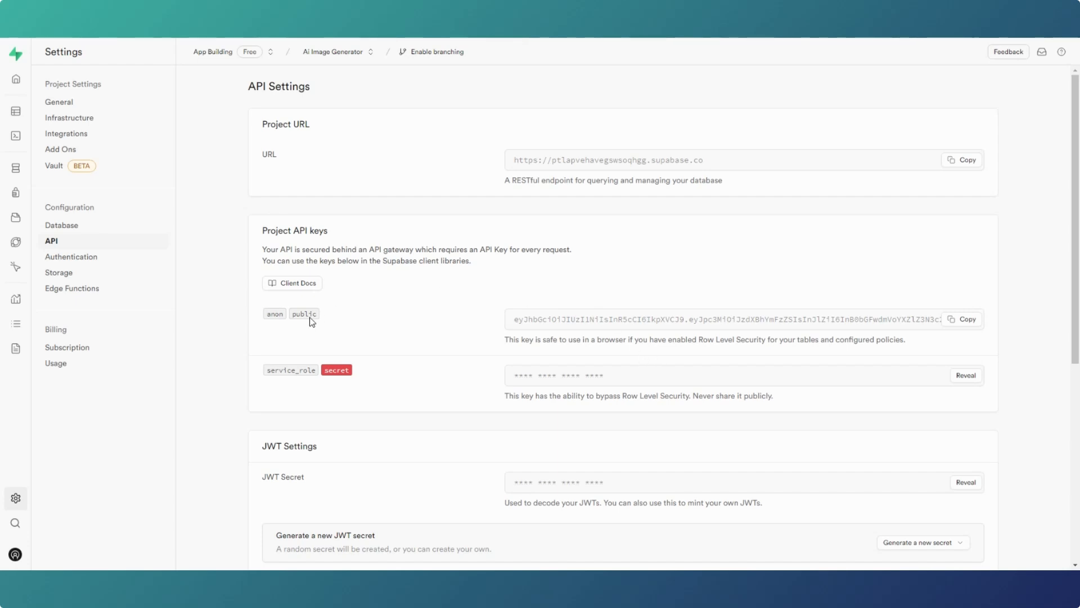
{"action": "left_click", "coordinate": [969, 321]}
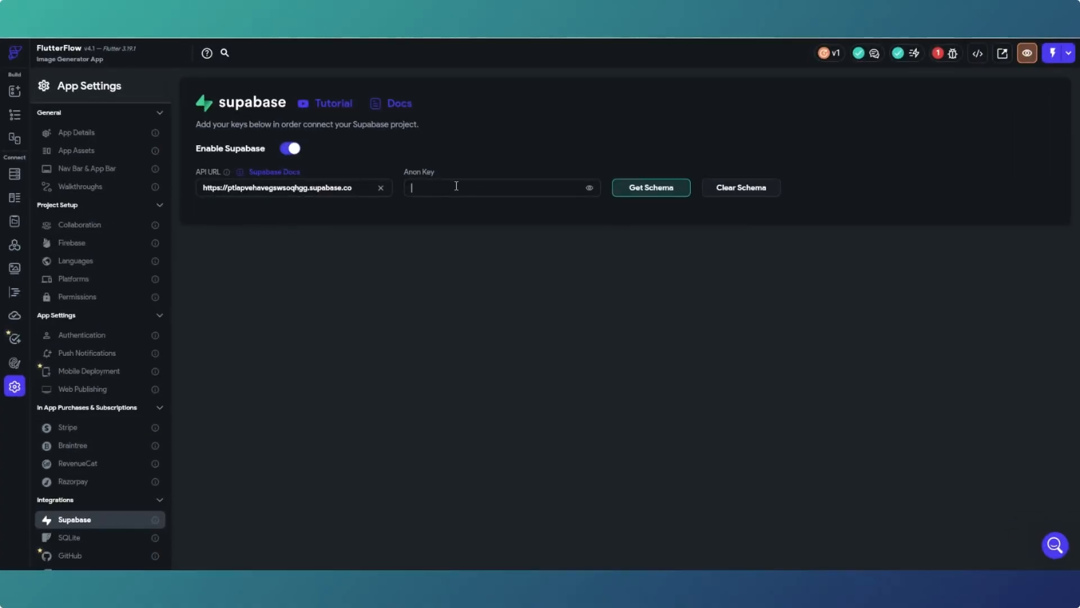
{"action": "key", "text": "ctrl+v"}
{"action": "left_click", "coordinate": [641, 191]}
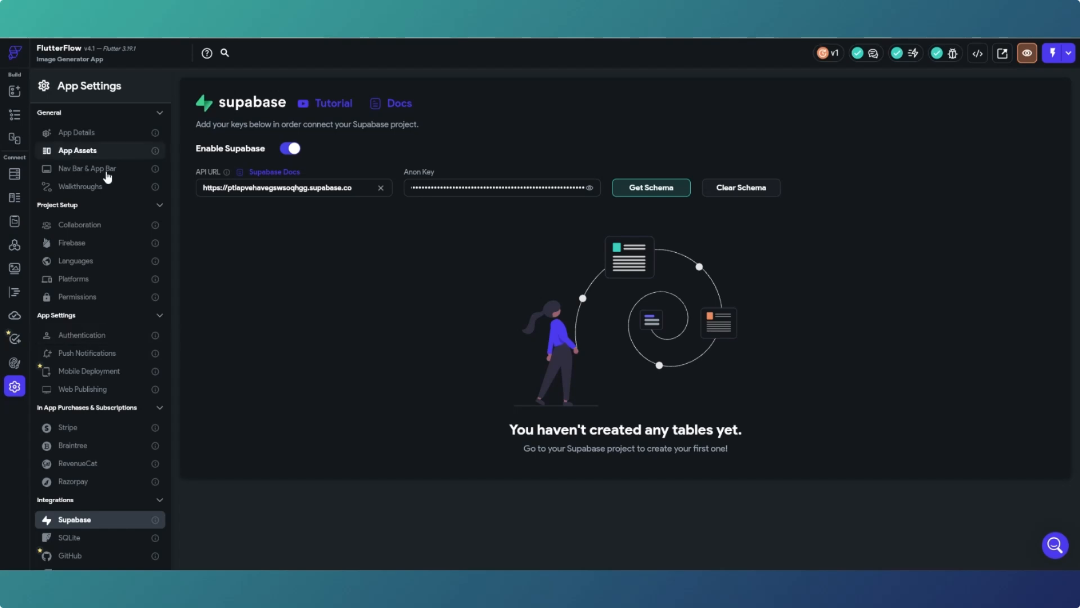
{"action": "left_click", "coordinate": [91, 335]}
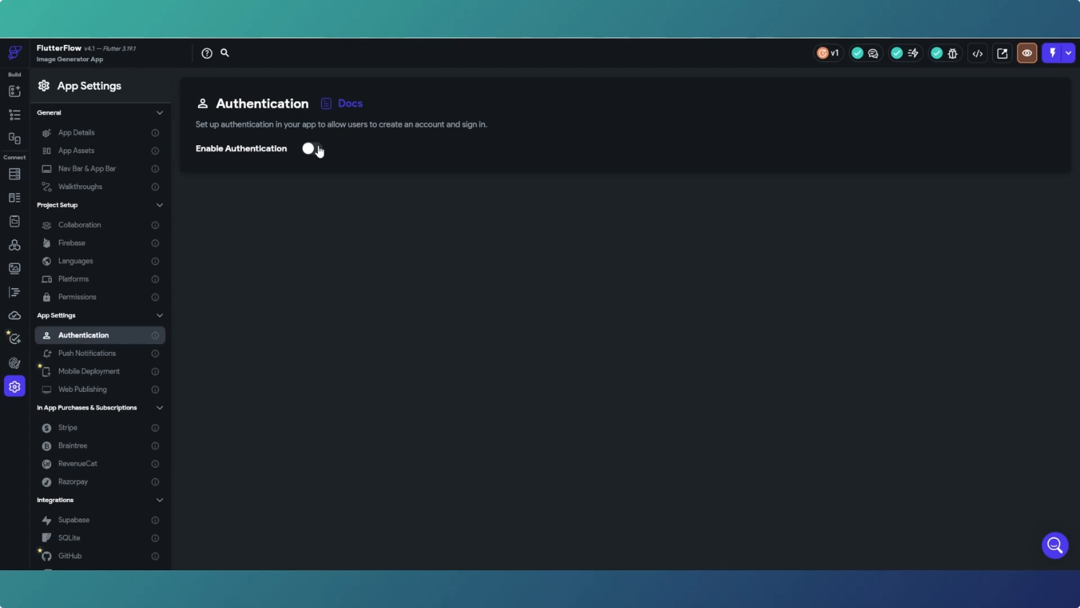
- Enable Supabase authentication with logIn as the entry page and homePage as the logged-in page
{"action": "left_click", "coordinate": [313, 149]}
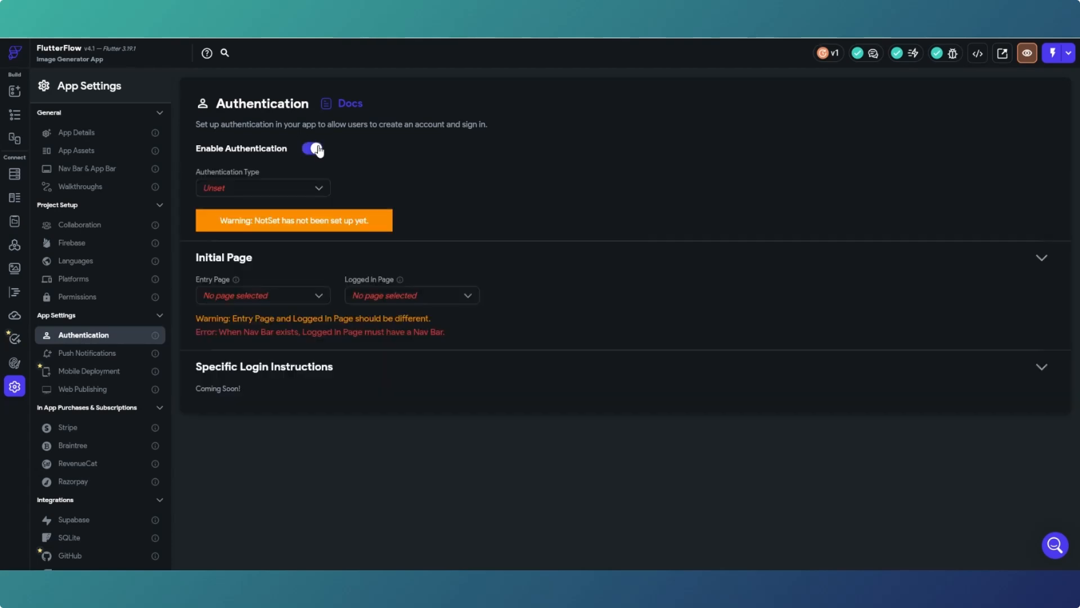
{"action": "left_click", "coordinate": [310, 188]}
{"action": "left_click", "coordinate": [250, 215]}
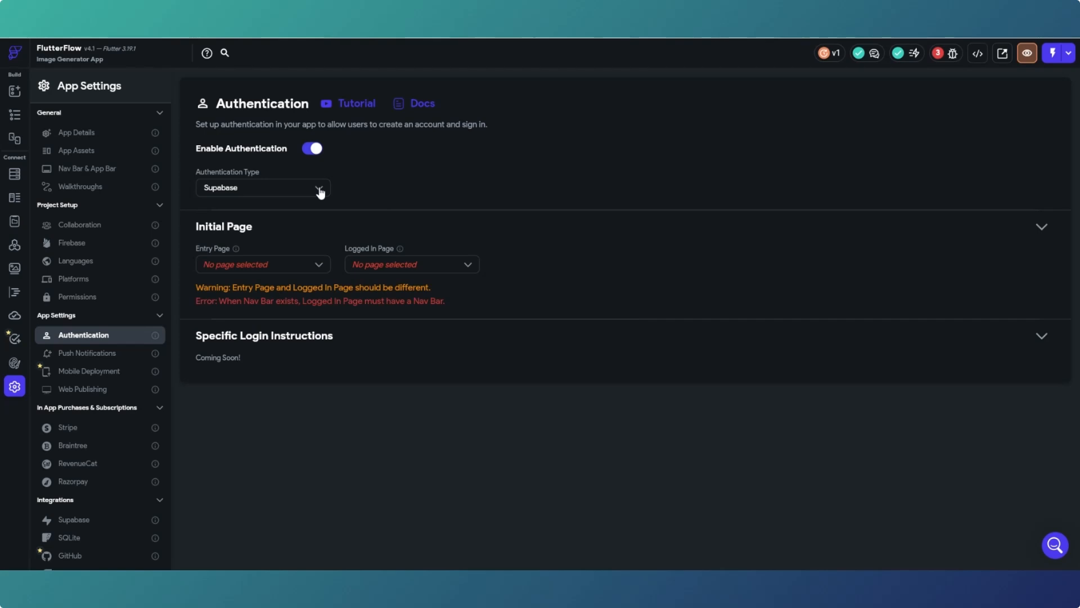
{"action": "left_click", "coordinate": [319, 265]}
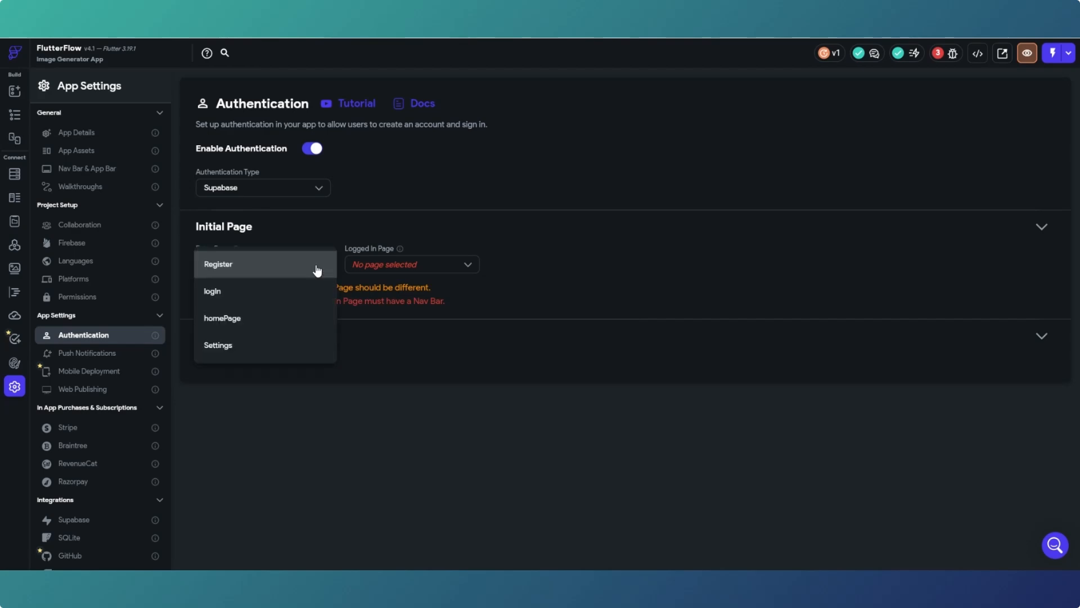
{"action": "left_click", "coordinate": [262, 293]}
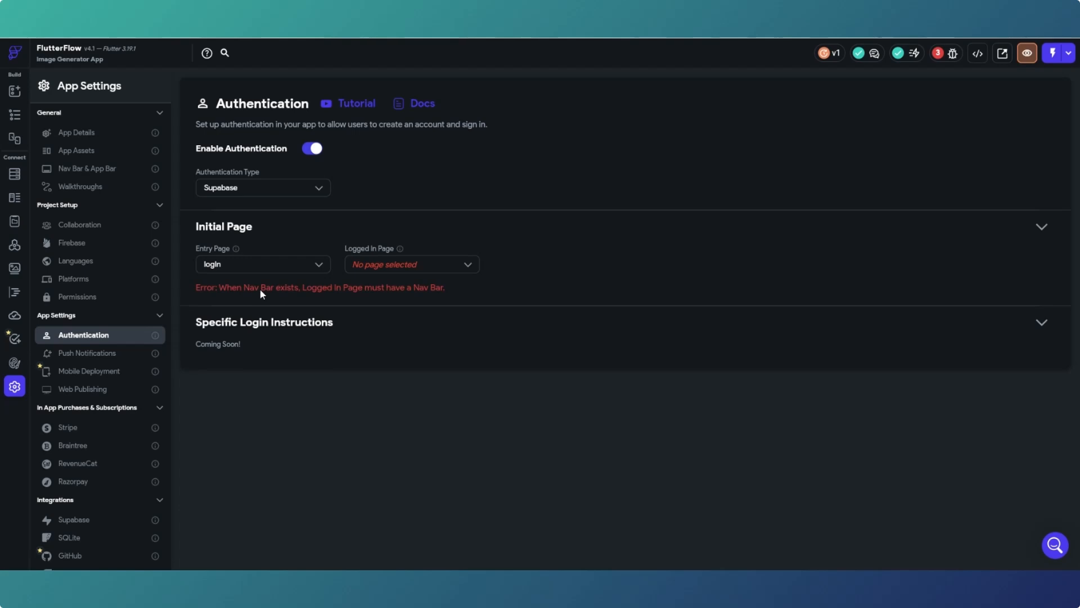
{"action": "left_click", "coordinate": [419, 271]}
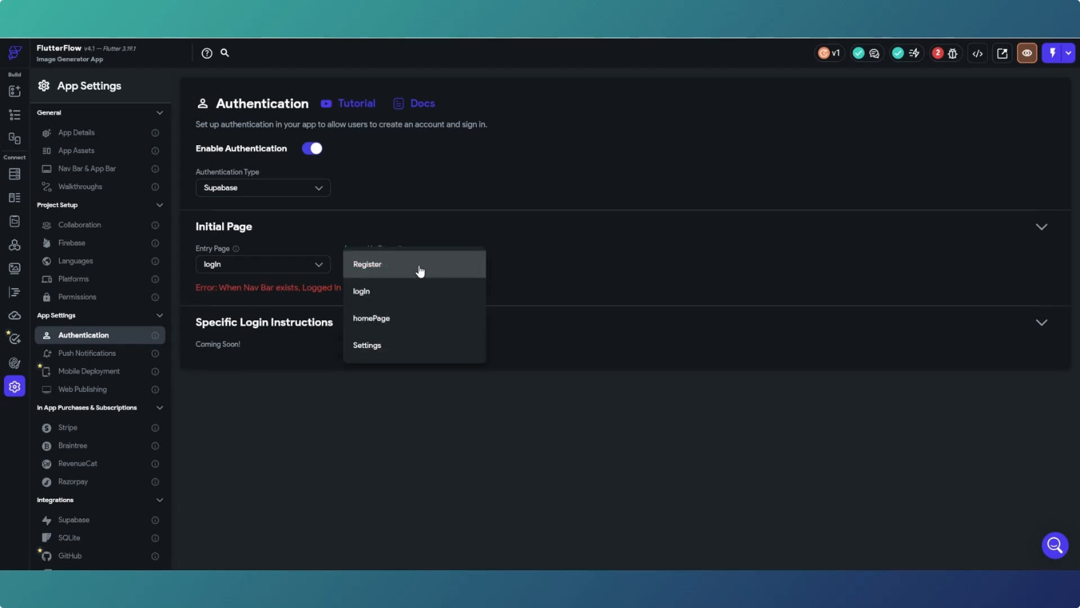
{"action": "left_click", "coordinate": [373, 317]}
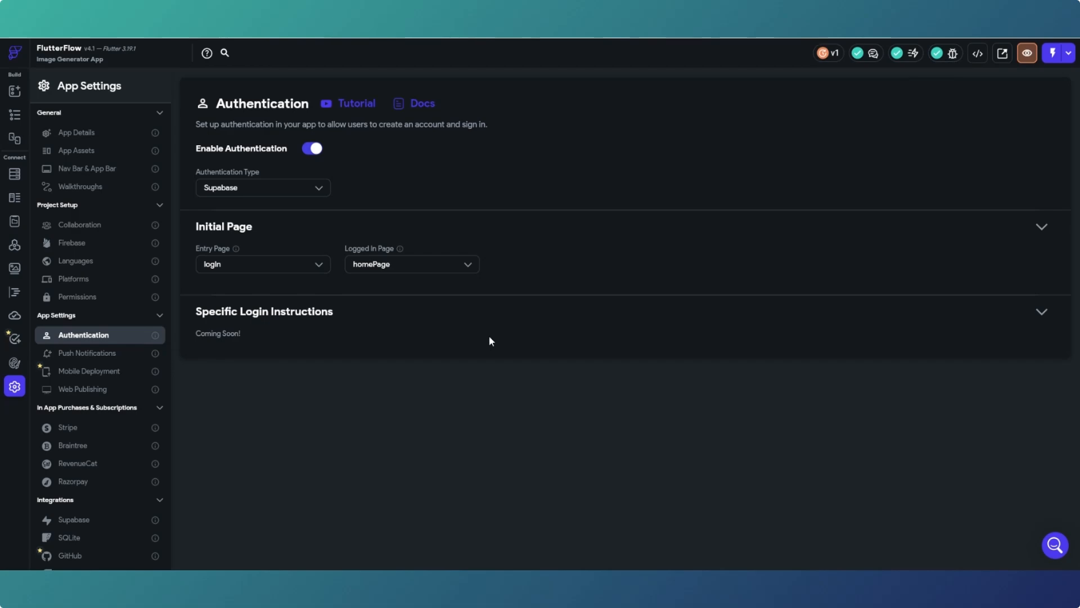
{"action": "mouse_move", "coordinate": [678, 580]}
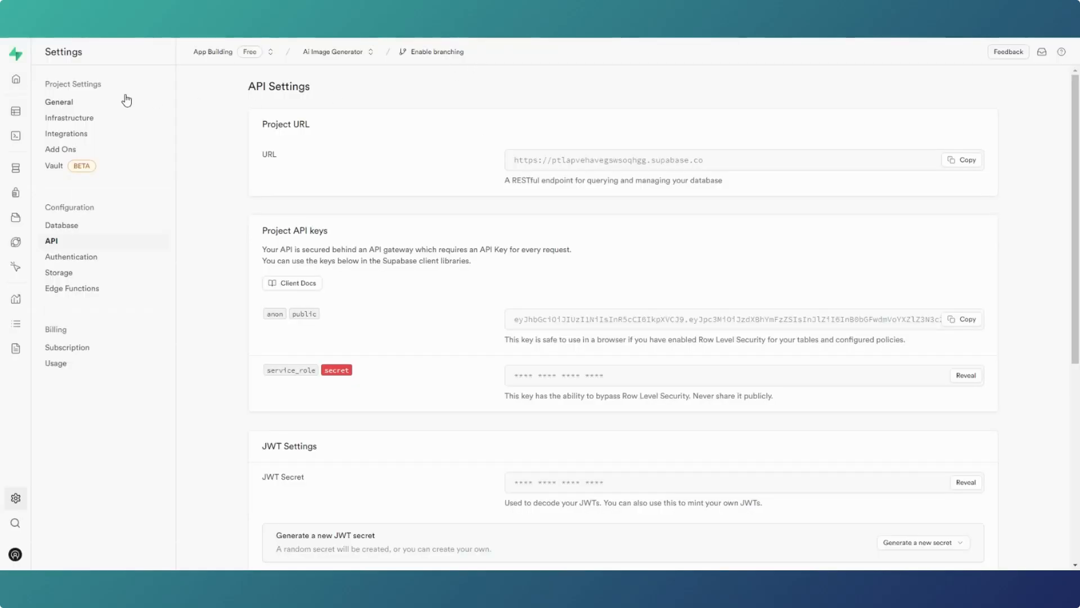
- Go to the Supabase project's home page
{"action": "left_click", "coordinate": [16, 79]}
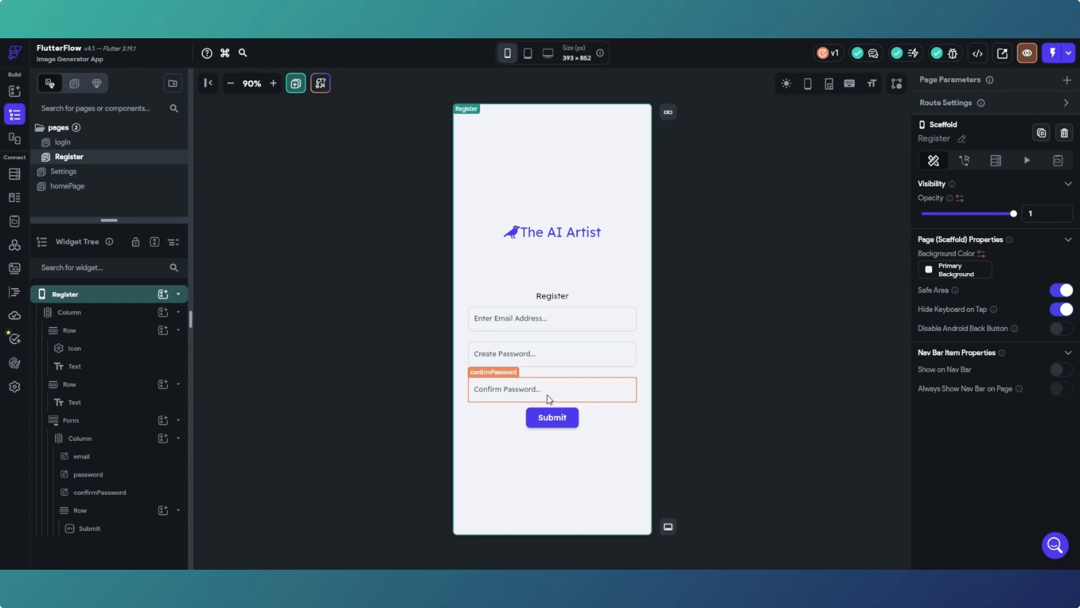
- Mask the Create Password field, with an eye toggle of size 18 coloured Secondary Text
{"action": "left_click", "coordinate": [549, 367]}
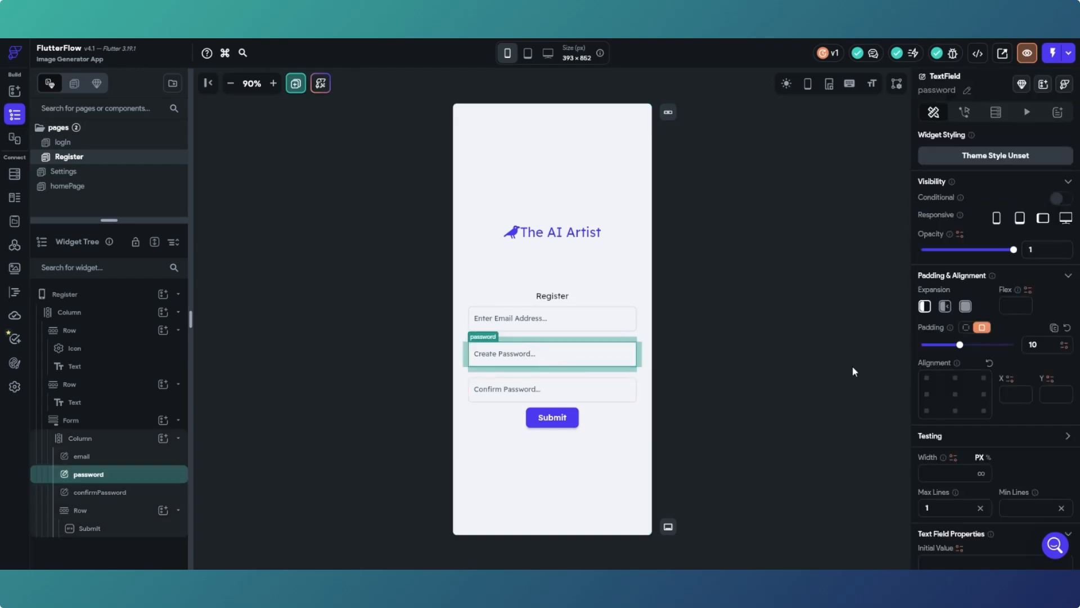
{"action": "scroll", "coordinate": [955, 340], "scroll_direction": "down", "scroll_amount": 7}
{"action": "scroll", "coordinate": [956, 341], "scroll_direction": "down", "scroll_amount": 10}
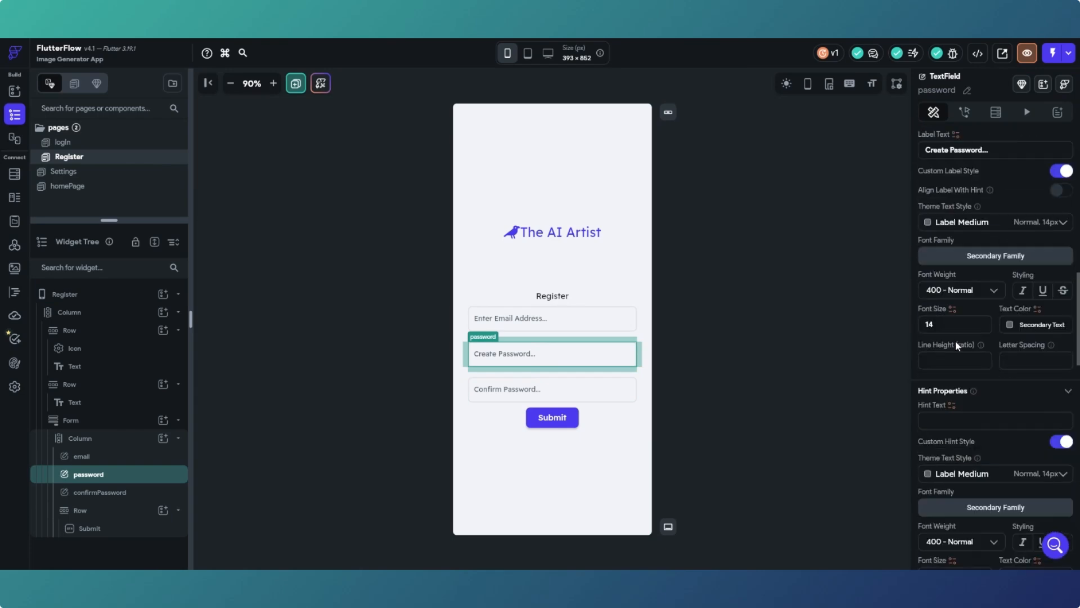
{"action": "scroll", "coordinate": [955, 339], "scroll_direction": "down", "scroll_amount": 3}
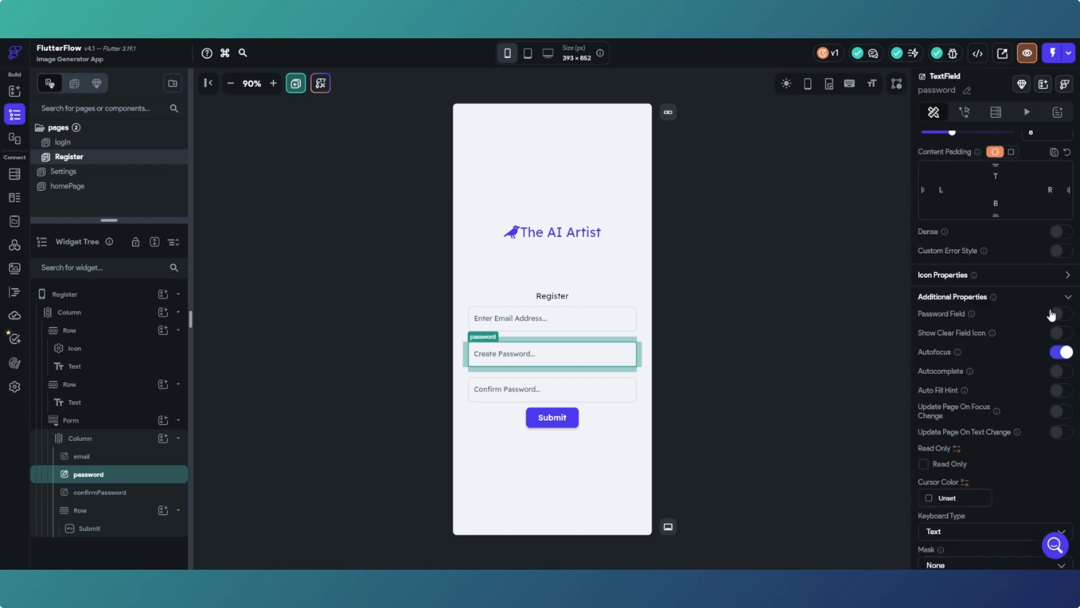
{"action": "left_click", "coordinate": [1066, 316]}
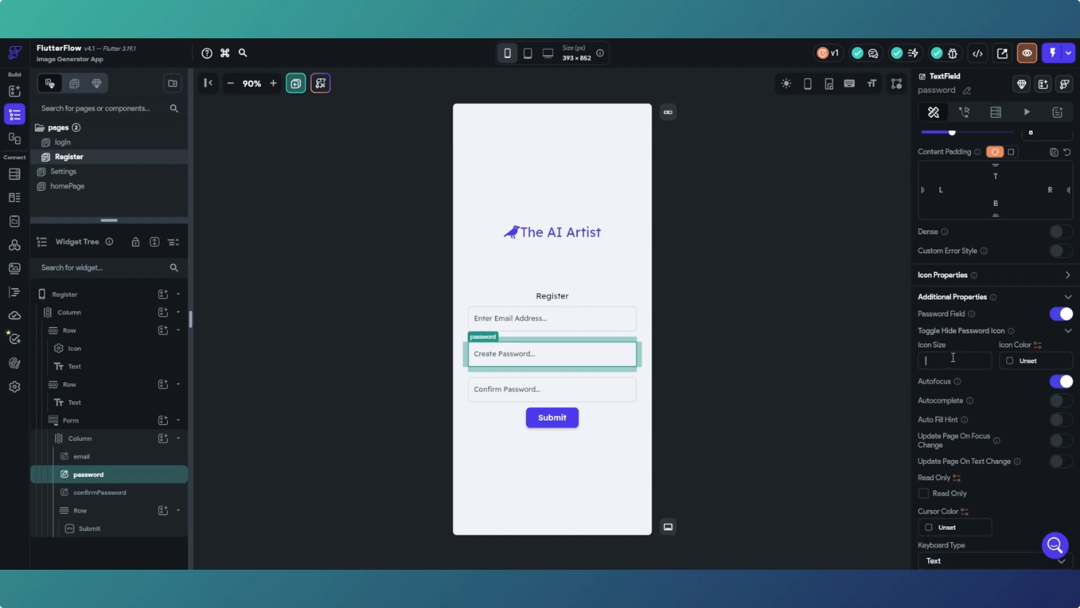
{"action": "type", "text": "18"}
{"action": "left_click", "coordinate": [1014, 364]}
{"action": "left_click", "coordinate": [1010, 359]}
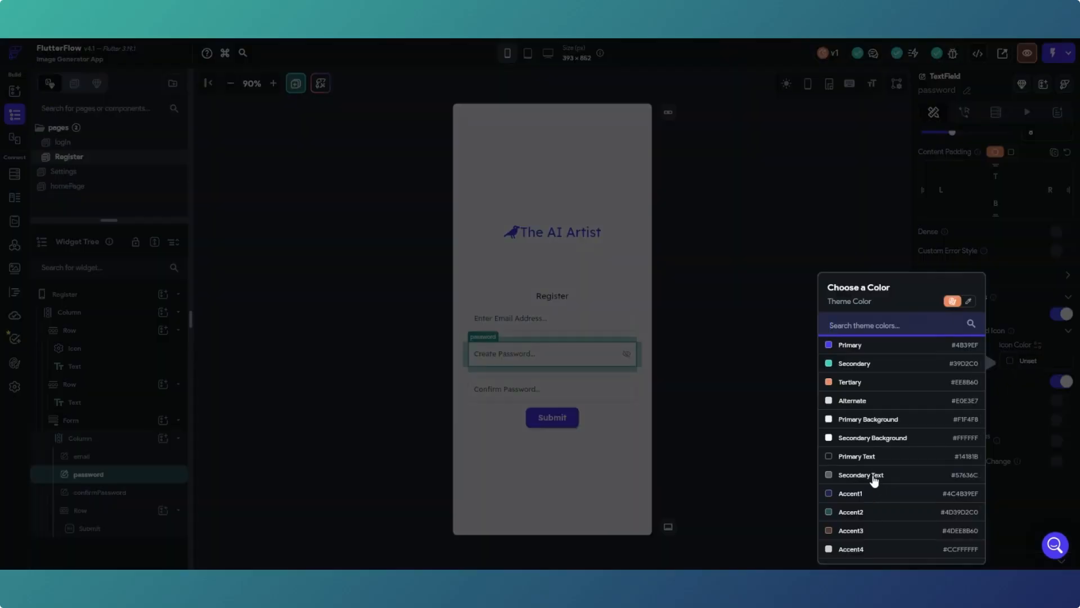
{"action": "left_click", "coordinate": [873, 476]}
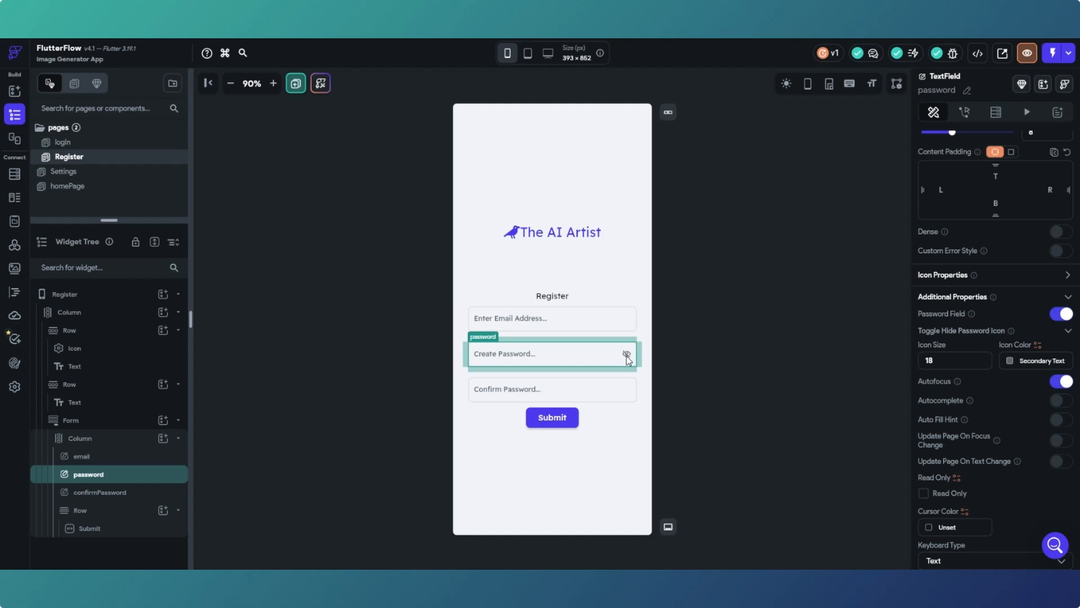
{"action": "left_click", "coordinate": [613, 390]}
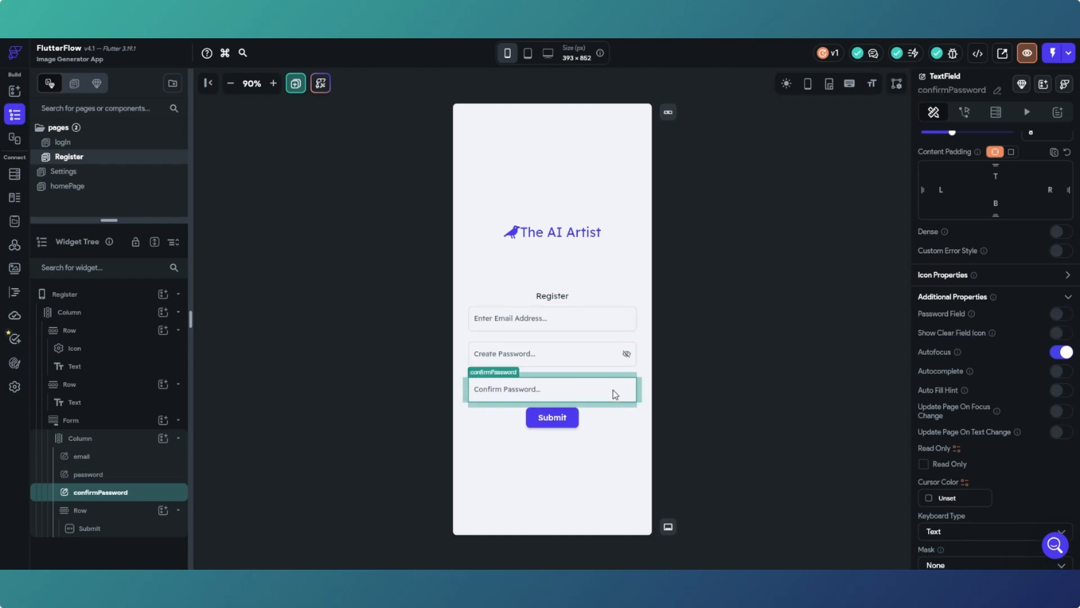
- Mask the Confirm Password field, with an 18-size show/hide eye icon coloured Secondary Text
{"action": "left_click", "coordinate": [1066, 317]}
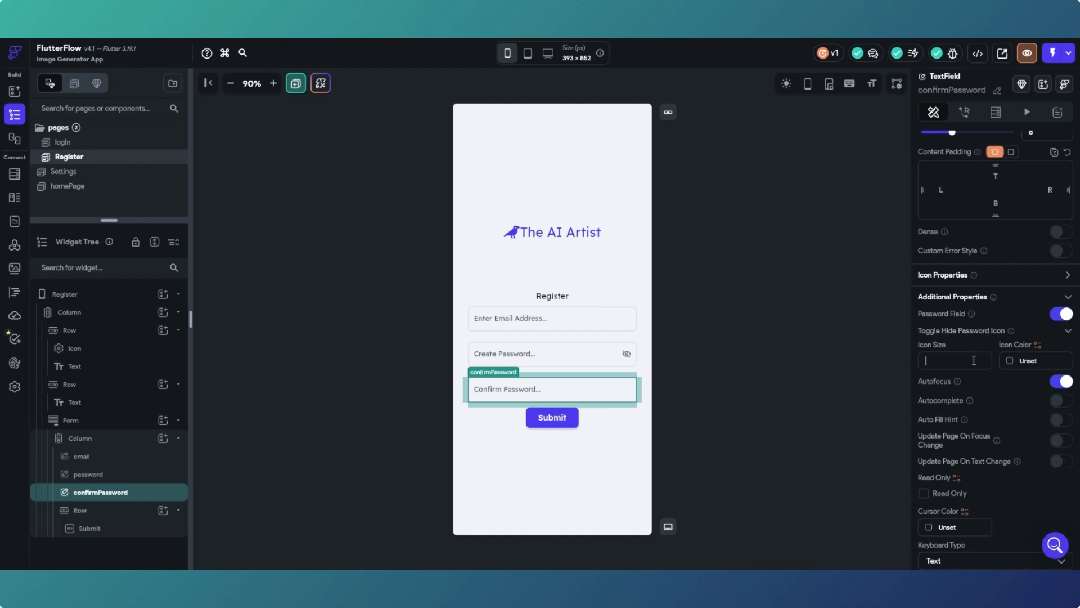
{"action": "type", "text": "18"}
{"action": "left_click", "coordinate": [1009, 361]}
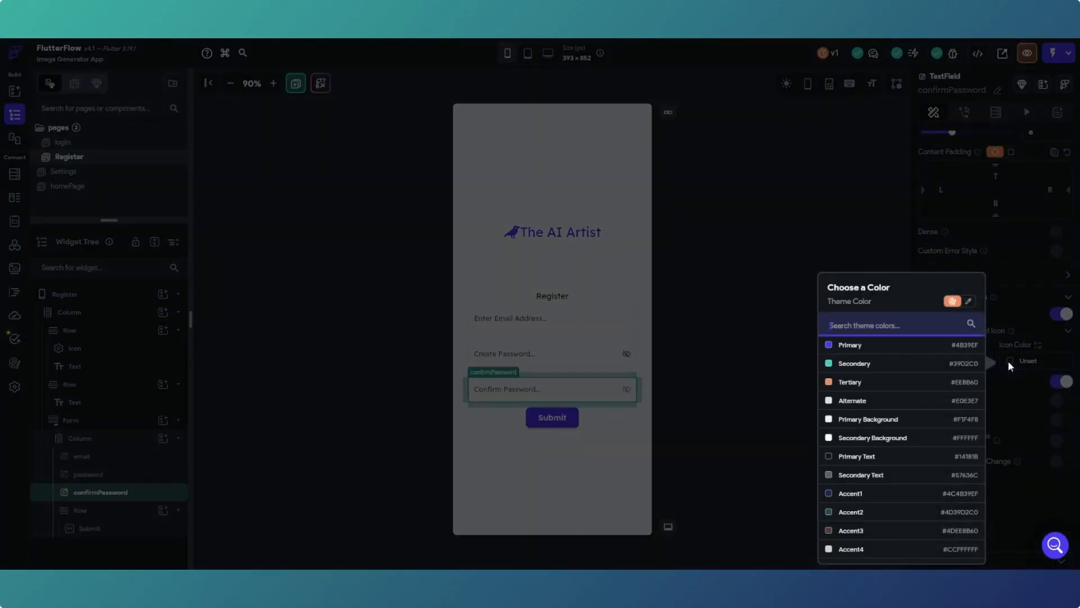
{"action": "left_click", "coordinate": [880, 477]}
{"action": "left_click", "coordinate": [763, 409]}
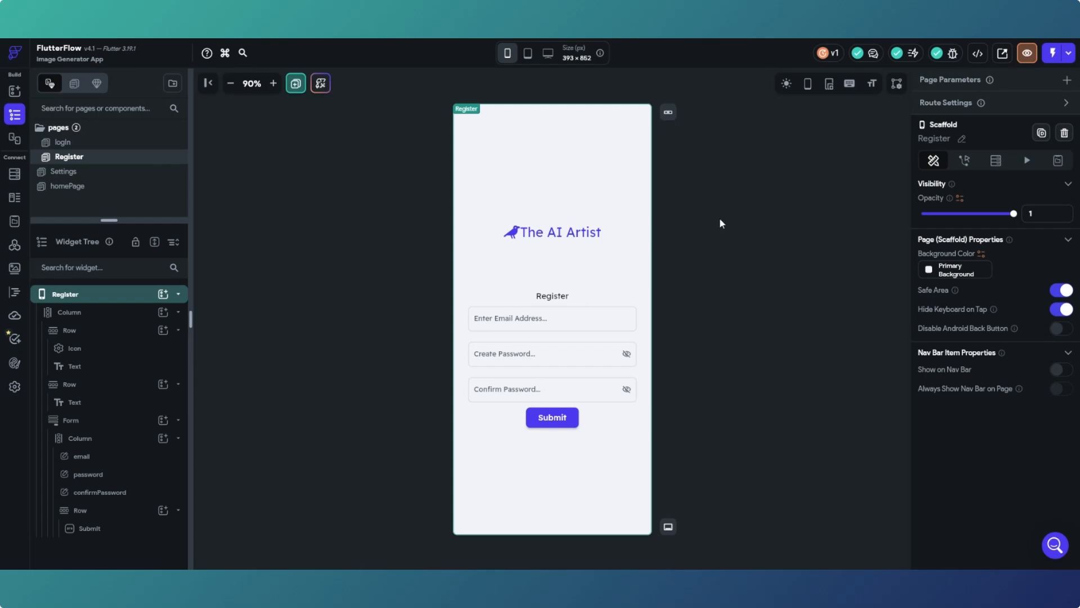
- Select the Register page's Submit button and open its Action Flow Editor from the Actions settings
{"action": "left_click", "coordinate": [563, 426]}
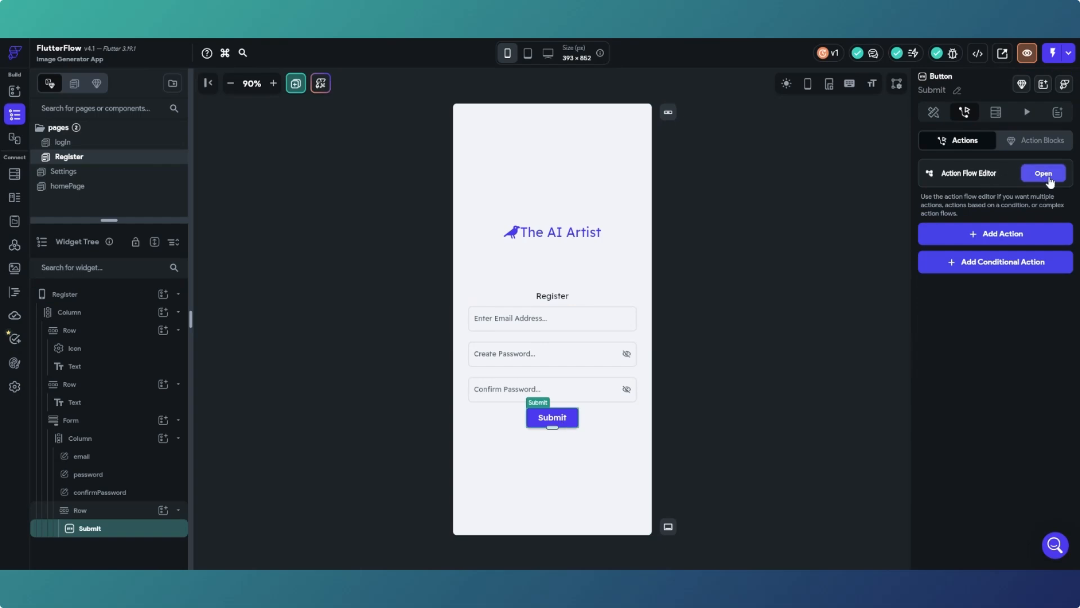
{"action": "left_click", "coordinate": [934, 111]}
{"action": "left_click", "coordinate": [964, 111]}
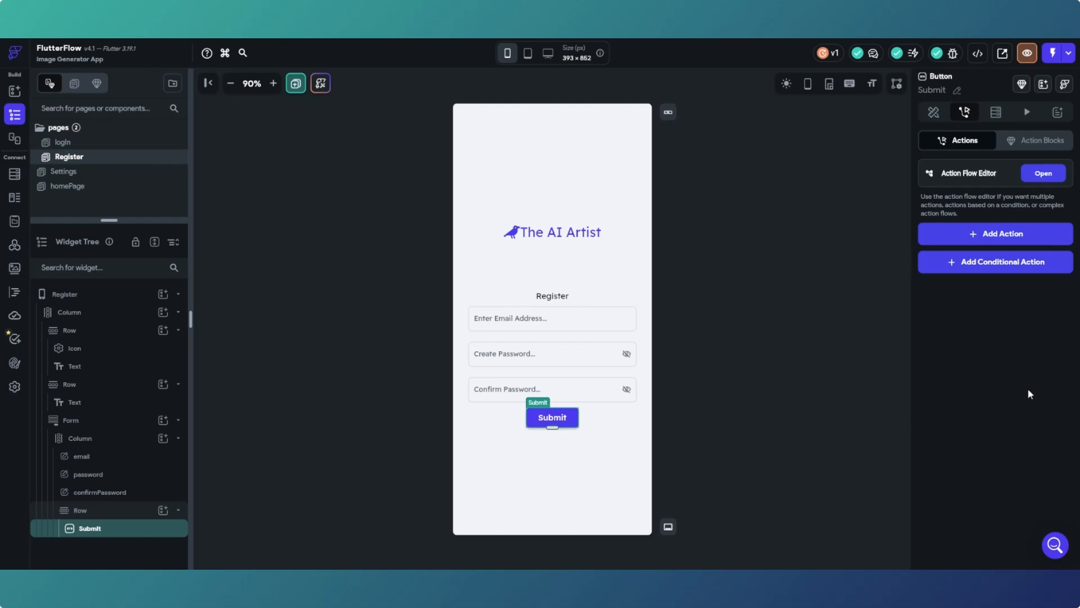
{"action": "left_click", "coordinate": [1044, 174]}
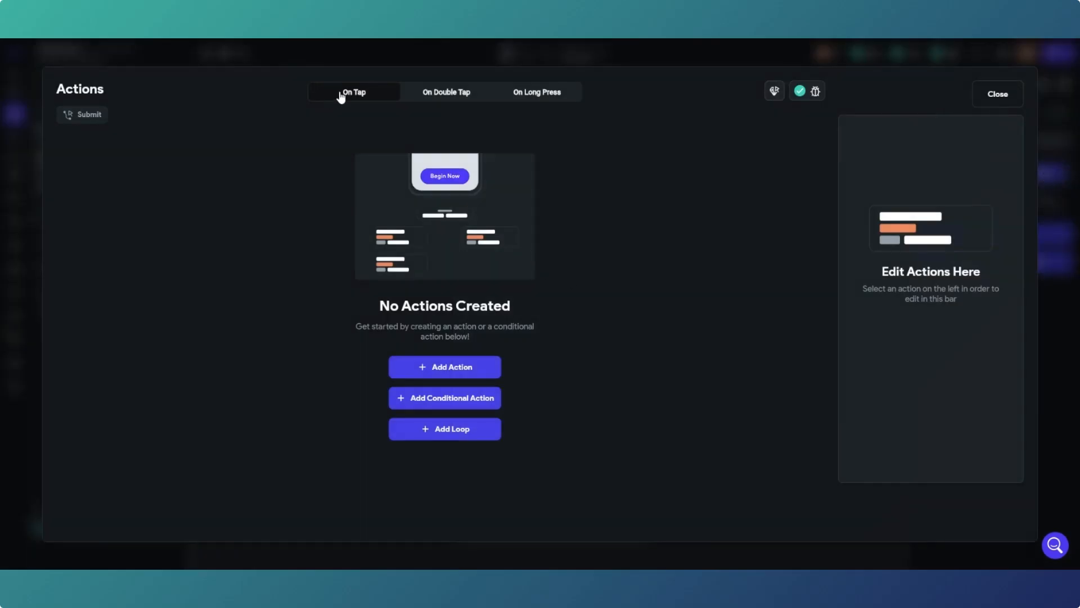
- Add a Supabase Authentication Create Account action to Submit, using the Email provider
{"action": "left_click", "coordinate": [439, 373]}
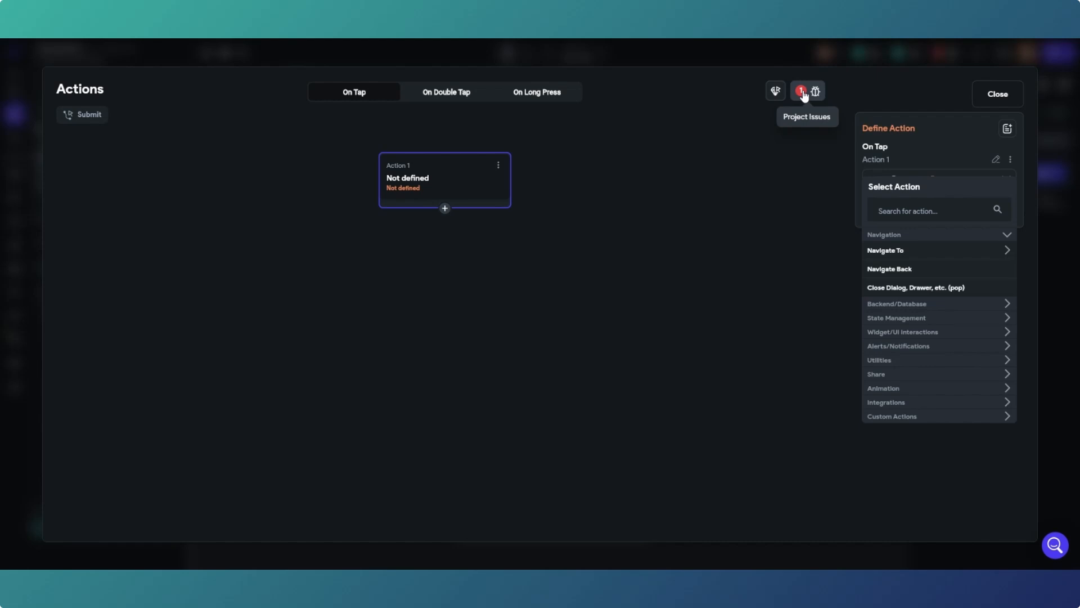
{"action": "left_click", "coordinate": [947, 303]}
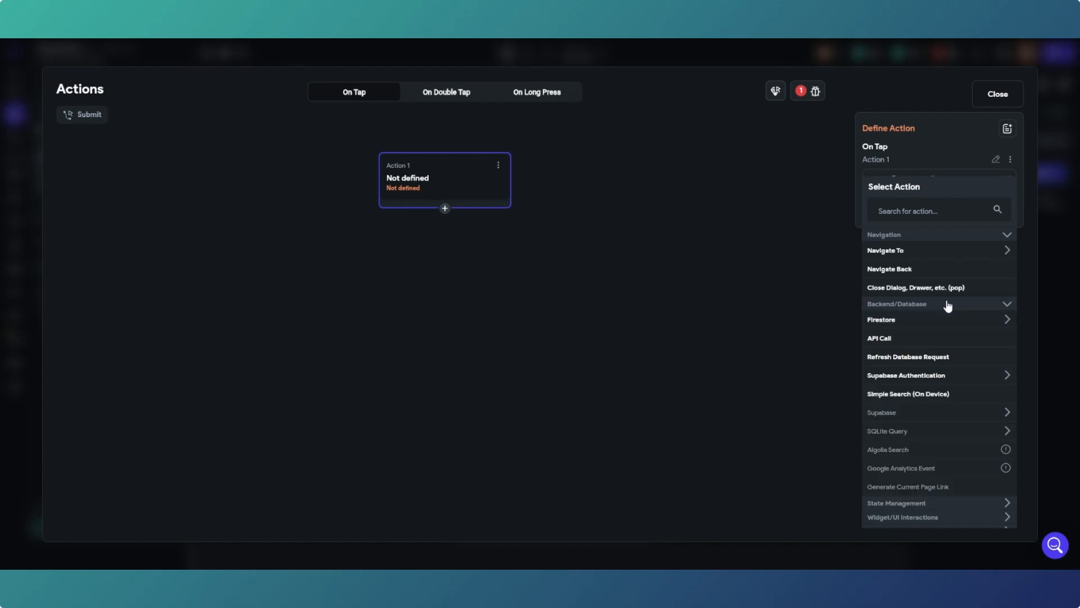
{"action": "left_click", "coordinate": [955, 378]}
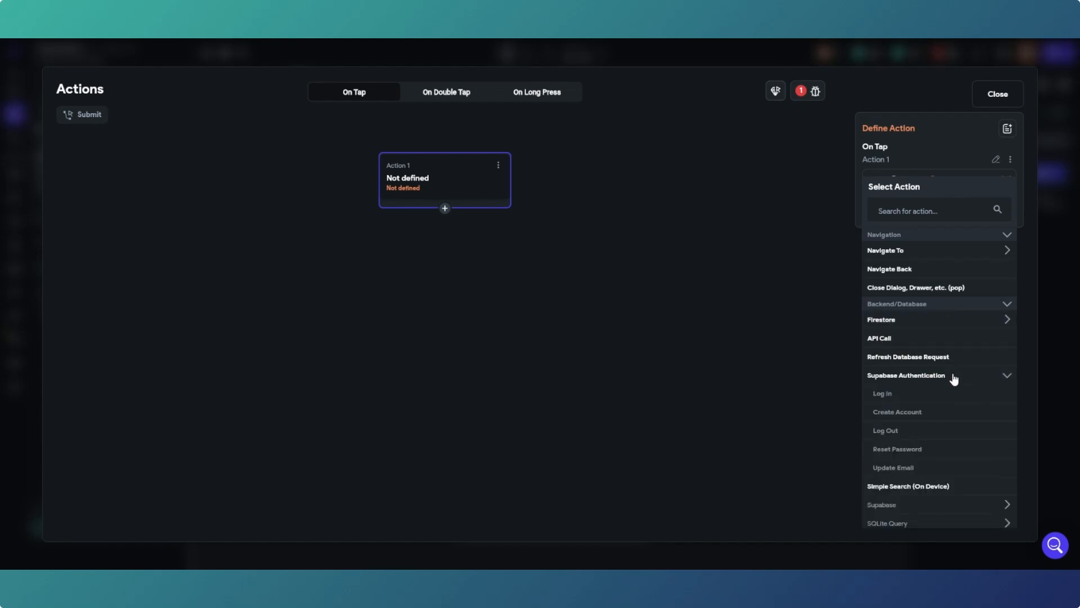
{"action": "left_click", "coordinate": [903, 415]}
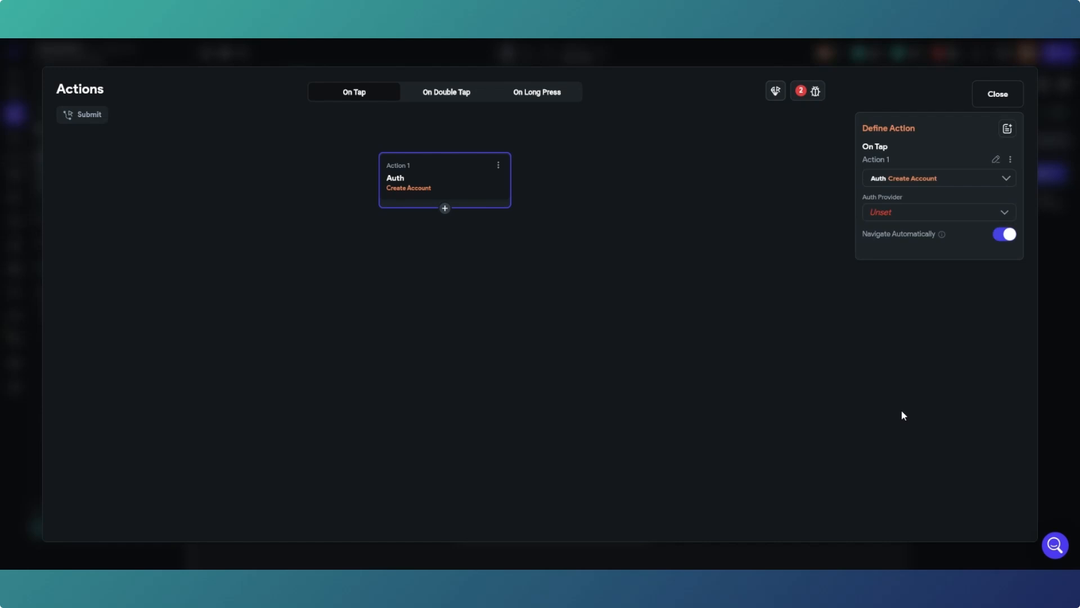
{"action": "left_click", "coordinate": [929, 215]}
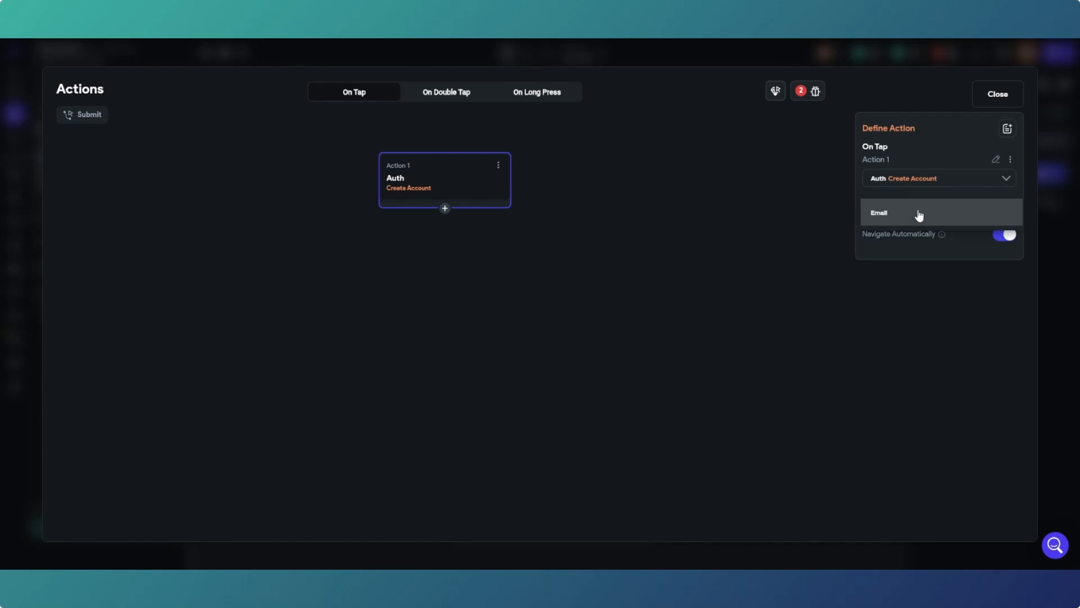
{"action": "left_click", "coordinate": [914, 219]}
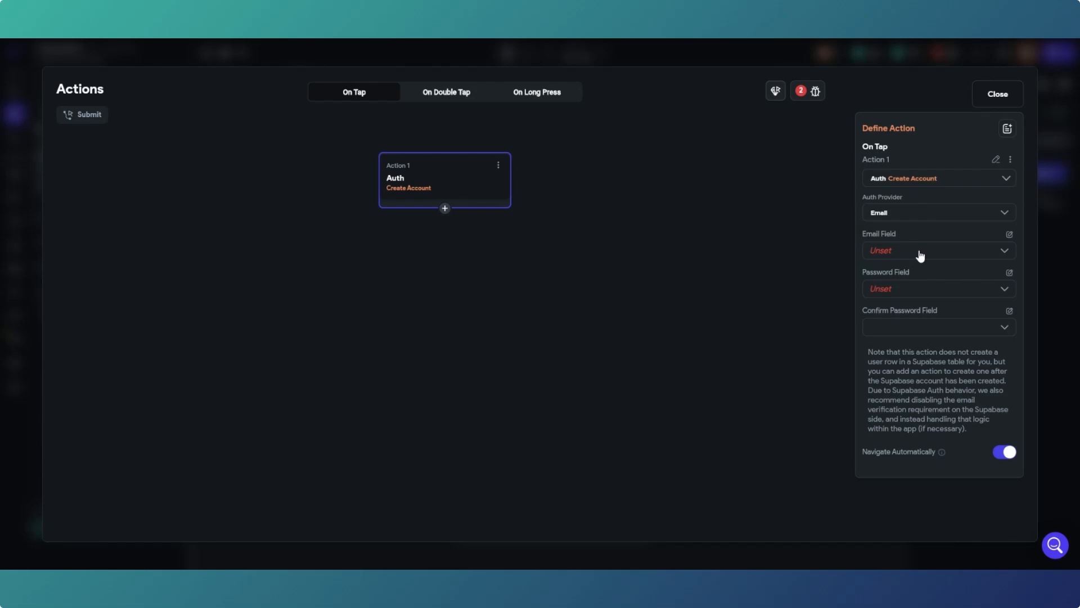
- Map the email, password and confirmPassword fields to Create Account and turn off Navigate Automatically
{"action": "left_click", "coordinate": [994, 96]}
{"action": "left_click", "coordinate": [779, 229]}
{"action": "left_click", "coordinate": [963, 250]}
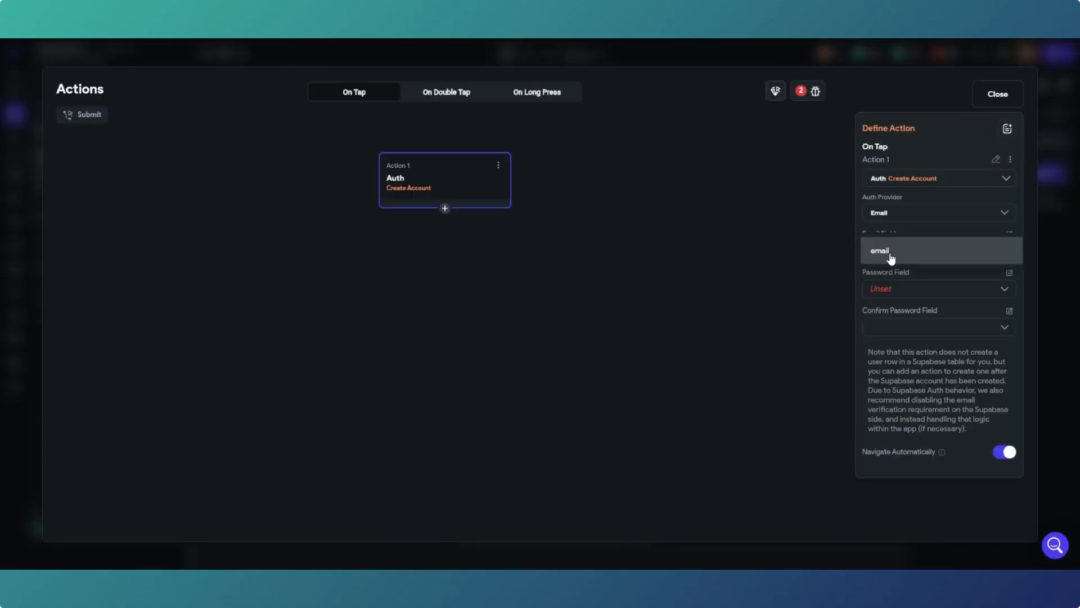
{"action": "left_click", "coordinate": [890, 256]}
{"action": "left_click", "coordinate": [931, 293]}
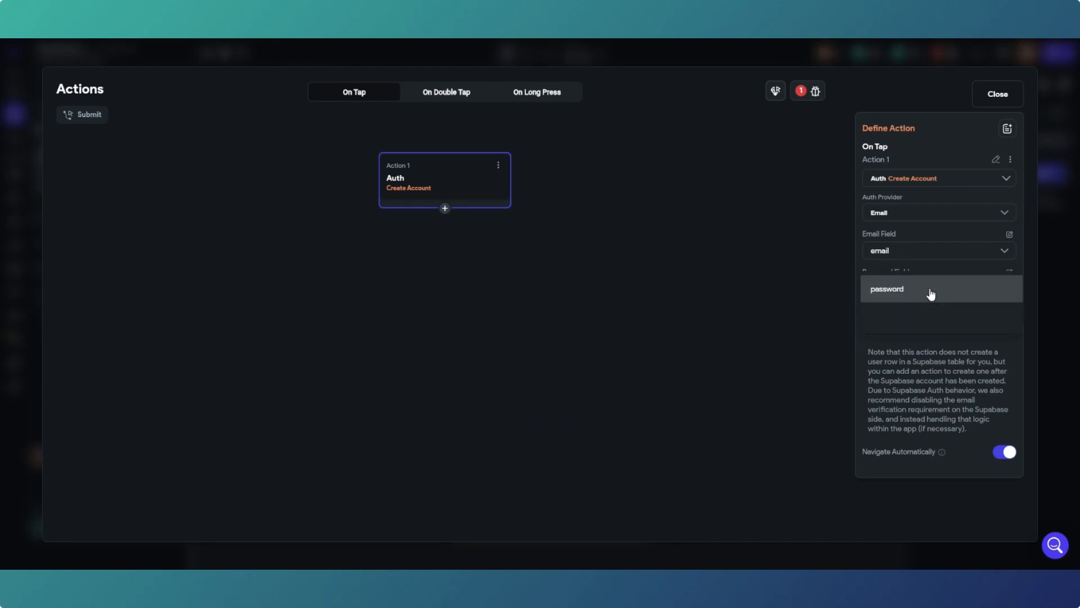
{"action": "left_click", "coordinate": [886, 293]}
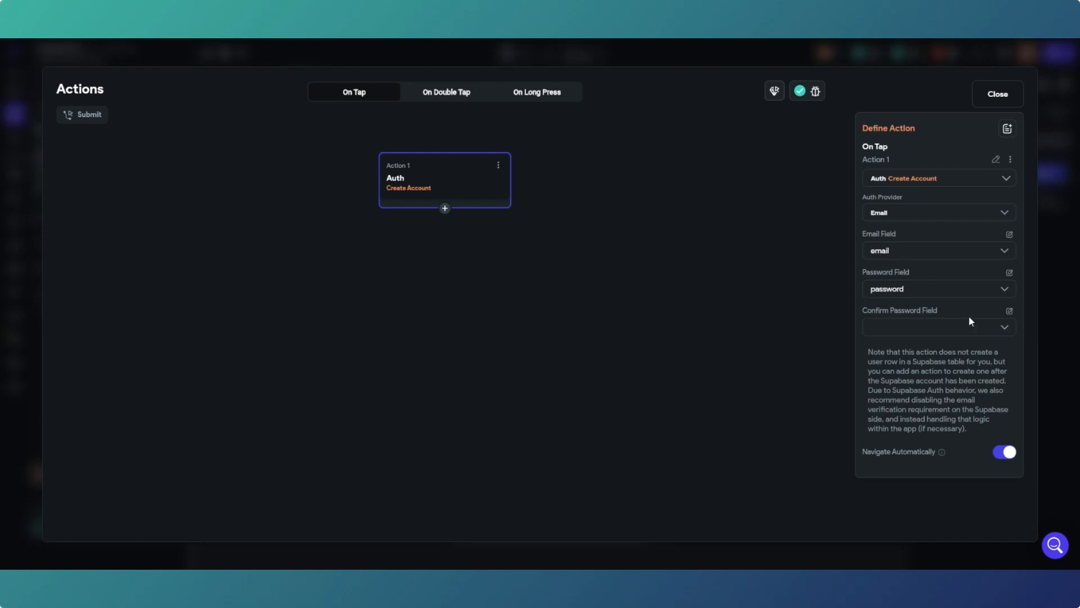
{"action": "left_click", "coordinate": [971, 329]}
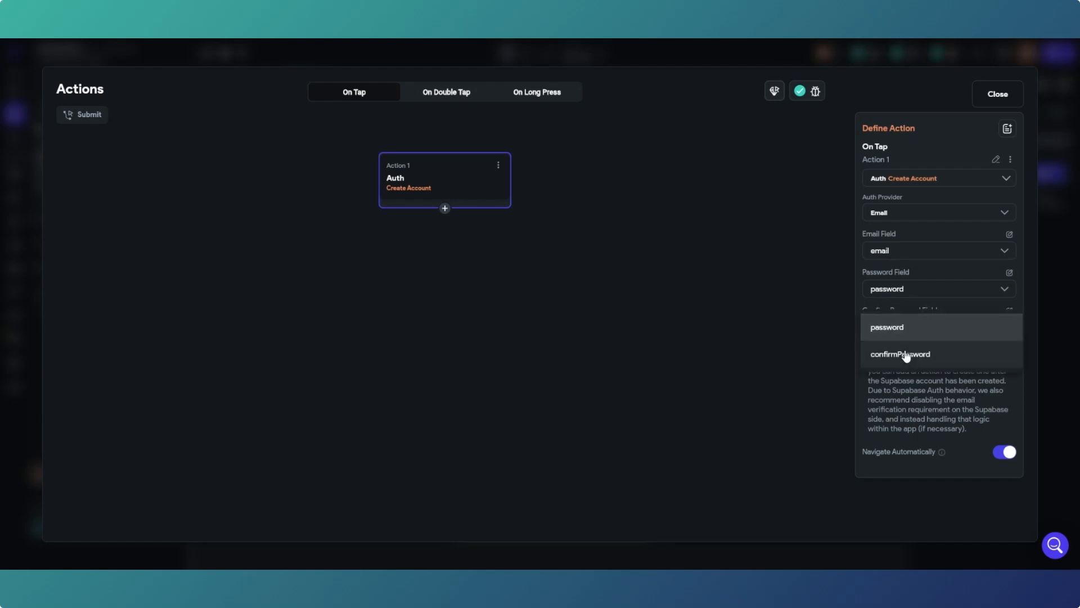
{"action": "left_click", "coordinate": [906, 352]}
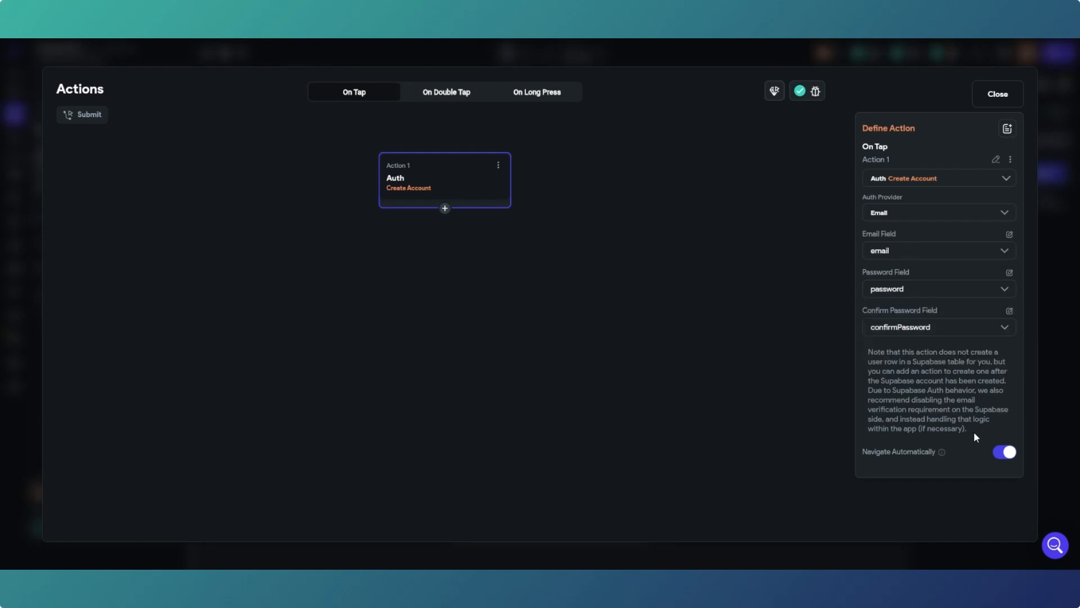
{"action": "left_click", "coordinate": [998, 454]}
- Add a second action navigating to the login page after sign-up, then close the action editor
{"action": "left_click", "coordinate": [445, 209]}
{"action": "left_click", "coordinate": [450, 232]}
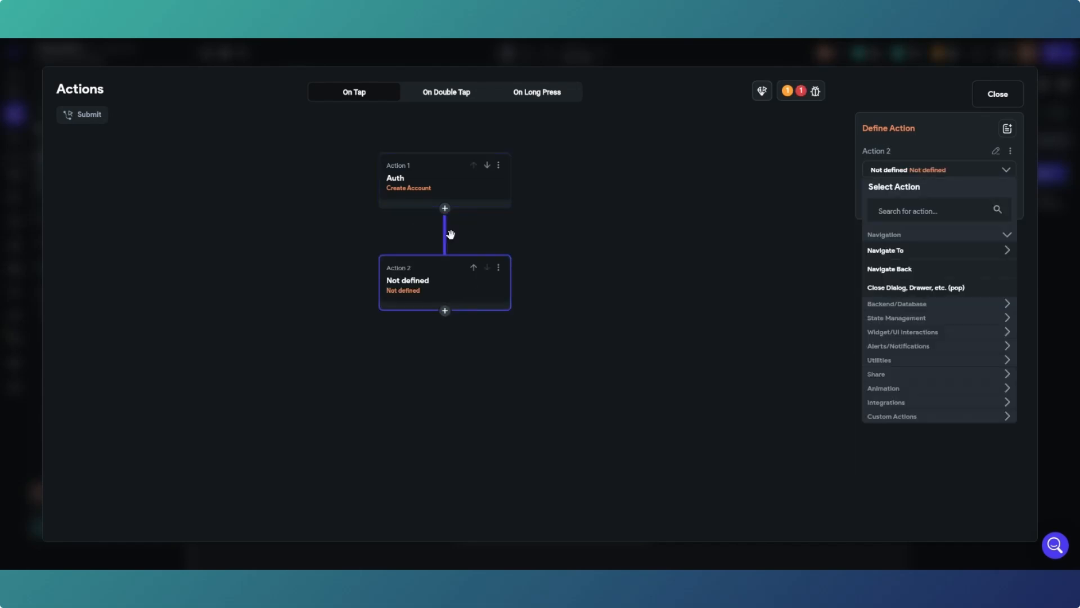
{"action": "left_click", "coordinate": [927, 252]}
{"action": "left_click", "coordinate": [892, 287]}
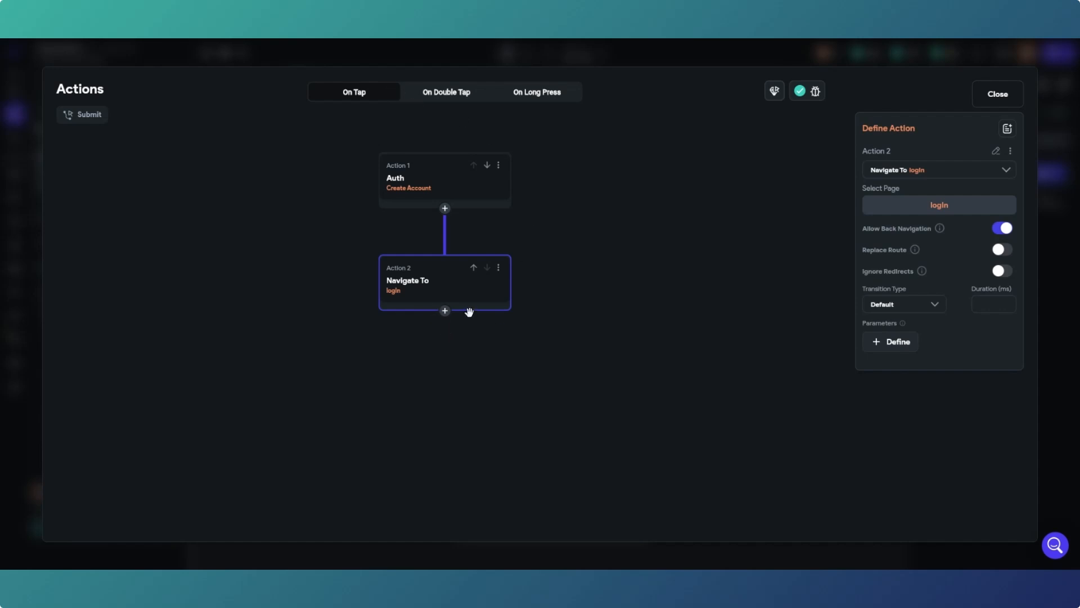
{"action": "left_click", "coordinate": [994, 103]}
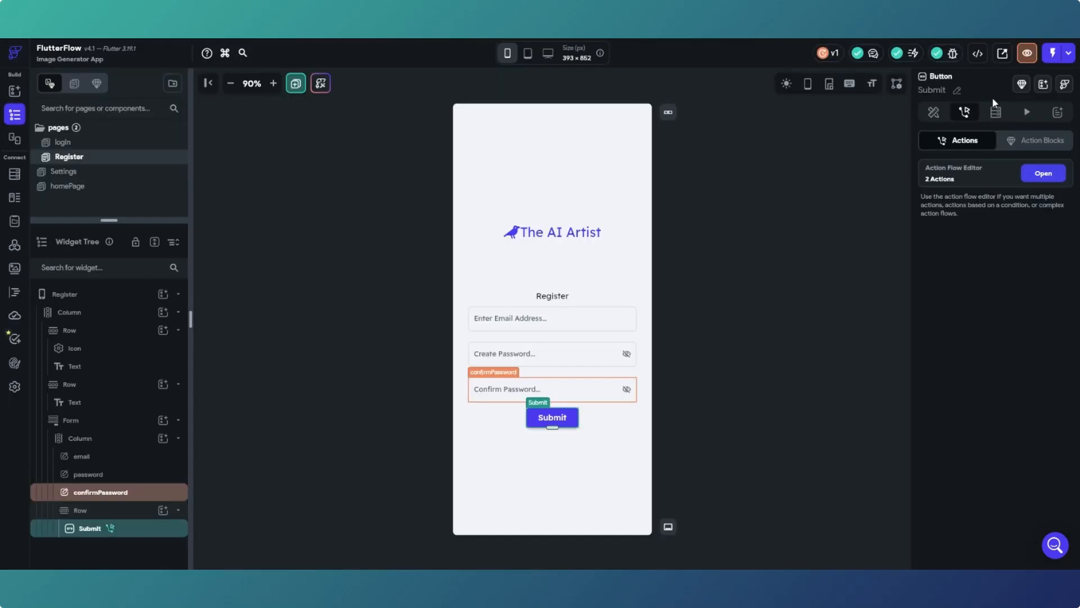
{"action": "left_click", "coordinate": [724, 278]}
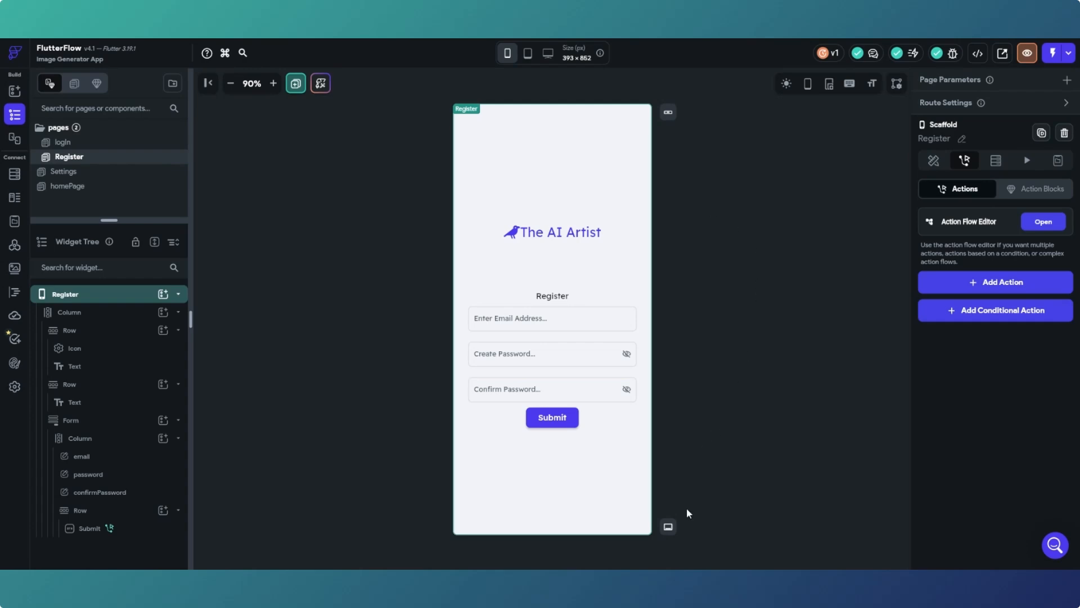
- In the Supabase dashboard, go to Authentication > Providers
{"action": "mouse_move", "coordinate": [709, 568]}
{"action": "left_click", "coordinate": [713, 532]}
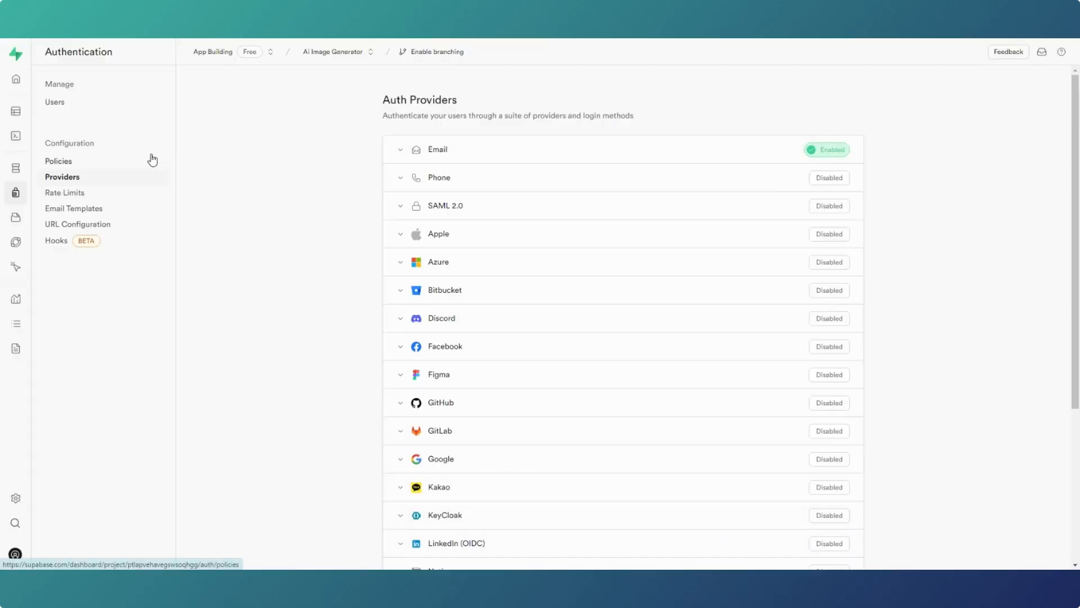
{"action": "mouse_move", "coordinate": [19, 133]}
{"action": "left_click", "coordinate": [33, 76]}
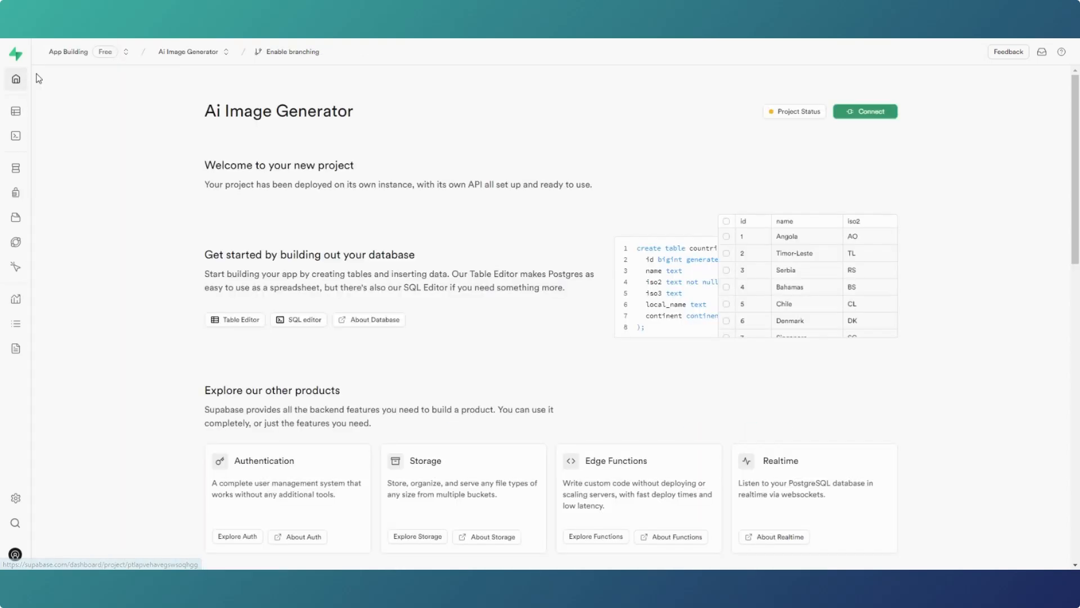
{"action": "mouse_move", "coordinate": [25, 70]}
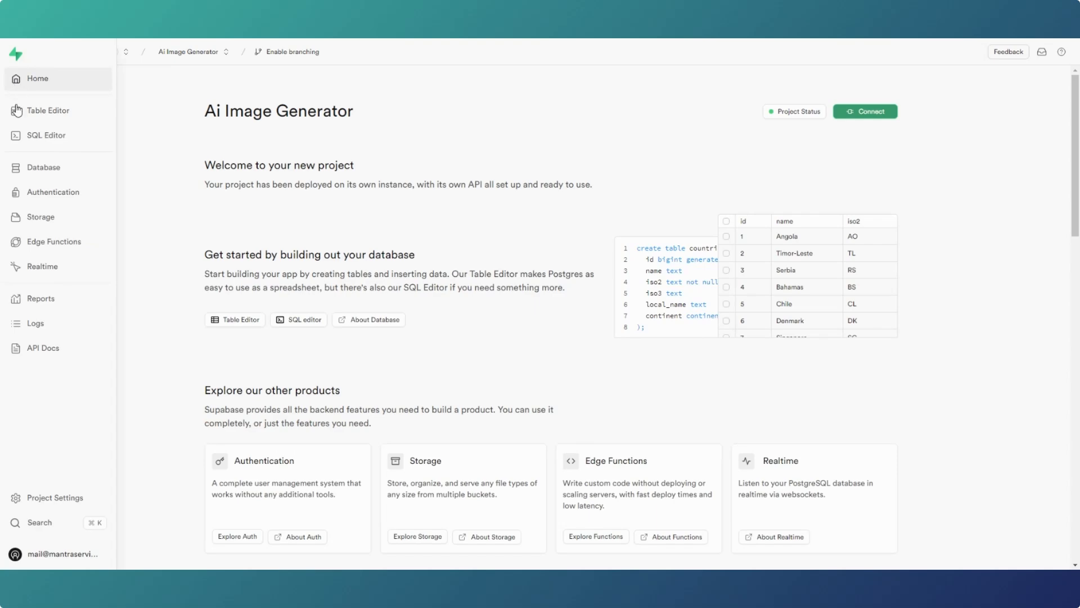
{"action": "left_click", "coordinate": [49, 196]}
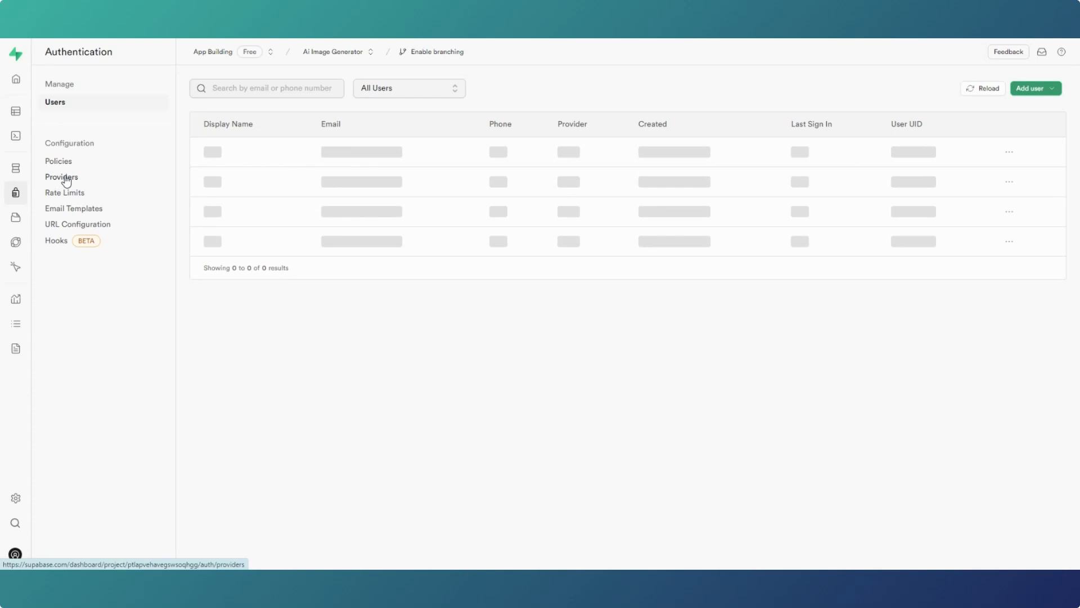
{"action": "left_click", "coordinate": [65, 180]}
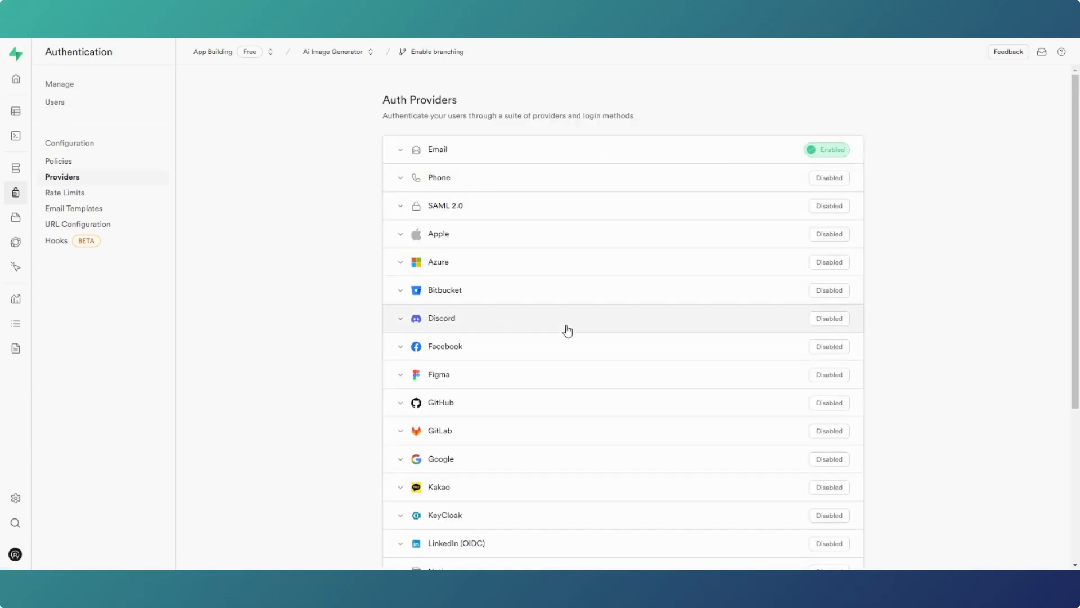
- Check the Email provider's settings, then open the logIn page back in FlutterFlow
{"action": "scroll", "coordinate": [568, 331], "scroll_direction": "down", "scroll_amount": 4}
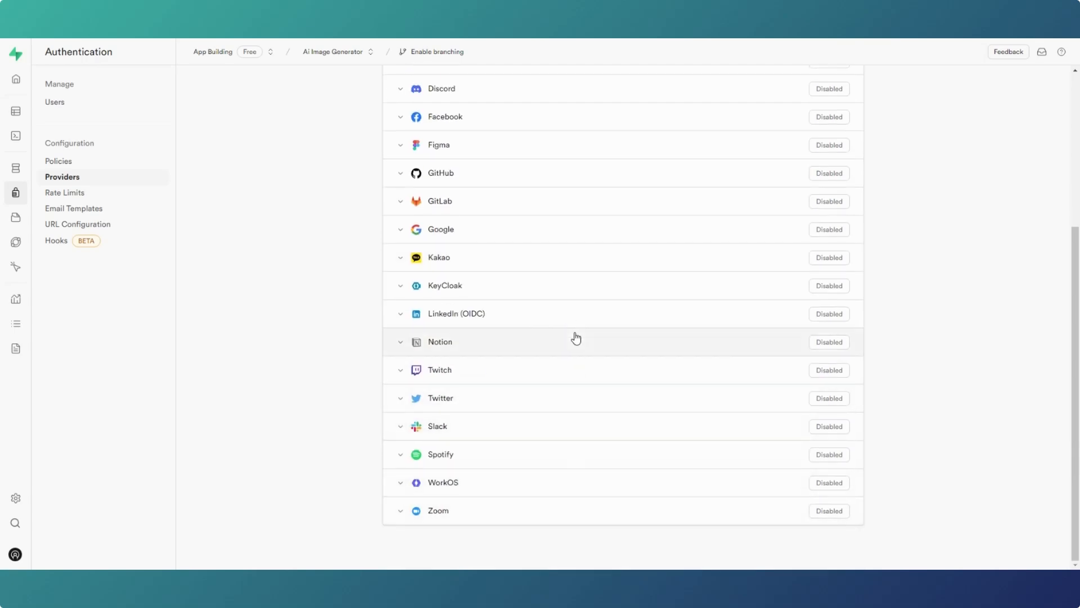
{"action": "scroll", "coordinate": [575, 338], "scroll_direction": "up", "scroll_amount": 4}
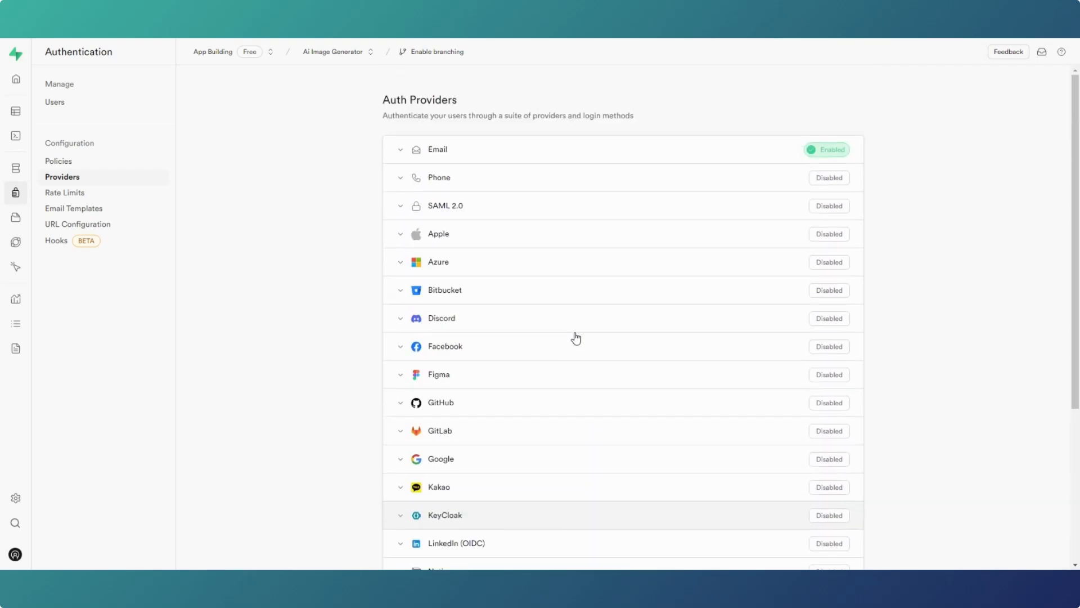
{"action": "left_click", "coordinate": [403, 150]}
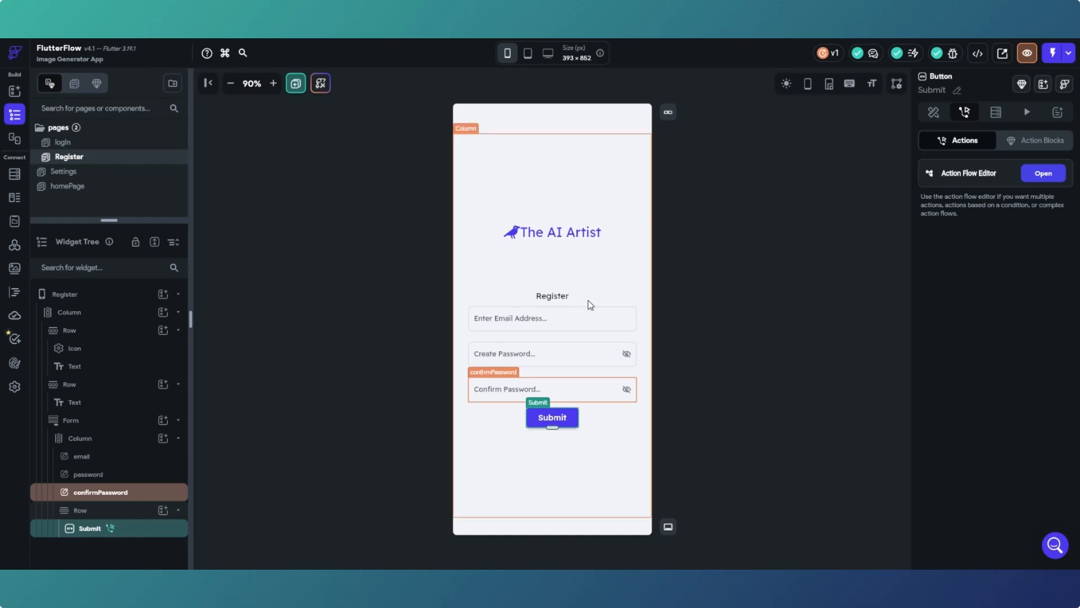
{"action": "left_click", "coordinate": [322, 271]}
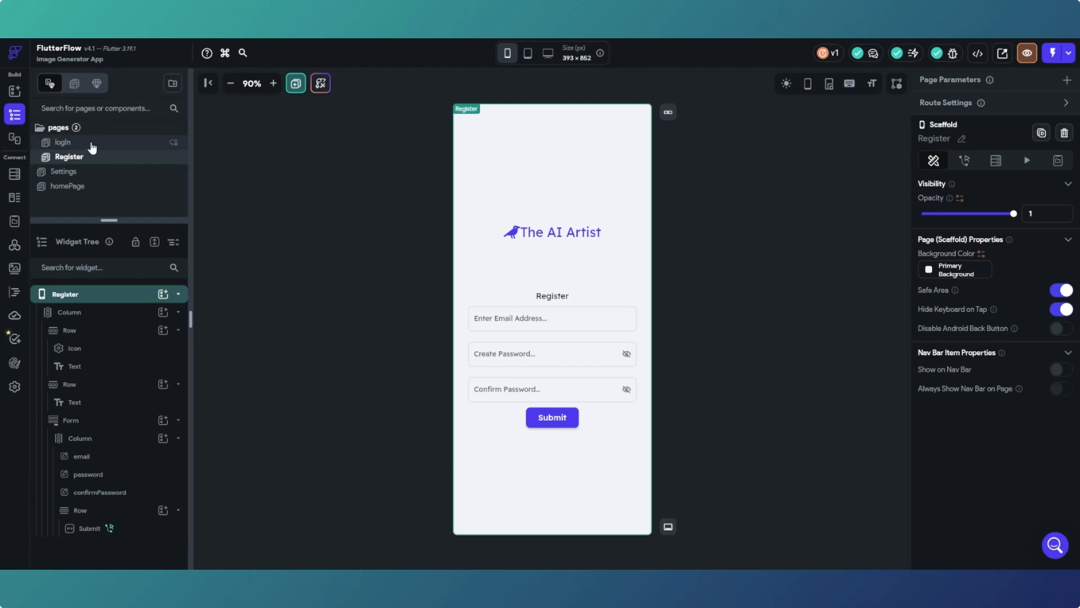
{"action": "left_click", "coordinate": [92, 146]}
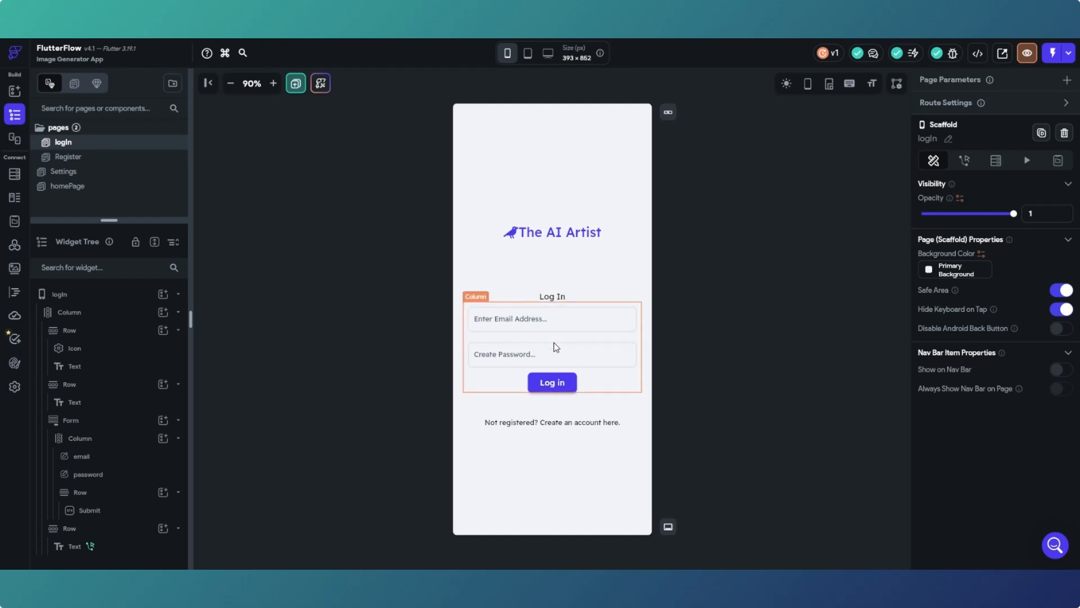
- Delete 'Create ' from the logIn password field's Label Text so it reads 'Password...'
{"action": "left_click", "coordinate": [583, 360]}
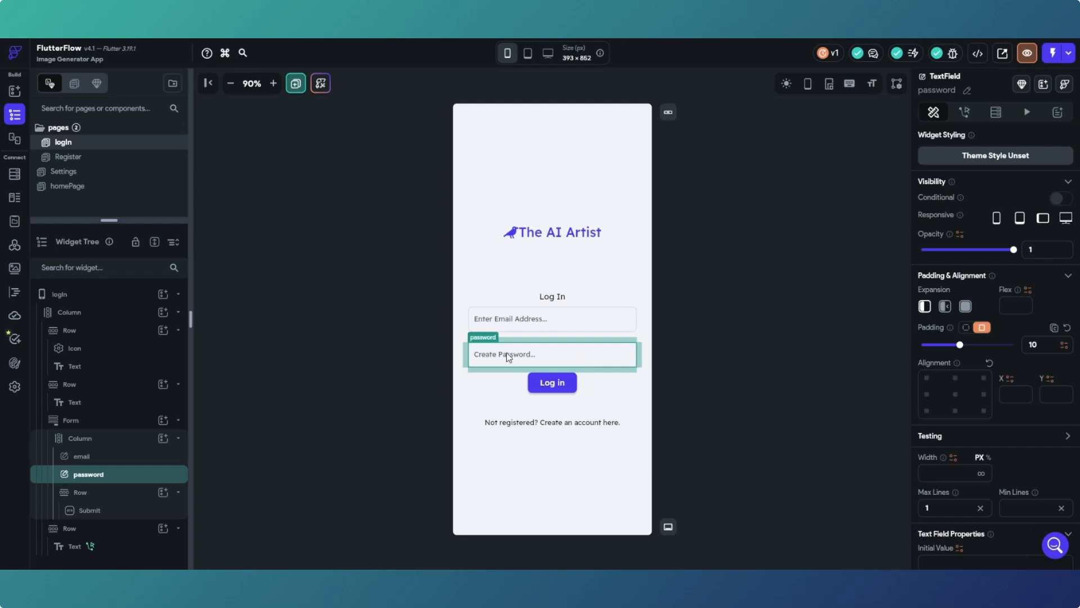
{"action": "left_click", "coordinate": [93, 159]}
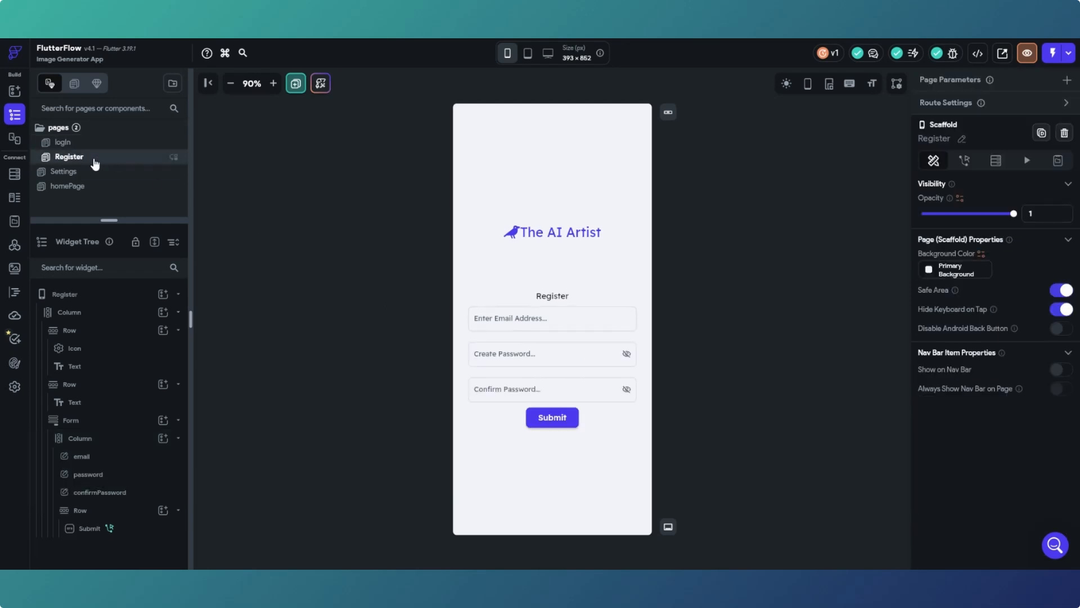
{"action": "left_click", "coordinate": [126, 146]}
{"action": "left_click", "coordinate": [505, 349]}
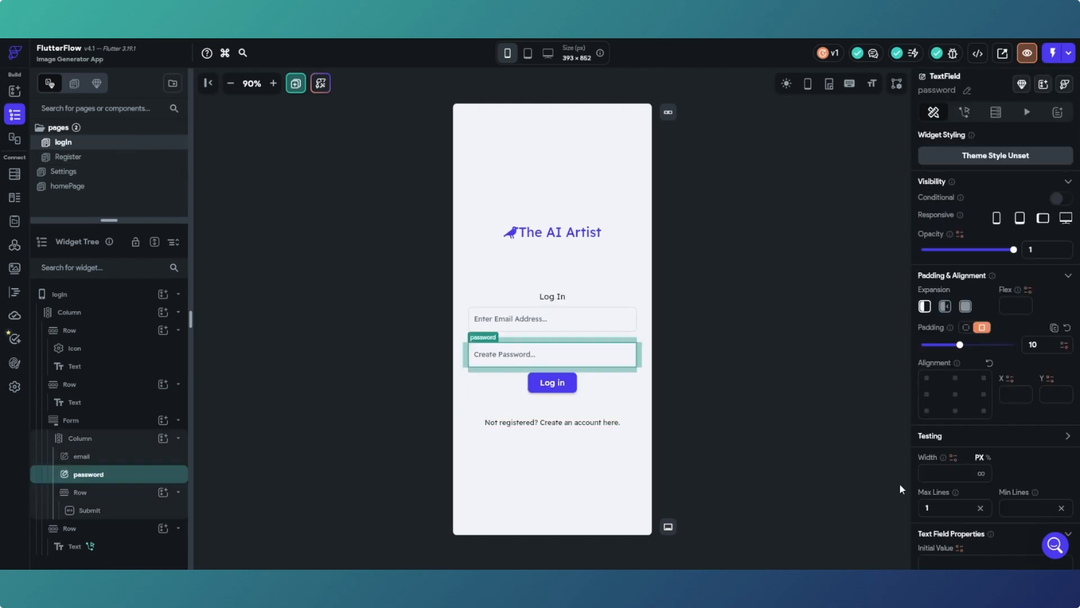
{"action": "scroll", "coordinate": [960, 444], "scroll_direction": "down", "scroll_amount": 3}
{"action": "scroll", "coordinate": [960, 447], "scroll_direction": "down", "scroll_amount": 3}
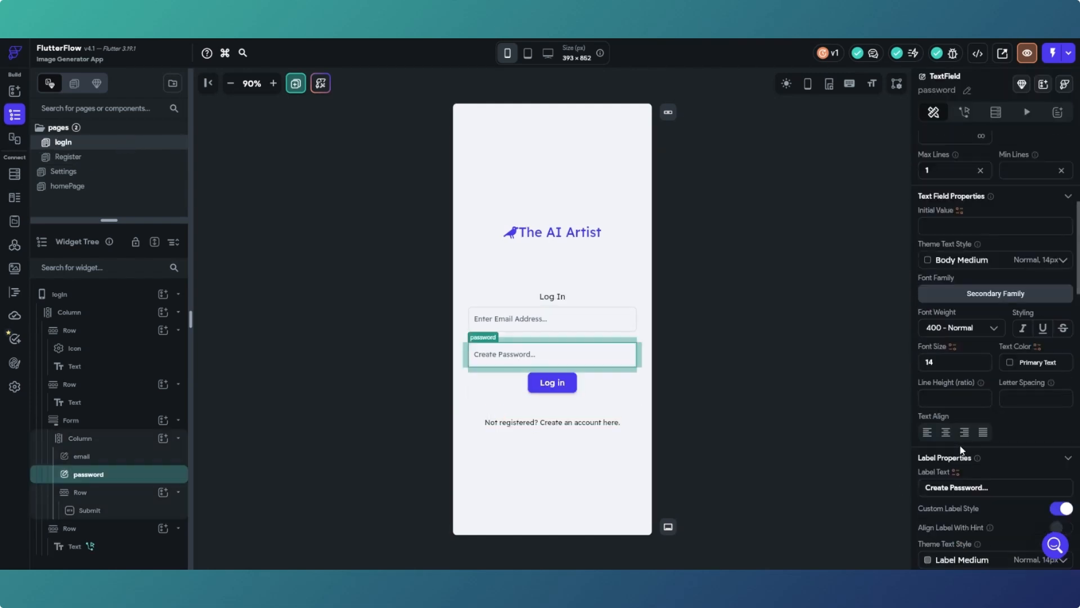
{"action": "left_click_drag", "start_coordinate": [923, 489], "coordinate": [952, 493]}
{"action": "key", "text": "BackSpace"}
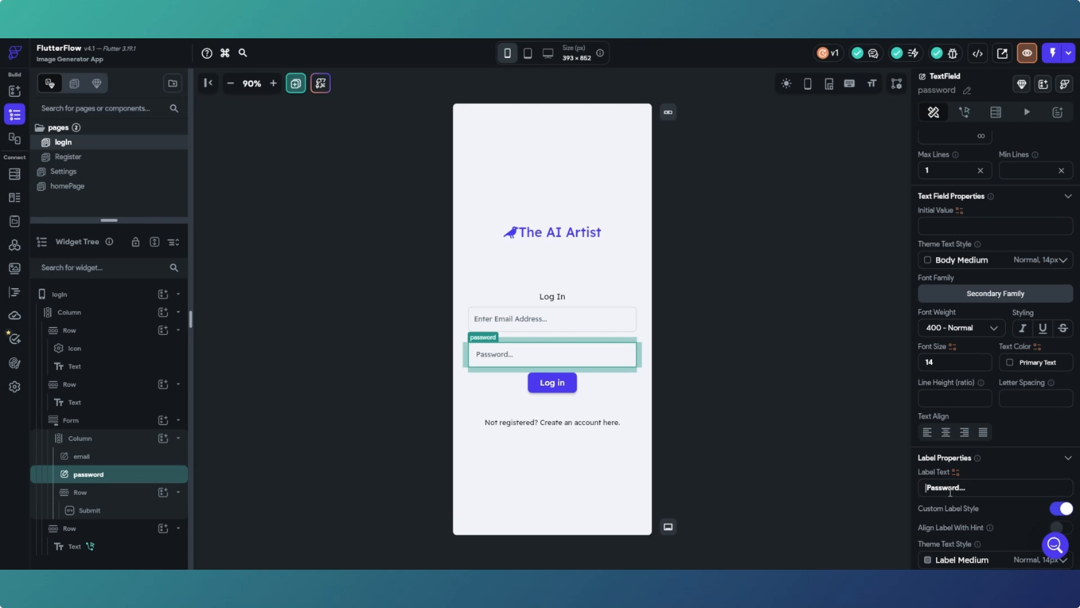
{"action": "key", "text": "BackSpace"}
{"action": "left_click", "coordinate": [812, 451]}
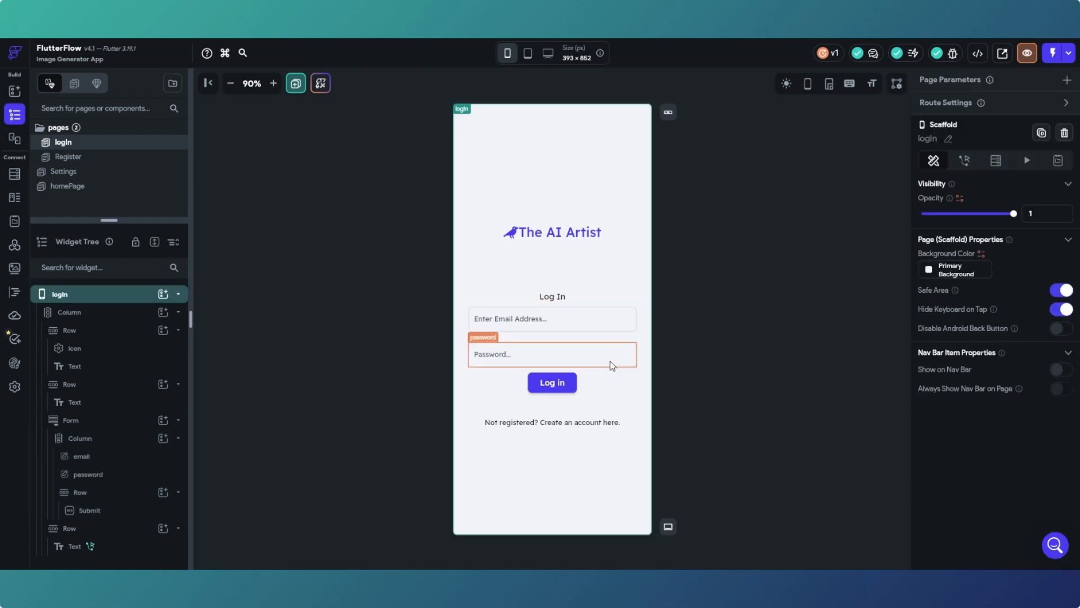
- Turn on Password Field for the logIn password input, with icon size 18 and Secondary Text colour
{"action": "left_click", "coordinate": [612, 365]}
{"action": "scroll", "coordinate": [998, 380], "scroll_direction": "down", "scroll_amount": 10}
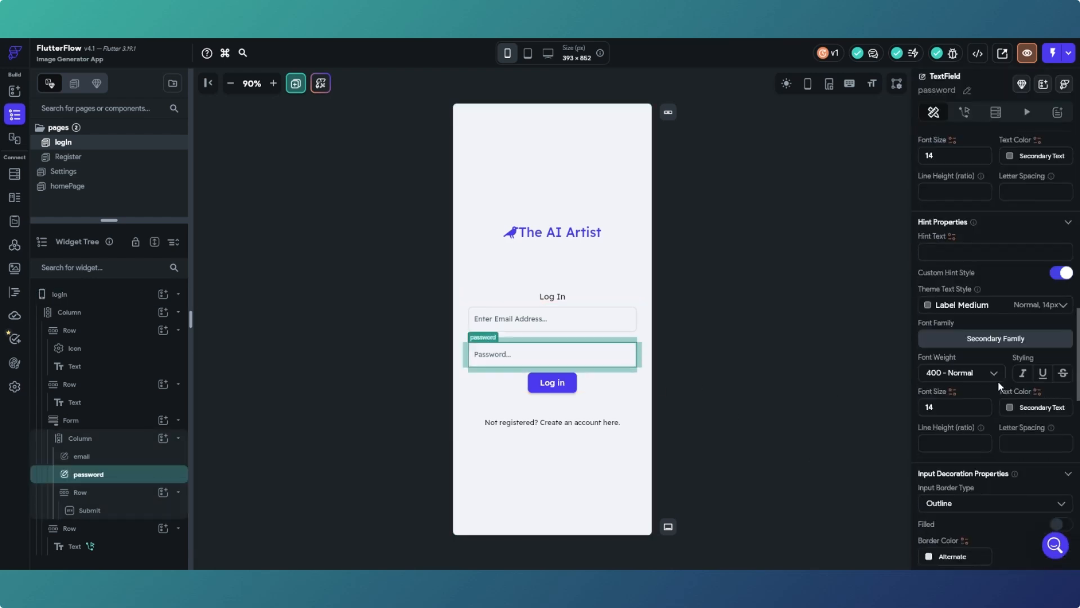
{"action": "scroll", "coordinate": [998, 380], "scroll_direction": "down", "scroll_amount": 15}
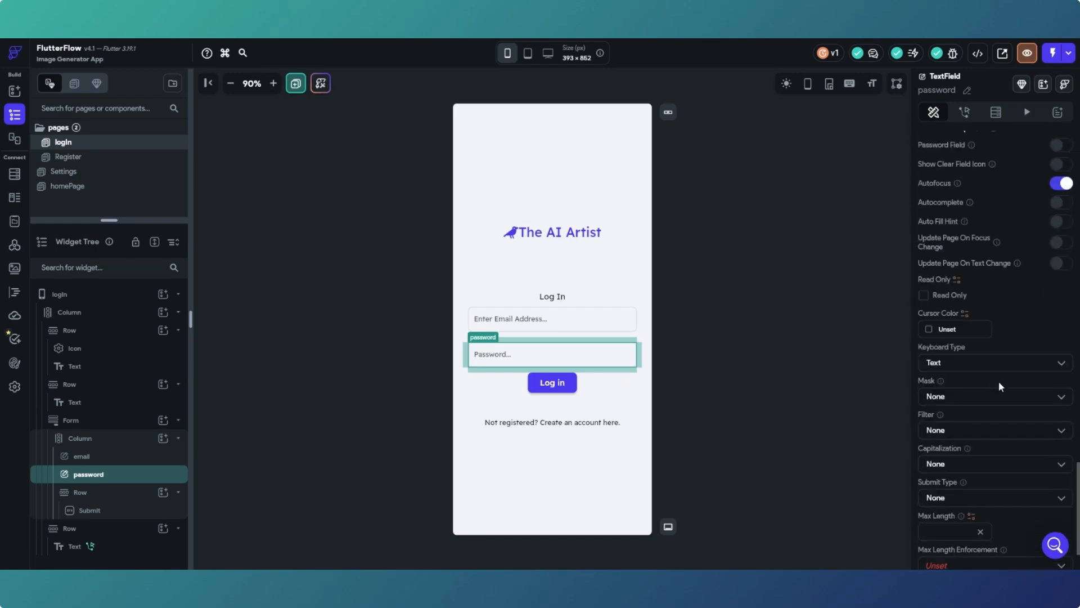
{"action": "scroll", "coordinate": [998, 380], "scroll_direction": "down", "scroll_amount": 2}
{"action": "scroll", "coordinate": [1014, 319], "scroll_direction": "up", "scroll_amount": 3}
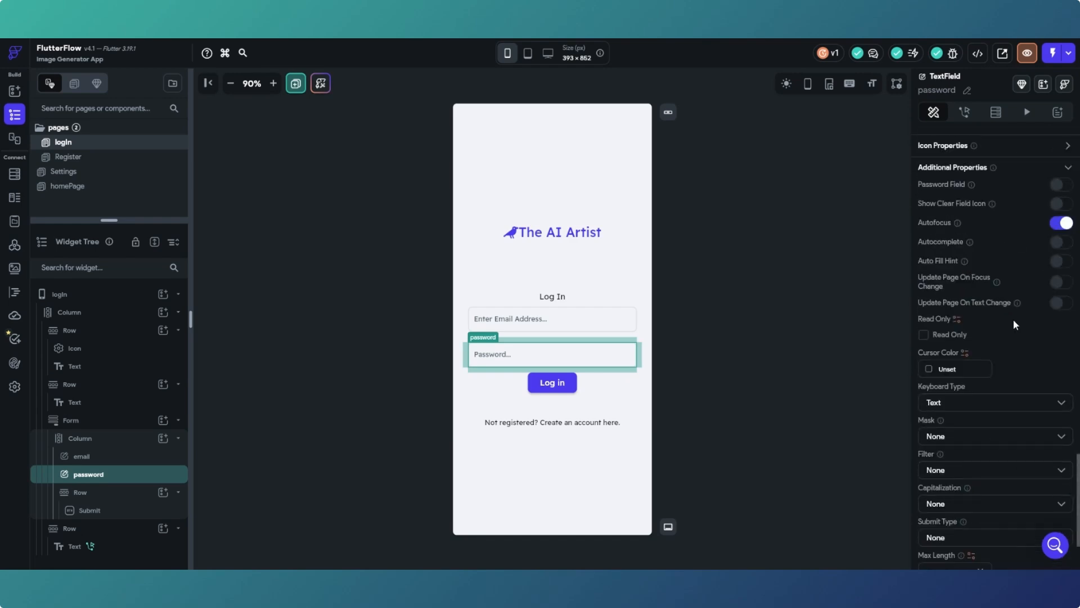
{"action": "left_click", "coordinate": [1065, 185]}
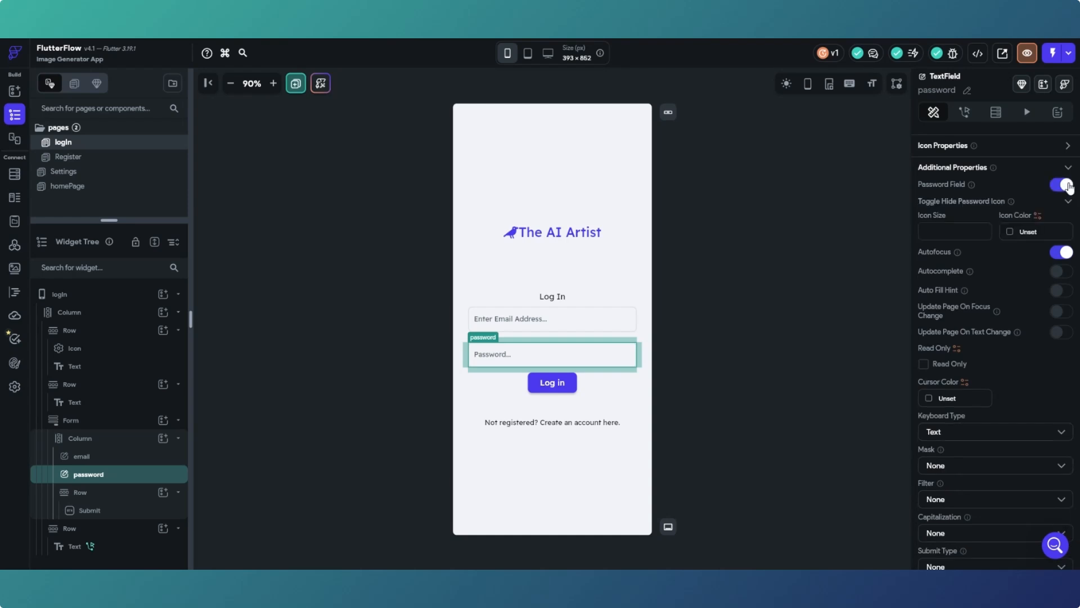
{"action": "left_click", "coordinate": [972, 228]}
{"action": "type", "text": "18"}
{"action": "left_click", "coordinate": [1009, 235]}
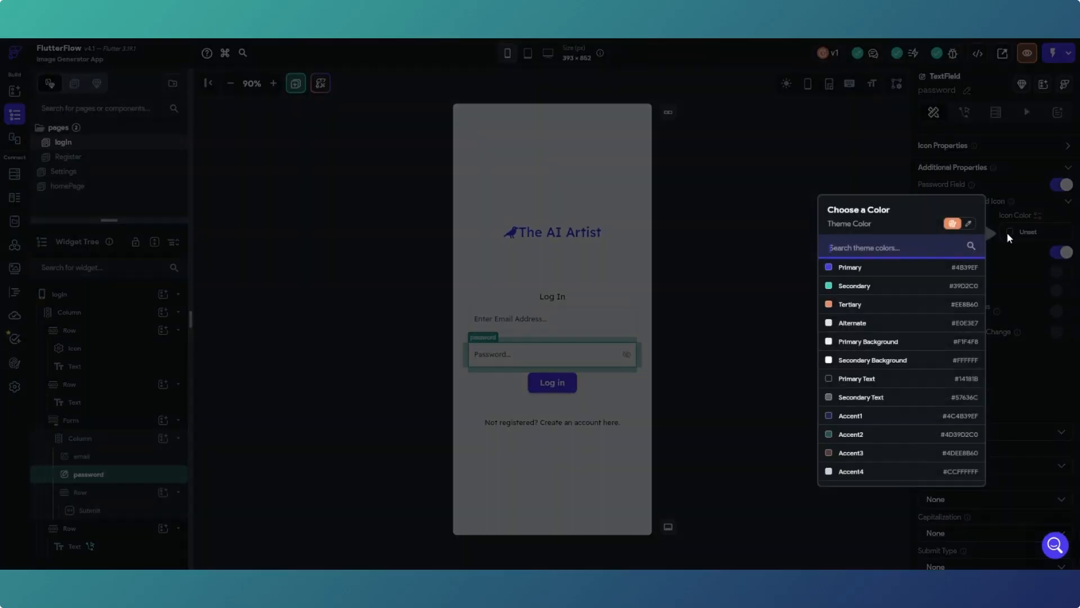
{"action": "left_click", "coordinate": [870, 398]}
{"action": "left_click", "coordinate": [866, 397]}
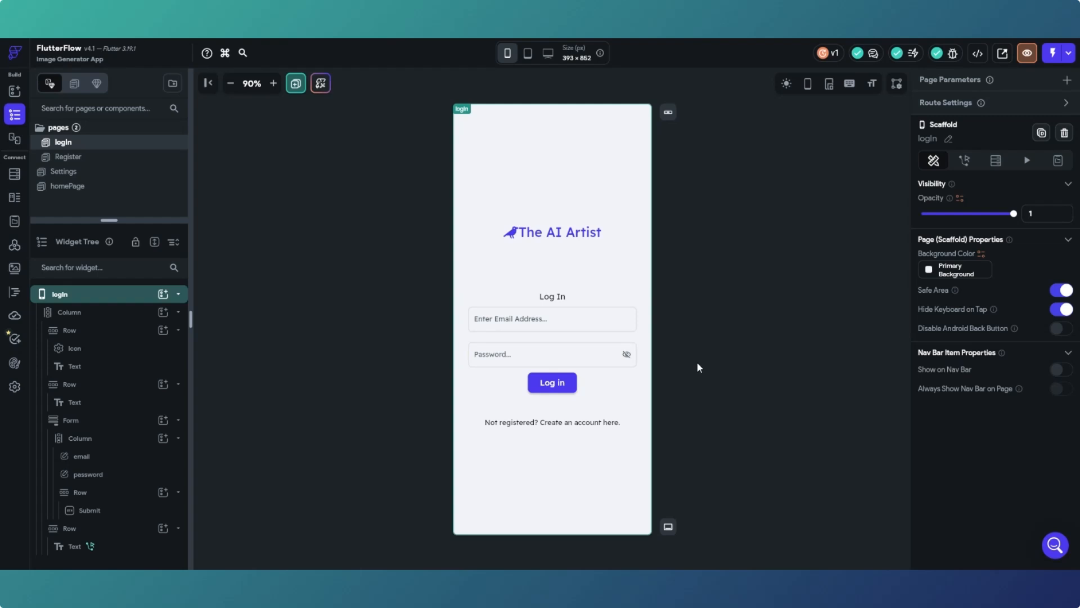
- Add a Supabase Authentication Log In action to the logIn page's Submit button
{"action": "left_click", "coordinate": [567, 383]}
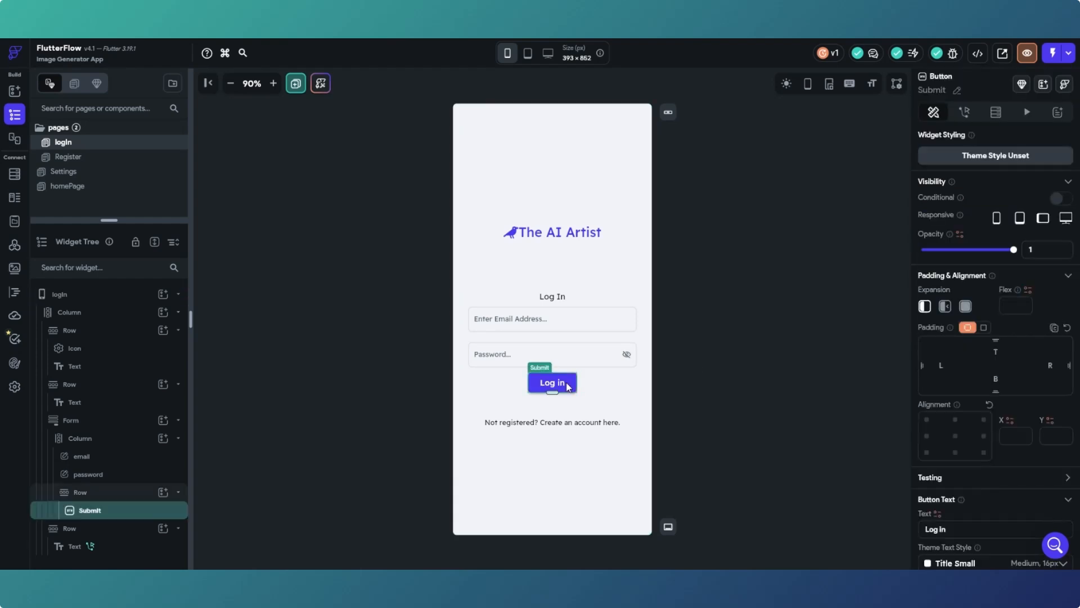
{"action": "left_click", "coordinate": [965, 114]}
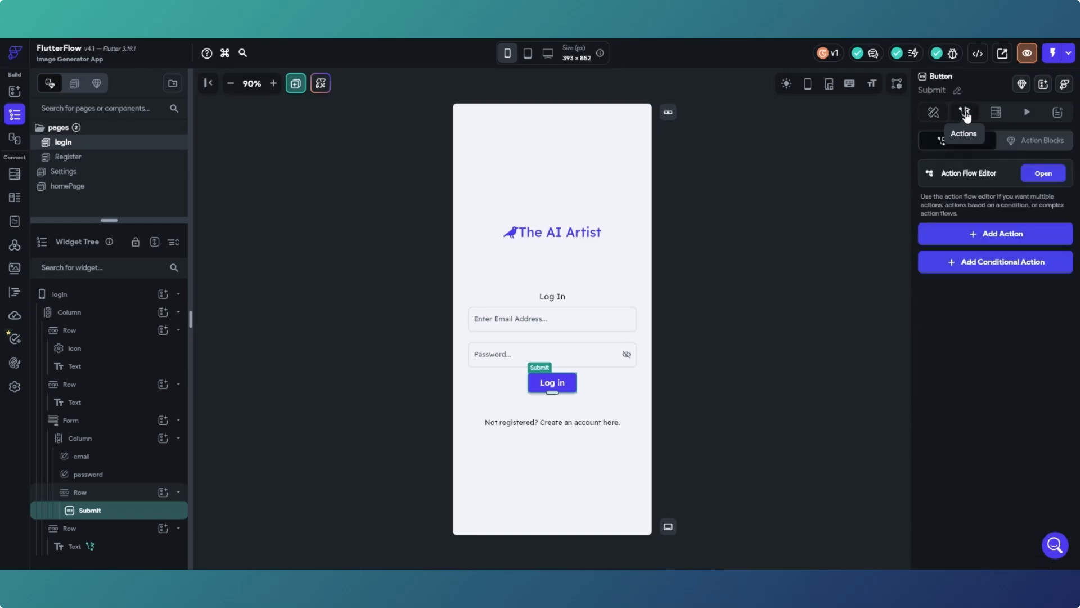
{"action": "left_click", "coordinate": [1041, 176]}
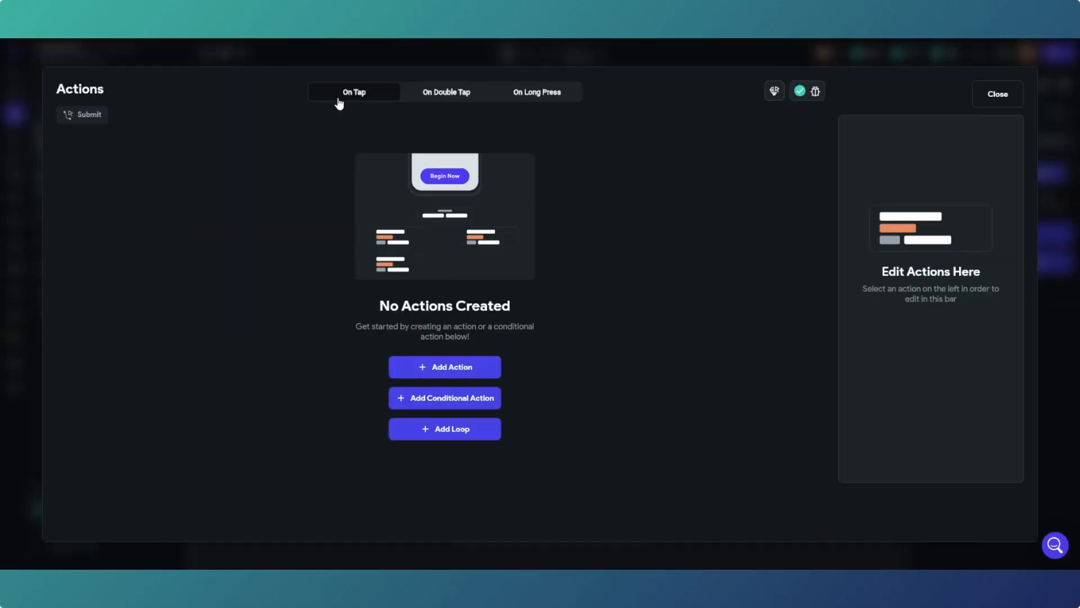
{"action": "left_click", "coordinate": [431, 371]}
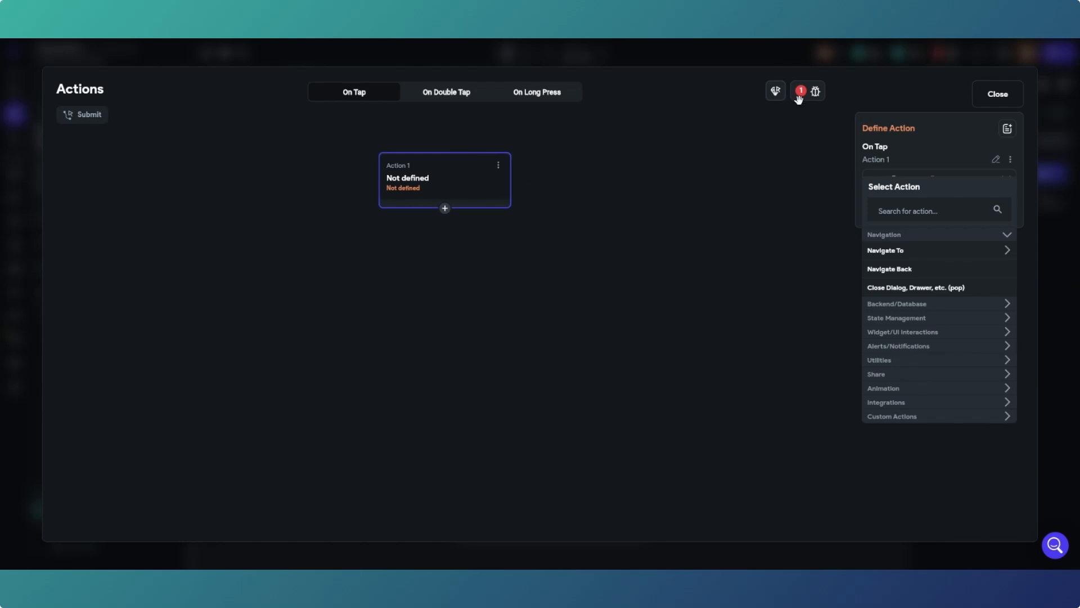
{"action": "left_click", "coordinate": [955, 304]}
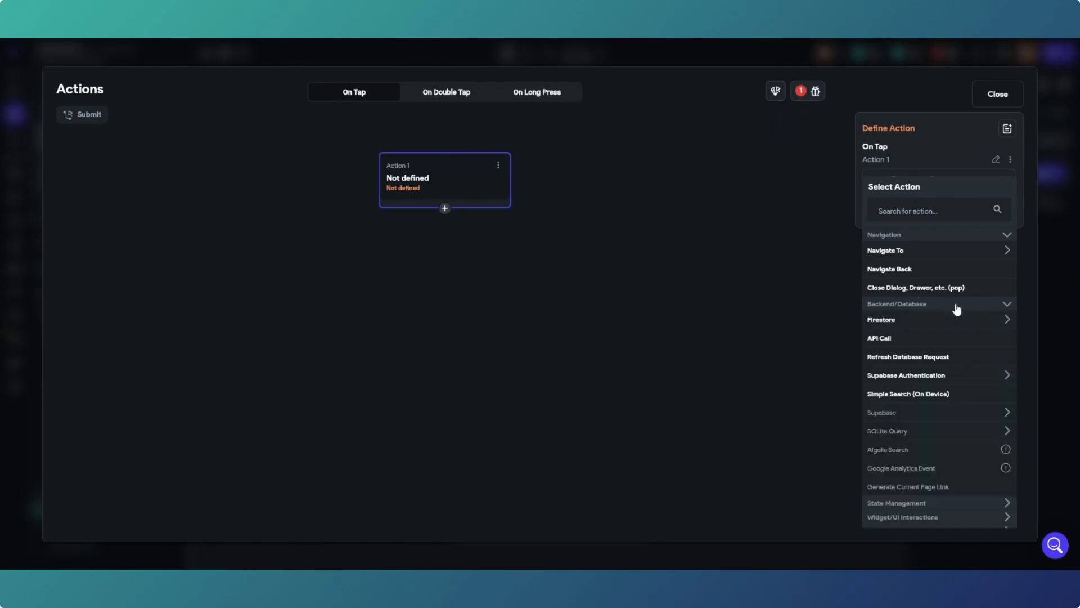
{"action": "left_click", "coordinate": [950, 383]}
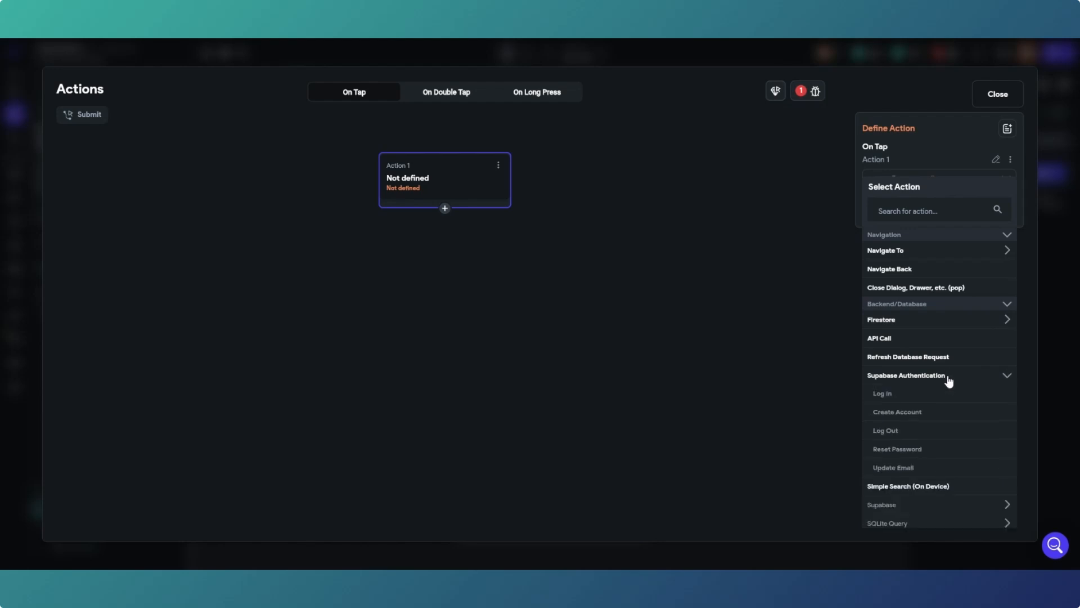
{"action": "left_click", "coordinate": [921, 394]}
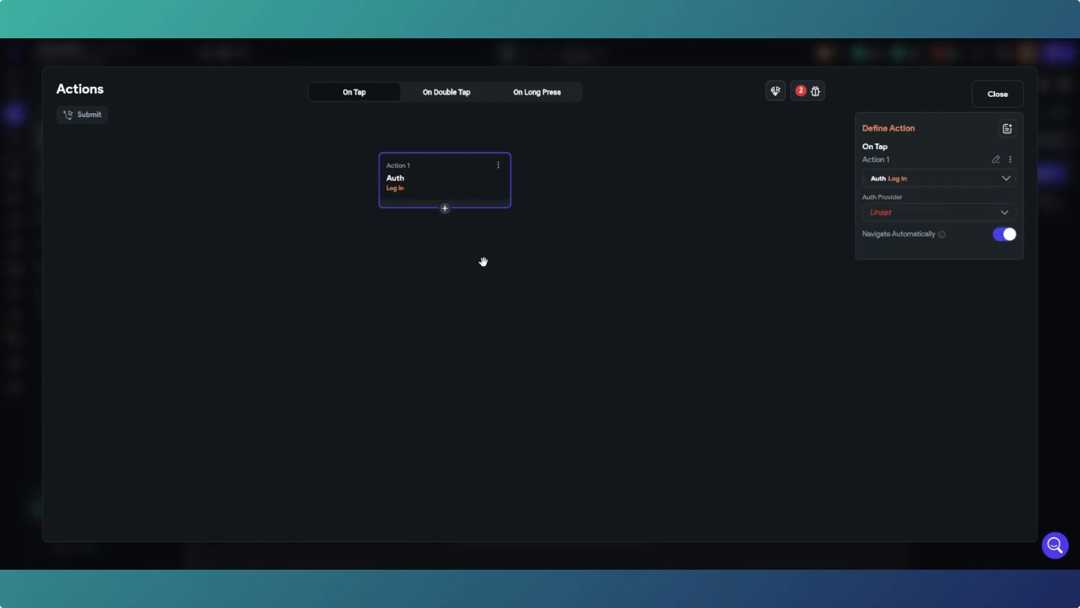
- Set the Log In action to the Email provider with the email and password fields, then close the editor
{"action": "left_click", "coordinate": [925, 219]}
{"action": "left_click", "coordinate": [918, 217]}
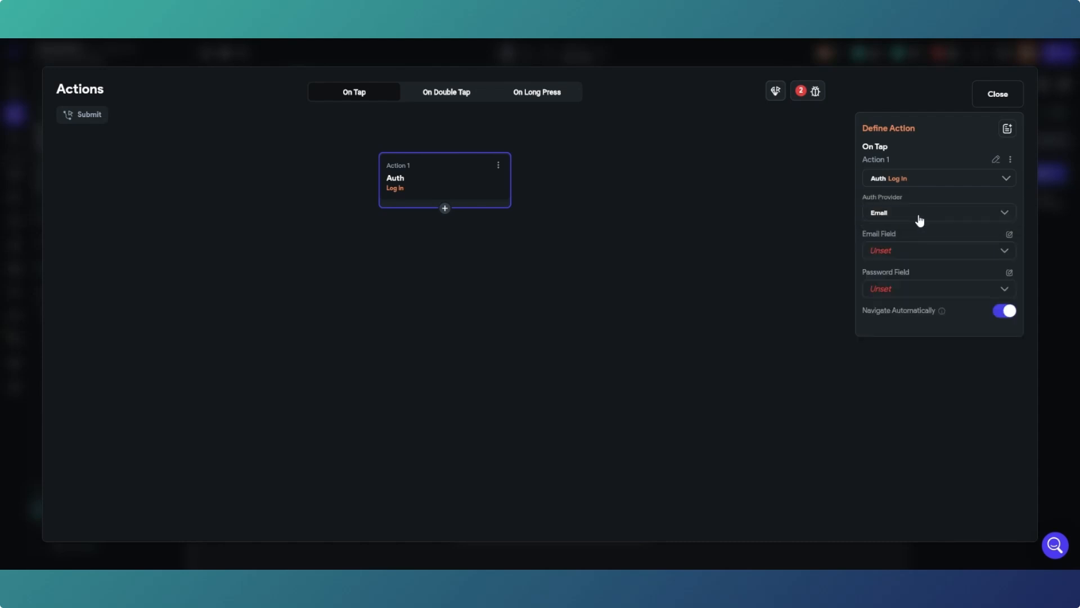
{"action": "left_click", "coordinate": [910, 256]}
{"action": "left_click", "coordinate": [910, 255]}
{"action": "left_click", "coordinate": [945, 290]}
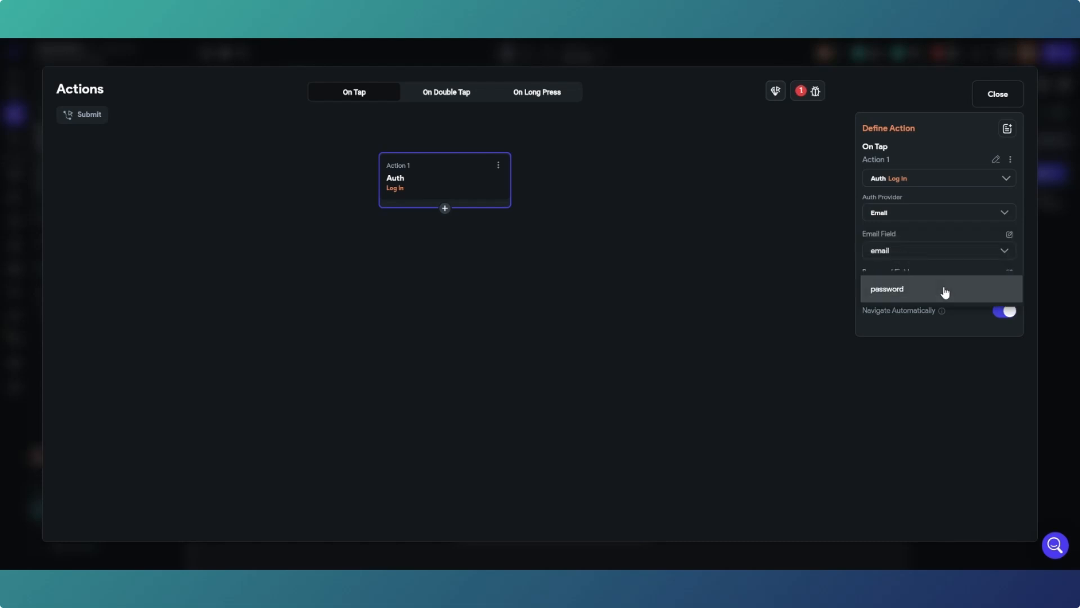
{"action": "left_click", "coordinate": [890, 297]}
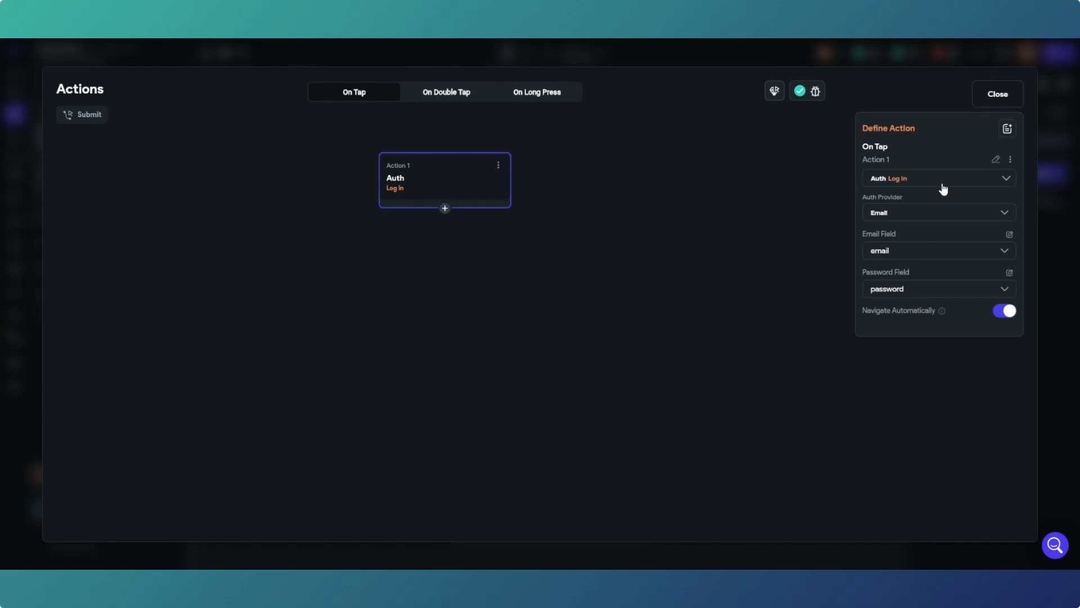
{"action": "left_click", "coordinate": [984, 95]}
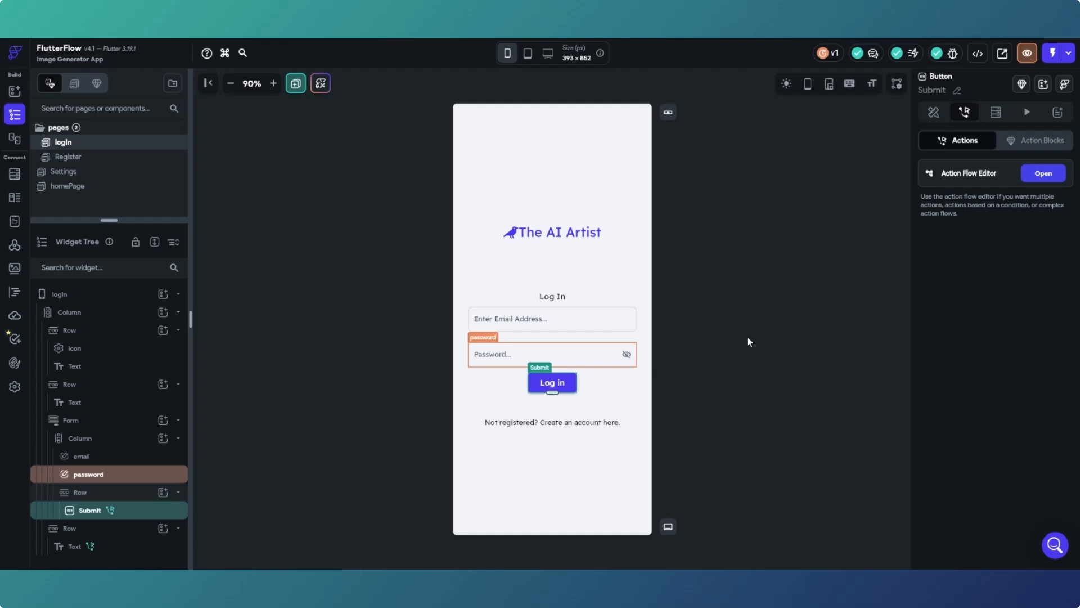
{"action": "left_click", "coordinate": [346, 271]}
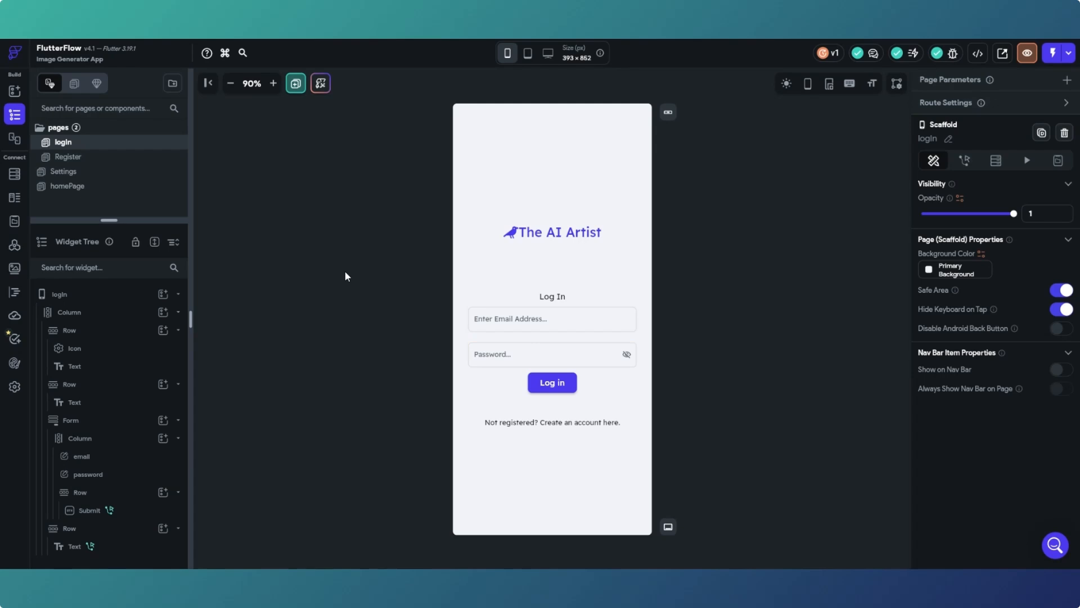
- Drag a centre-aligned Row into the Settings page Column and give it uniform padding 8
{"action": "left_click", "coordinate": [112, 178]}
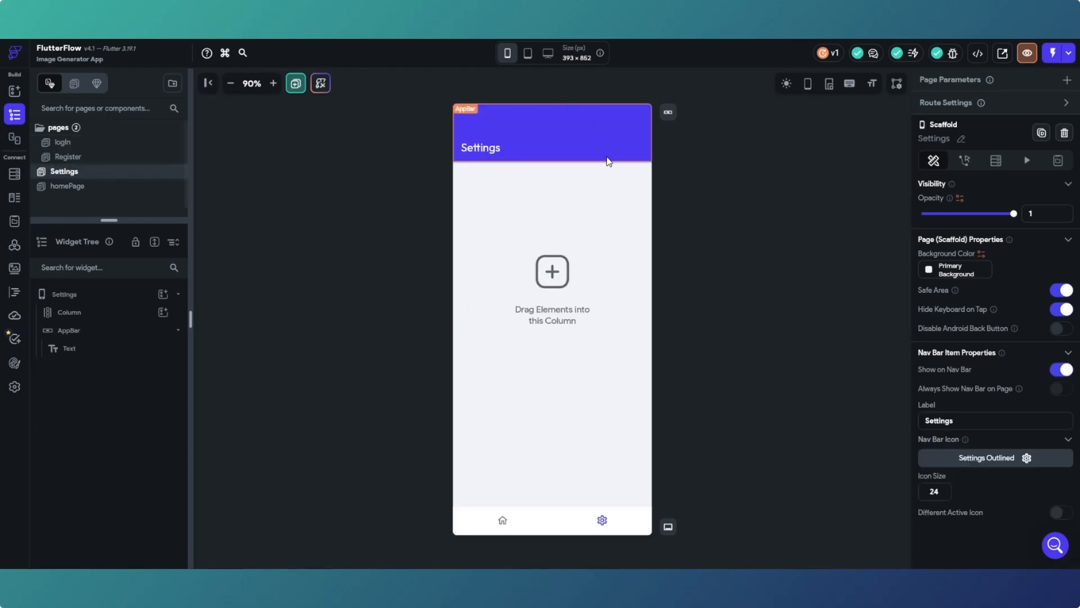
{"action": "left_click", "coordinate": [15, 90]}
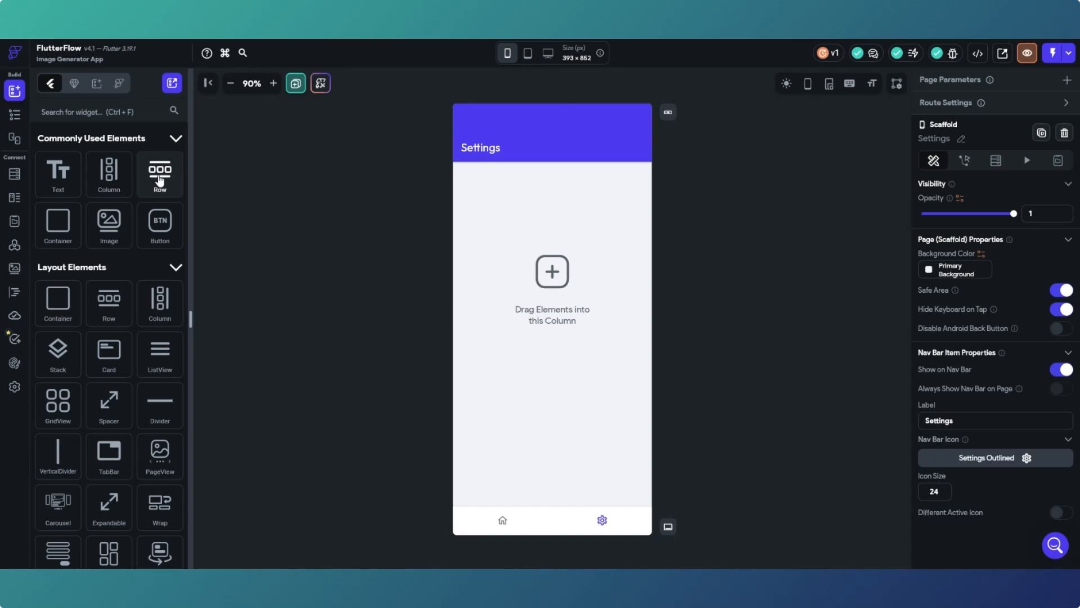
{"action": "left_click_drag", "start_coordinate": [160, 180], "coordinate": [520, 211]}
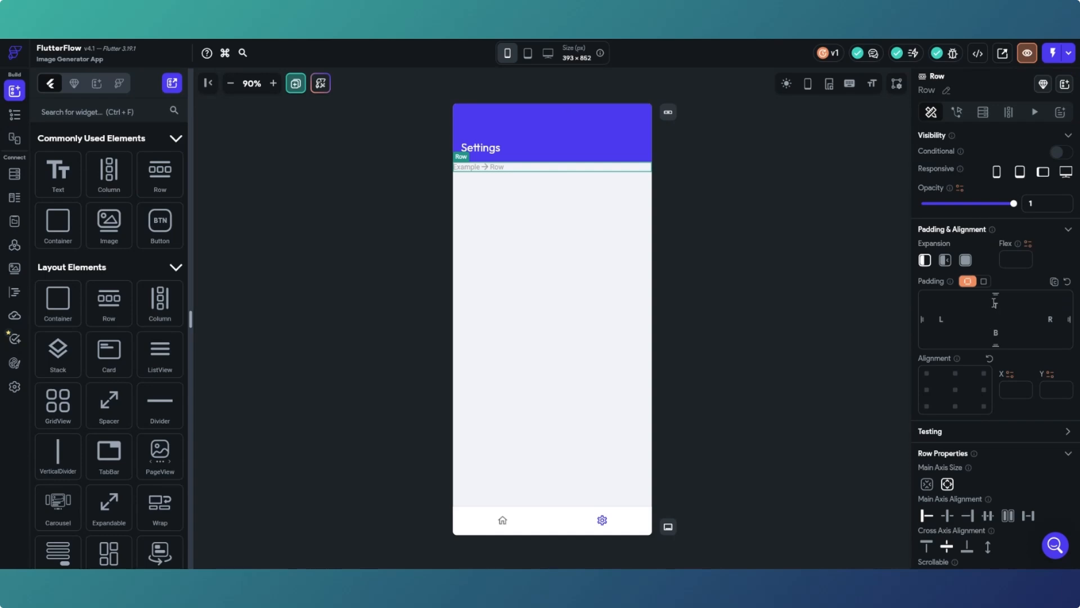
{"action": "left_click", "coordinate": [985, 283]}
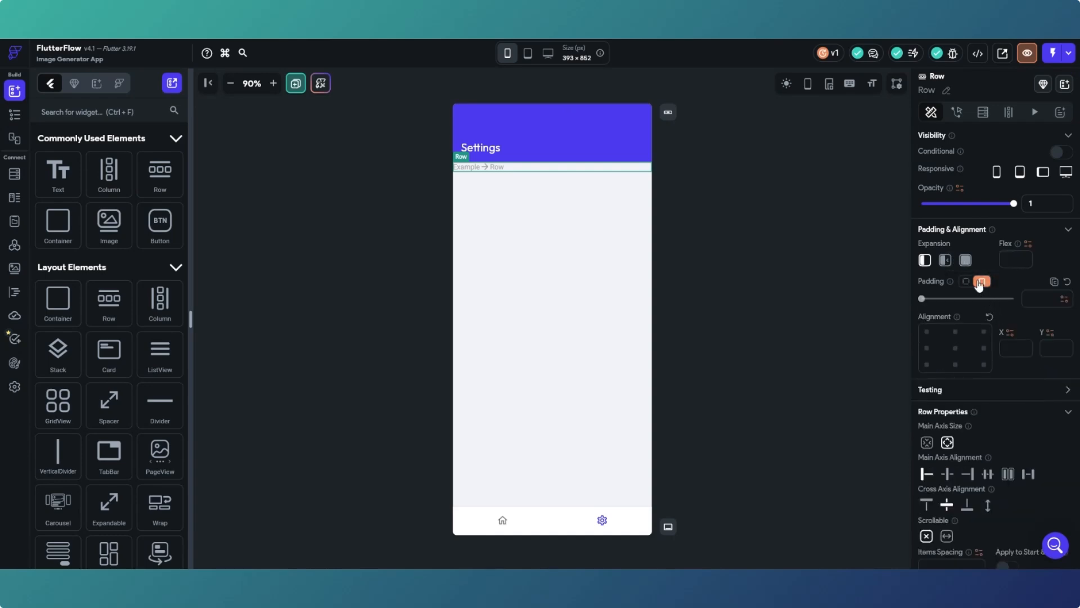
{"action": "left_click", "coordinate": [972, 342]}
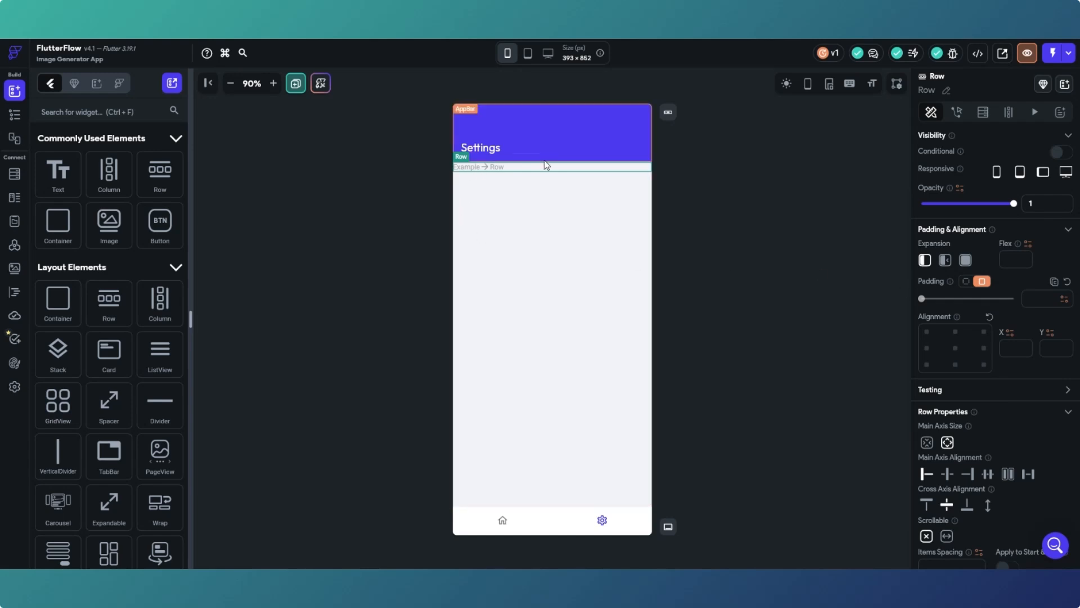
{"action": "left_click", "coordinate": [1031, 298]}
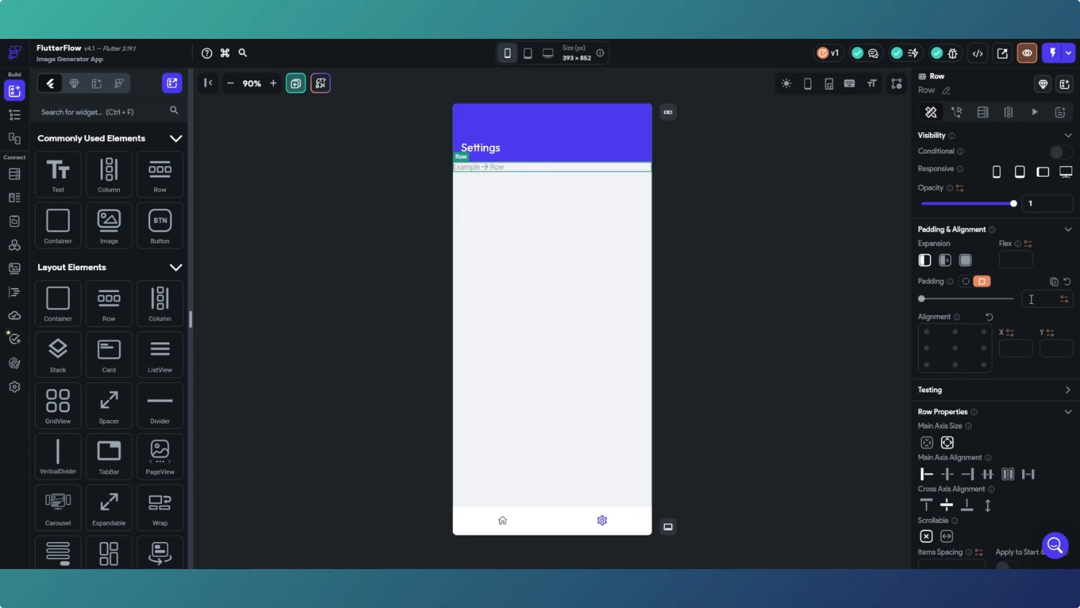
{"action": "type", "text": "8"}
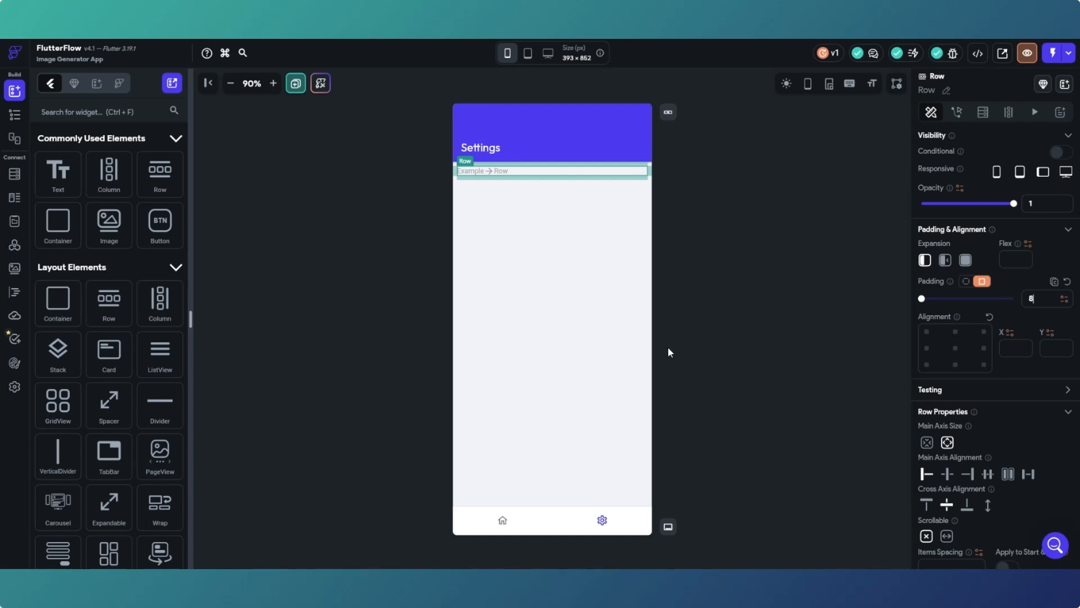
{"action": "left_click", "coordinate": [610, 325]}
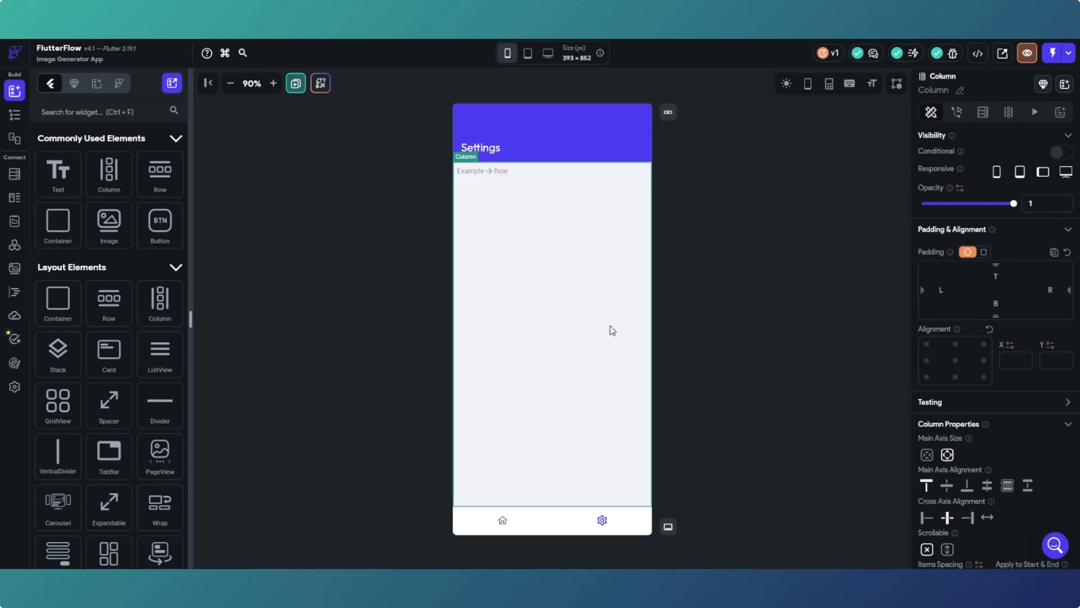
- Centre the Column vertically and add a Text reading 'Log Out' into the Row
{"action": "left_click", "coordinate": [948, 487]}
{"action": "left_click_drag", "start_coordinate": [51, 176], "coordinate": [471, 337]}
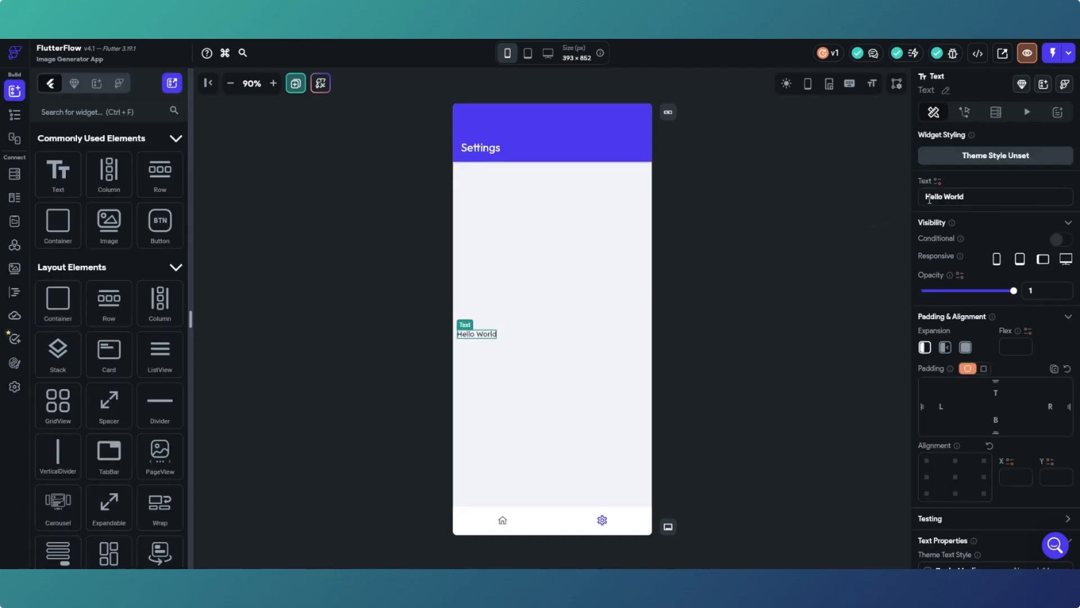
{"action": "left_click_drag", "start_coordinate": [965, 197], "coordinate": [925, 199]}
{"action": "type", "text": "Log Out"}
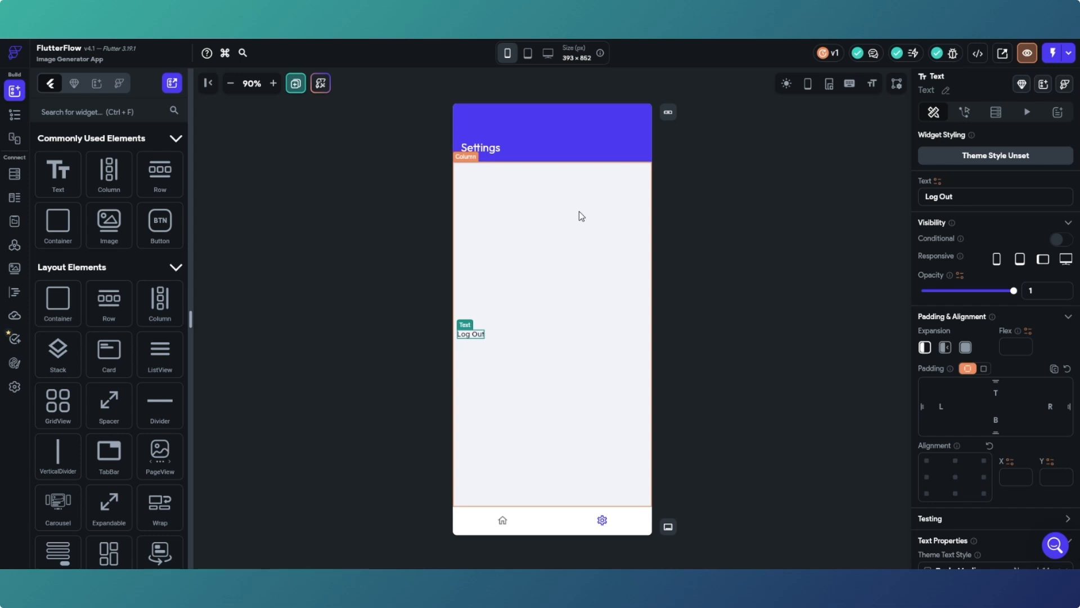
- Centre the Log Out text horizontally within its Row and bring up its actions settings
{"action": "left_click", "coordinate": [407, 271]}
{"action": "left_click", "coordinate": [474, 339]}
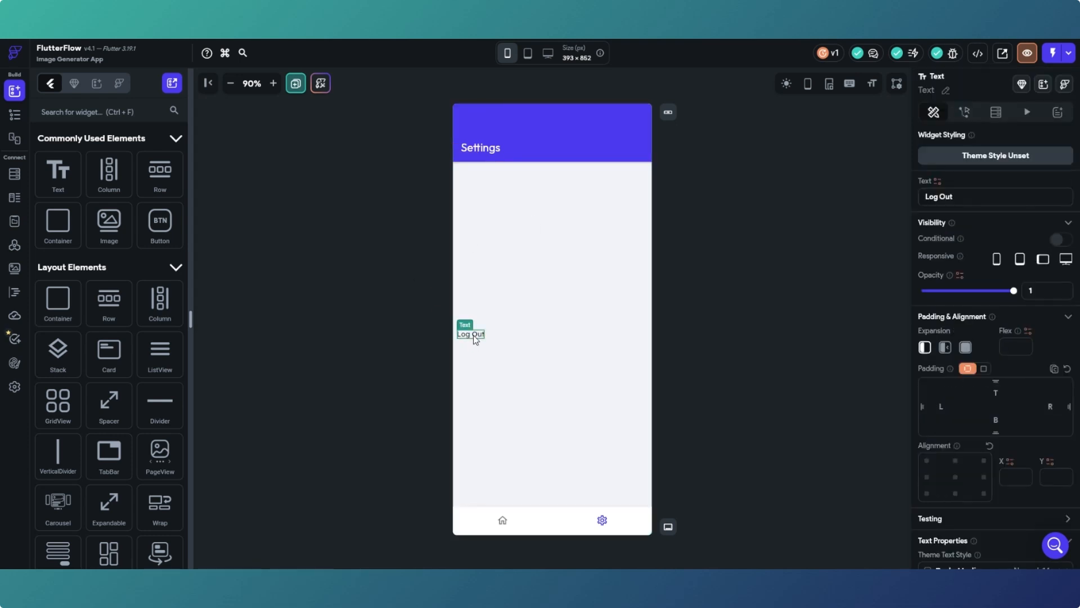
{"action": "left_click", "coordinate": [559, 336]}
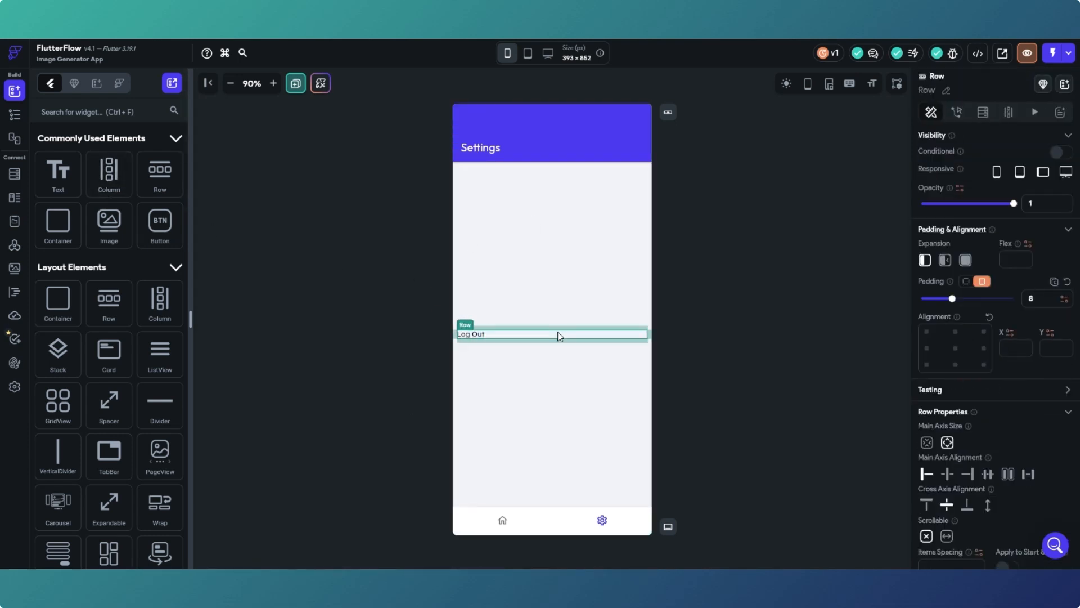
{"action": "left_click", "coordinate": [947, 474]}
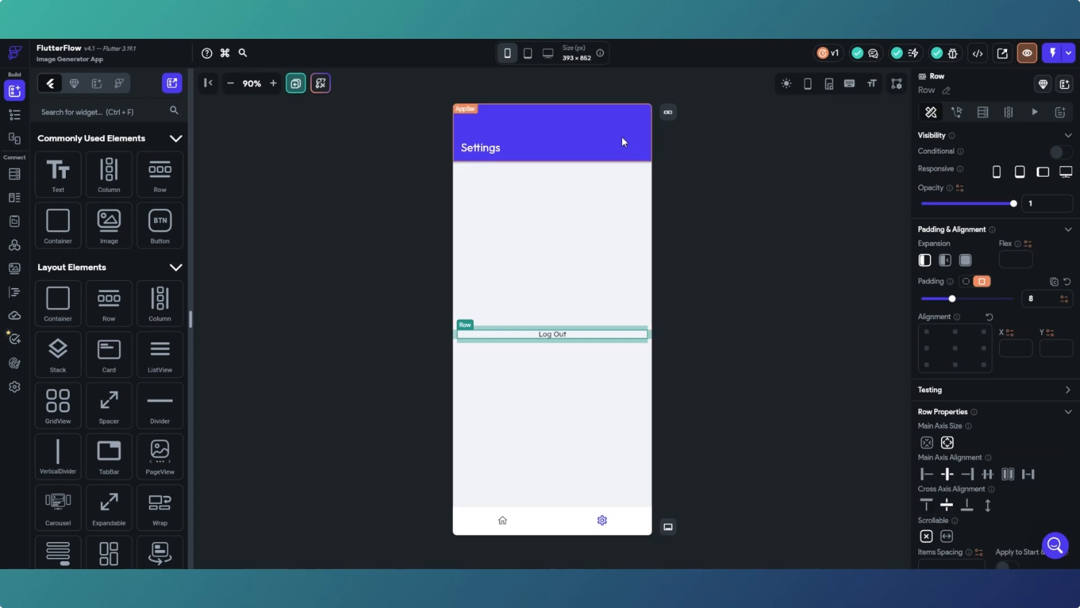
{"action": "left_click", "coordinate": [553, 336]}
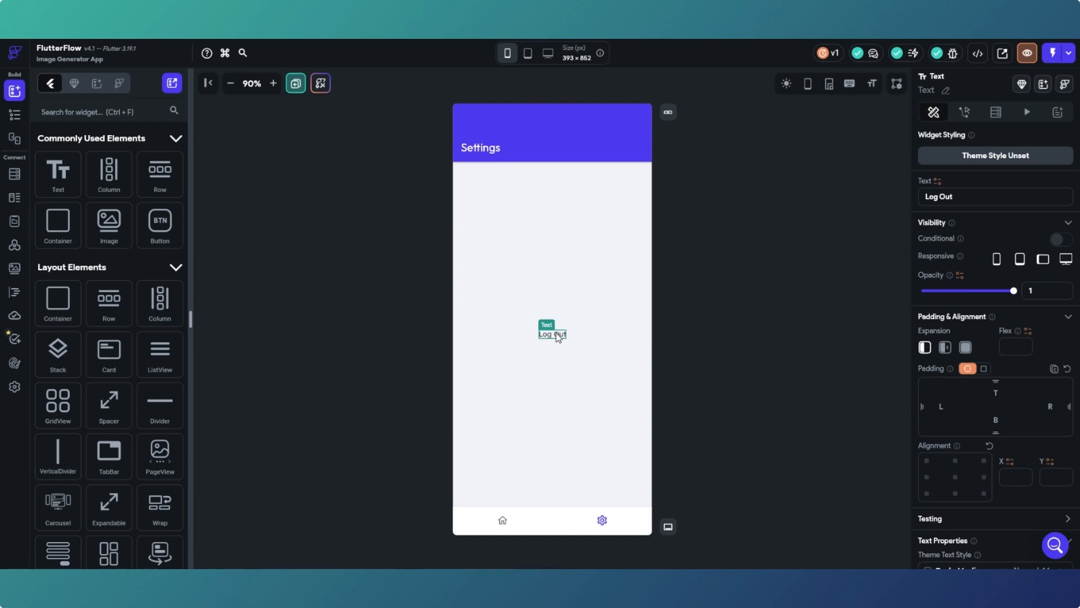
{"action": "left_click", "coordinate": [965, 114]}
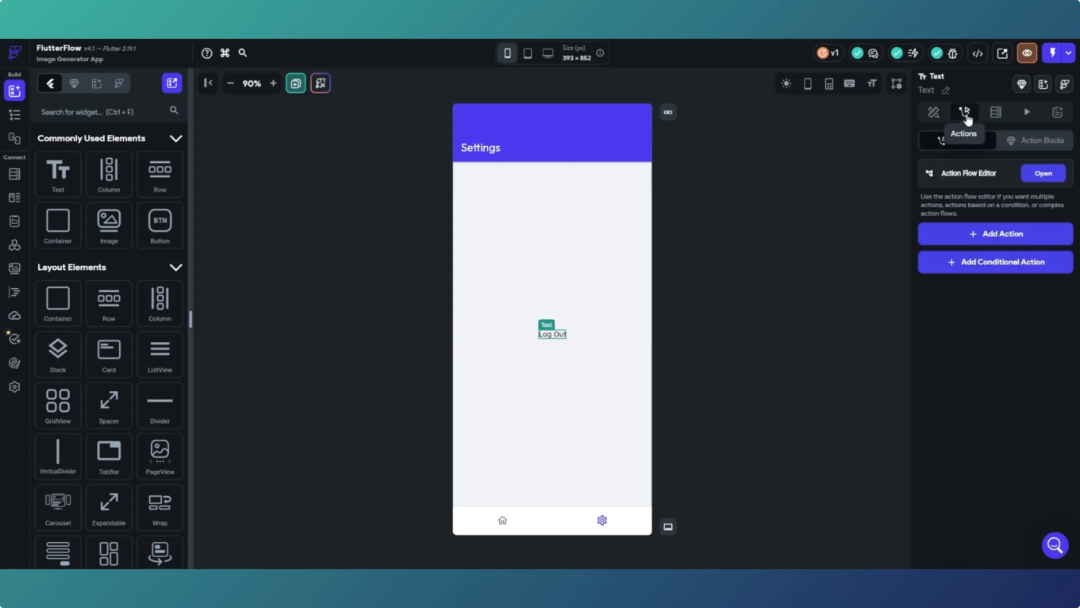
- Add a Supabase Authentication Log Out action to the Log Out text's action flow
{"action": "left_click", "coordinate": [1043, 173]}
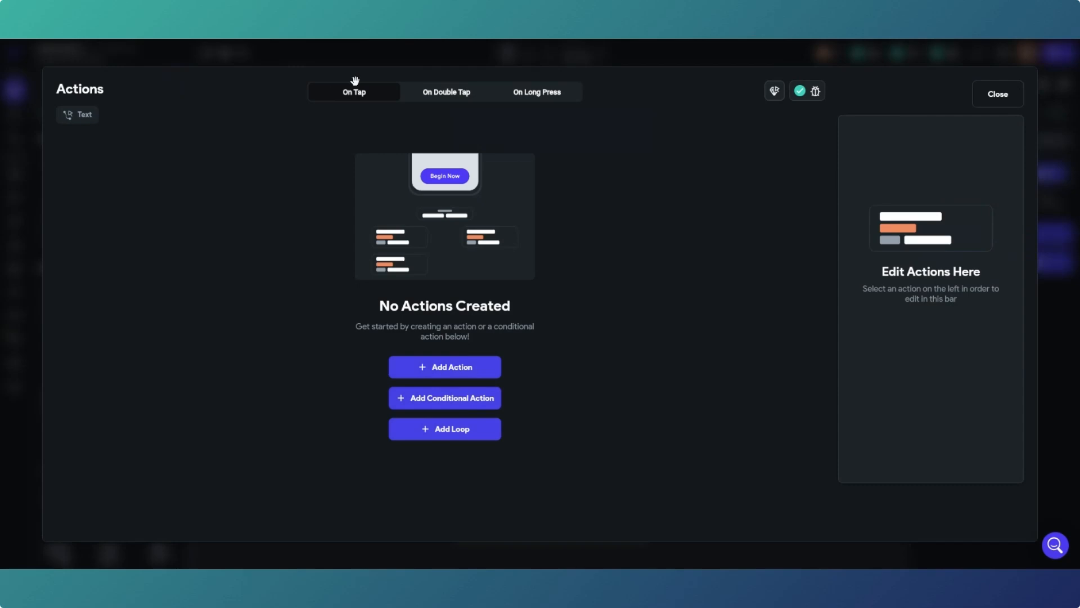
{"action": "left_click", "coordinate": [459, 371]}
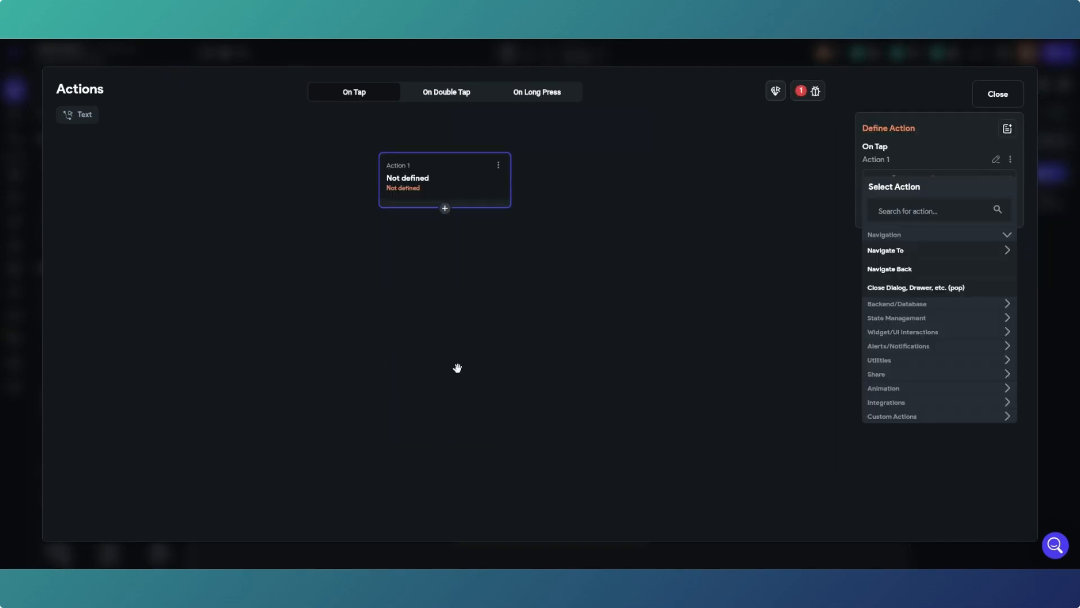
{"action": "left_click", "coordinate": [953, 308]}
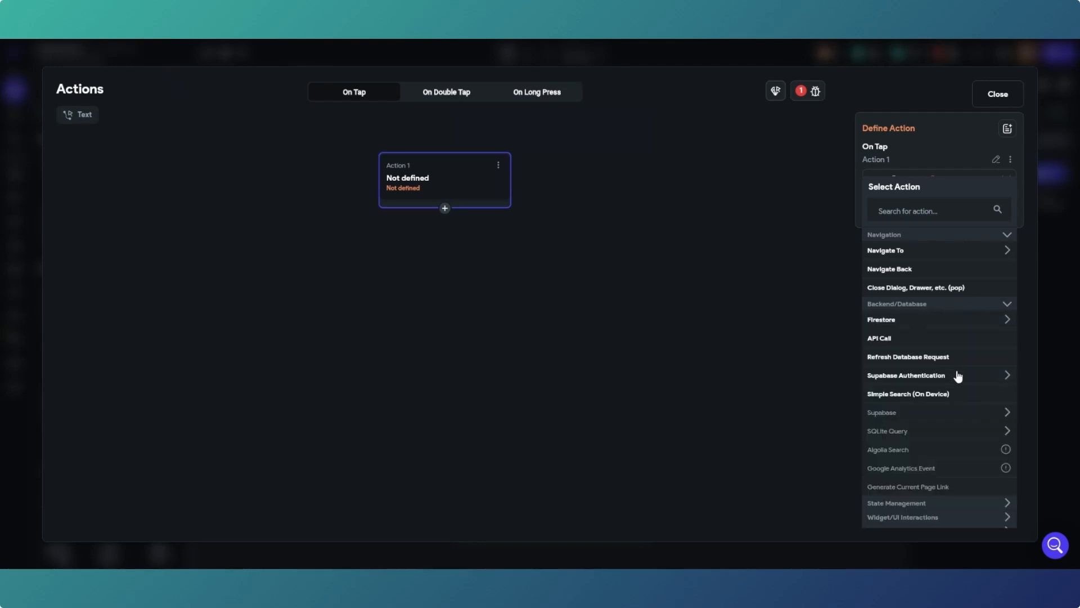
{"action": "left_click", "coordinate": [958, 377]}
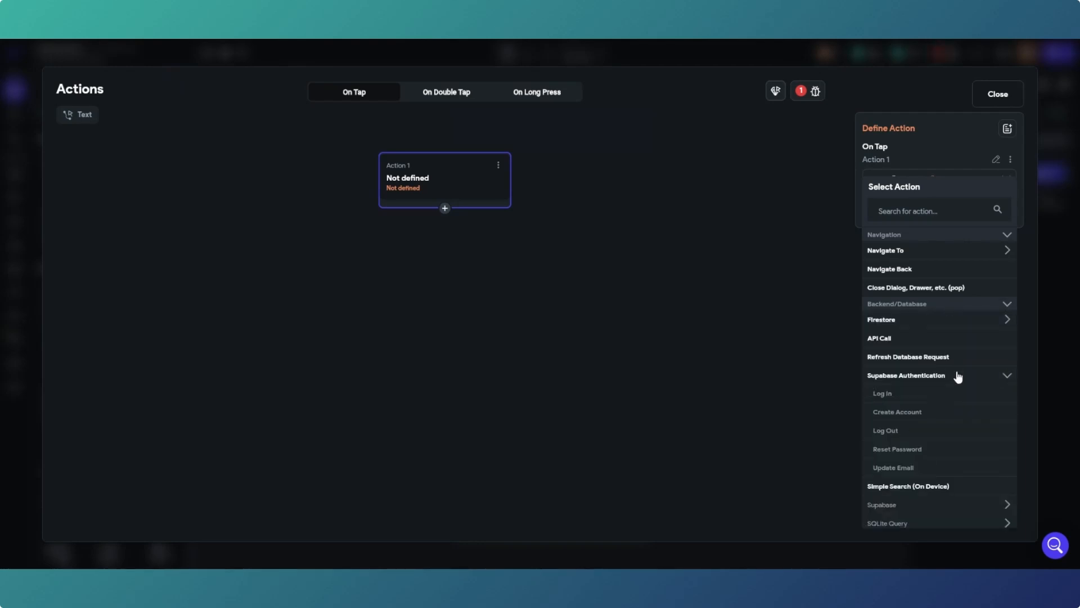
{"action": "left_click", "coordinate": [881, 432]}
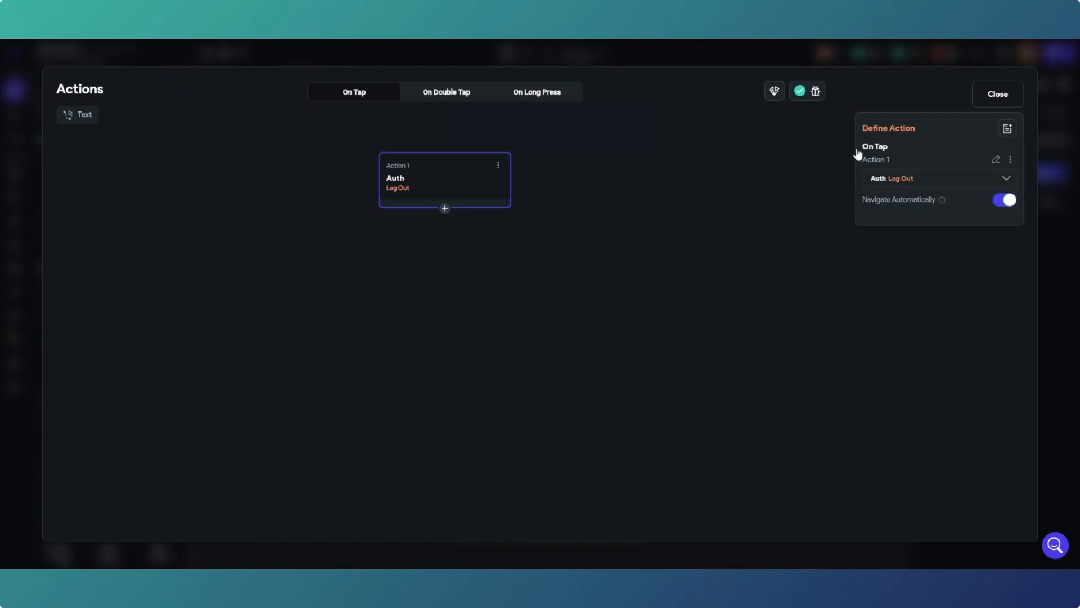
{"action": "left_click", "coordinate": [999, 95]}
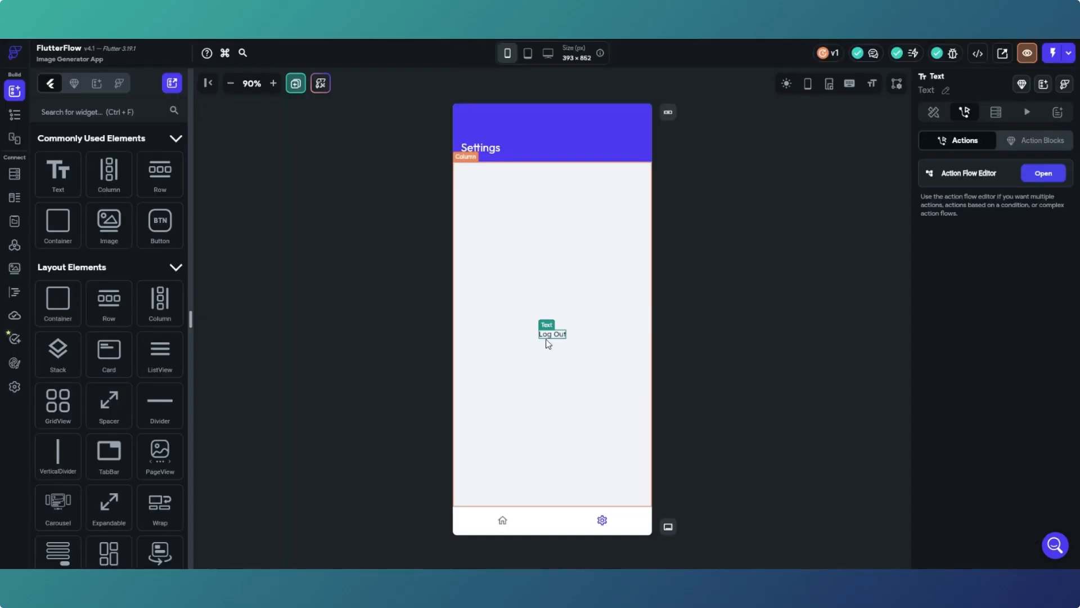
- Check the Web Publishing settings, then return to the page editor and launch Test Mode
{"action": "left_click", "coordinate": [723, 333]}
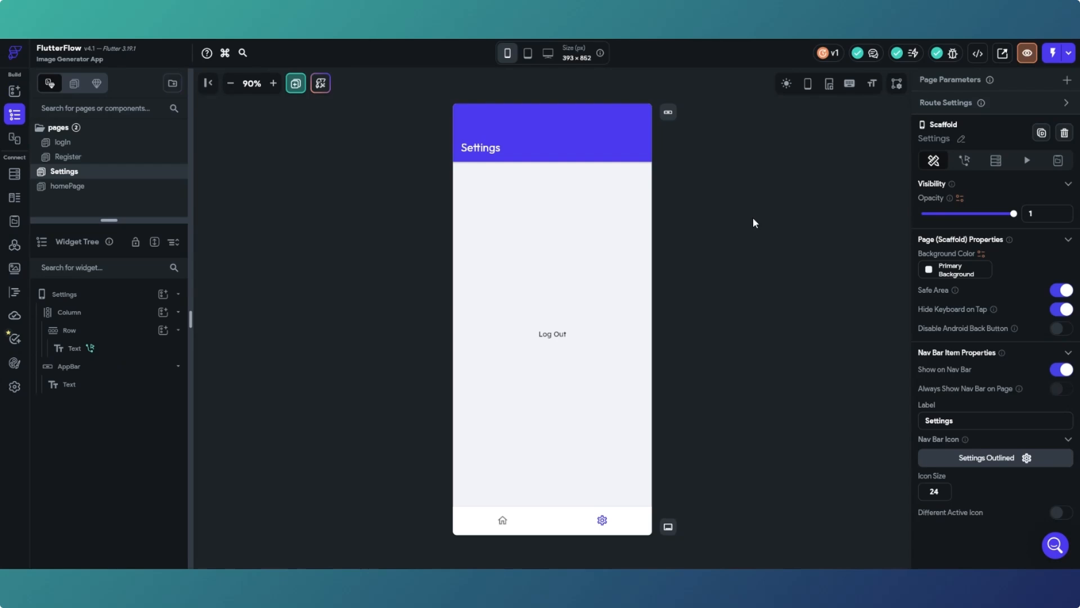
{"action": "left_click", "coordinate": [14, 390]}
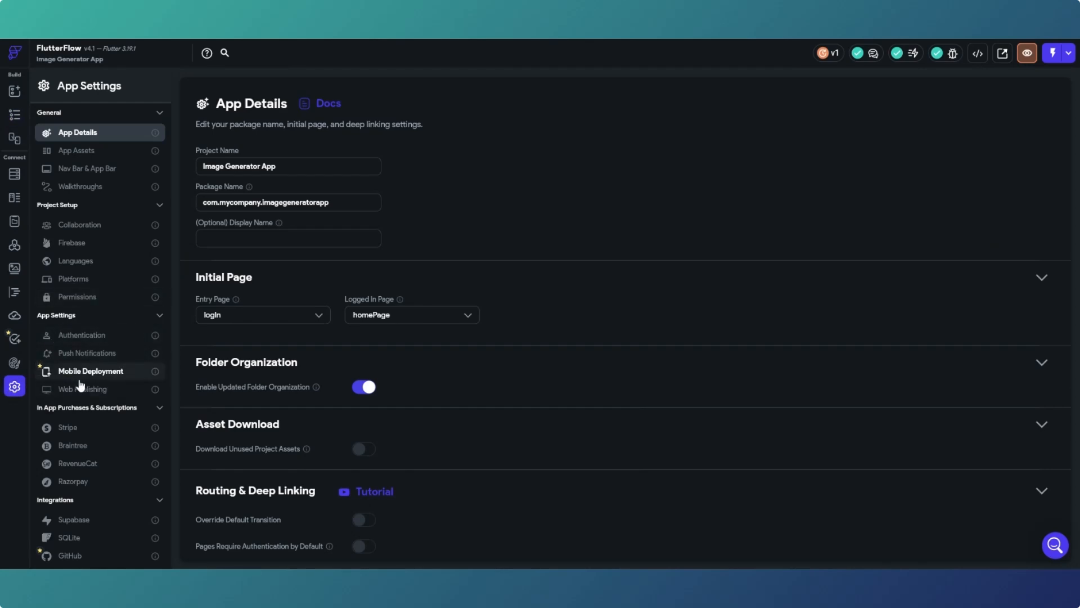
{"action": "left_click", "coordinate": [79, 388]}
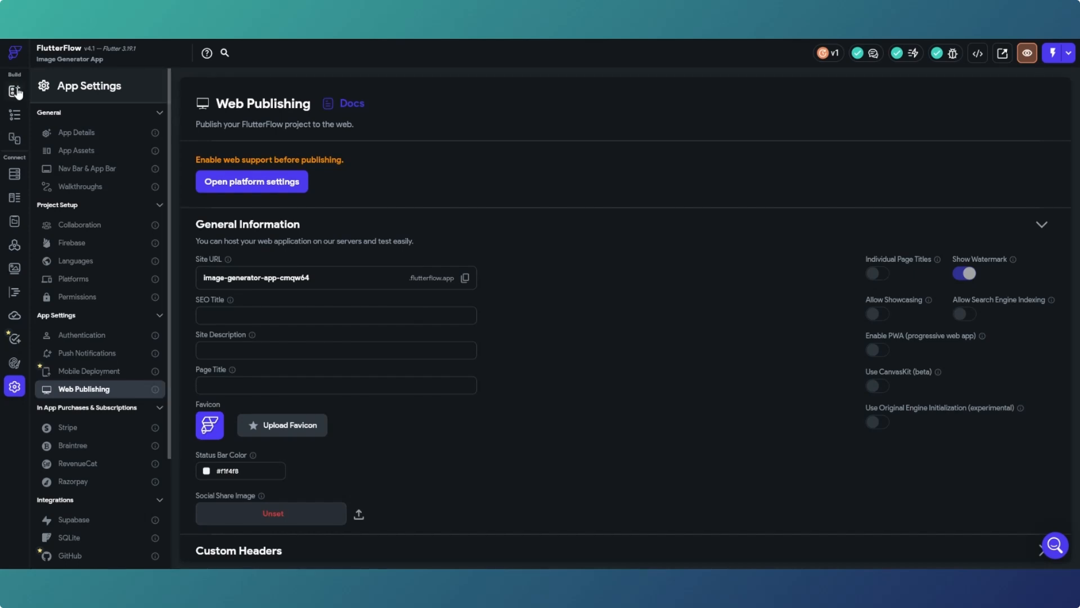
{"action": "left_click", "coordinate": [15, 91]}
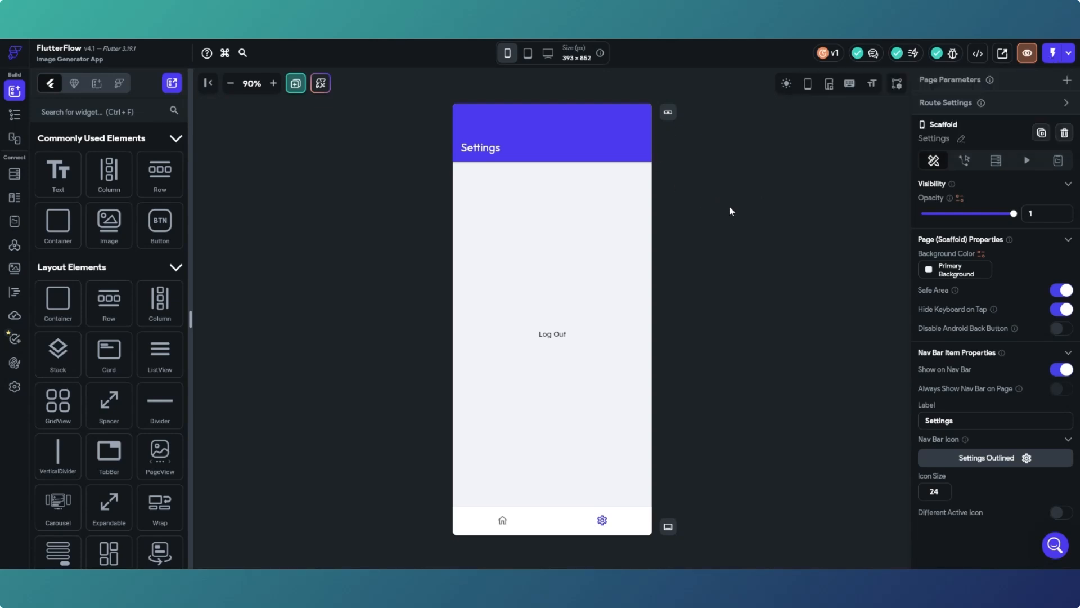
{"action": "left_click", "coordinate": [1052, 54]}
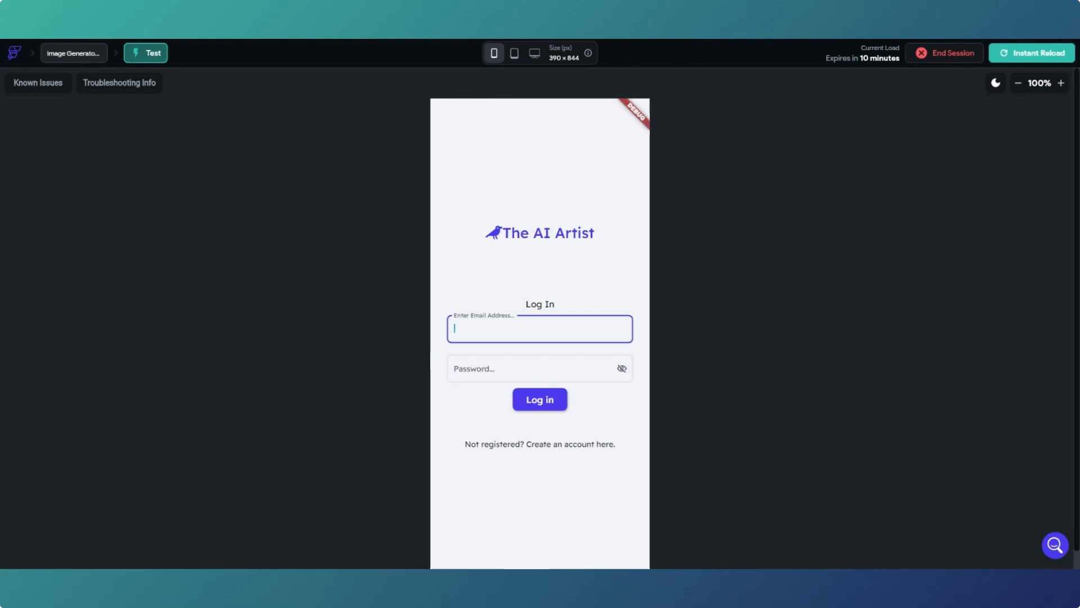
- Flip between the builder and Test Mode tabs until The AI Artist login screen shows
{"action": "key", "text": "ctrl+shift+Tab"}
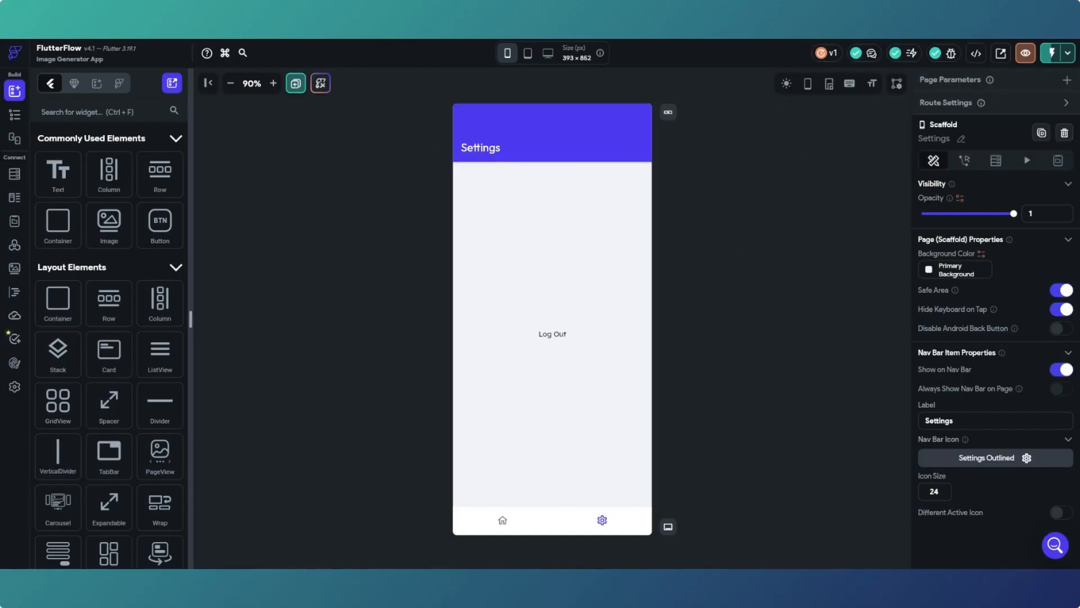
{"action": "key", "text": "ctrl+Tab"}
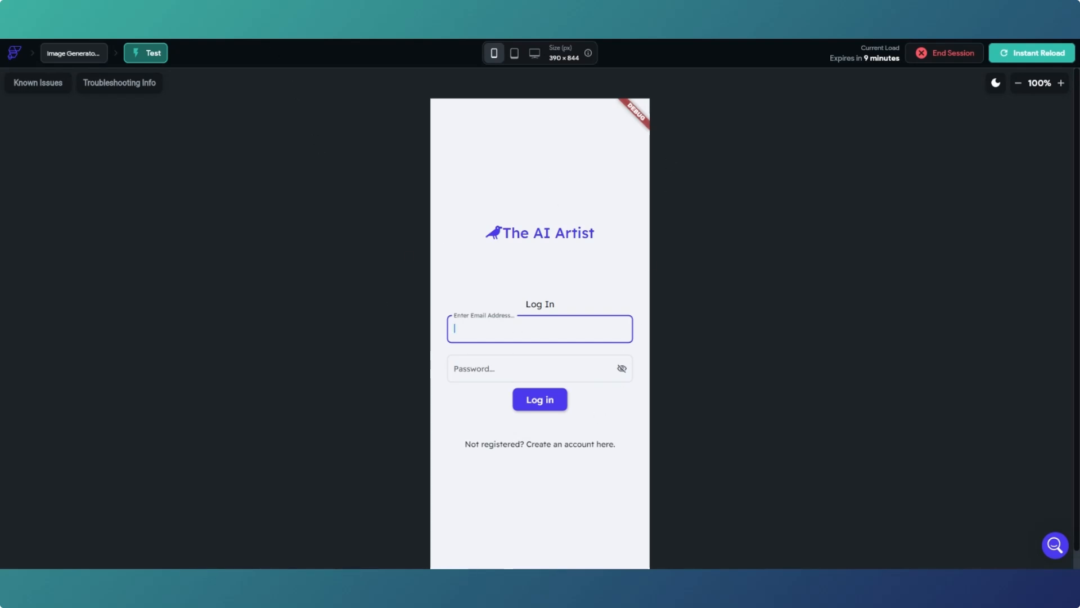
{"action": "key", "text": "ctrl+Tab"}
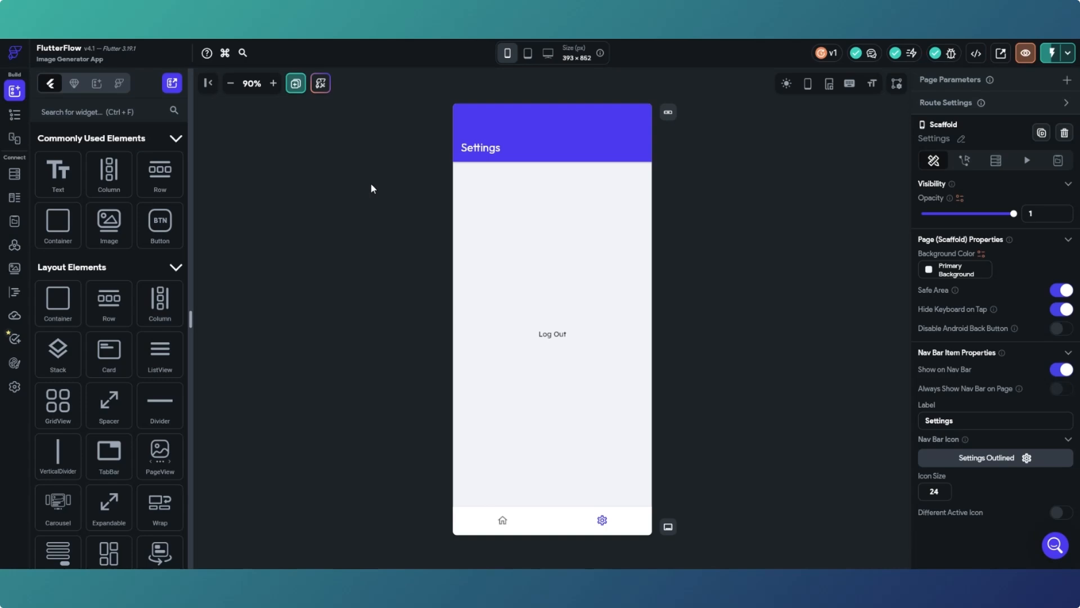
{"action": "key", "text": "ctrl+Tab"}
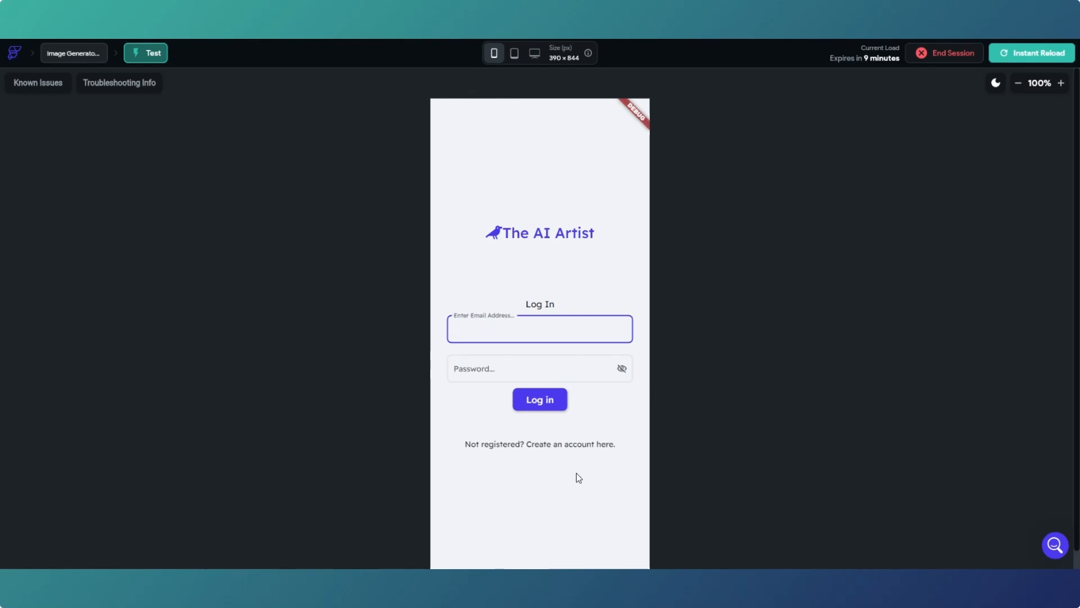
- Register a test account with an e-mail address and matching passwords in the app's Register form
{"action": "left_click", "coordinate": [523, 448]}
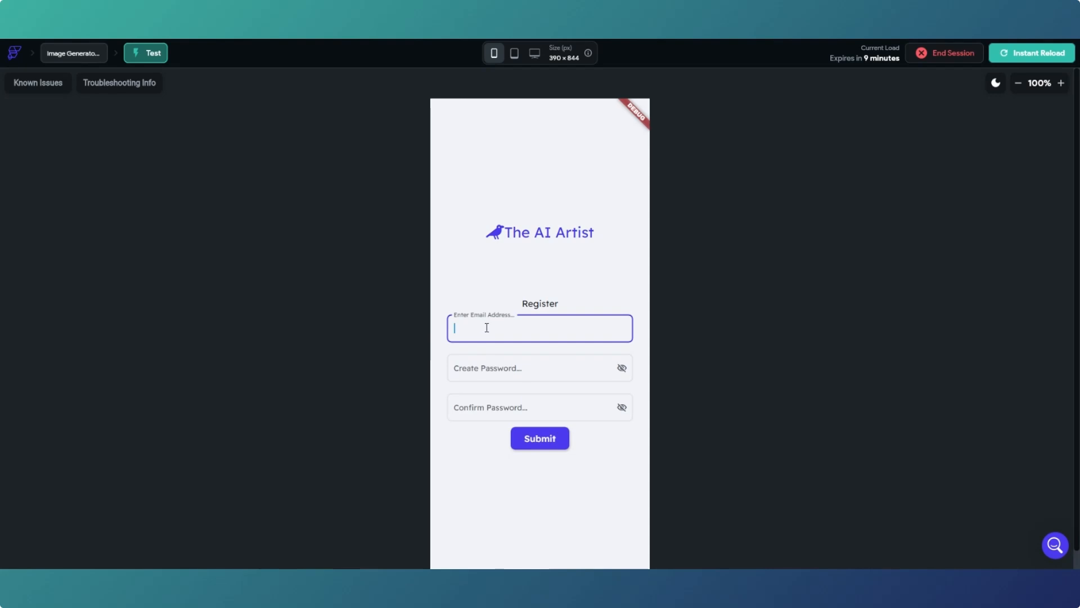
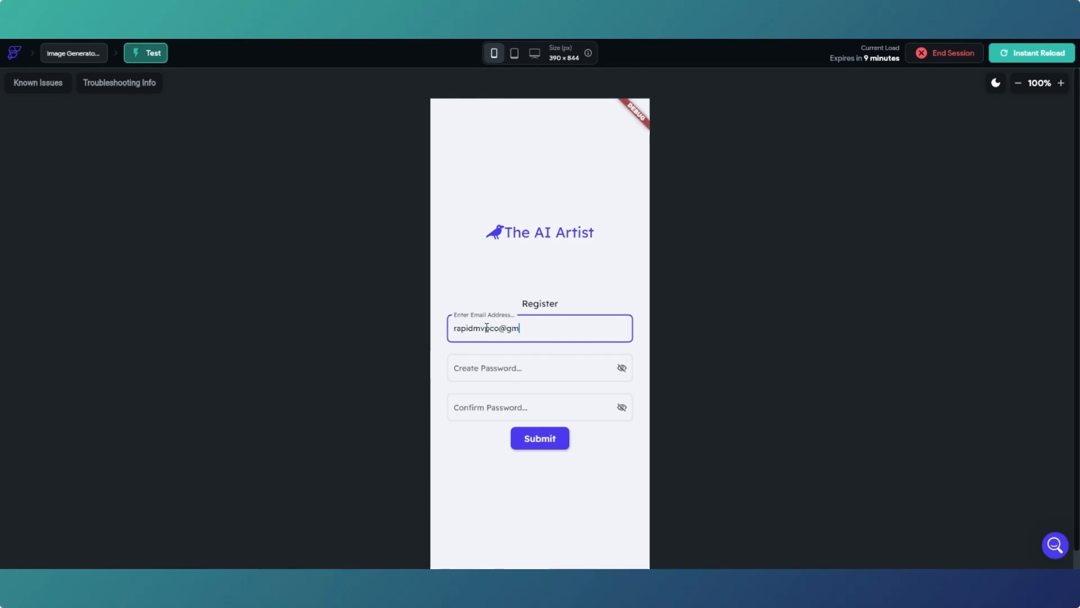
{"action": "key", "text": "Tab"}
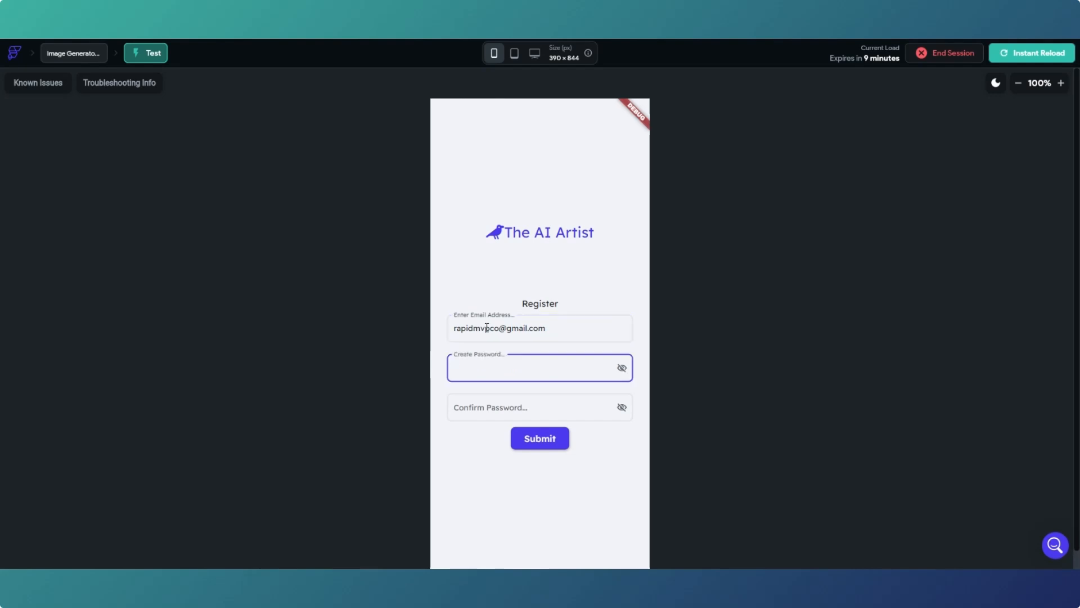
{"action": "type", "text": "•••••••••"}
{"action": "key", "text": "Tab"}
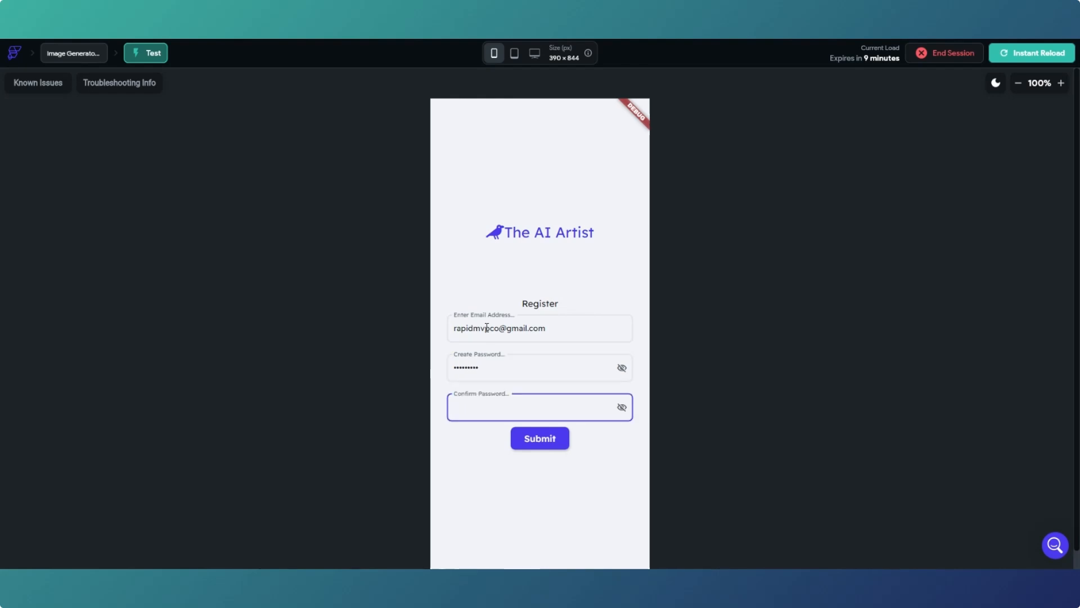
{"action": "type", "text": "•••••••••"}
{"action": "key", "text": "shift+Tab"}
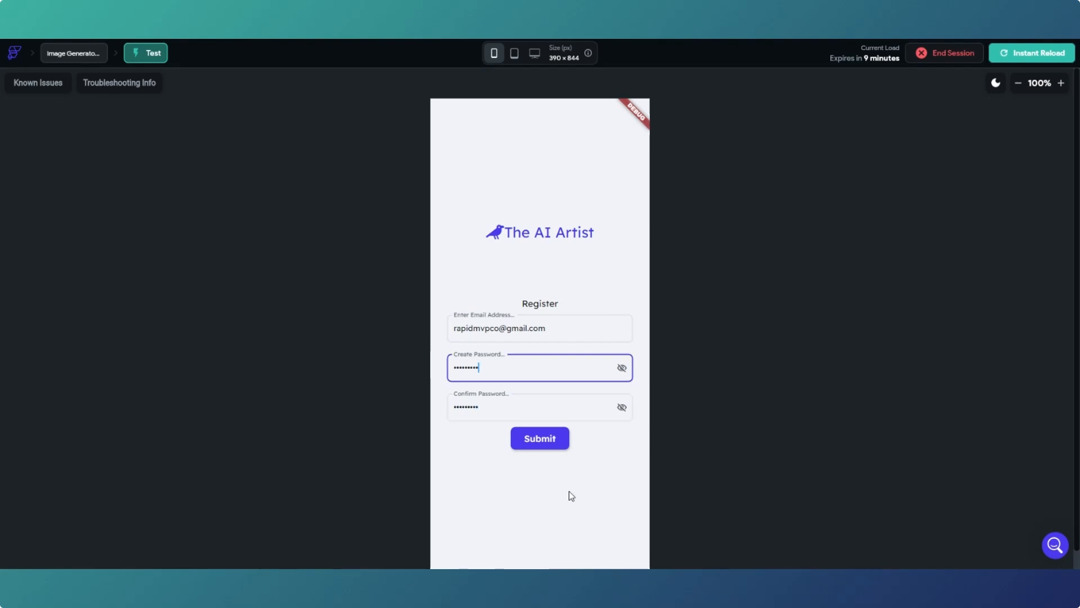
{"action": "left_click", "coordinate": [537, 443]}
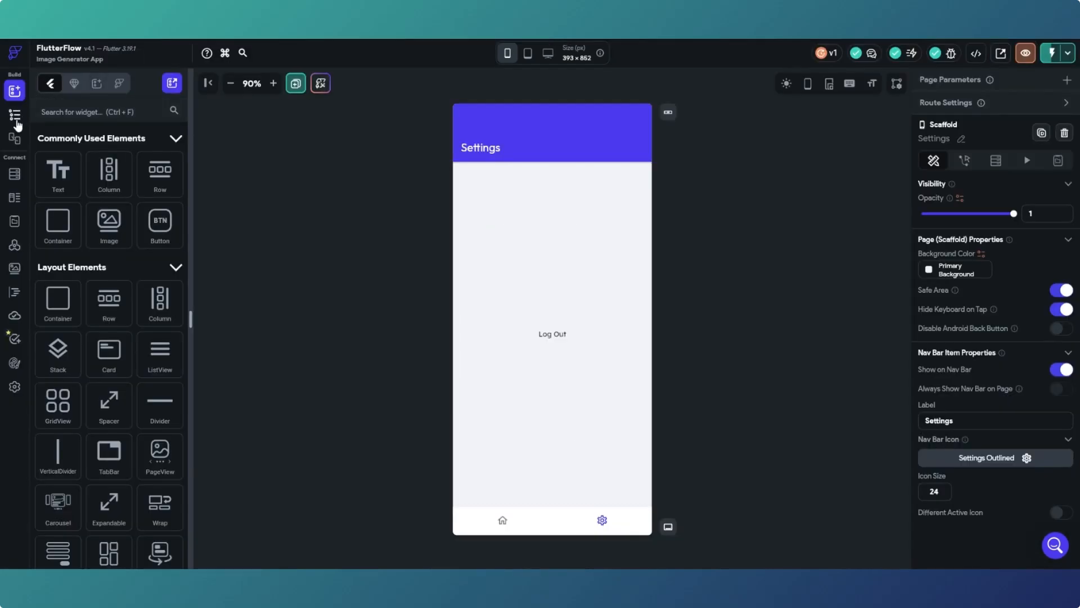
- Open the Register page's Submit button action flow to inspect its Auth and Navigate To actions
{"action": "left_click", "coordinate": [15, 120]}
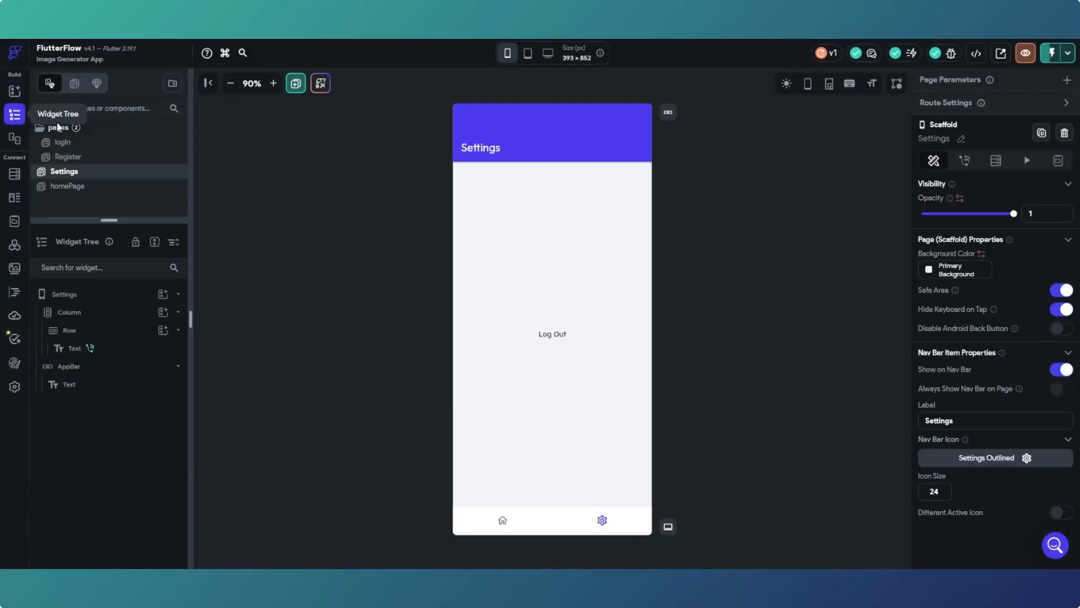
{"action": "left_click", "coordinate": [68, 157]}
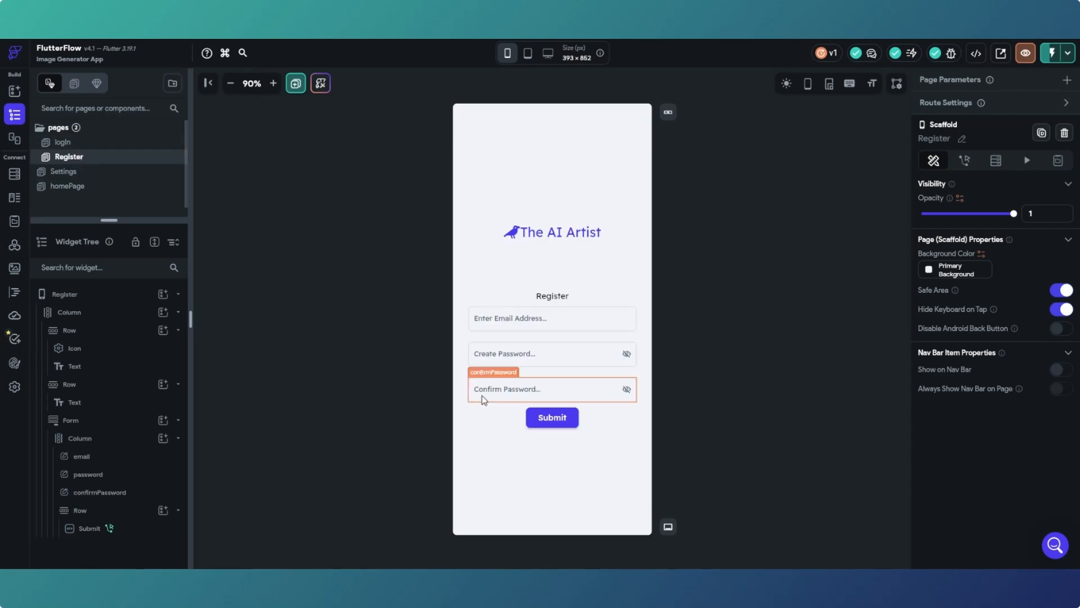
{"action": "left_click", "coordinate": [552, 417]}
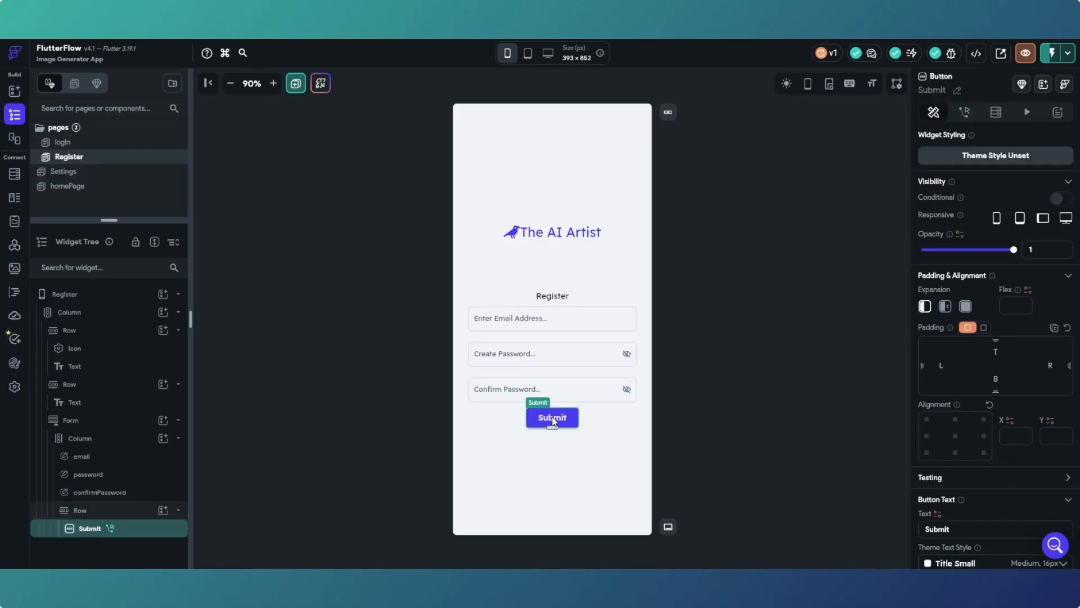
{"action": "left_click", "coordinate": [965, 114]}
{"action": "left_click", "coordinate": [1043, 173]}
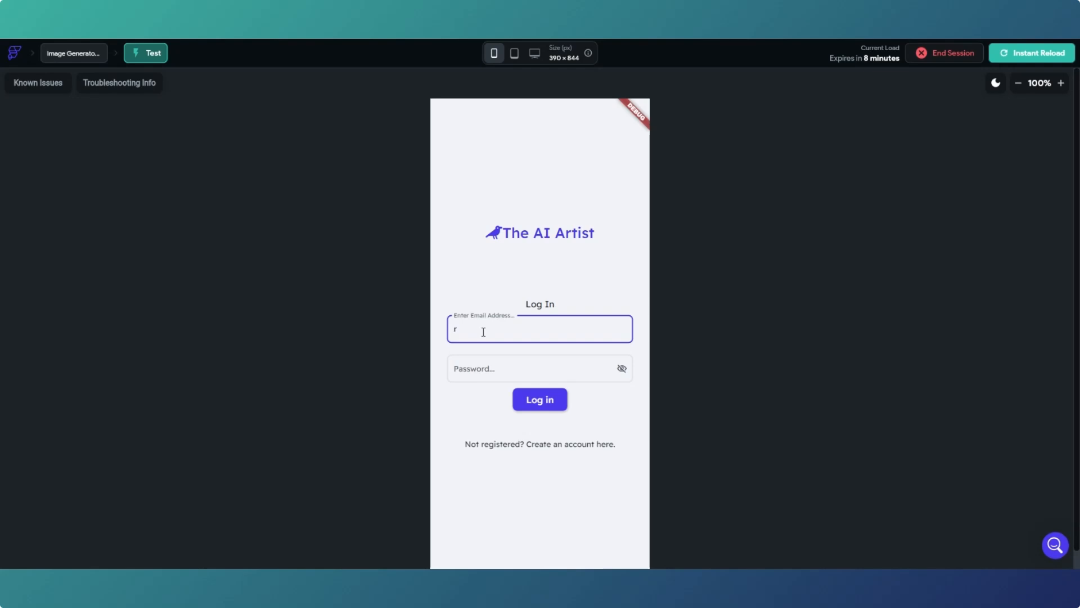
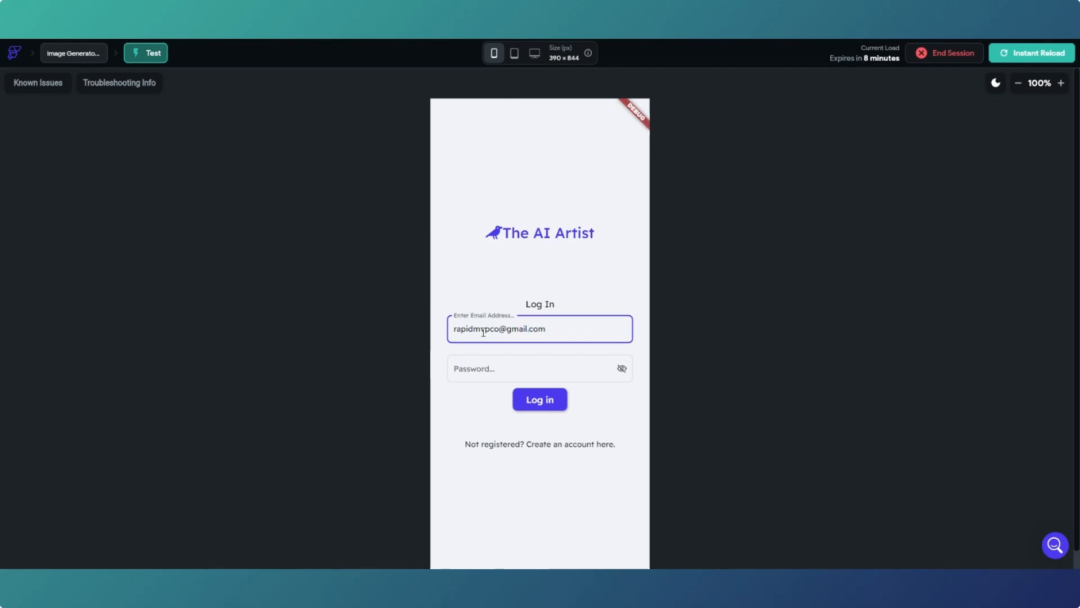
- Log into the test app with the newly registered account's e-mail and password
{"action": "left_click", "coordinate": [483, 371]}
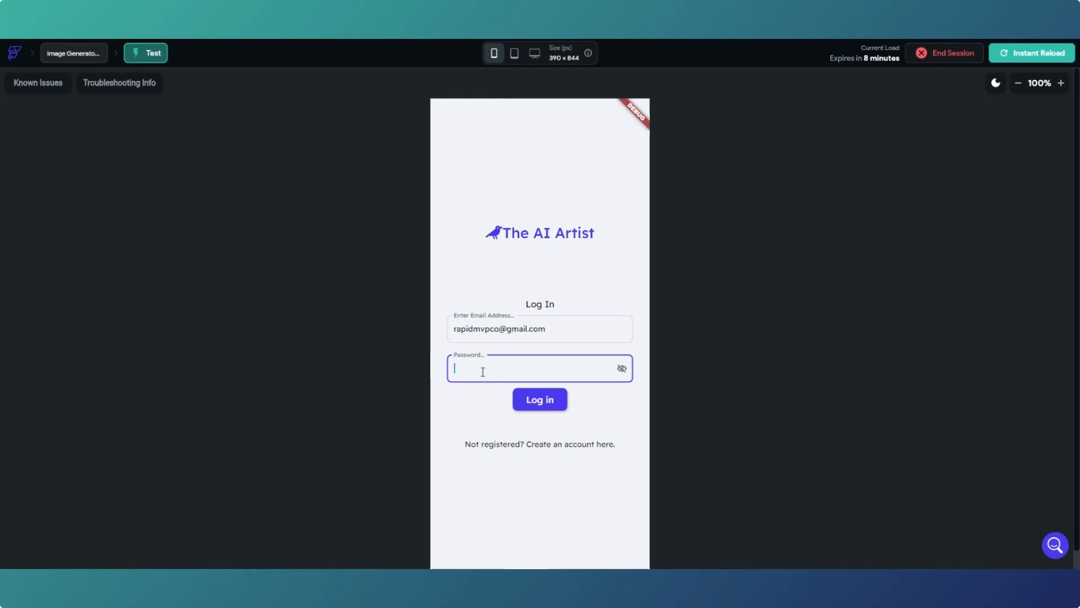
{"action": "type", "text": "•••••••••"}
{"action": "left_click", "coordinate": [554, 404]}
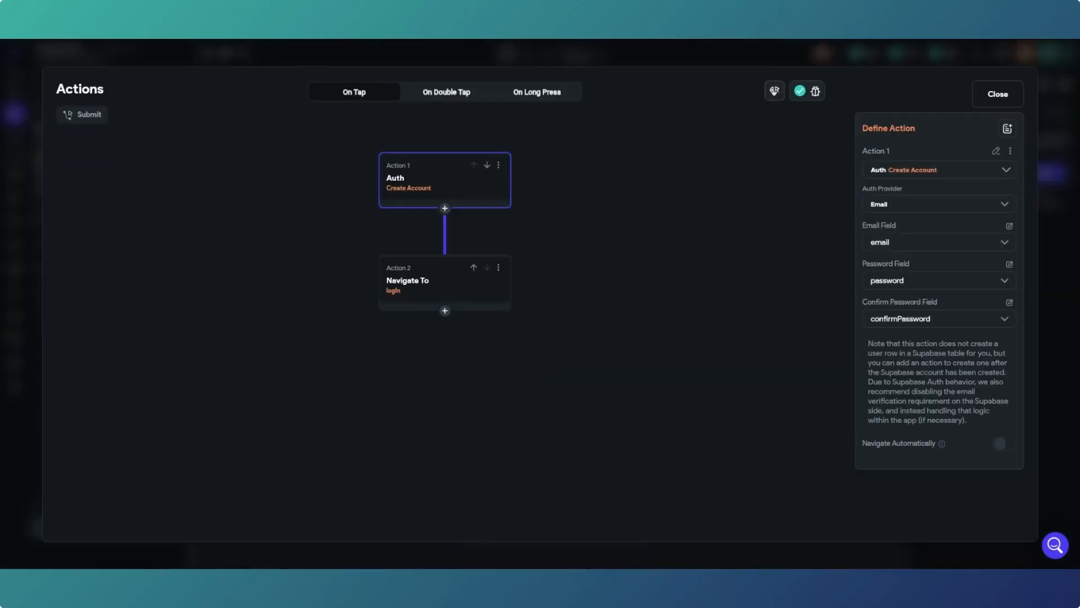
- Close the action flow editor and open the app's Authentication settings from the login page
{"action": "left_click", "coordinate": [1011, 93]}
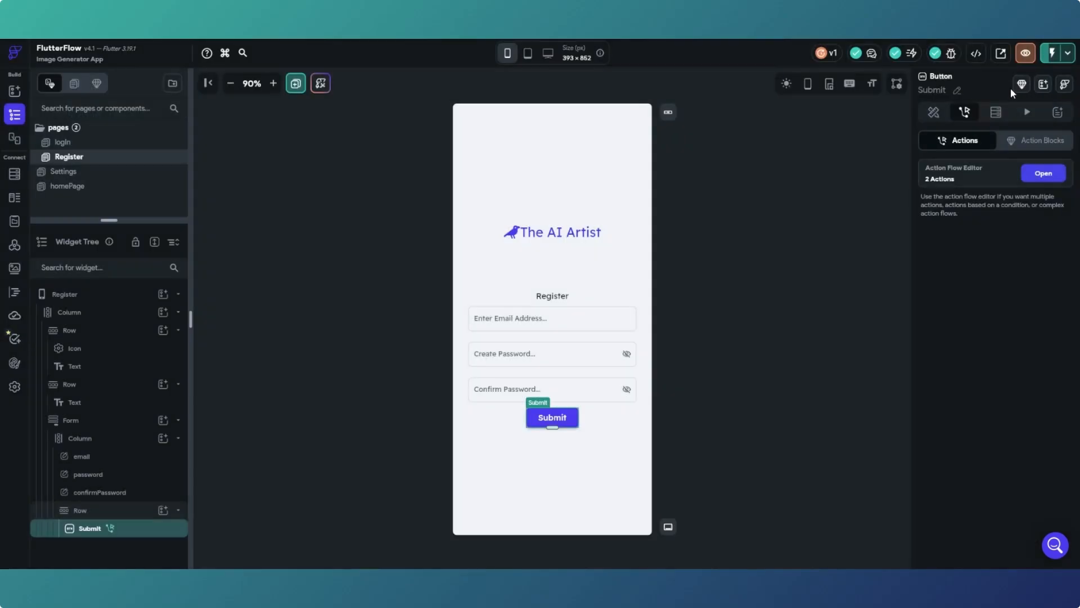
{"action": "left_click", "coordinate": [143, 142]}
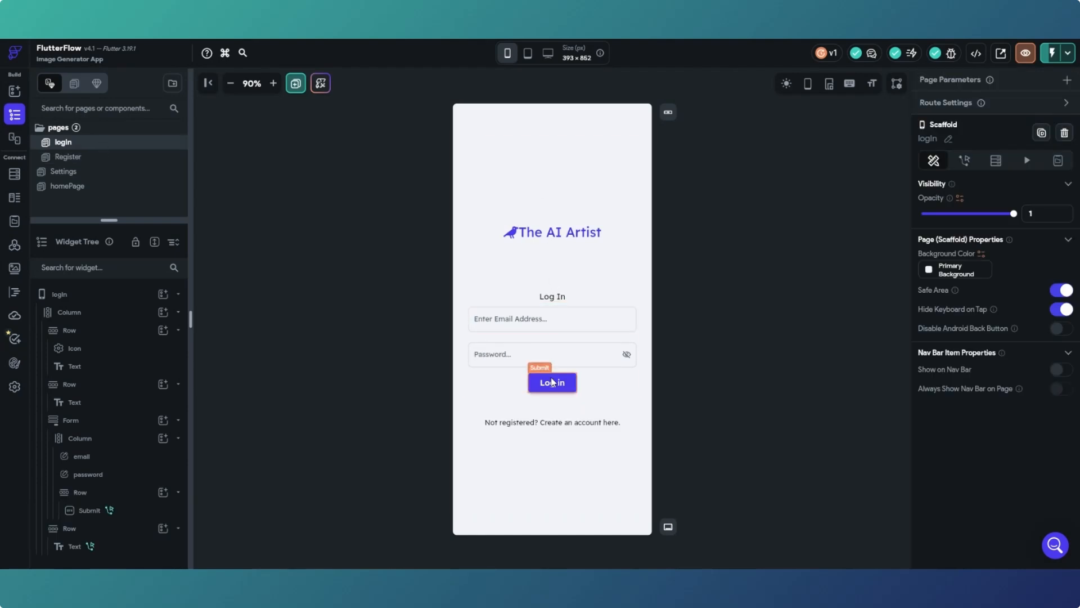
{"action": "left_click", "coordinate": [15, 387]}
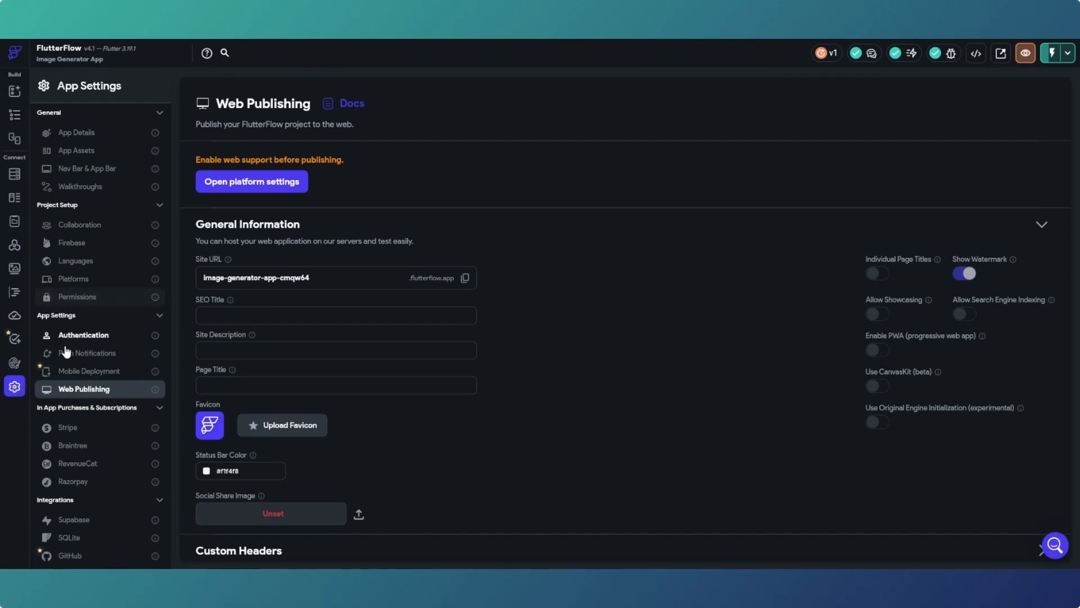
{"action": "left_click", "coordinate": [73, 337]}
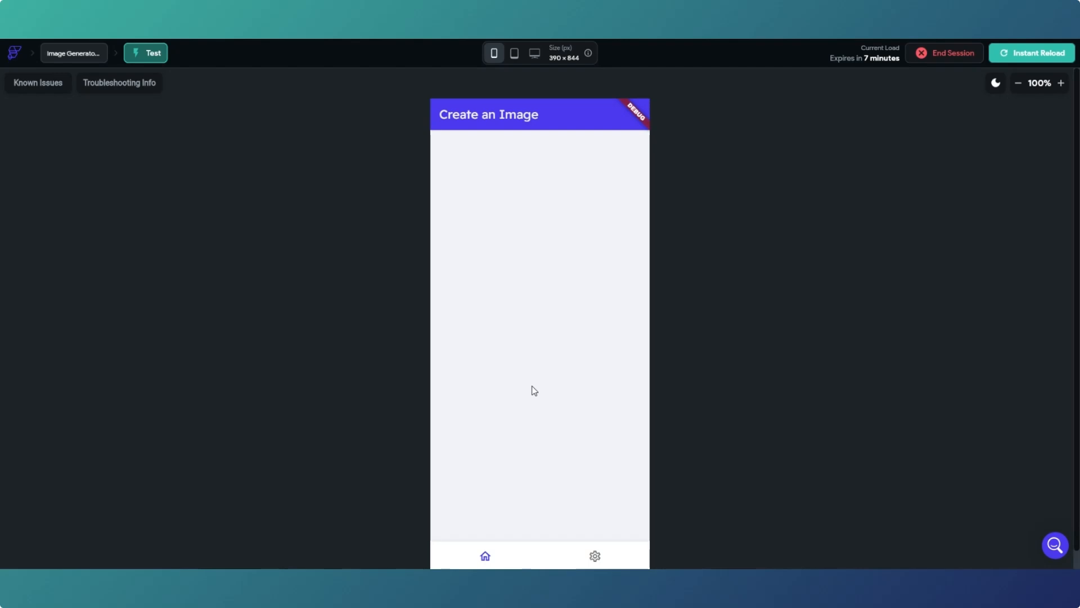
- Go to the test app's Settings page via the gear nav item and tap Log Out
{"action": "left_click", "coordinate": [595, 557]}
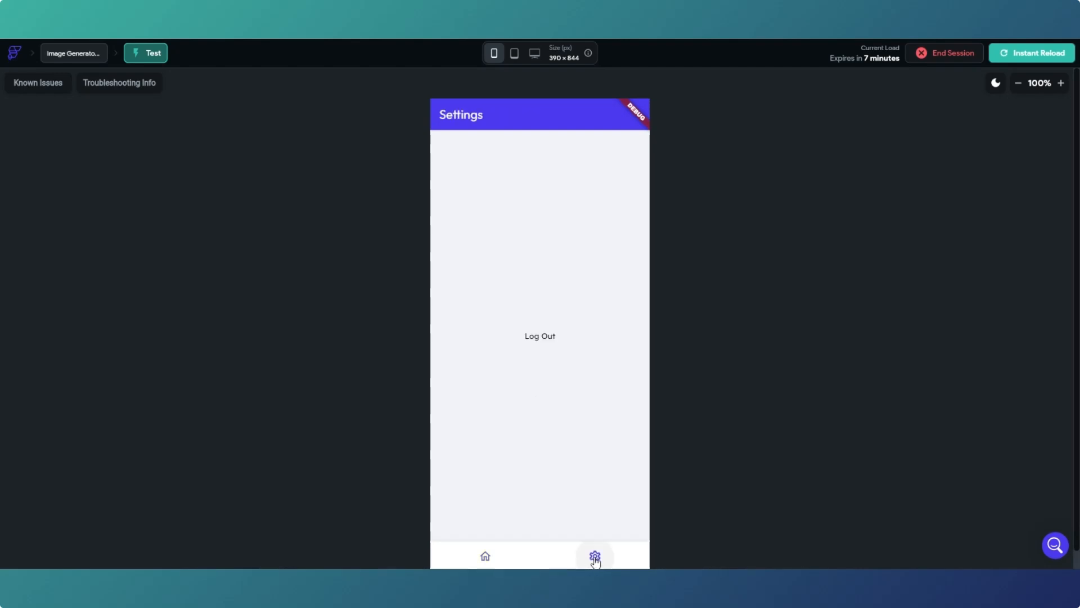
{"action": "left_click", "coordinate": [484, 557]}
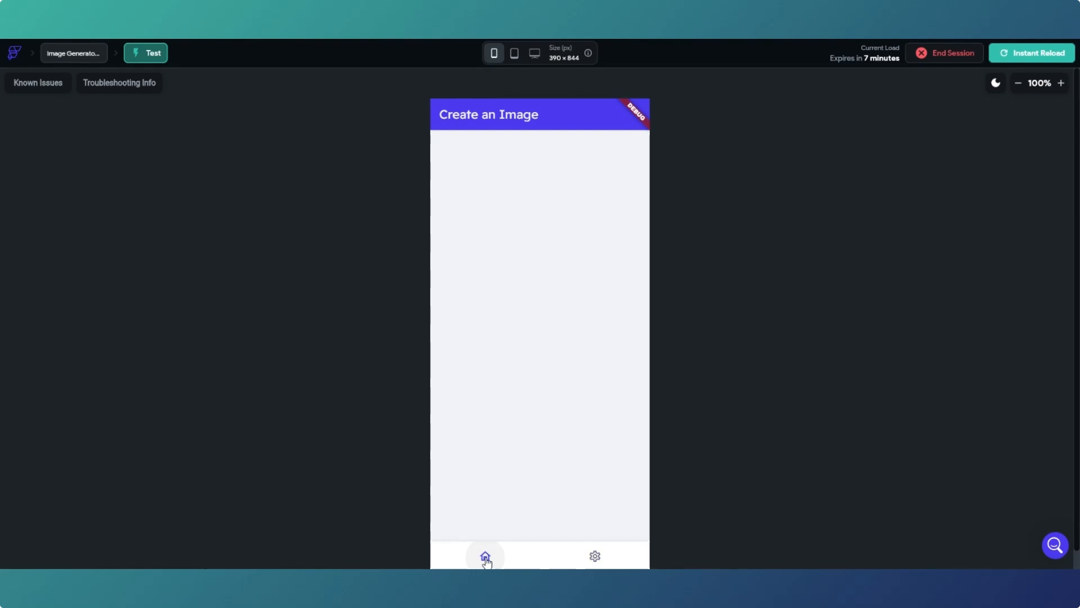
{"action": "left_click", "coordinate": [595, 560]}
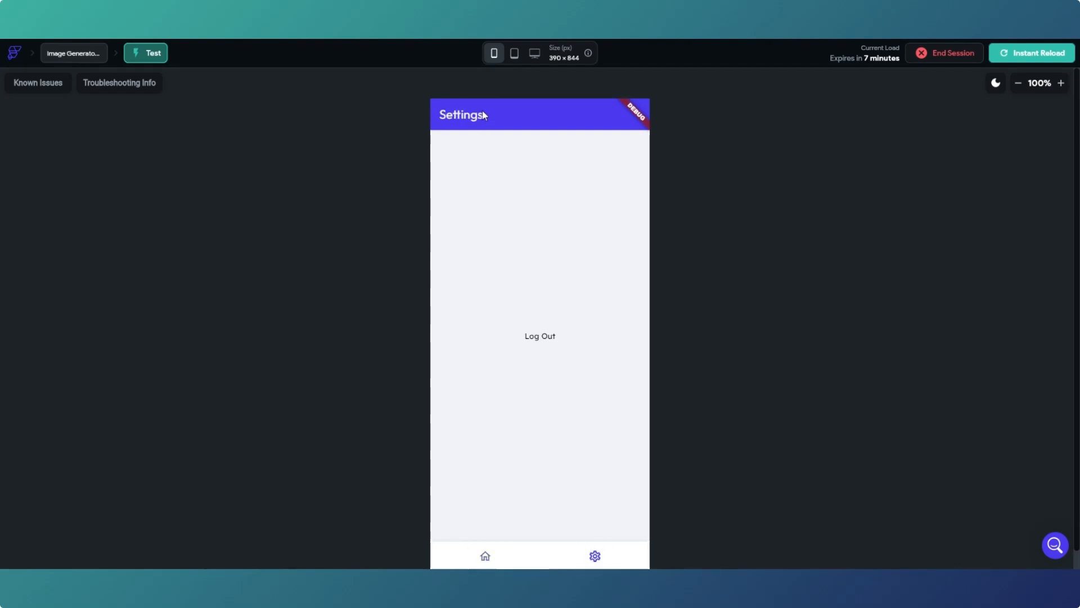
{"action": "left_click", "coordinate": [538, 343]}
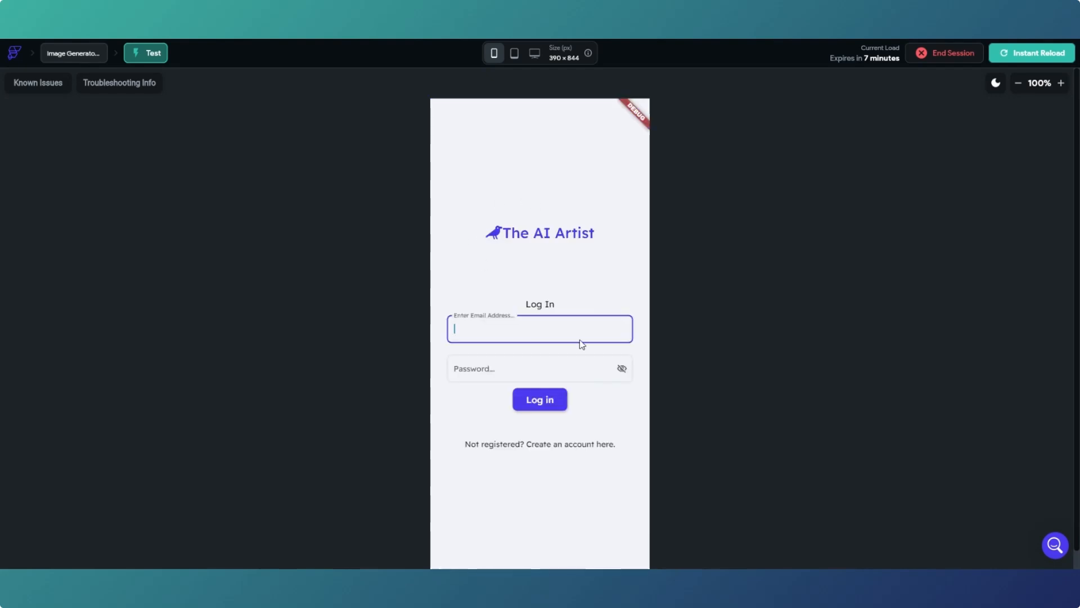